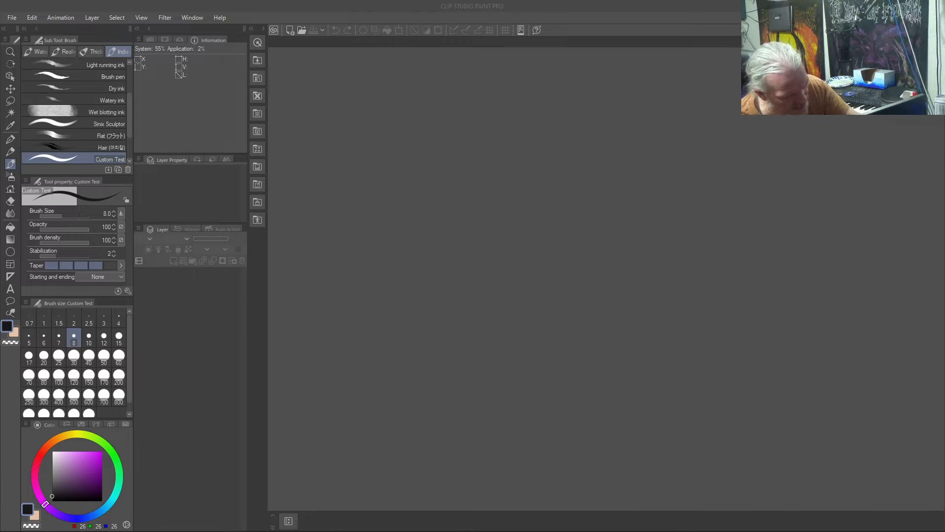
Step: Bring the copied river reference photos in as new canvases, ending with the 1024 × 512 px photo of the eroded bank
key("ctrl+shift+z")
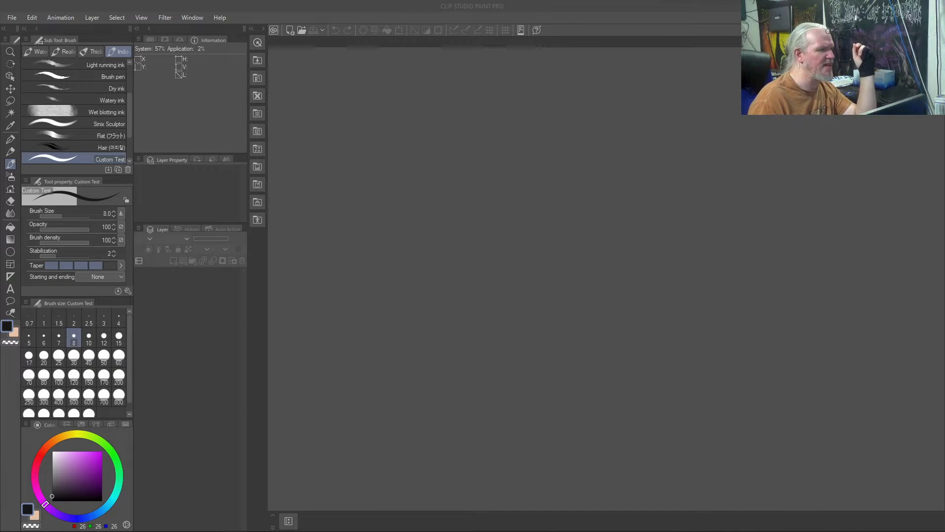
key("alt+Tab")
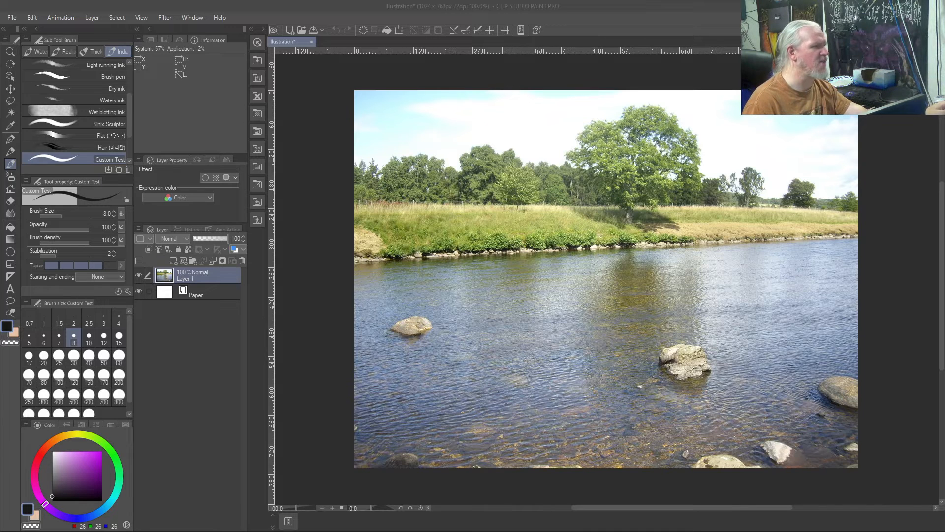
key("ctrl+alt+c")
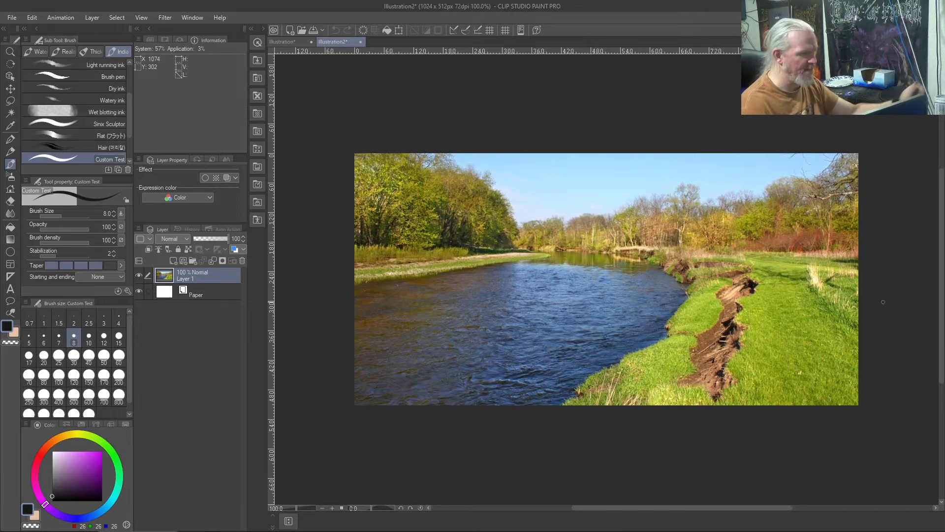
key("b")
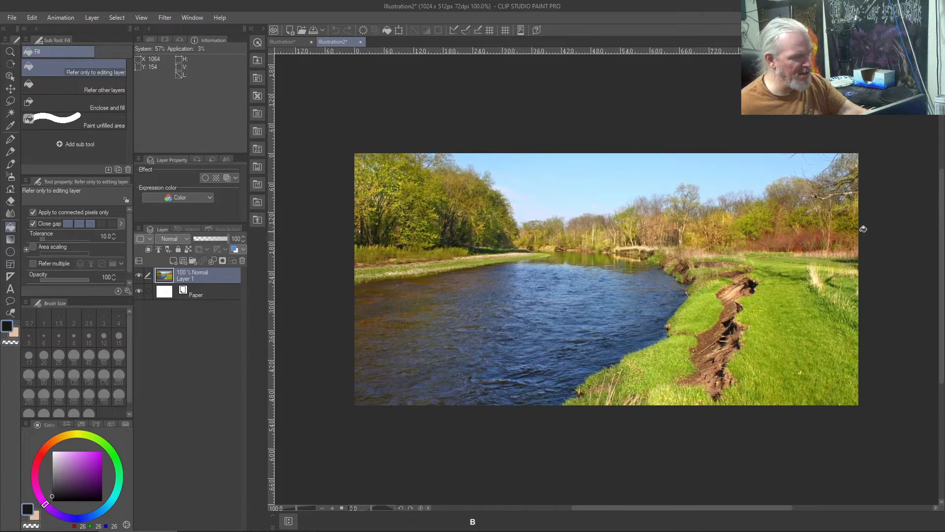
left_click(844, 227)
key("ctrl+z")
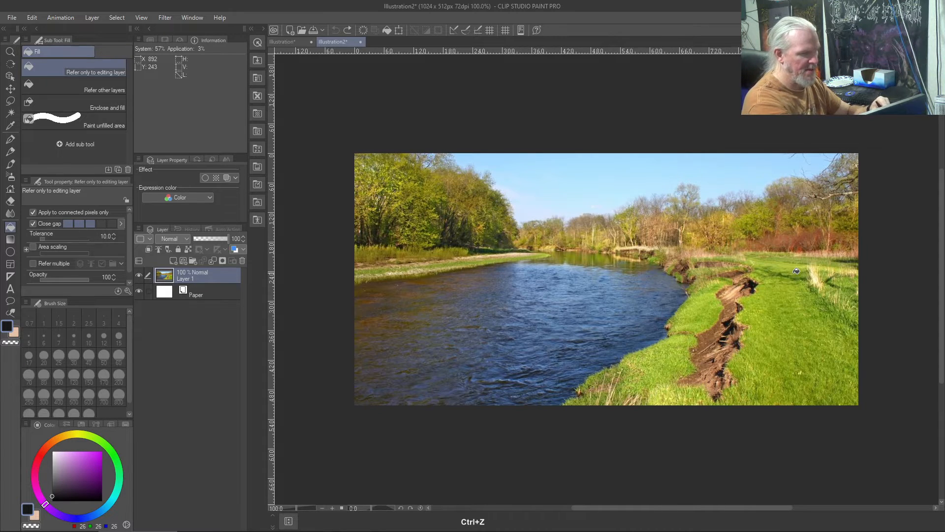
Step: Sketch a large arrow toward the right grassy bank and curved flow lines across the river with the Custom Test brush
key("b")
mouse_move(842, 246)
left_mouse_down()
mouse_move(786, 232)
mouse_move(792, 291)
mouse_move(837, 253)
mouse_move(795, 238)
mouse_move(632, 242)
left_mouse_up()
left_click_drag(777, 290, 653, 344)
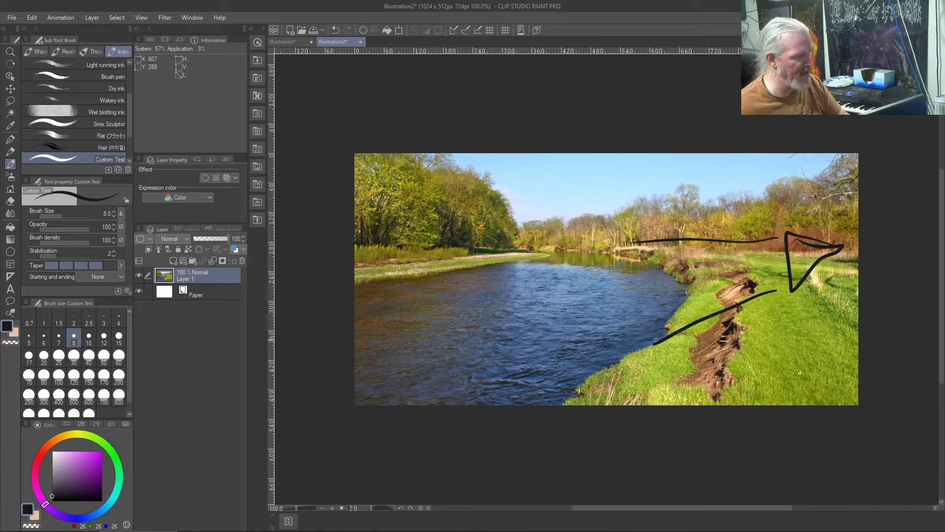
mouse_move(596, 251)
left_mouse_down()
mouse_move(628, 255)
mouse_move(676, 302)
mouse_move(653, 343)
mouse_move(718, 340)
mouse_move(753, 291)
mouse_move(687, 246)
mouse_move(633, 249)
left_mouse_up()
mouse_move(539, 242)
left_mouse_down()
mouse_move(472, 246)
mouse_move(514, 255)
mouse_move(539, 245)
left_mouse_up()
left_click_drag(624, 258, 479, 266)
left_click_drag(624, 326, 393, 287)
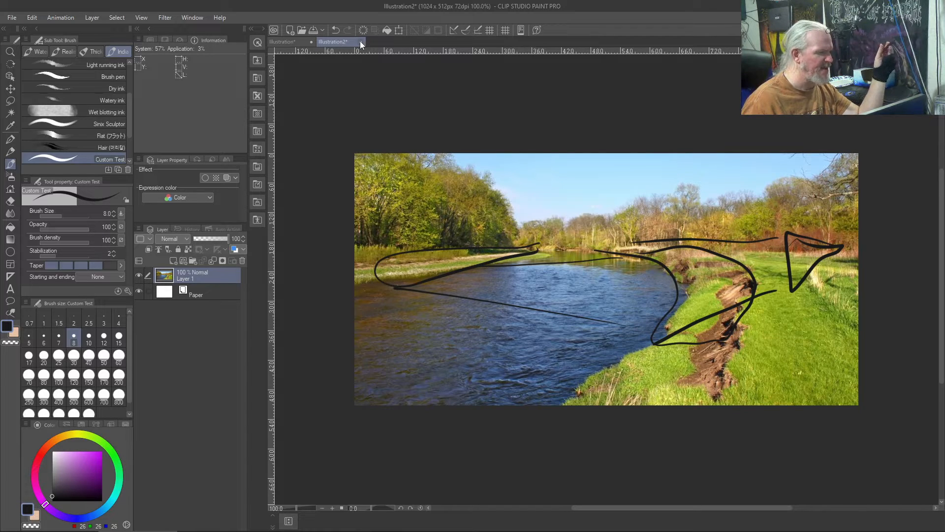
Step: Sketch an opposing arrow toward the left bank and add more guide strokes over the water and right shoreline
mouse_move(393, 221)
left_mouse_down()
mouse_move(397, 262)
mouse_move(386, 238)
mouse_move(407, 222)
mouse_move(537, 229)
left_mouse_up()
left_click_drag(400, 254, 443, 261)
mouse_move(522, 250)
left_mouse_down()
mouse_move(458, 274)
mouse_move(659, 256)
left_mouse_up()
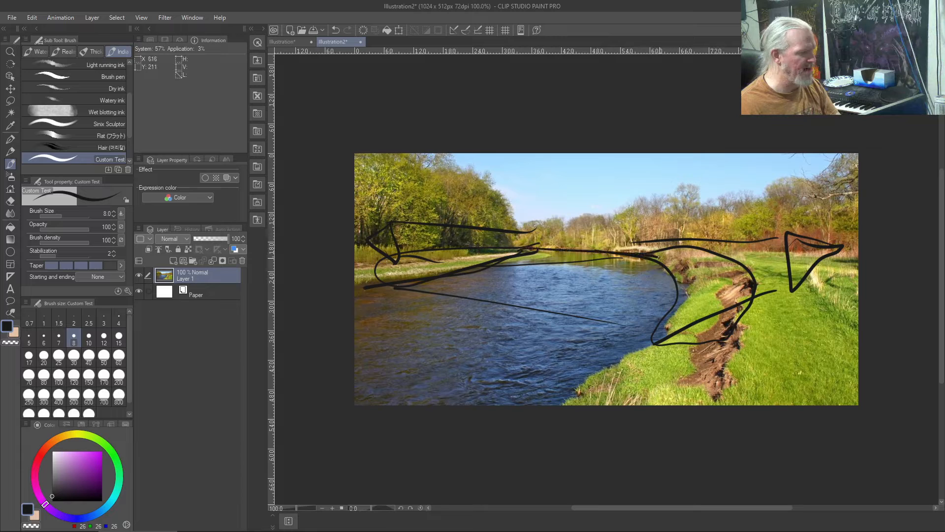
left_click_drag(437, 301, 608, 344)
mouse_move(617, 229)
left_mouse_down()
mouse_move(699, 303)
mouse_move(618, 366)
left_mouse_up()
left_click_drag(635, 238, 788, 277)
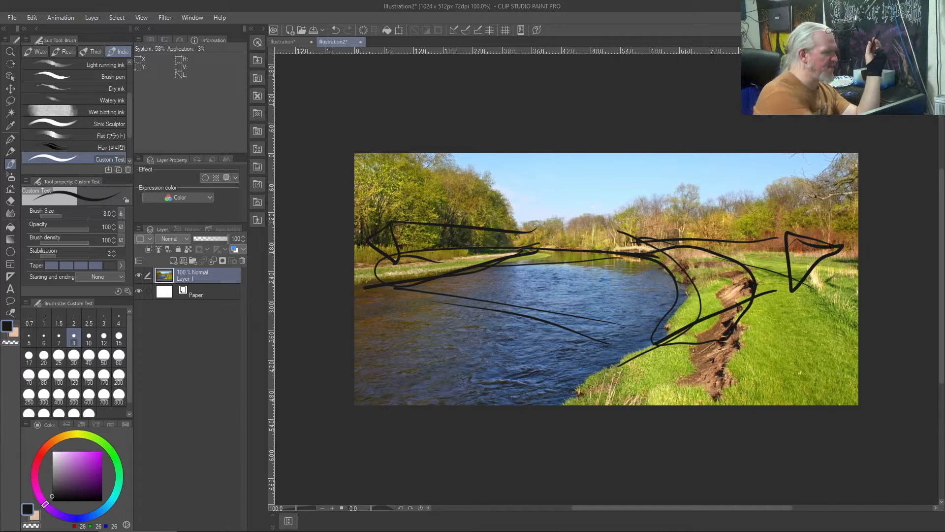
Step: Create a canvas from the copied 1920 × 1080 px river photo and trace the far shoreline and the near grassy bank
key("ctrl+alt+c")
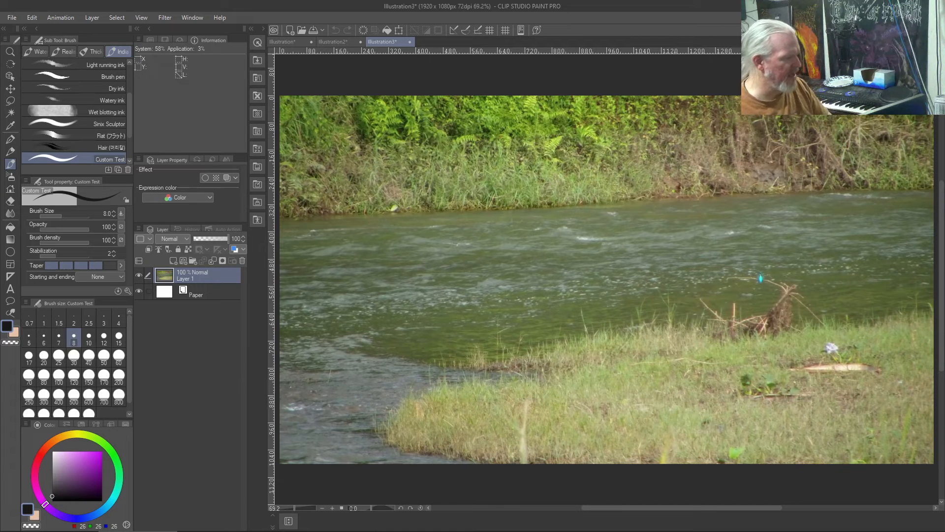
left_click_drag(856, 194, 357, 222)
mouse_move(908, 299)
left_mouse_down()
mouse_move(421, 383)
mouse_move(410, 394)
mouse_move(475, 453)
mouse_move(516, 461)
left_mouse_up()
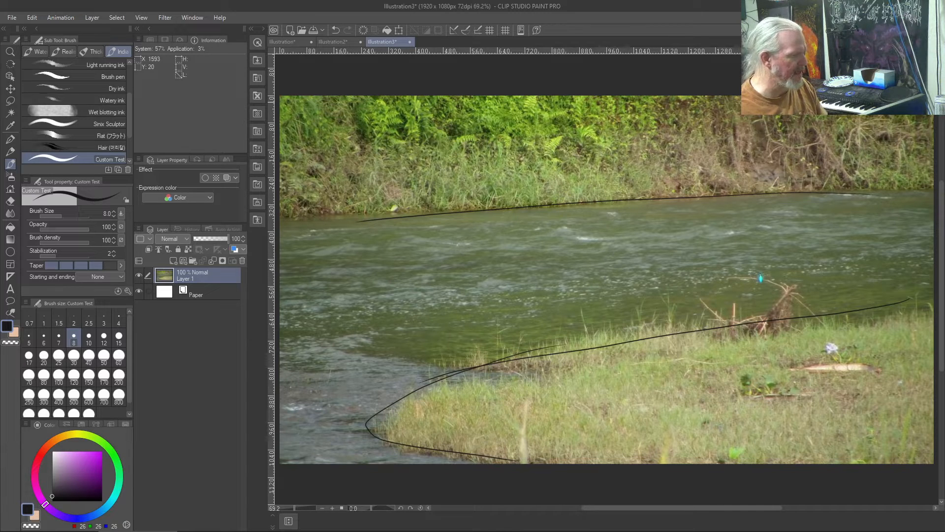
Step: Draw extra flowing lines continuing both shorelines across the full width of the third river photo
left_click_drag(488, 360, 280, 387)
left_click_drag(416, 370, 290, 358)
mouse_move(456, 214)
left_mouse_down()
mouse_move(402, 212)
mouse_move(434, 204)
mouse_move(320, 193)
mouse_move(424, 217)
mouse_move(308, 198)
left_mouse_up()
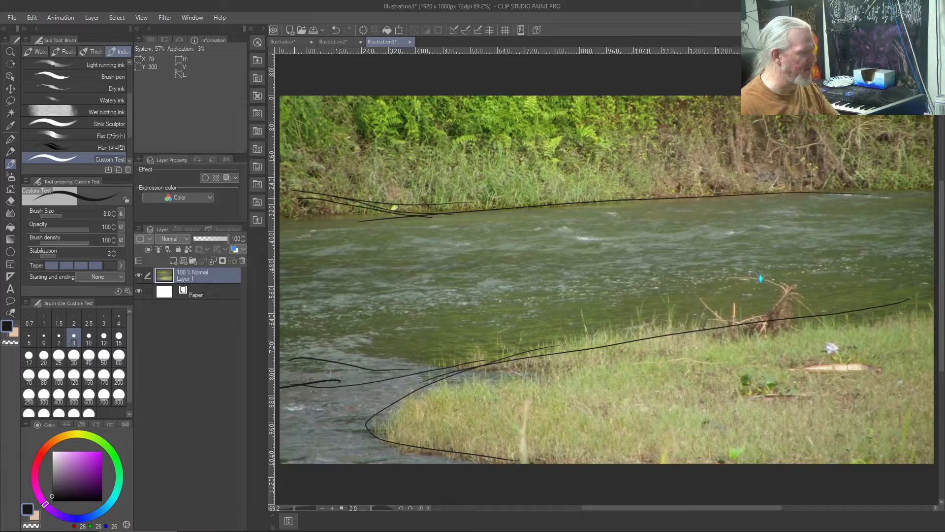
mouse_move(923, 164)
left_mouse_down()
mouse_move(865, 182)
mouse_move(793, 186)
left_mouse_up()
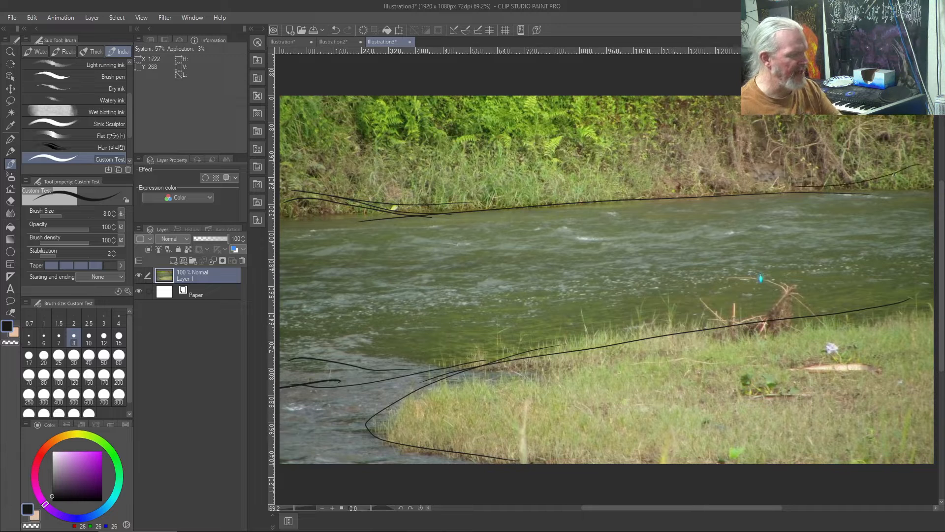
mouse_move(934, 154)
left_mouse_down()
mouse_move(773, 191)
mouse_move(350, 211)
left_mouse_up()
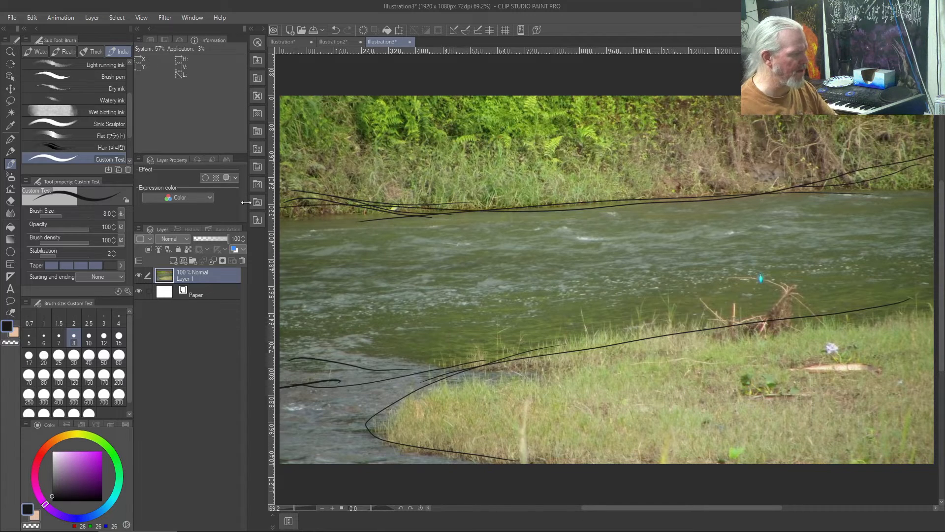
mouse_move(934, 272)
left_mouse_down()
mouse_move(890, 291)
mouse_move(579, 350)
mouse_move(273, 383)
left_mouse_up()
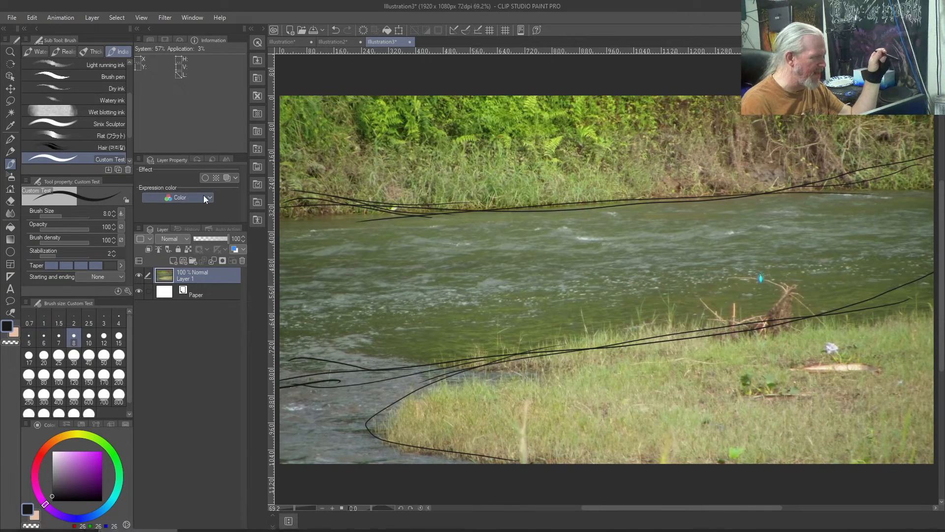
Step: On the second river photo, circle the right grassy bank, the left trees and the distant tree line with the brush
left_click(290, 42)
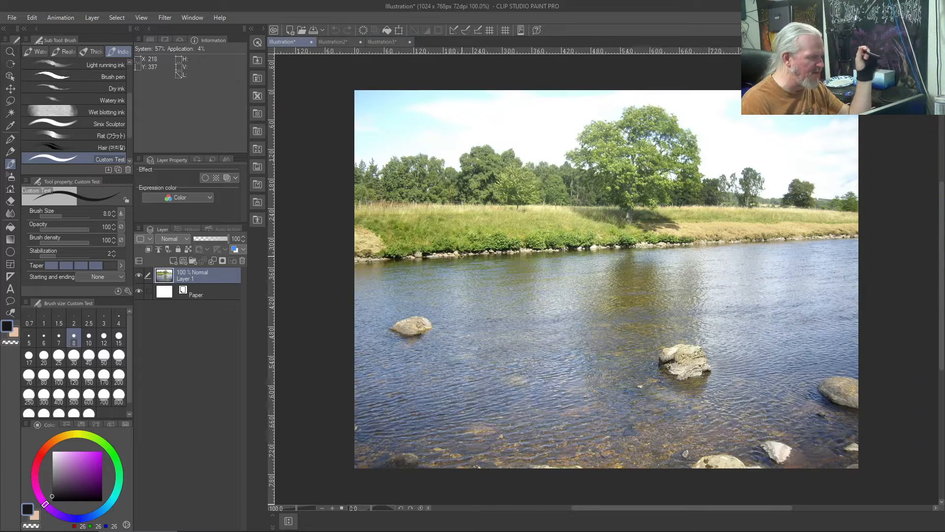
left_click(333, 42)
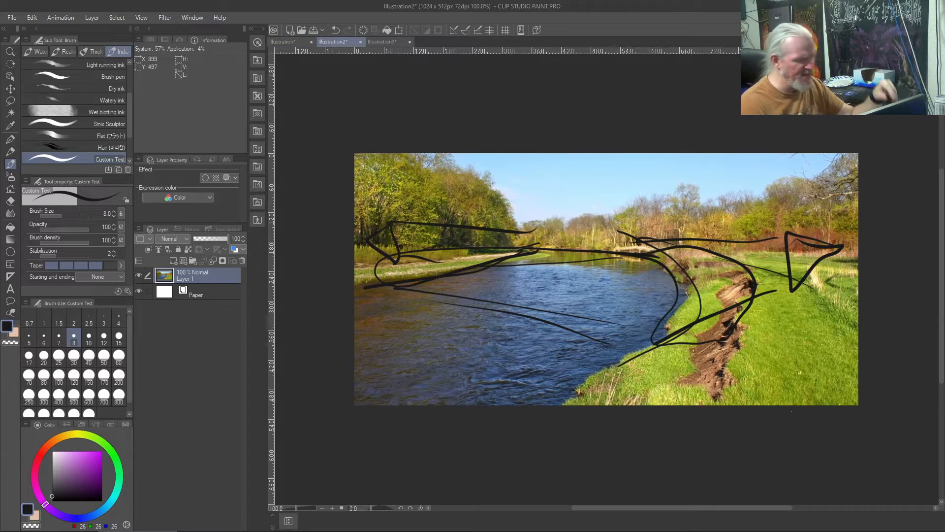
mouse_move(790, 223)
left_mouse_down()
mouse_move(768, 224)
mouse_move(777, 402)
mouse_move(724, 229)
left_mouse_up()
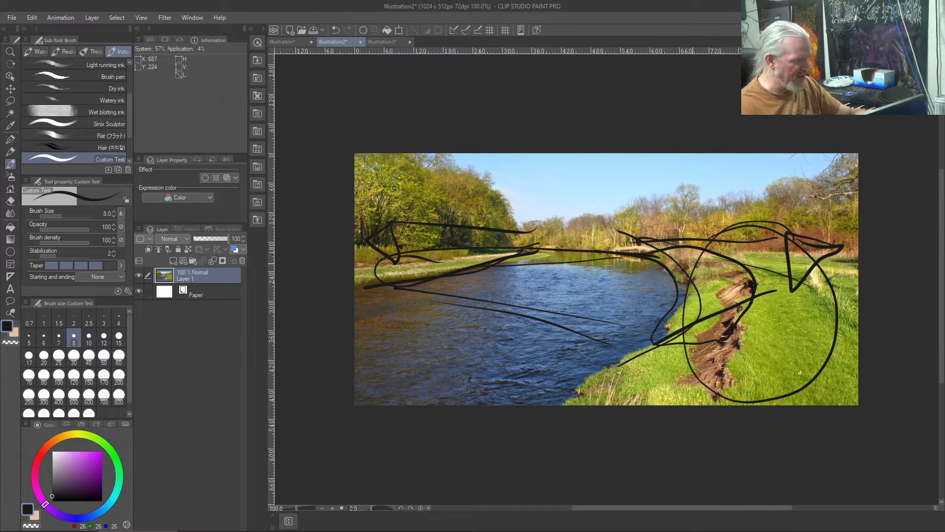
mouse_move(433, 168)
left_mouse_down()
mouse_move(449, 231)
mouse_move(374, 165)
left_mouse_up()
mouse_move(708, 168)
left_mouse_down()
mouse_move(627, 254)
mouse_move(728, 173)
mouse_move(598, 181)
left_mouse_up()
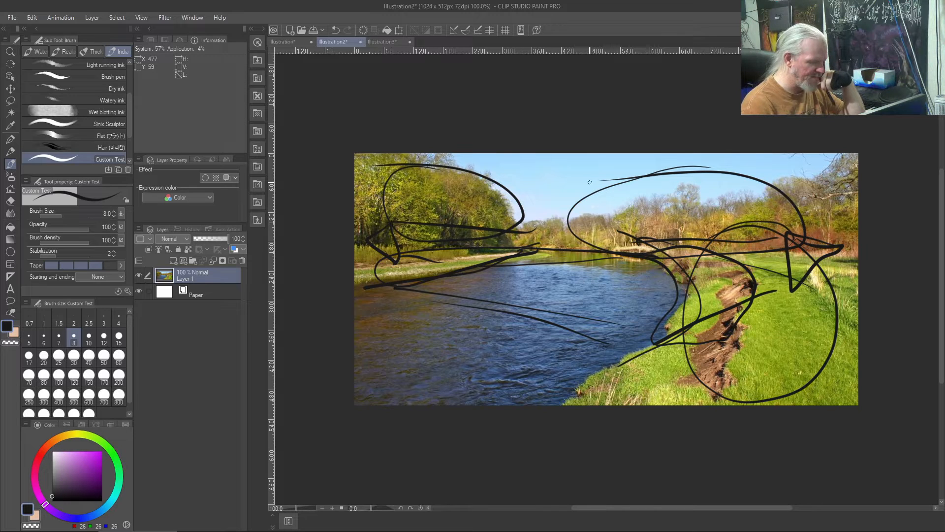
Step: Try clearing the layer, then undo that and every brush stroke drawn over the second river photo
key("Delete")
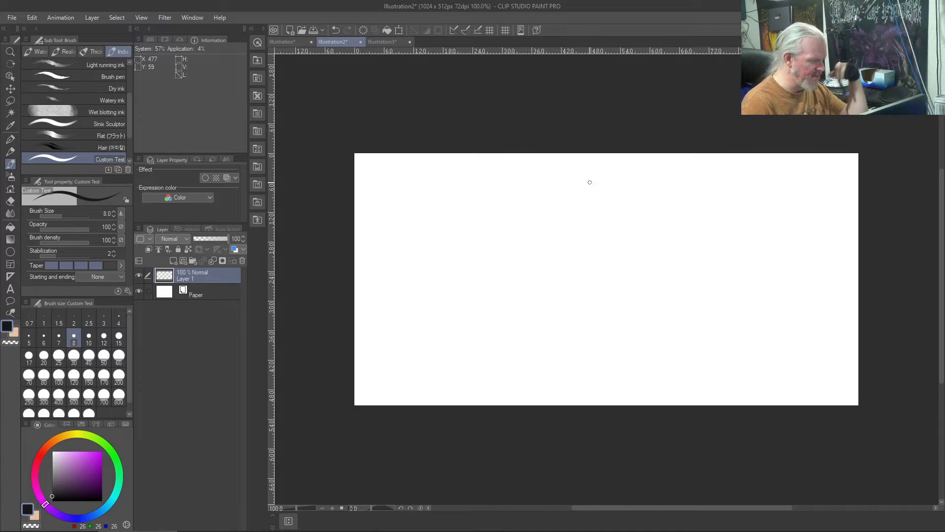
key("ctrl+z")
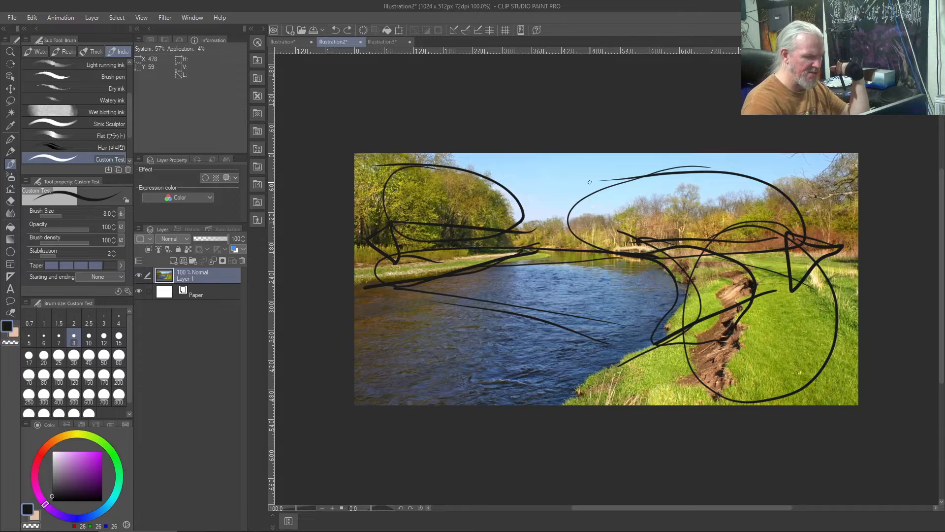
key("ctrl+z")
key("ctrl+z")
key("ctrl+z")
key("ctrl+z")
key("ctrl+z")
key("ctrl+z")
key("ctrl+z")
key("ctrl+z")
key("ctrl+z")
key("ctrl+z")
key("ctrl+z")
key("ctrl+z")
key("ctrl+z")
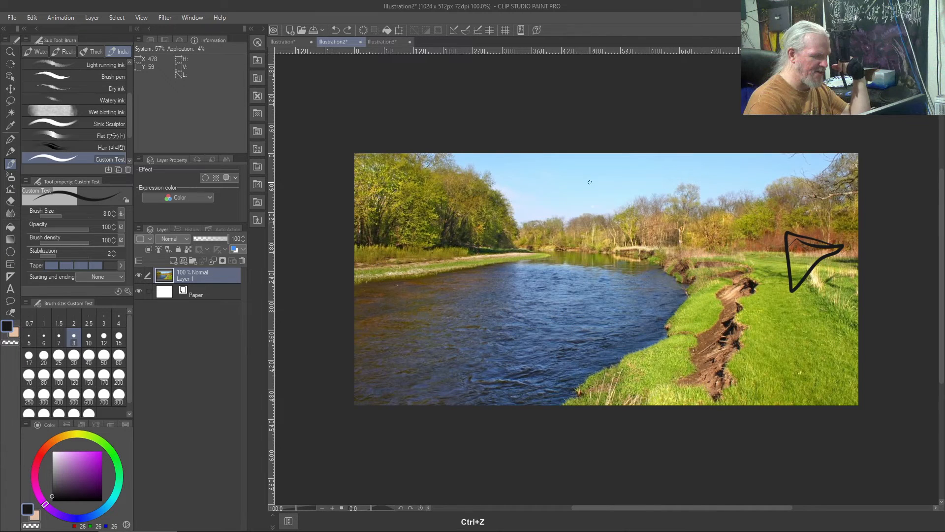
key("ctrl+z")
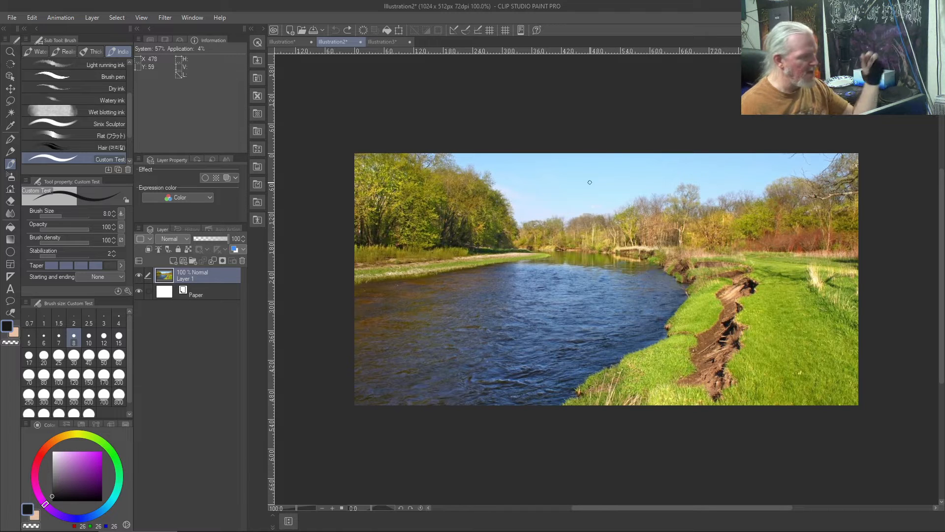
Step: Create a new A4 canvas, 3508 × 2480 px at 300 dpi, with the preset sketching layers, and return to the first river photo
left_click(285, 43)
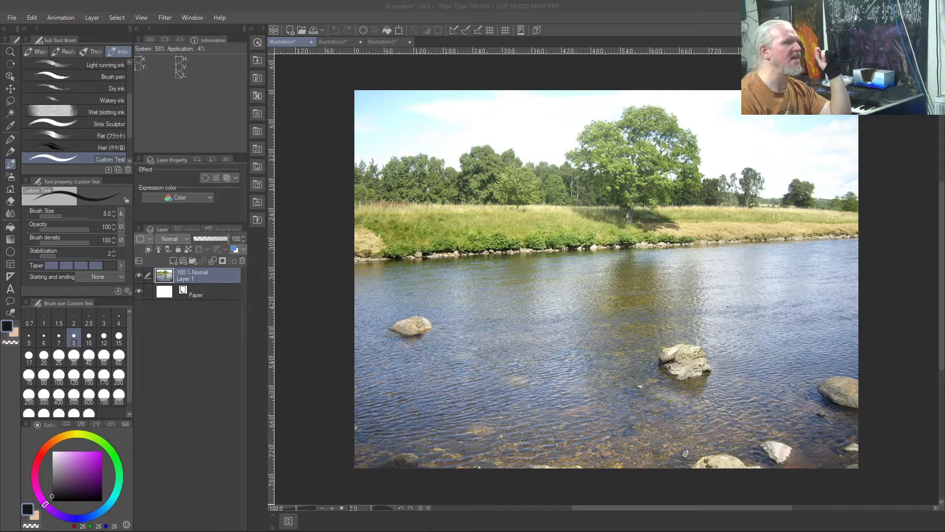
key("super+d")
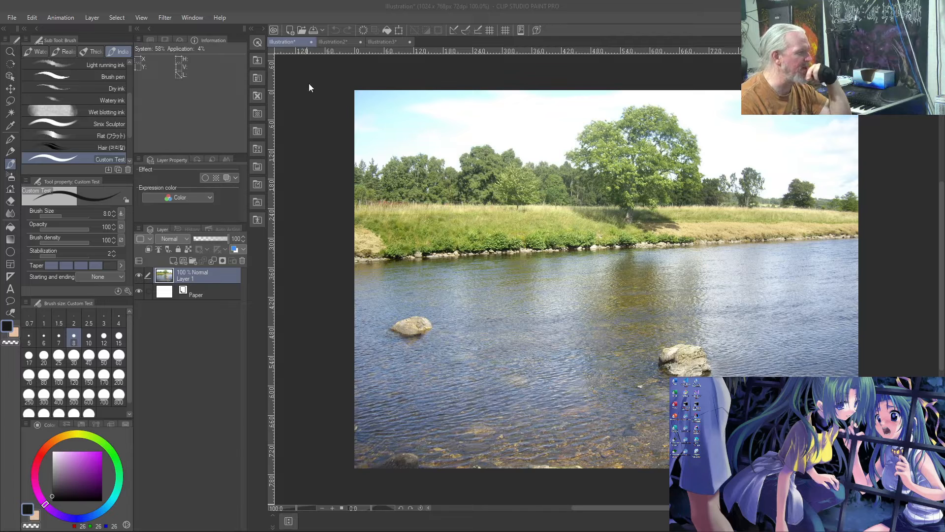
left_click(134, 4)
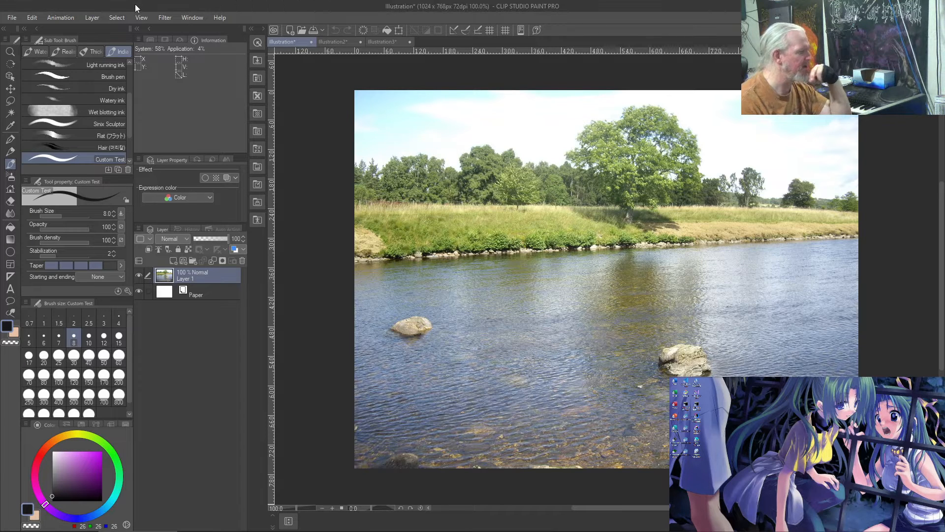
key("ctrl+alt+n")
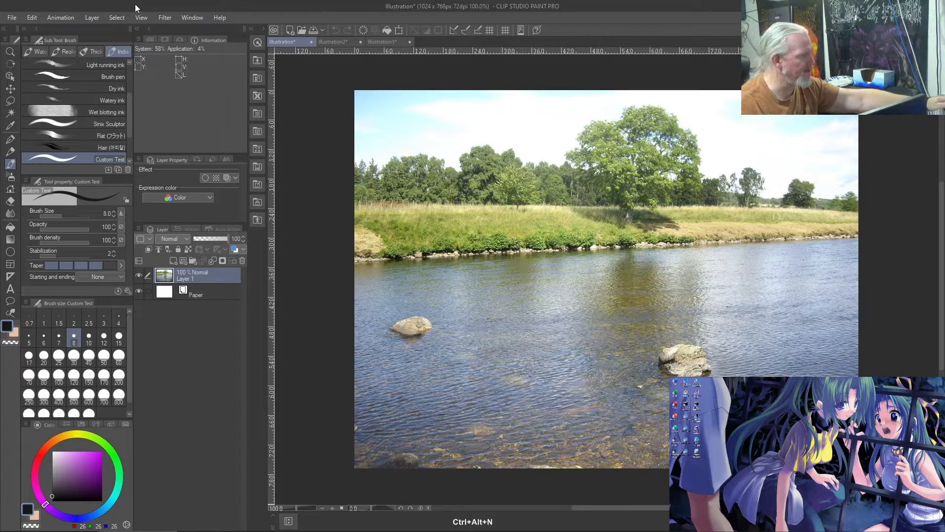
left_click(279, 43)
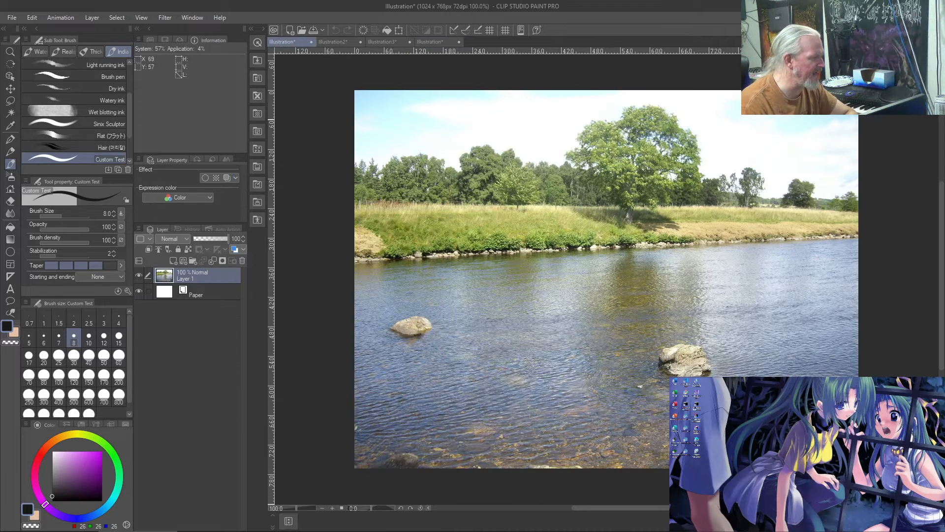
left_click_drag(187, 279, 208, 276)
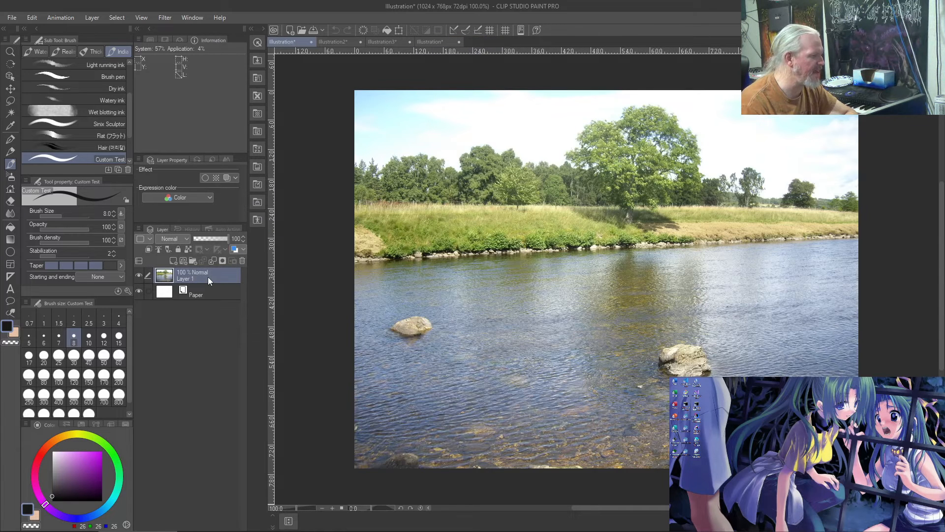
right_click(208, 276)
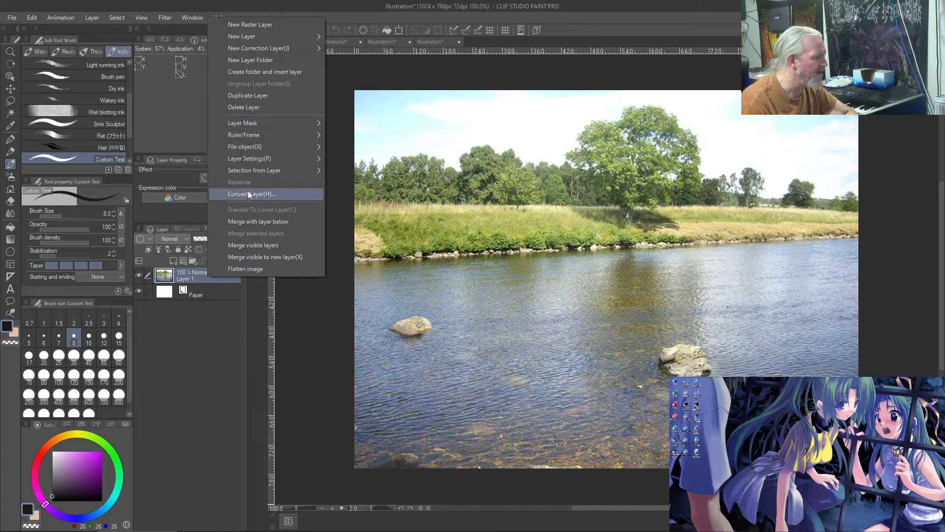
left_click(216, 353)
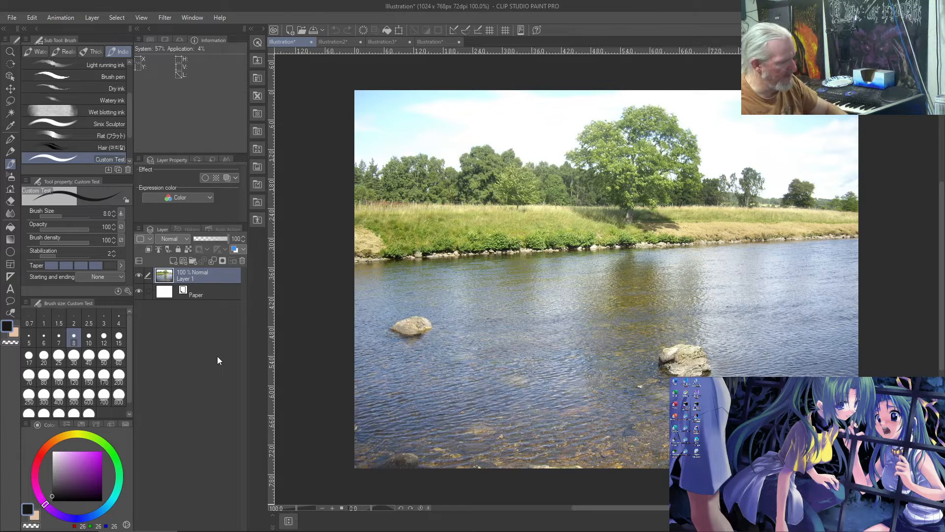
Step: Copy the entire first river photo and paste it into the A4 canvas as a new layer
key("ctrl+a")
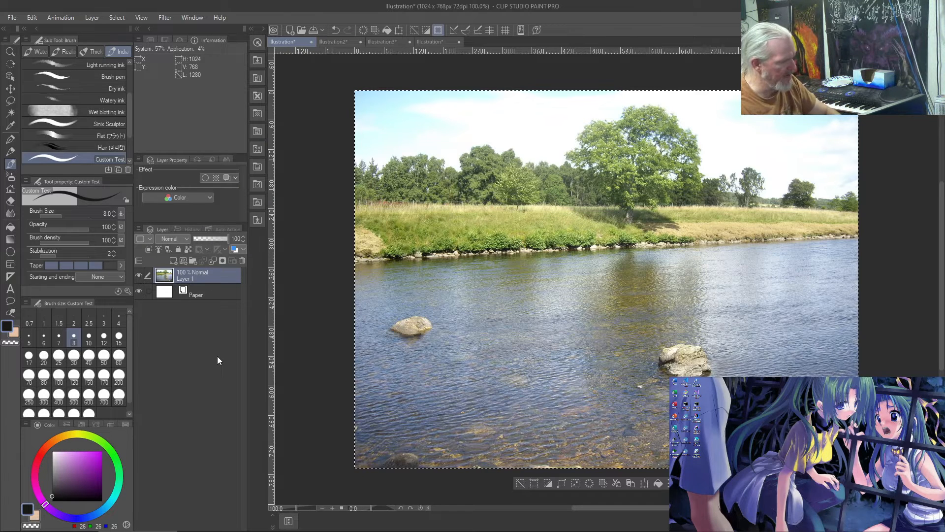
left_click(435, 44)
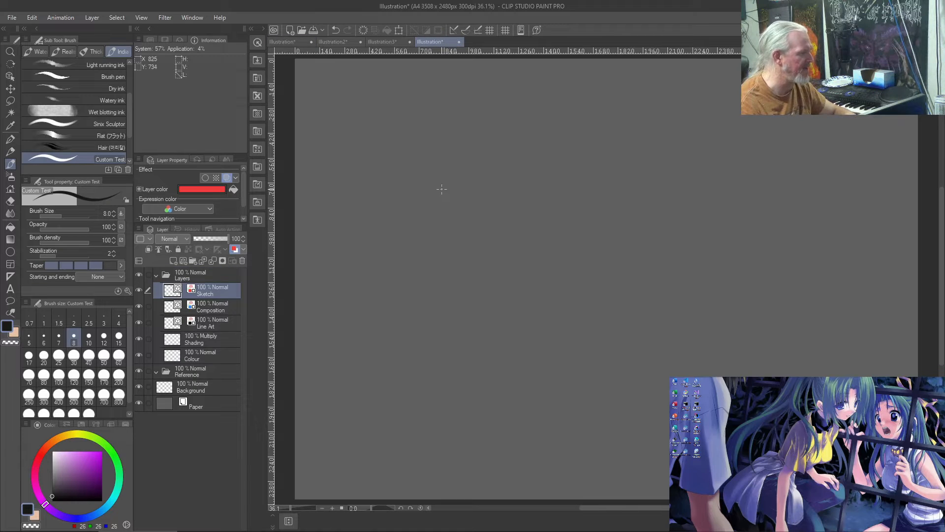
key("ctrl+v")
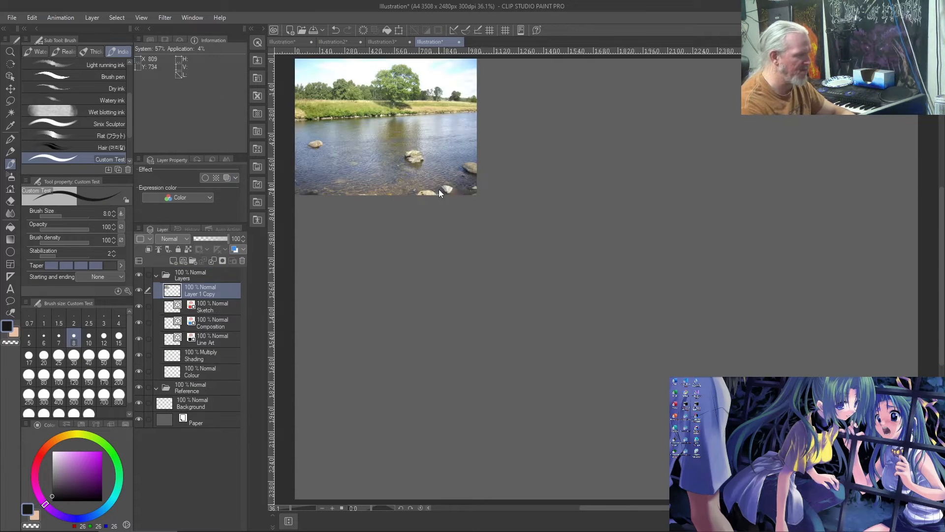
Step: Copy the entire second river photo and paste it into the A4 canvas as a new layer
left_click(330, 42)
key("ctrl+a")
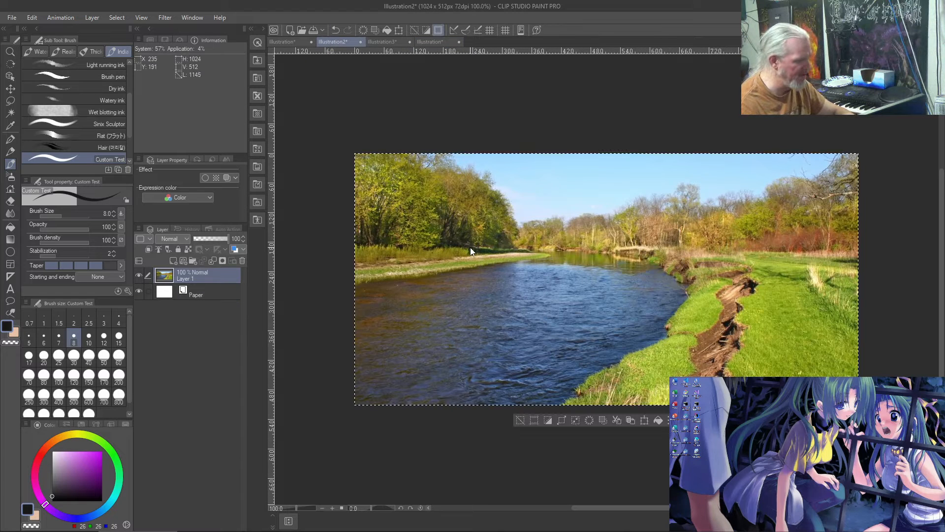
left_click(435, 43)
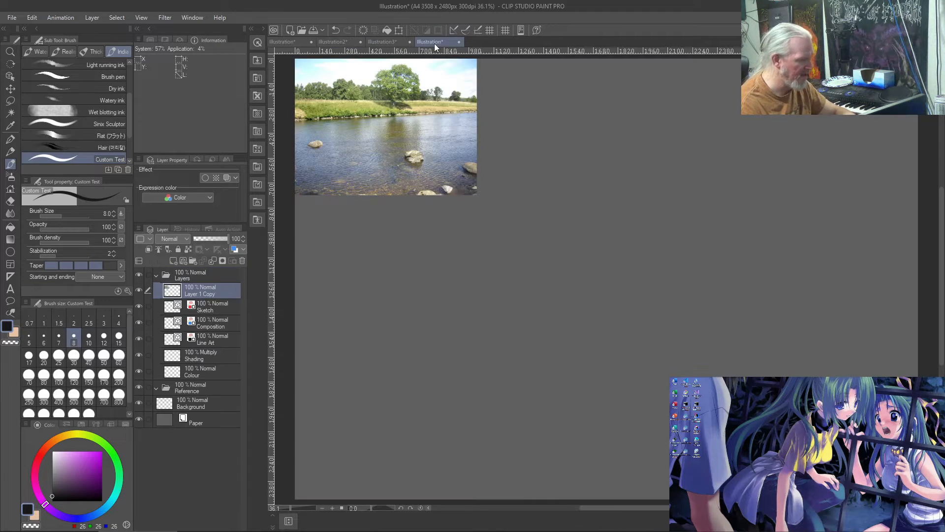
key("ctrl+v")
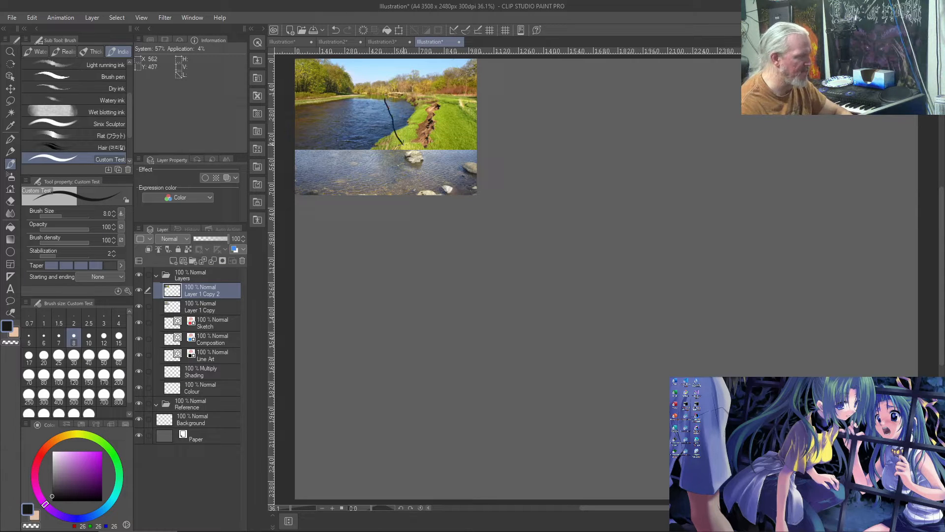
Step: Undo the stray brush stroke and the paste, and paste the second river photo into the A4 canvas again
left_click_drag(408, 101, 425, 180)
key("ctrl+z")
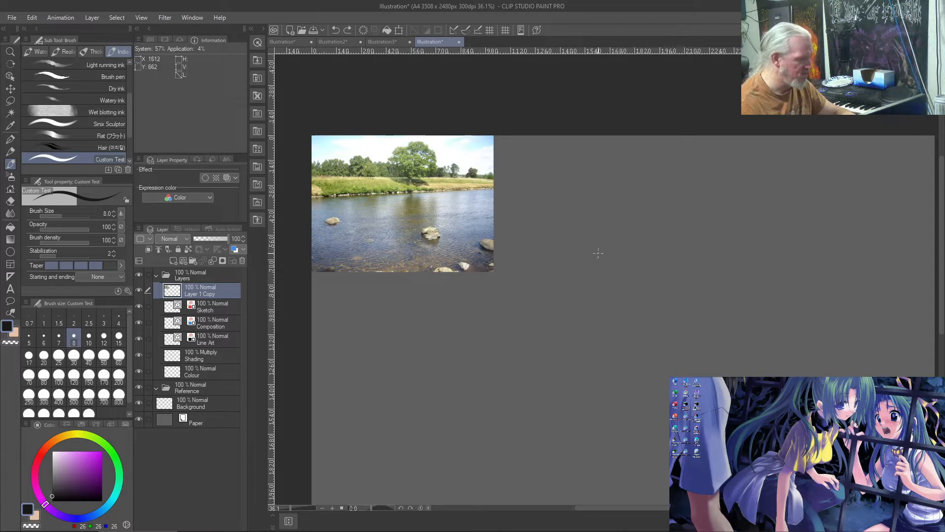
key("ctrl+0")
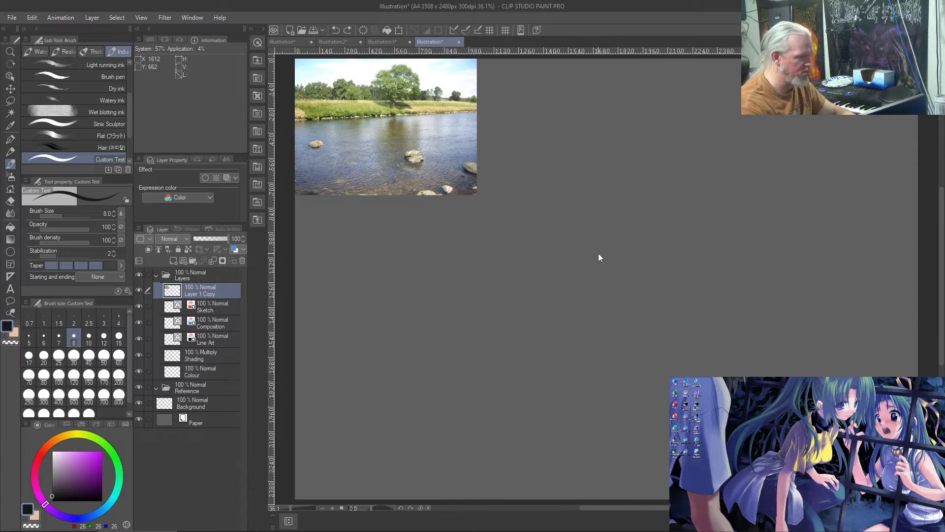
key("ctrl+v")
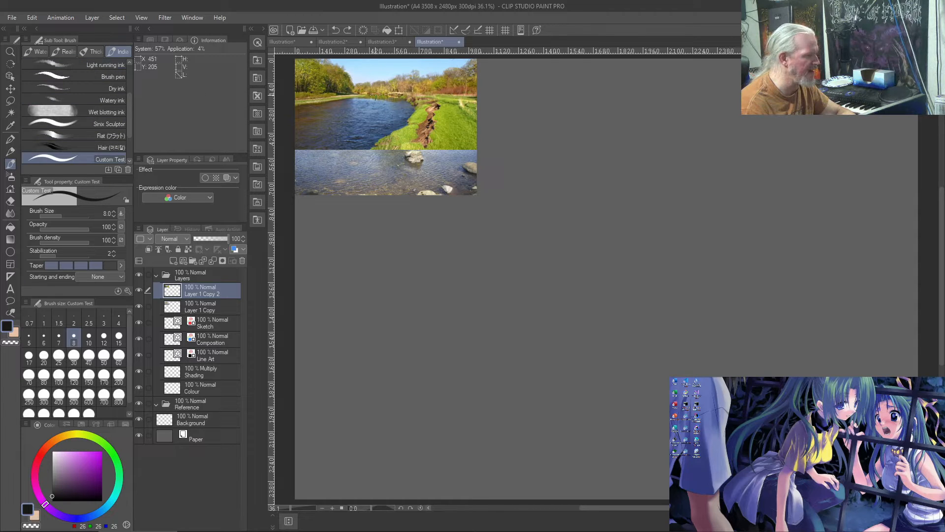
Step: Undo the paste, check the canvas flipped horizontally and back, and paste the second river photo once more
left_click_drag(400, 107, 472, 154)
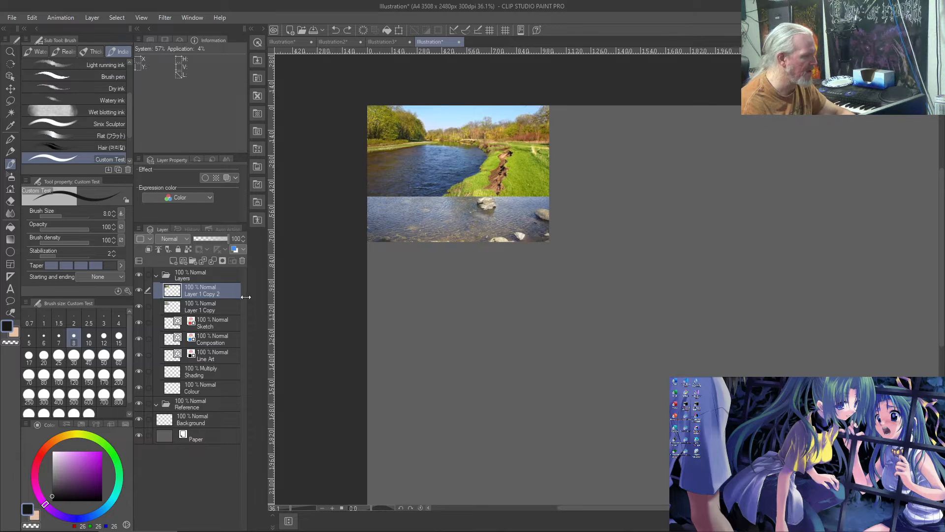
left_click(216, 310)
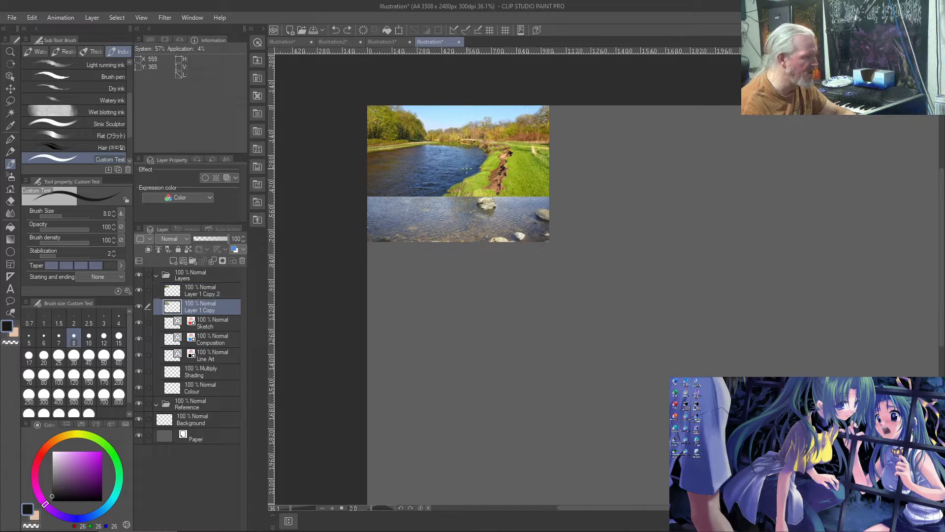
left_click_drag(467, 168, 513, 193)
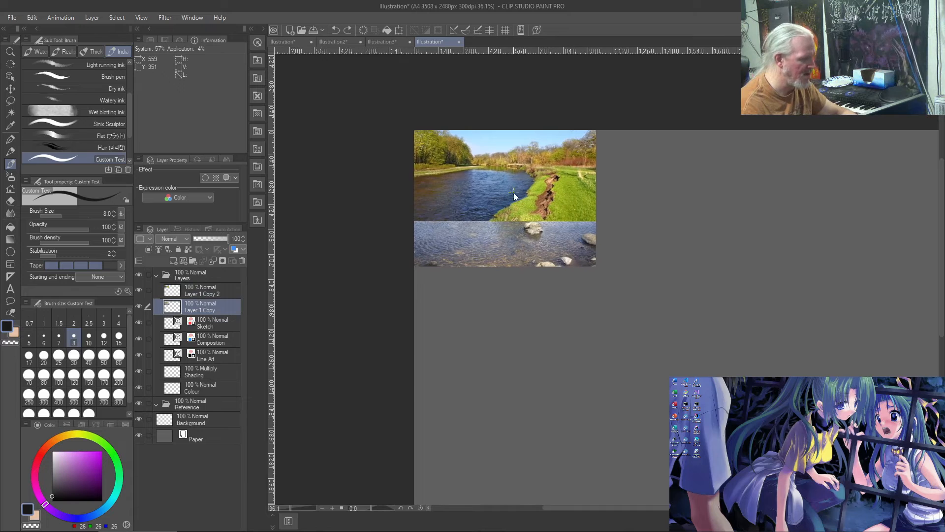
key("ctrl+z")
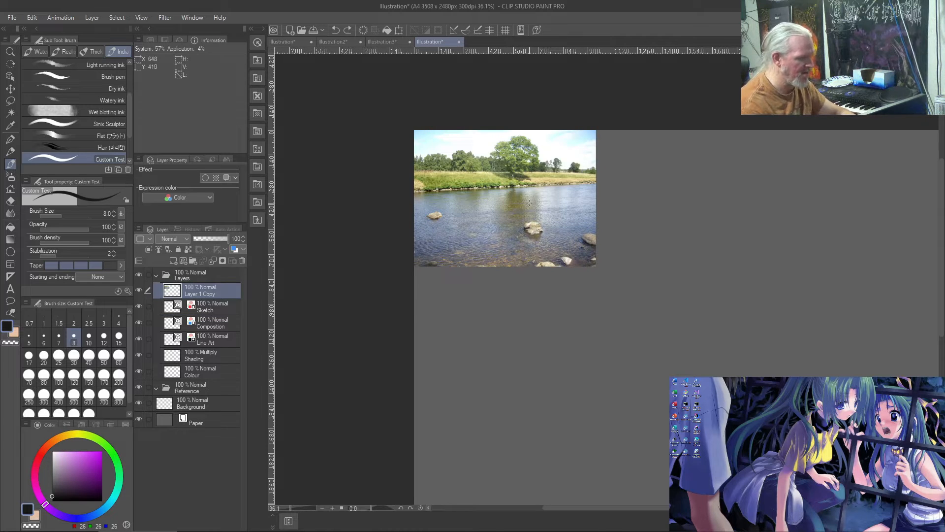
key("h")
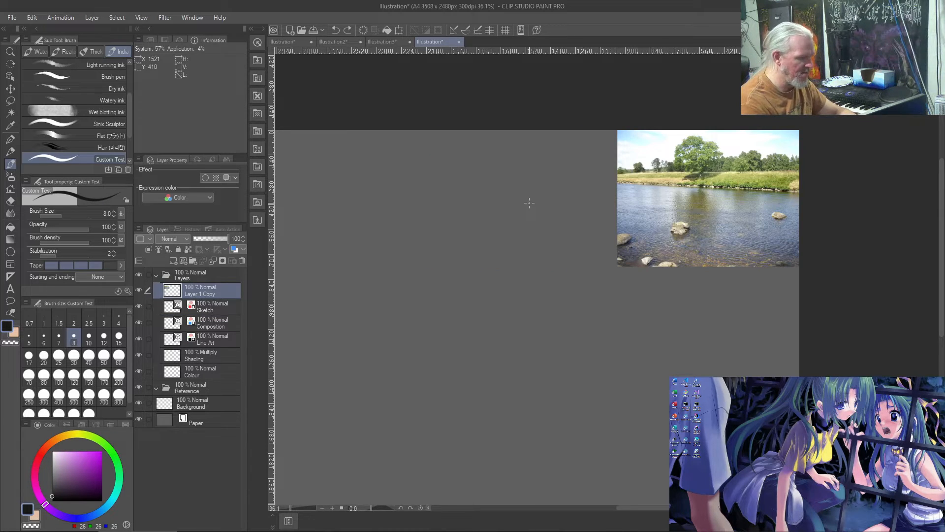
key("h")
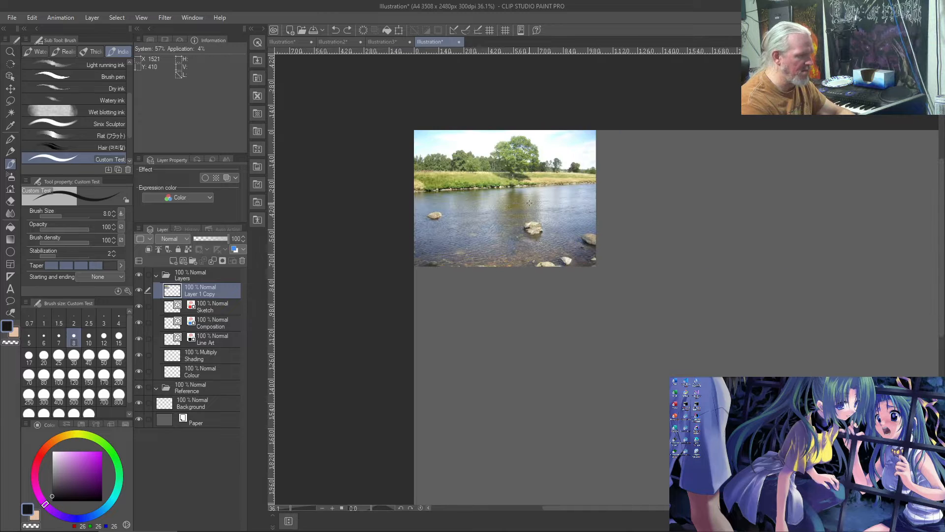
key("ctrl+v")
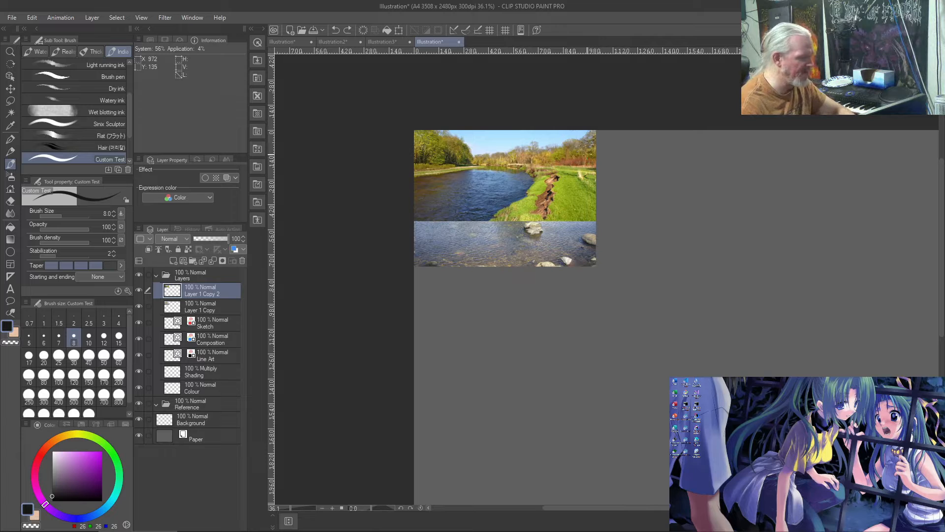
Step: With the Move layer tool, place the second river photo directly below the first one on the A4 canvas
left_click_drag(542, 153, 422, 87)
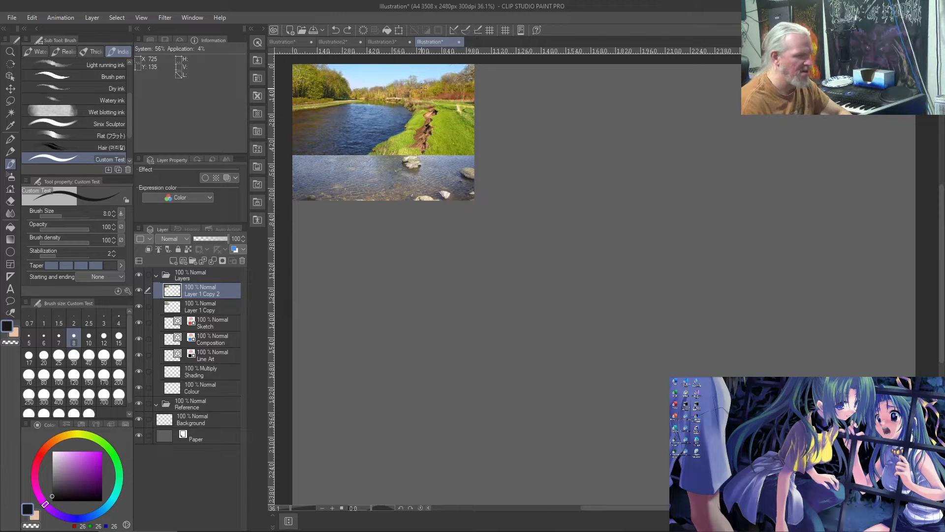
key("j")
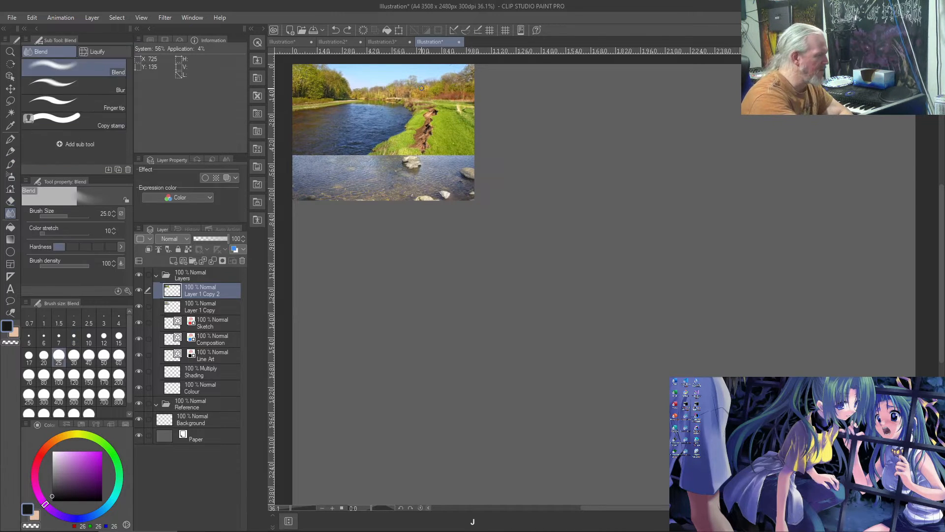
key("y")
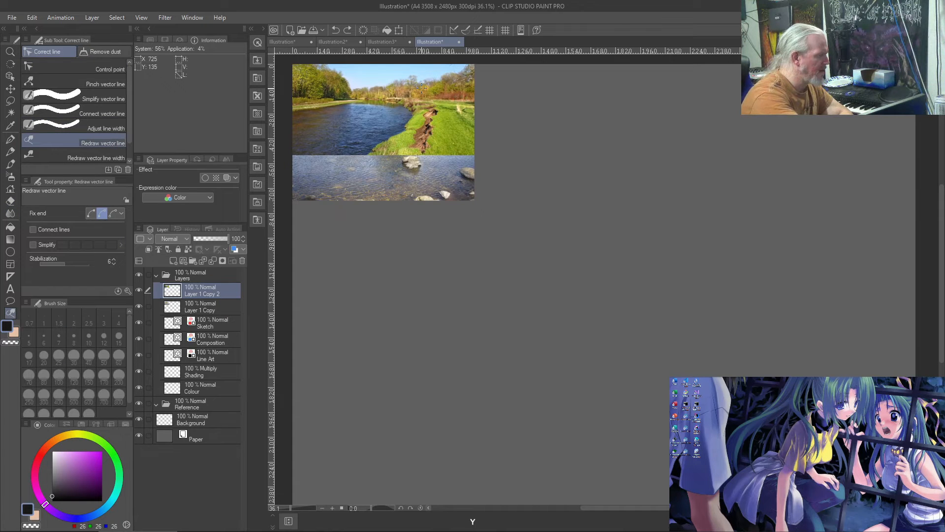
key("k")
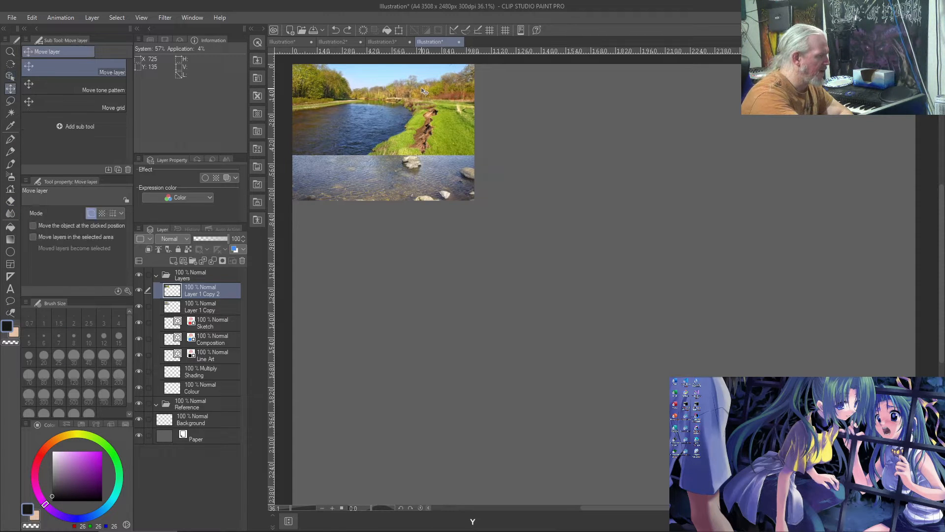
left_click_drag(401, 110, 400, 245)
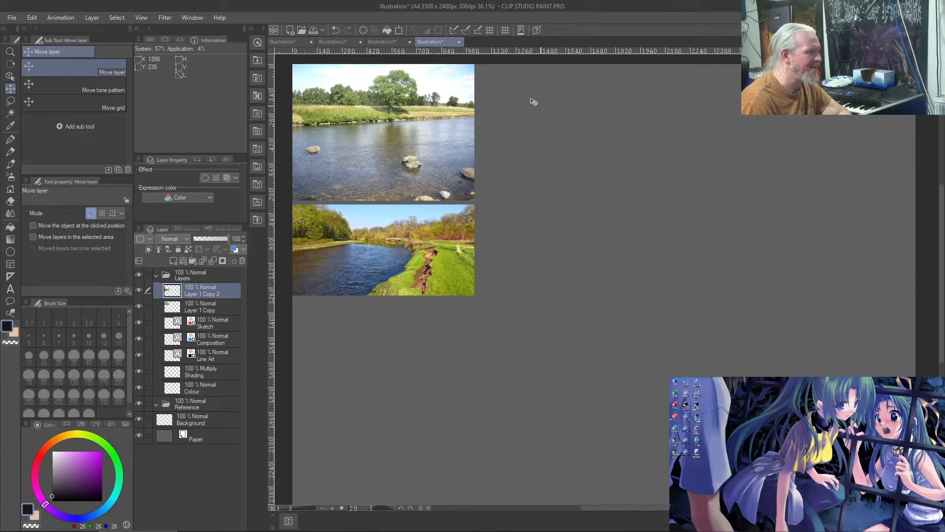
Step: Undo every brush stroke drawn over the third river photo
left_click(386, 43)
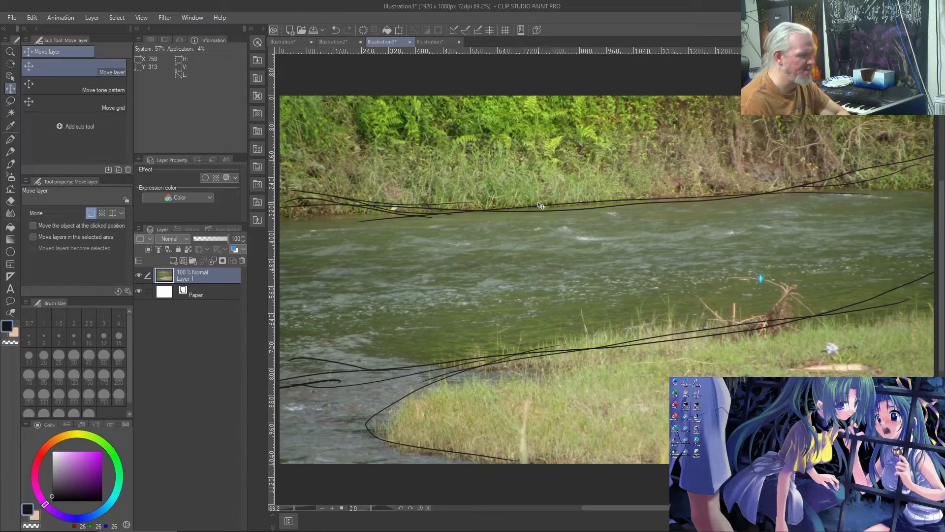
key("ctrl+z")
key("ctrl+z")
key("ctrl+z")
key("ctrl+z")
key("ctrl+z")
key("ctrl+z")
key("ctrl+z")
key("ctrl+z")
key("ctrl+z")
key("ctrl+z")
key("ctrl+z")
key("ctrl+z")
key("ctrl+z")
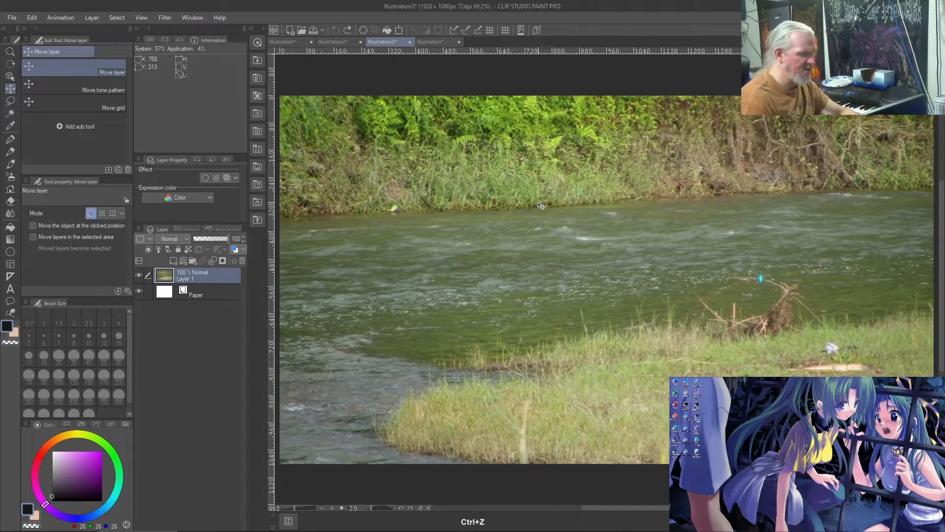
Step: Copy the entire third river photo into the A4 canvas as a new layer and move it to the canvas's lower-right corner
key("ctrl+a")
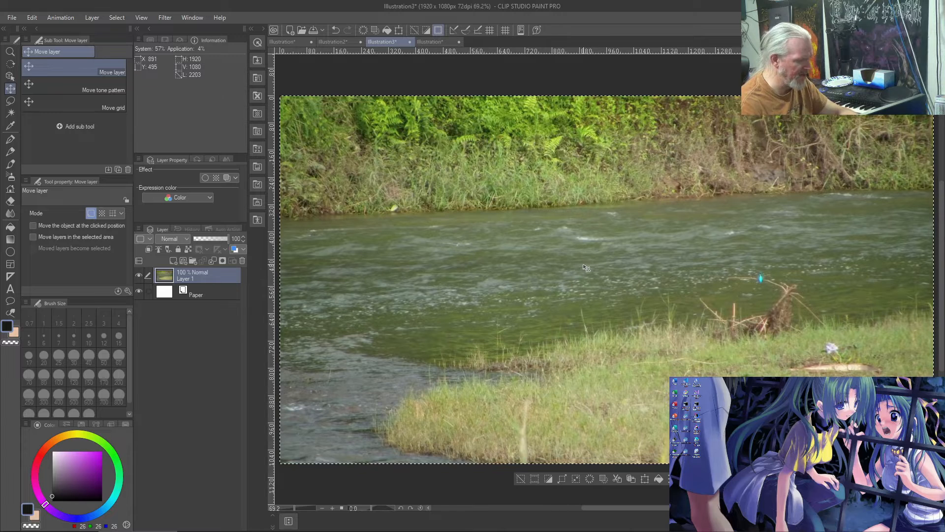
left_click(419, 43)
key("ctrl+v")
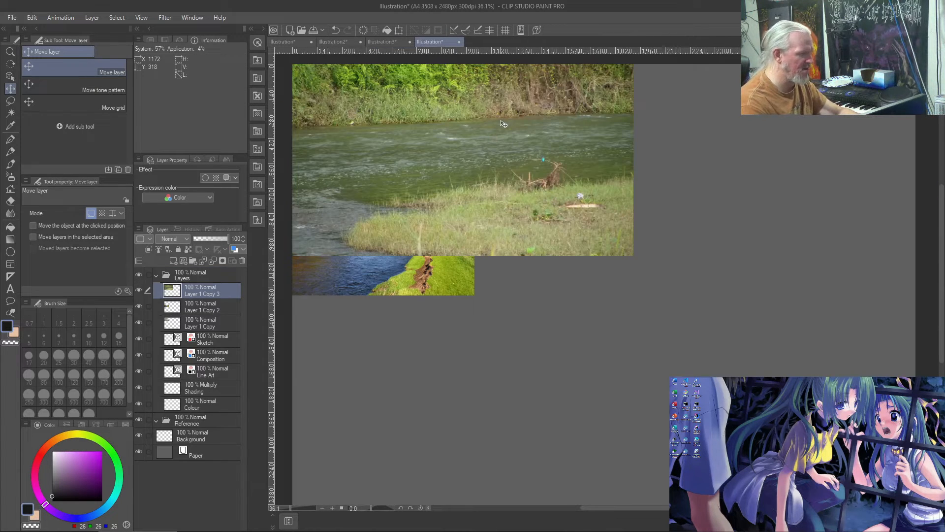
left_click_drag(511, 137, 792, 385)
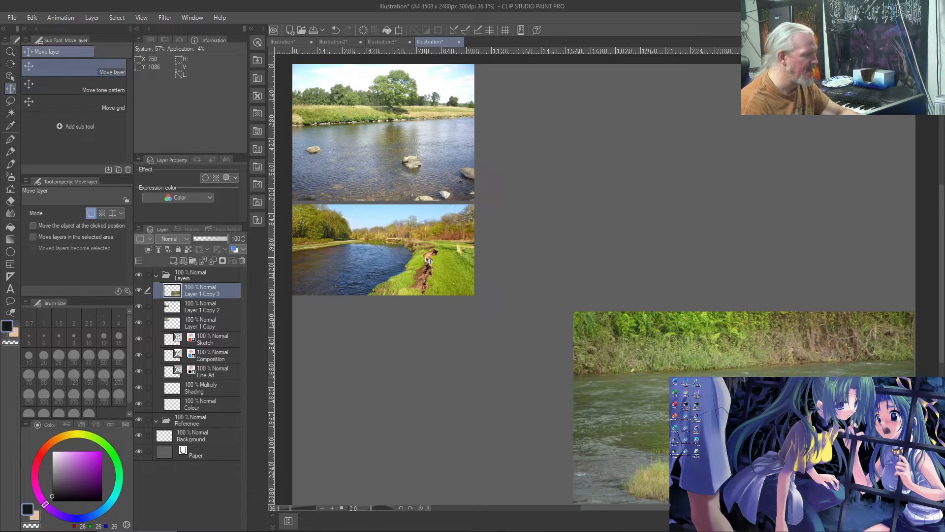
Step: Scale the second river photo to about 188% and place it directly above the third, matching its width
left_click(211, 306)
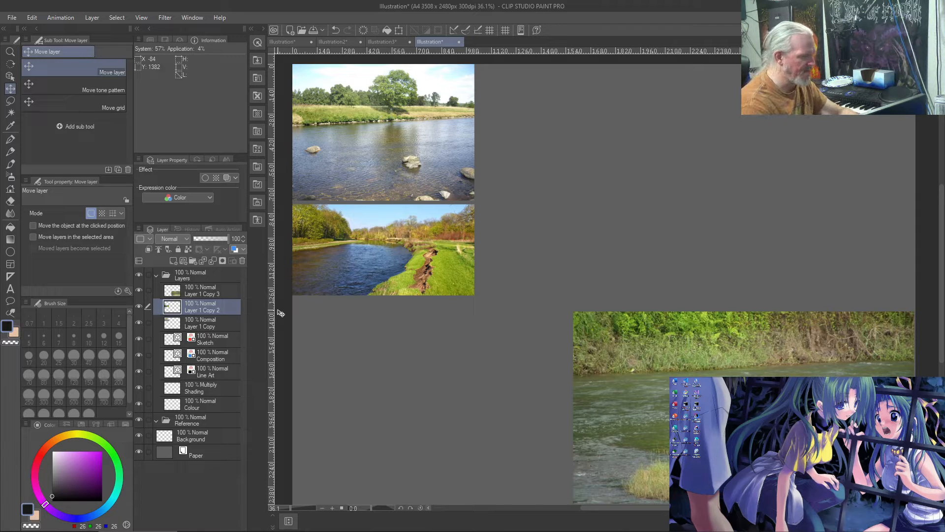
key("ctrl+t")
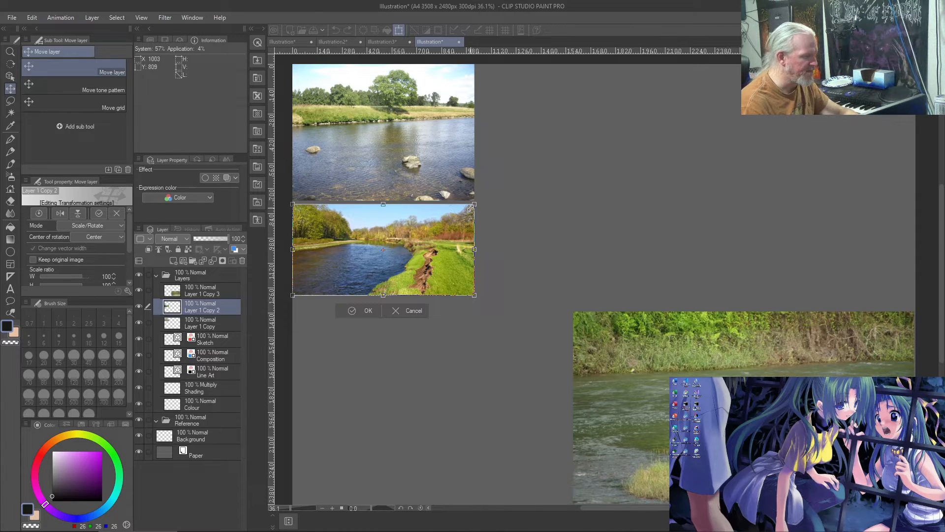
left_click_drag(470, 208, 670, 144)
left_click_drag(516, 213, 766, 226)
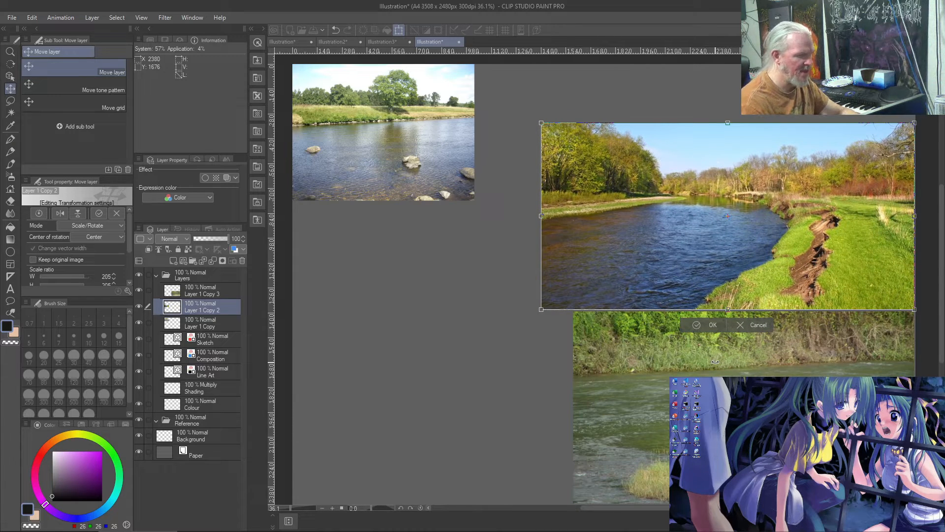
left_click_drag(541, 123, 572, 144)
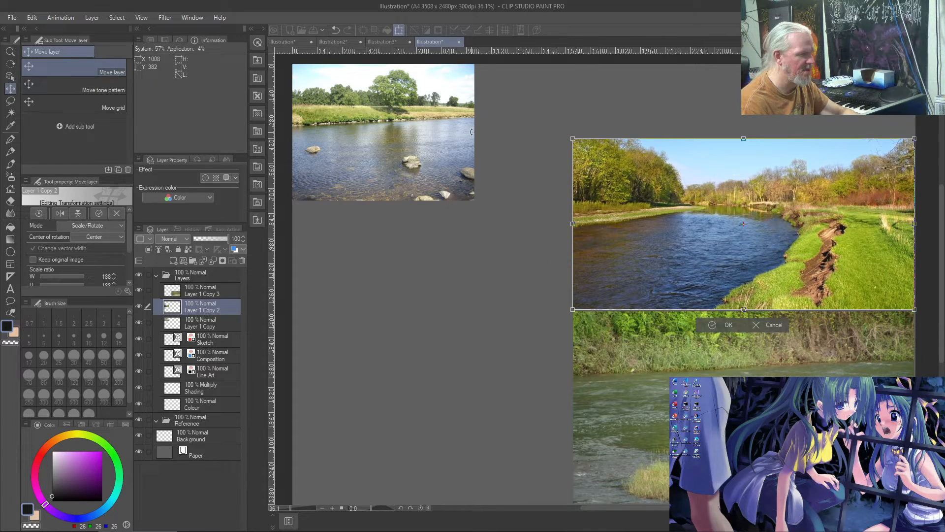
key("Return")
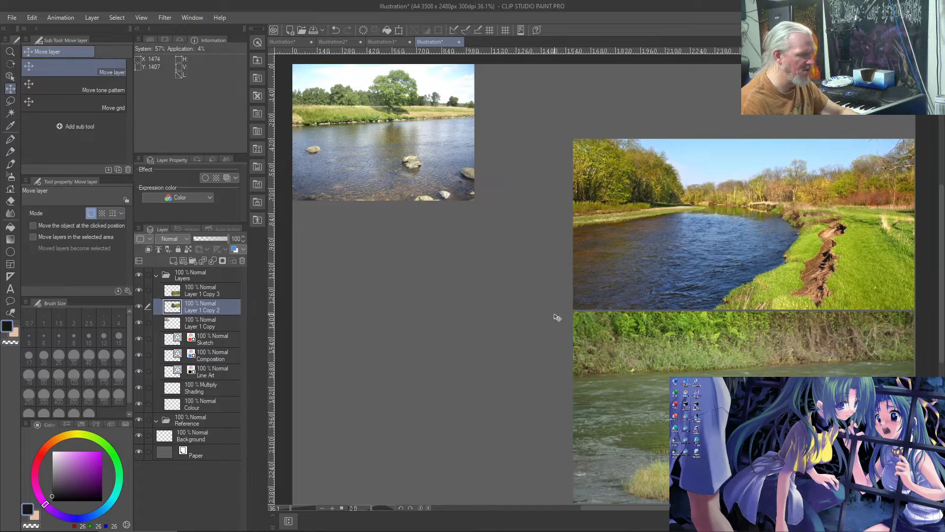
Step: Scale the first river photo to about 152%, extending it from the canvas's upper-left corner to the second photo's left edge
left_click(191, 294)
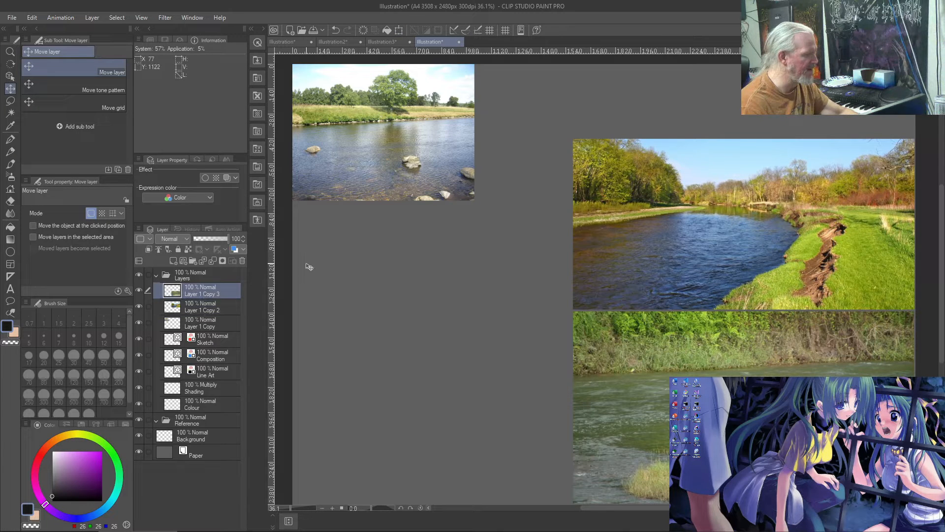
left_click(217, 329)
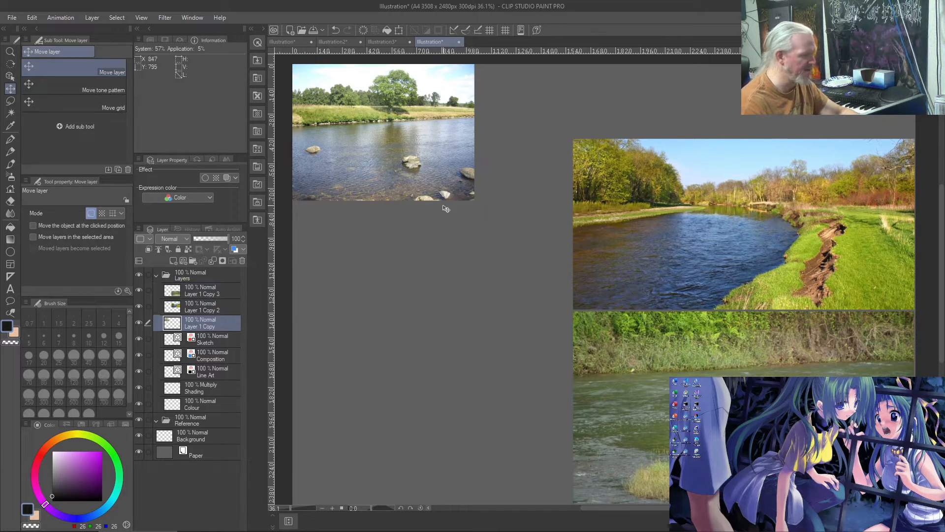
key("ctrl+t")
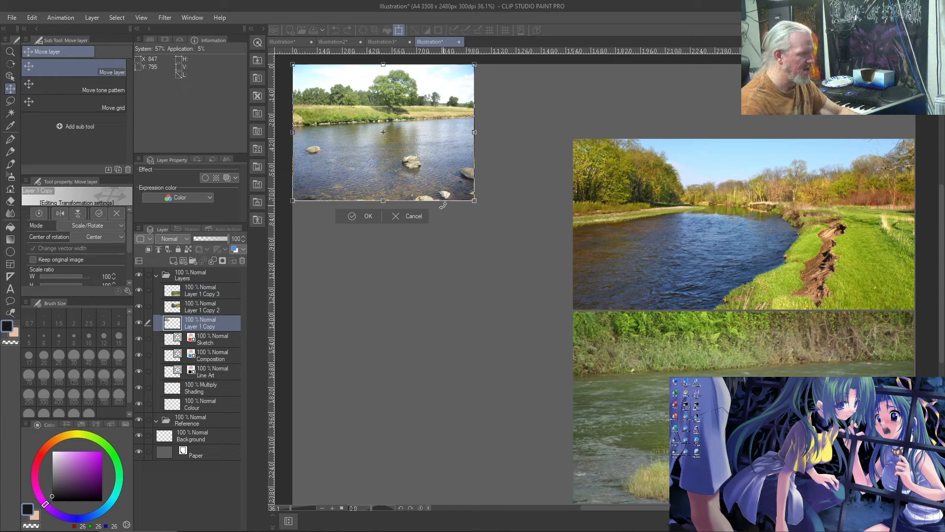
left_click_drag(475, 201, 568, 259)
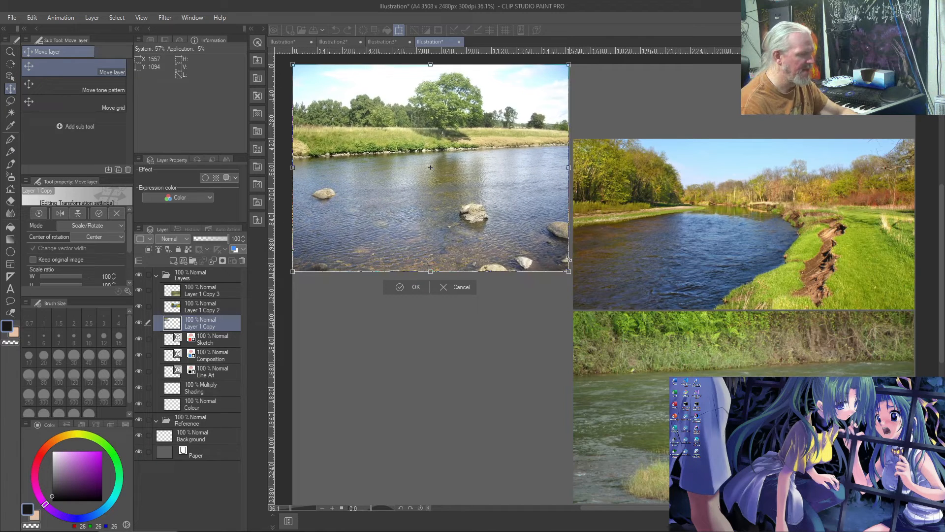
left_click_drag(569, 259, 569, 259)
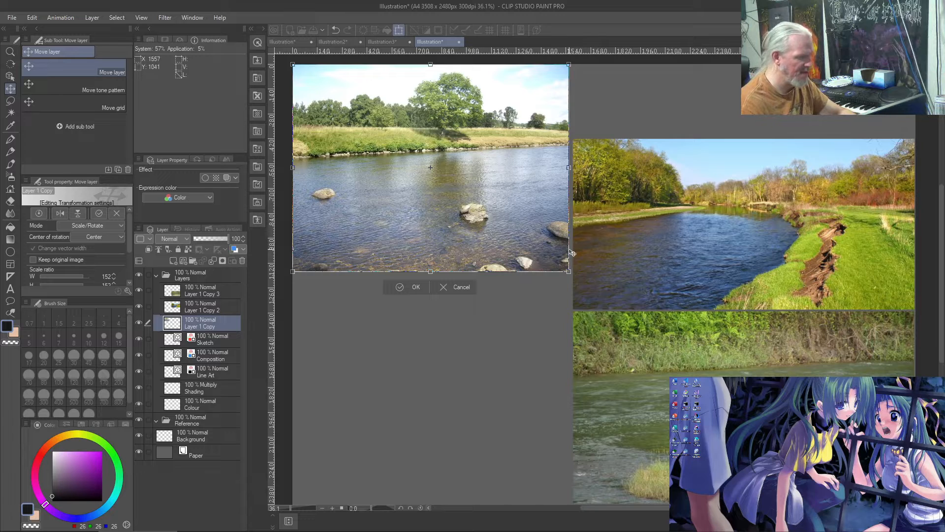
key("Return")
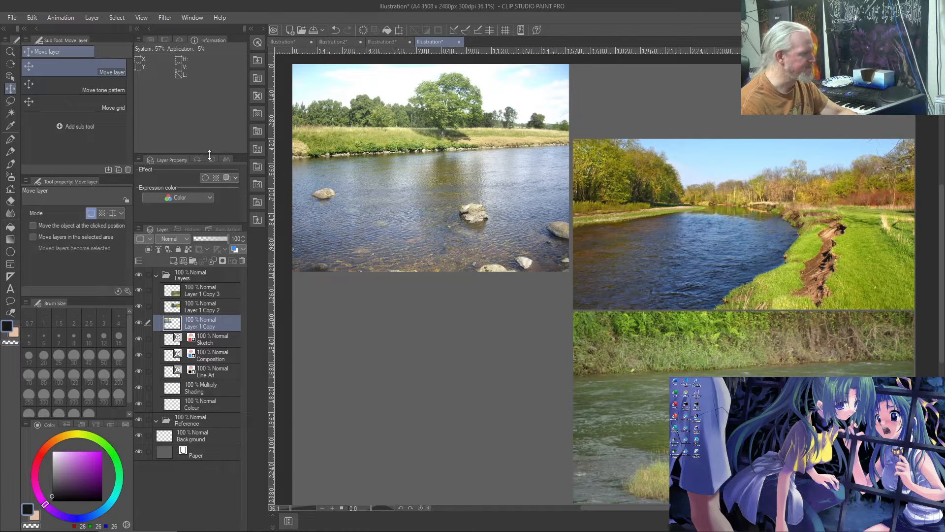
Step: Move the second river photo up beside the first, leaving a gap above the third
left_click(196, 305)
left_click_drag(663, 207, 662, 145)
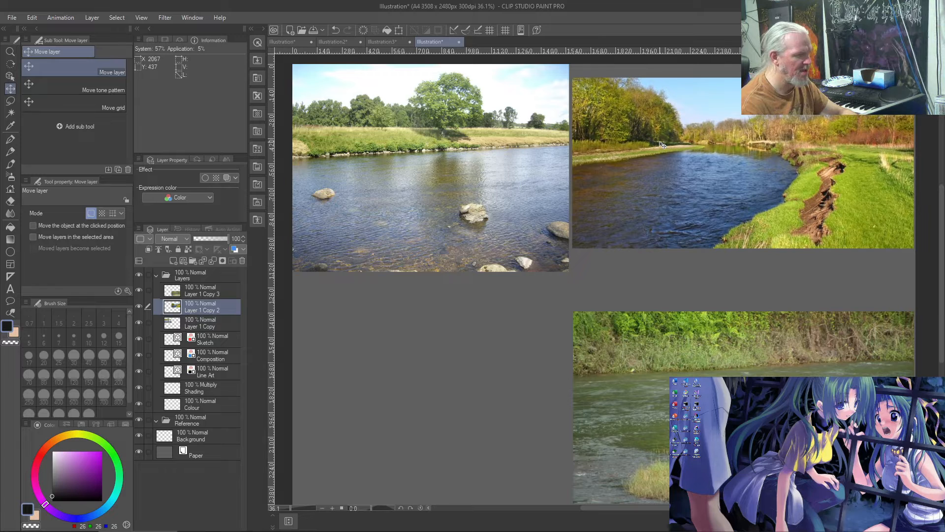
Step: Nudge the second river photo slightly up and move the third photo away from the canvas corner to sit centrally beneath the other two
mouse_move(679, 358)
left_mouse_down()
mouse_move(666, 357)
mouse_move(679, 356)
left_mouse_up()
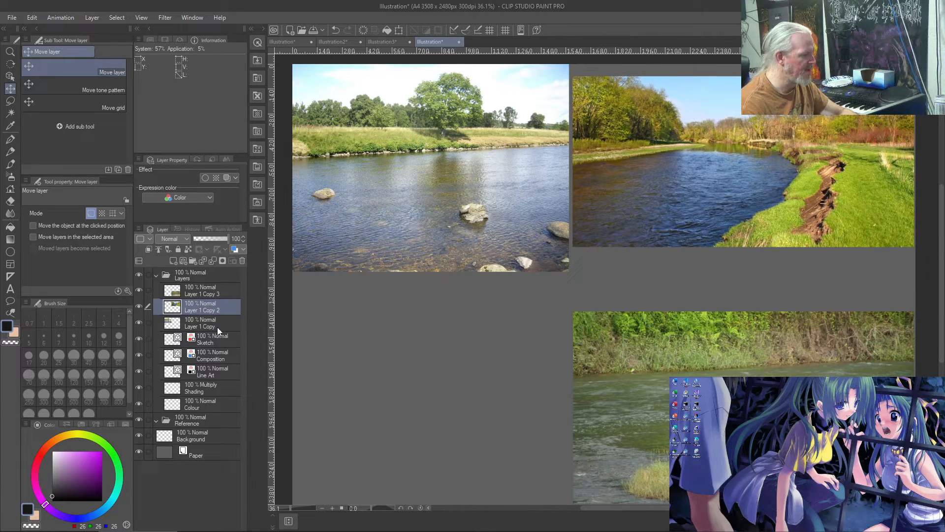
left_click(214, 294)
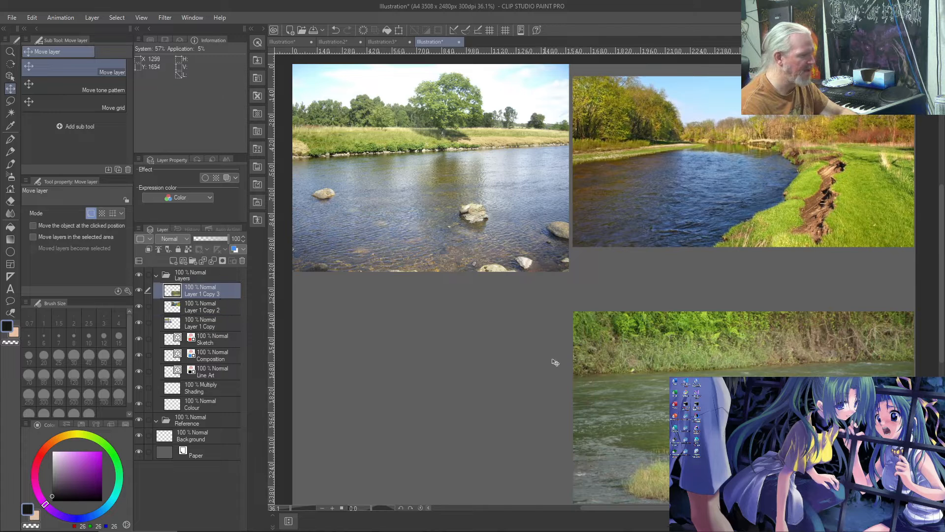
left_click_drag(608, 365, 484, 344)
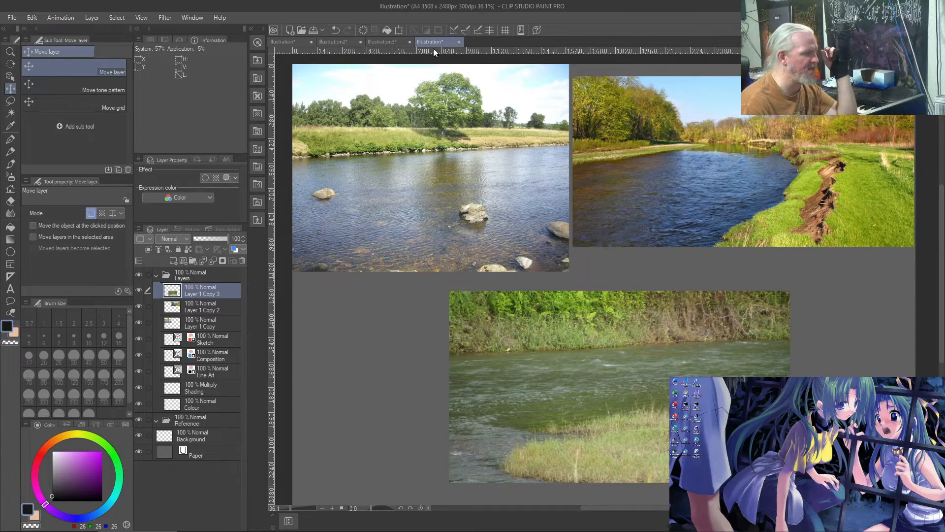
Step: Detach the A4 reference canvas into its own window, maximized on the second monitor with the three photos filling the view
left_click_drag(432, 40, 753, 380)
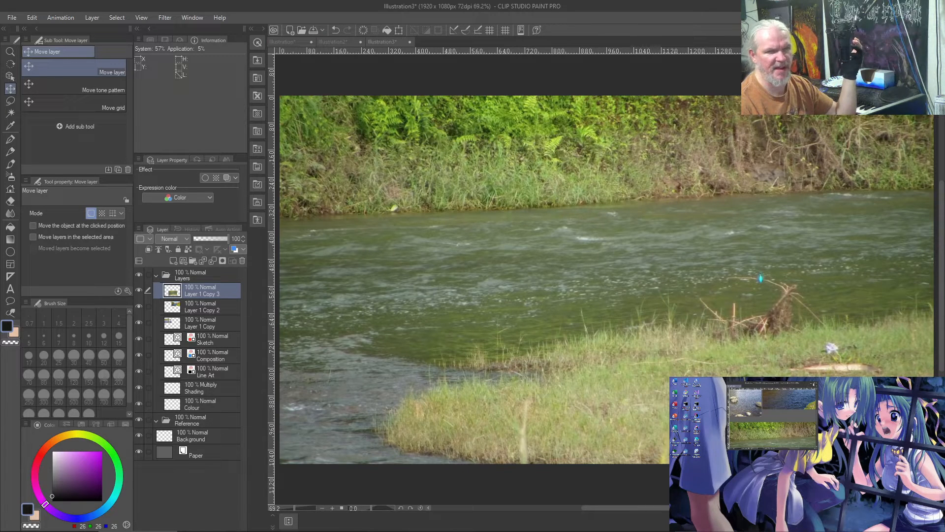
left_click(814, 384)
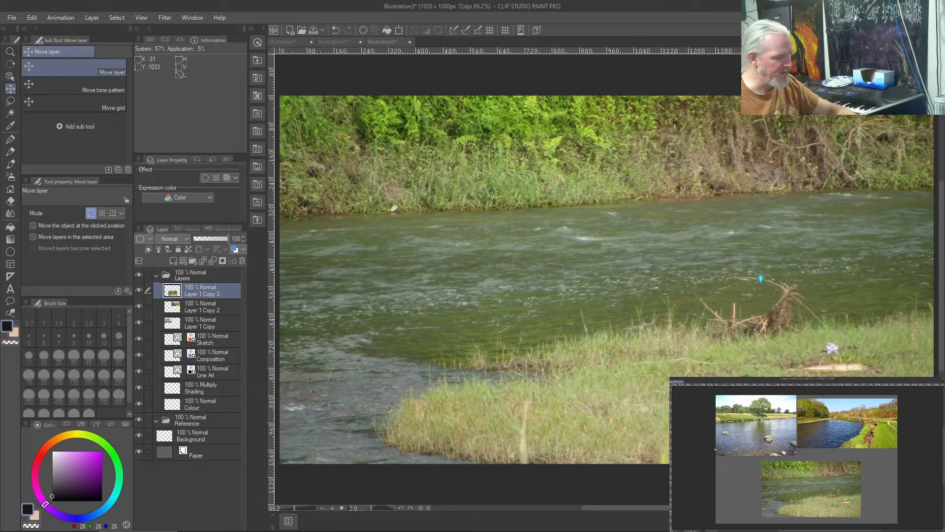
scroll(715, 449, "up", 1)
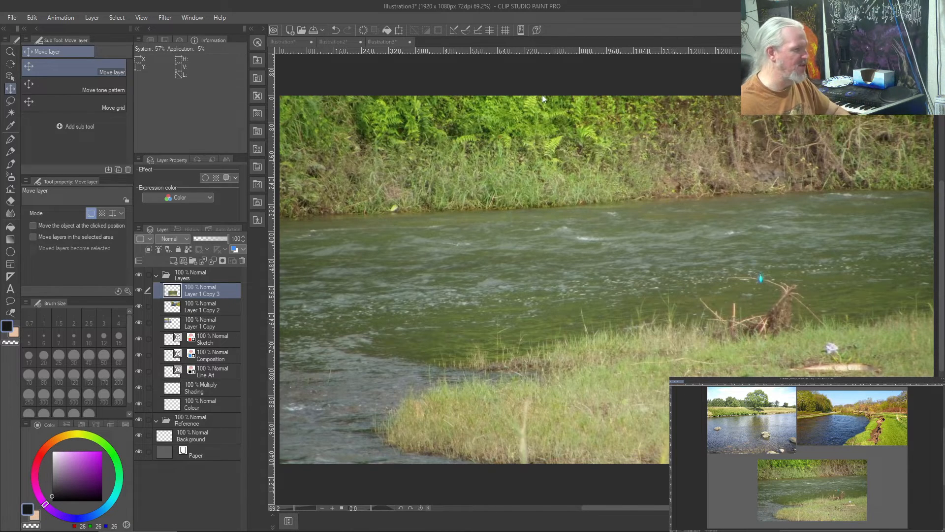
Step: Close the three source photo documents, Illustration3, Illustration2 and Illustration, without saving them
left_click(409, 43)
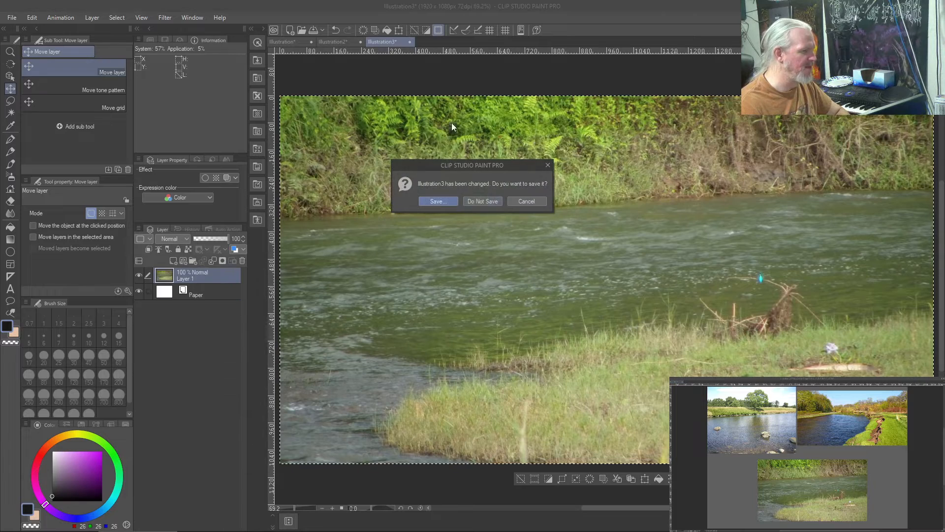
left_click(476, 198)
left_click(361, 42)
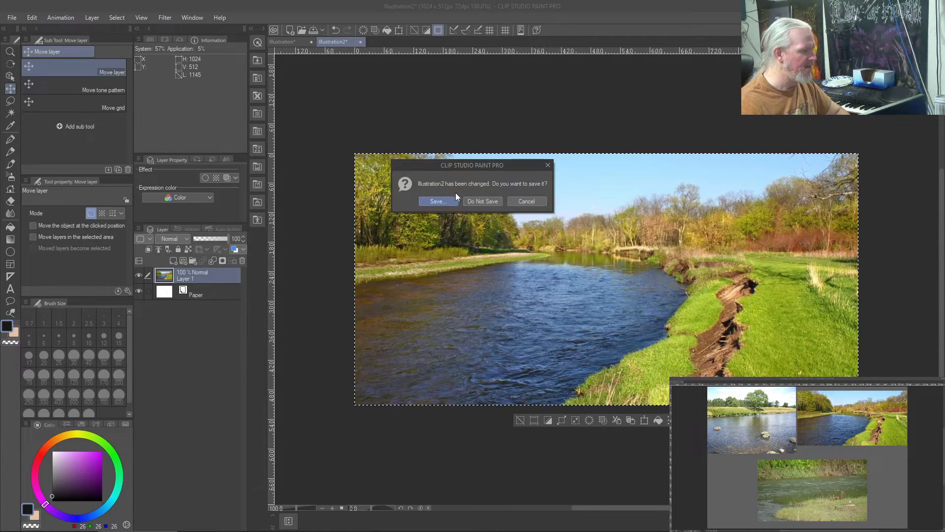
left_click(465, 201)
left_click(311, 42)
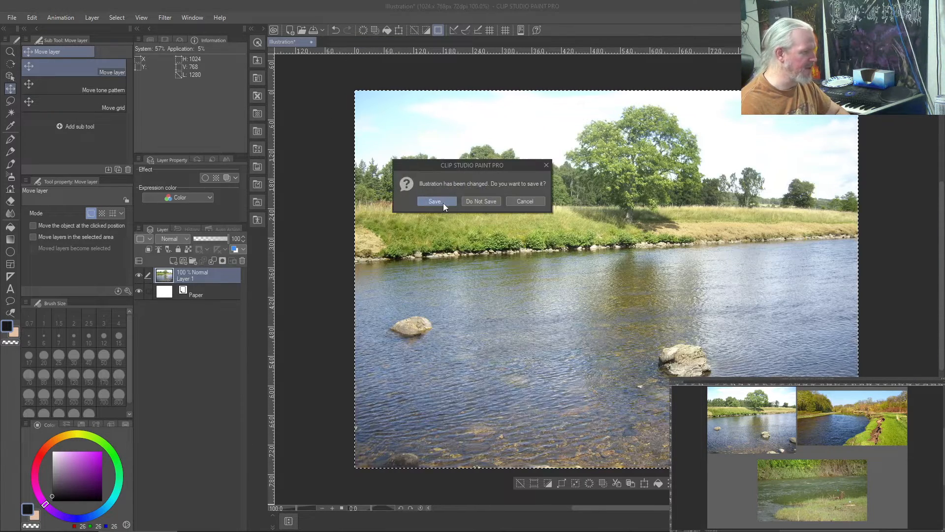
left_click(468, 203)
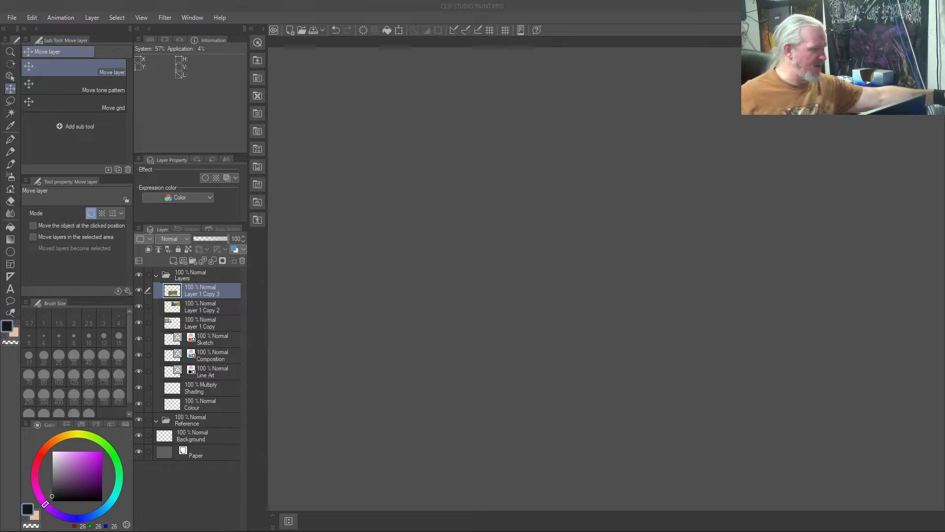
Step: Switch to the Custom Test brush and enlarge its size to 800
left_click(590, 12)
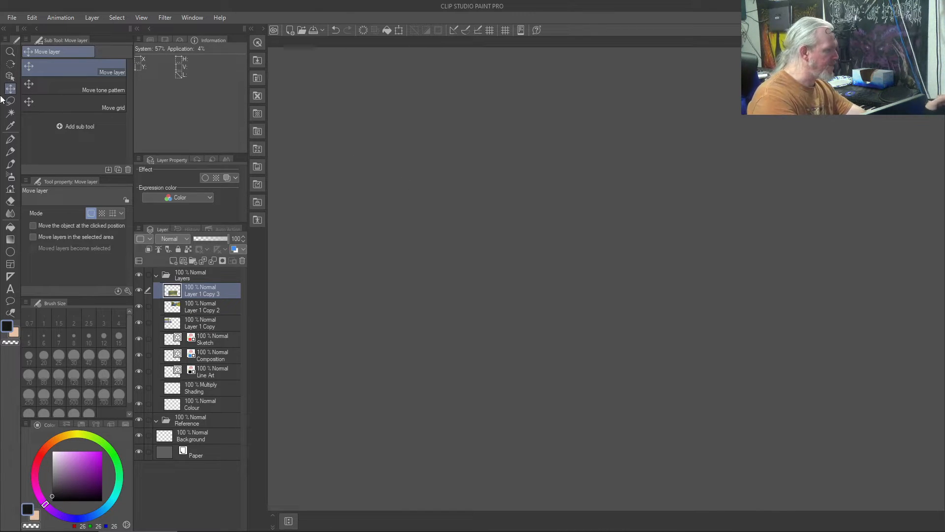
left_click(9, 165)
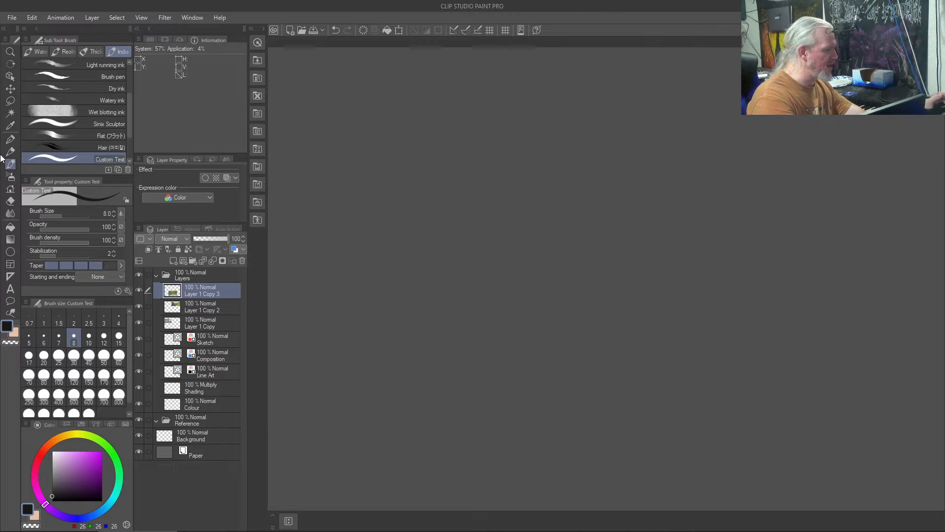
key("bracketright")
key("bracketright")
key("bracketright")
key("bracketright")
key("bracketright")
key("bracketright")
key("bracketright")
key("bracketright")
key("bracketright")
key("bracketright")
key("bracketright")
key("bracketright")
key("bracketright")
key("bracketright")
key("bracketright")
key("bracketright")
key("bracketright")
key("bracketright")
key("bracketright")
key("bracketright")
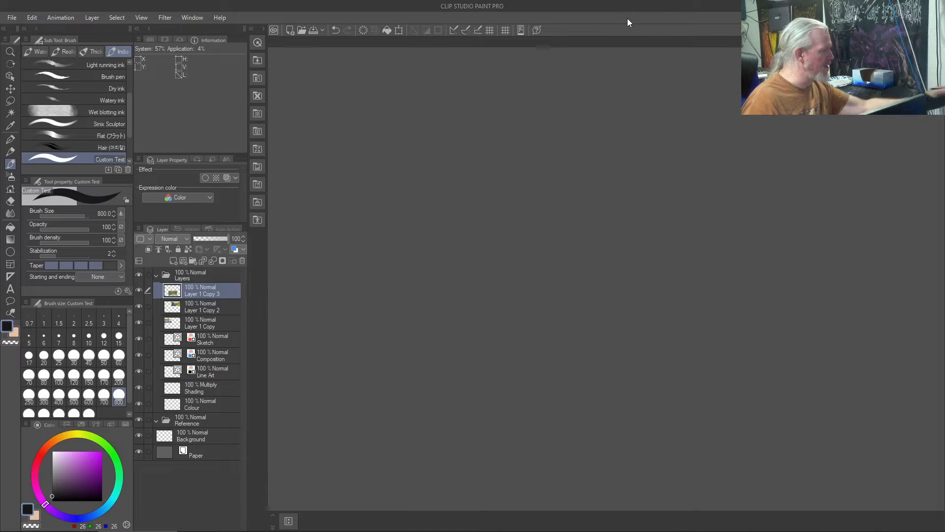
Step: Create a new A4 canvas with the preset layers and dock it in the main window
key("ctrl+alt+n")
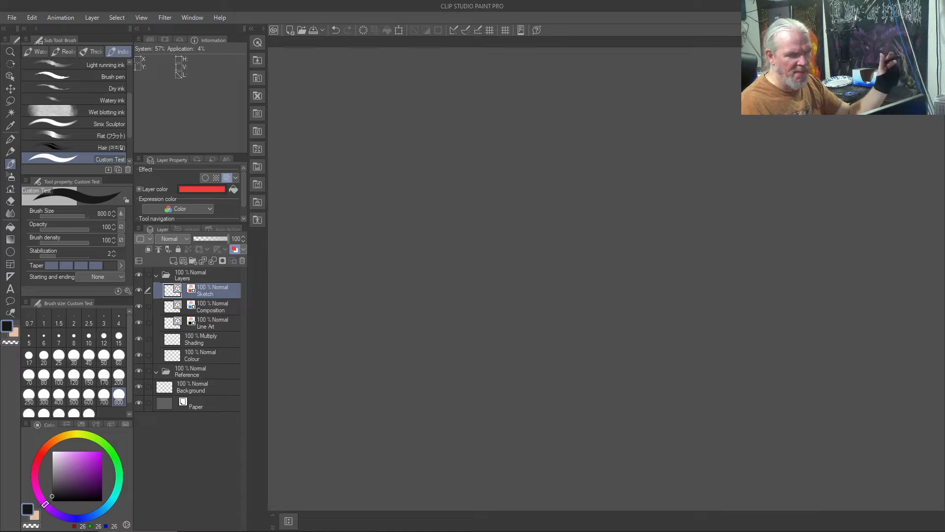
key("ctrl+z")
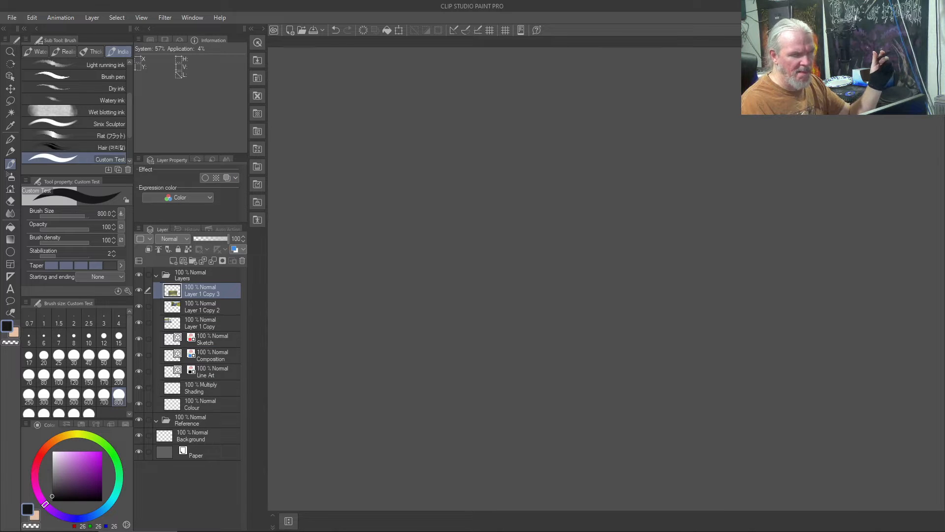
mouse_move(944, 109)
left_mouse_down()
mouse_move(518, 99)
mouse_move(433, 82)
left_mouse_up()
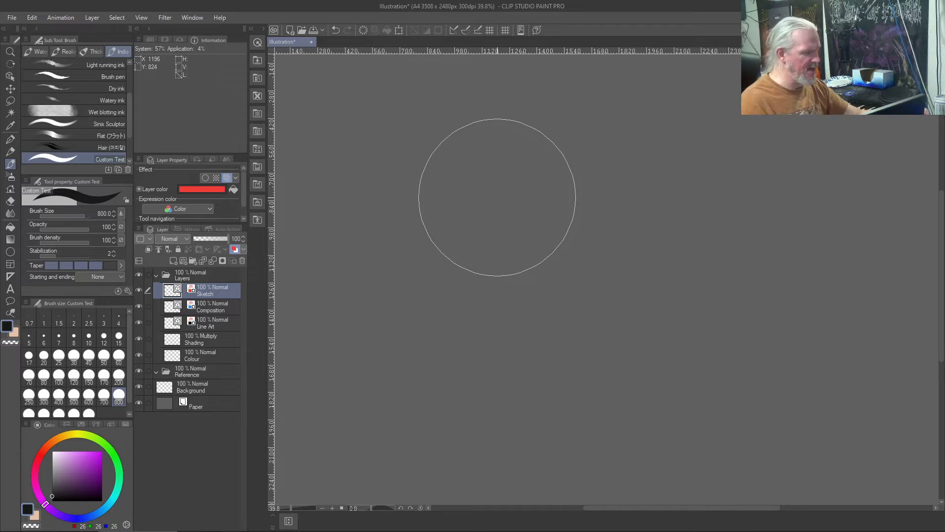
Step: Reduce the Custom Test brush size to 400 and set the drawing colour to turquoise (RGB 84, 202, 209)
key("bracketleft")
key("bracketleft")
key("bracketleft")
key("bracketleft")
key("bracketleft")
key("bracketright")
key("bracketright")
key("bracketleft")
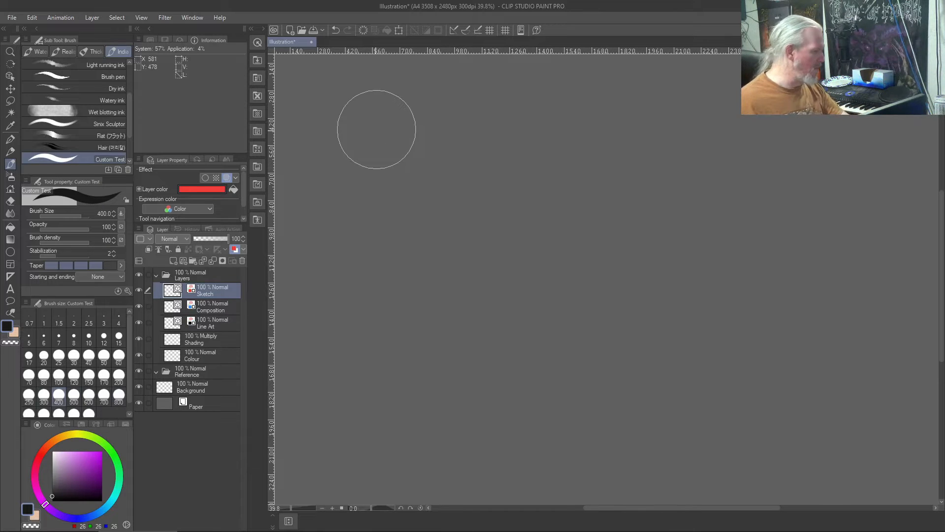
left_click_drag(96, 513, 121, 500)
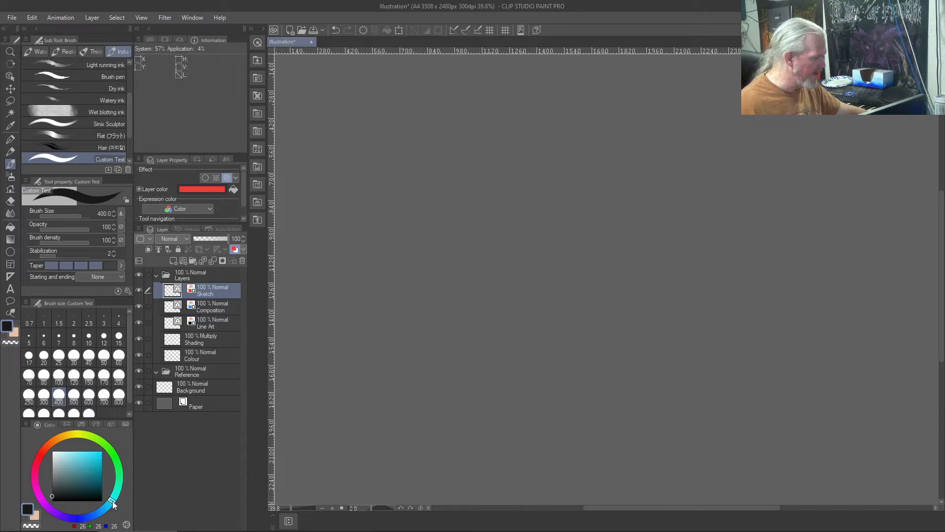
left_click_drag(65, 459, 79, 456)
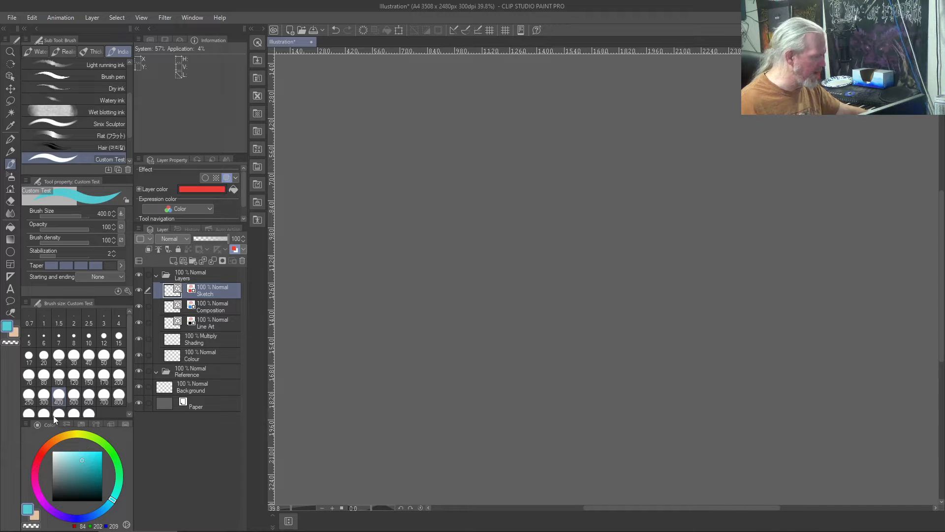
left_click_drag(313, 80, 406, 95)
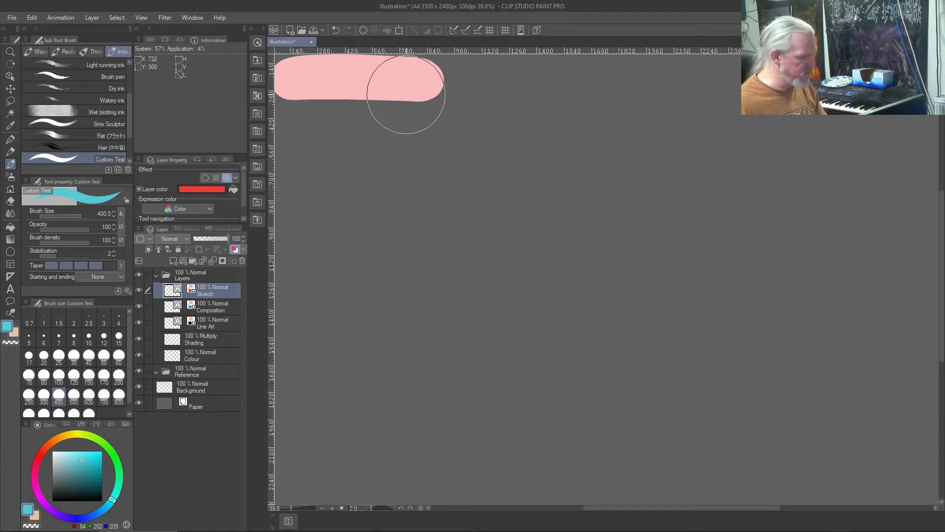
key("ctrl+z")
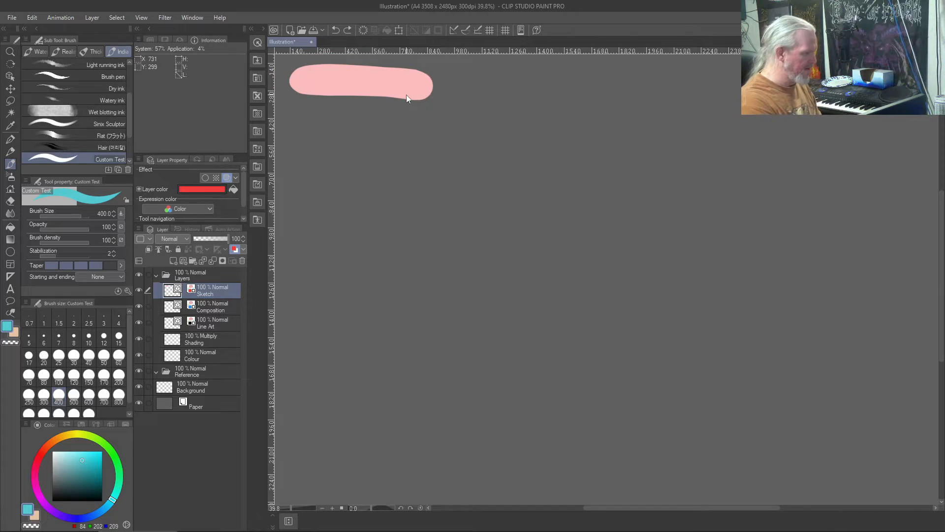
key("ctrl+z")
Step: Paint a solid turquoise sky over roughly the upper three quarters of the canvas on the Colour layer, enlarging the brush to 1200
left_click(228, 355)
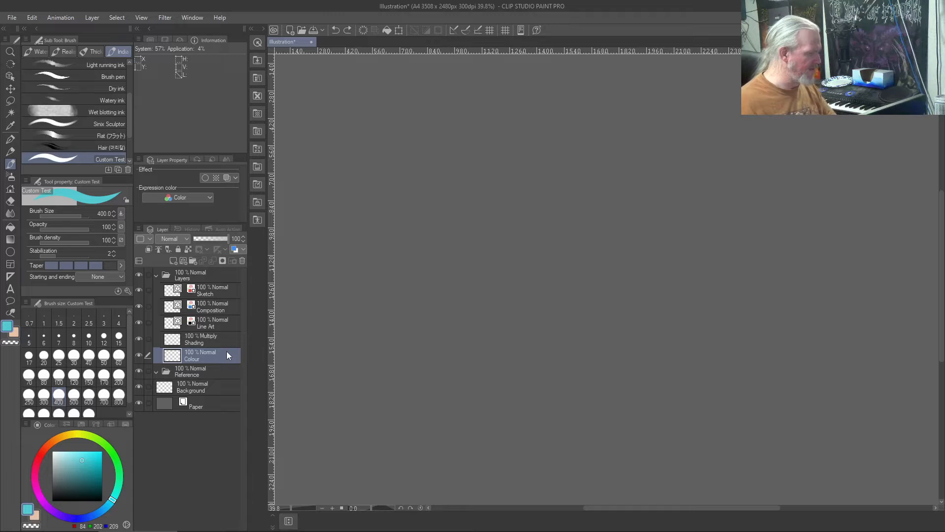
mouse_move(312, 80)
left_mouse_down()
mouse_move(354, 87)
mouse_move(323, 71)
mouse_move(592, 81)
left_mouse_up()
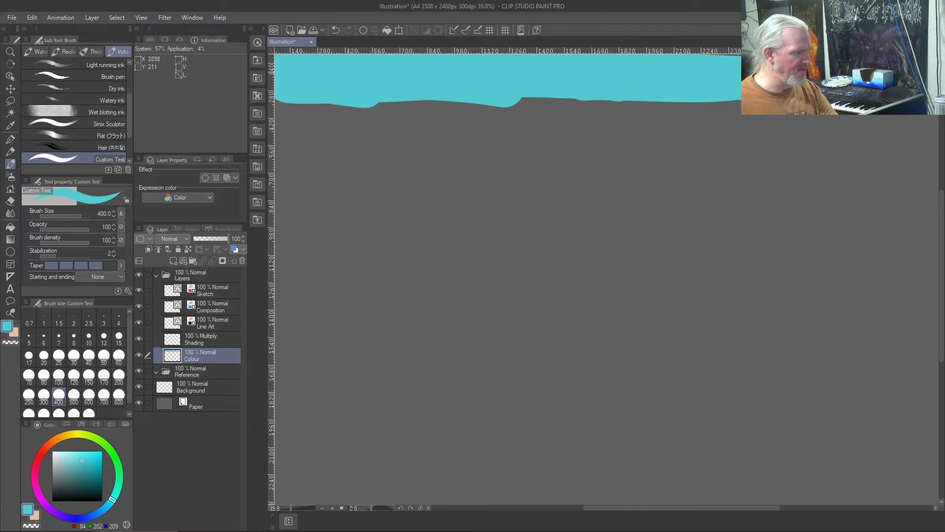
left_click_drag(908, 123, 662, 175)
key("bracketright")
key("bracketright")
key("bracketright")
key("bracketright")
key("bracketright")
key("bracketright")
mouse_move(910, 110)
left_mouse_down()
mouse_move(930, 197)
mouse_move(633, 126)
mouse_move(322, 123)
mouse_move(317, 168)
mouse_move(865, 253)
mouse_move(401, 274)
mouse_move(865, 295)
mouse_move(272, 317)
mouse_move(825, 317)
mouse_move(551, 318)
mouse_move(709, 338)
mouse_move(527, 338)
mouse_move(692, 256)
left_mouse_up()
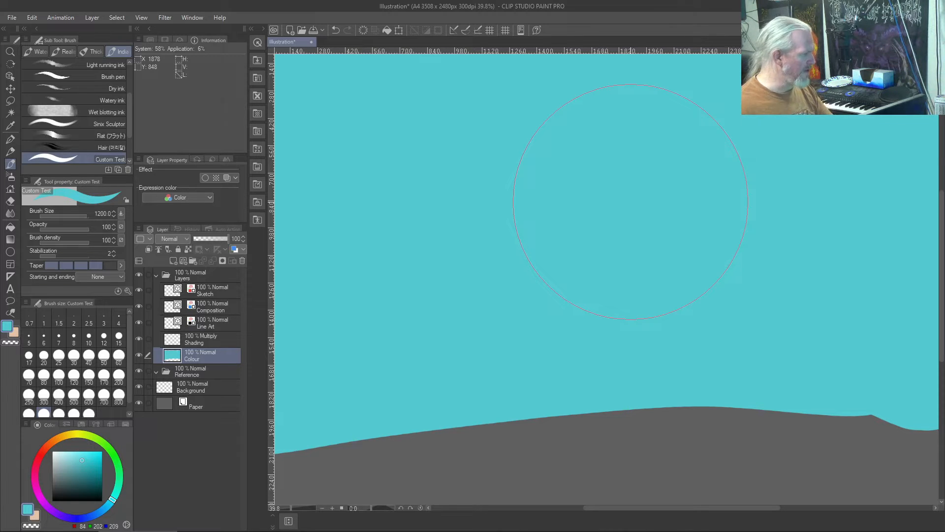
Step: Lighten the lower part of the sky with broad horizontal white strokes, using the Transparent watercolor brush at size 500
left_click(37, 51)
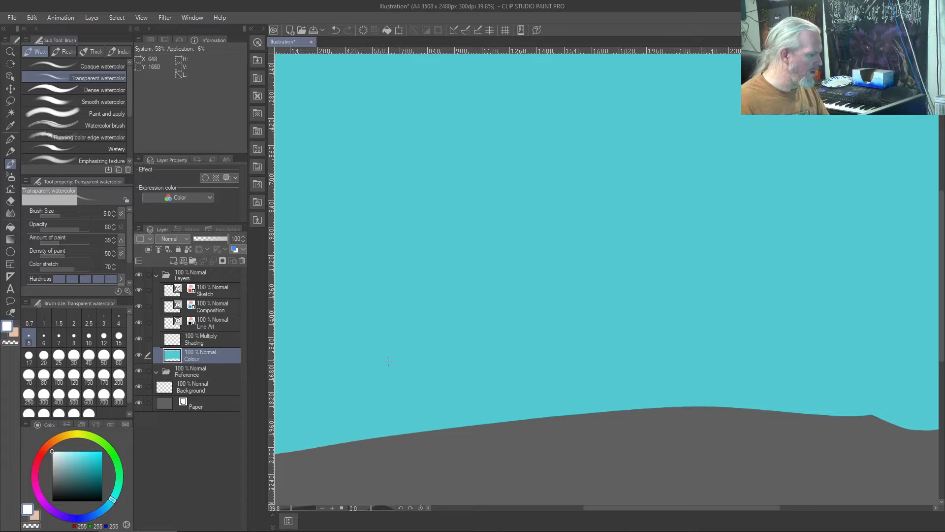
key("bracketright")
key("bracketright")
key("bracketright")
key("bracketright")
key("bracketright")
key("bracketright")
key("bracketright")
key("bracketright")
key("bracketright")
key("bracketright")
key("bracketright")
key("bracketright")
key("bracketright")
key("bracketright")
key("bracketright")
key("bracketright")
key("bracketright")
key("bracketright")
key("bracketright")
key("bracketright")
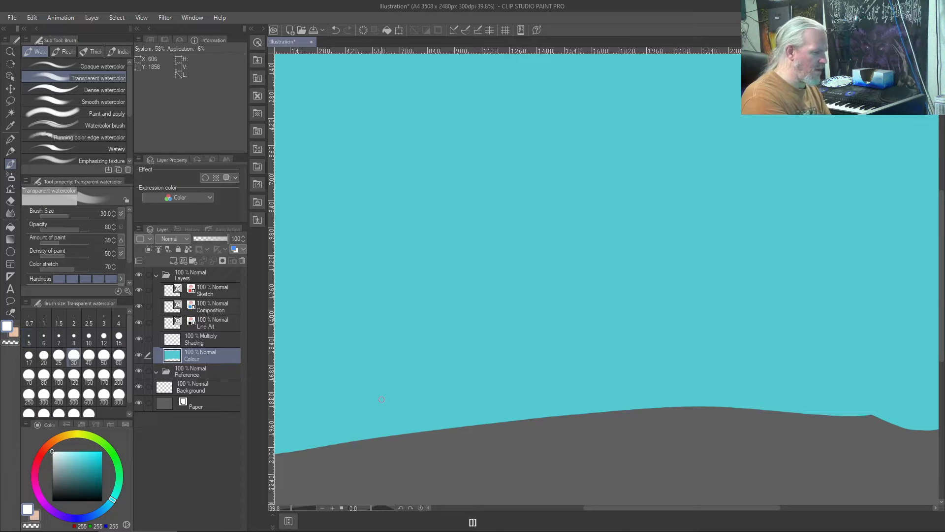
mouse_move(362, 414)
left_mouse_down()
mouse_move(583, 407)
mouse_move(586, 386)
mouse_move(572, 375)
mouse_move(881, 426)
mouse_move(376, 365)
mouse_move(780, 316)
mouse_move(400, 306)
mouse_move(927, 317)
left_mouse_up()
left_click_drag(391, 281, 645, 248)
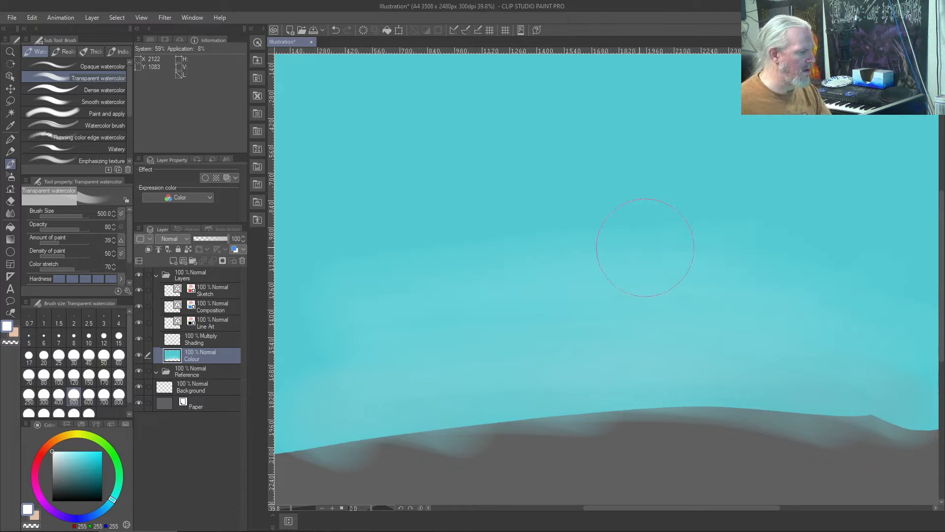
mouse_move(855, 259)
left_mouse_down()
mouse_move(316, 242)
mouse_move(711, 212)
mouse_move(785, 264)
mouse_move(407, 281)
mouse_move(569, 211)
mouse_move(876, 242)
mouse_move(869, 276)
left_mouse_up()
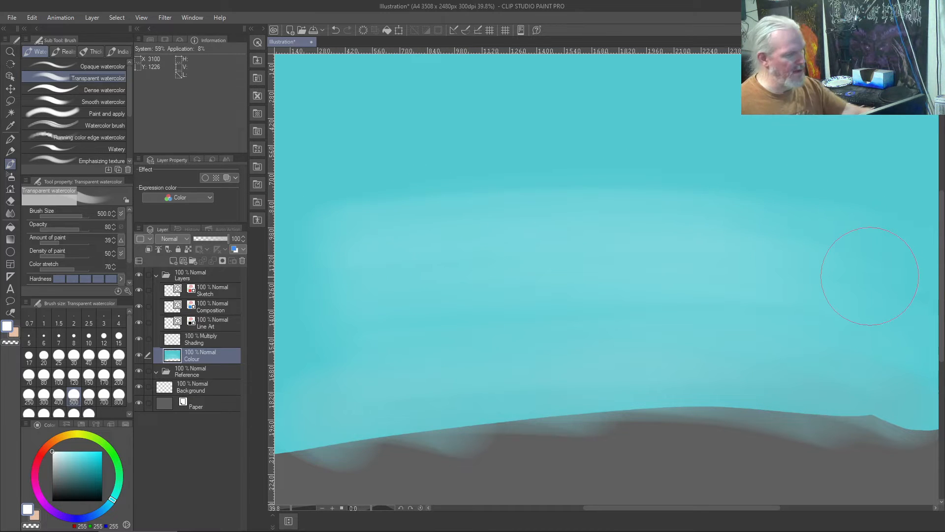
mouse_move(876, 363)
left_mouse_down()
mouse_move(865, 379)
mouse_move(861, 338)
mouse_move(748, 416)
mouse_move(679, 253)
mouse_move(660, 312)
mouse_move(694, 152)
mouse_move(648, 136)
mouse_move(616, 182)
mouse_move(598, 337)
mouse_move(446, 257)
mouse_move(348, 256)
mouse_move(395, 236)
mouse_move(335, 210)
mouse_move(878, 230)
mouse_move(504, 250)
mouse_move(527, 240)
mouse_move(871, 290)
mouse_move(386, 338)
mouse_move(807, 413)
mouse_move(325, 409)
mouse_move(883, 402)
mouse_move(864, 375)
mouse_move(622, 348)
mouse_move(414, 372)
mouse_move(875, 353)
mouse_move(359, 344)
left_mouse_up()
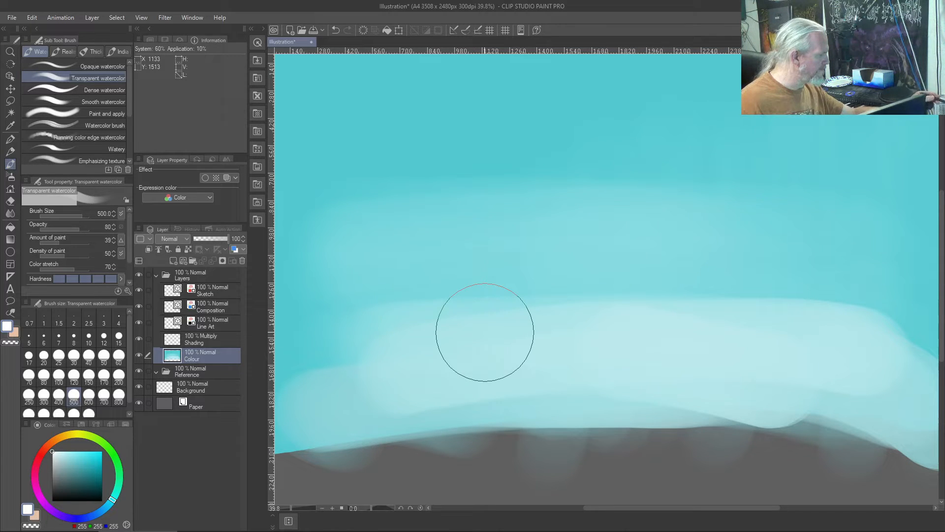
Step: Smooth the white and turquoise bands of the sky into a soft gradient with the Blend tool at size 400
key("j")
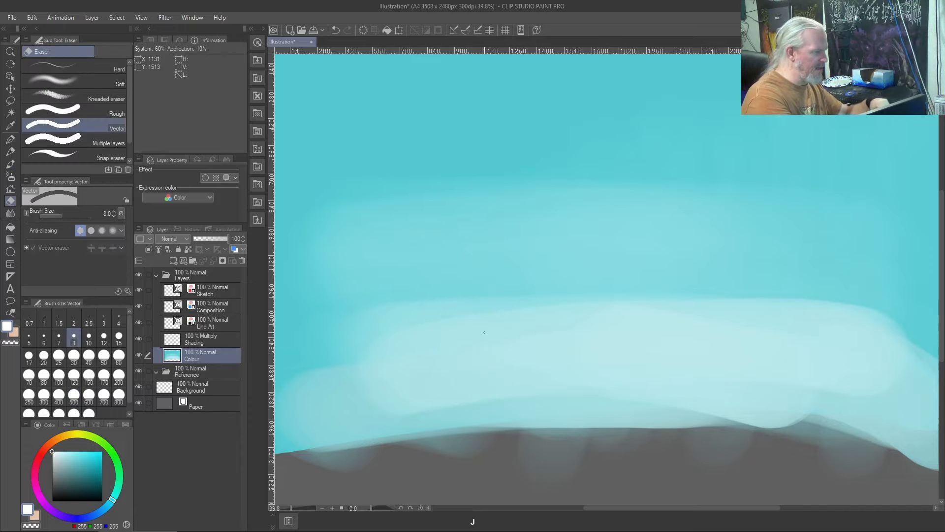
key("j")
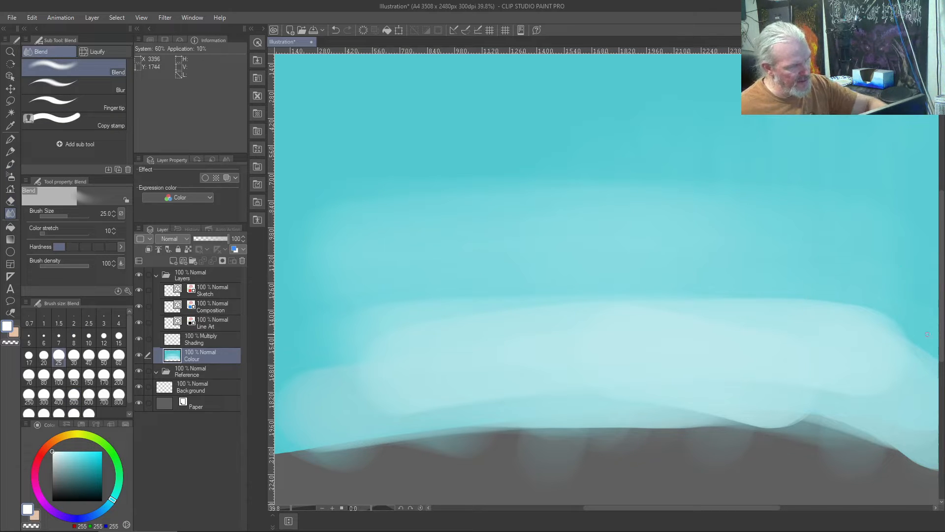
key("bracketright")
key("bracketright")
key("bracketright")
key("bracketright")
key("bracketright")
key("bracketright")
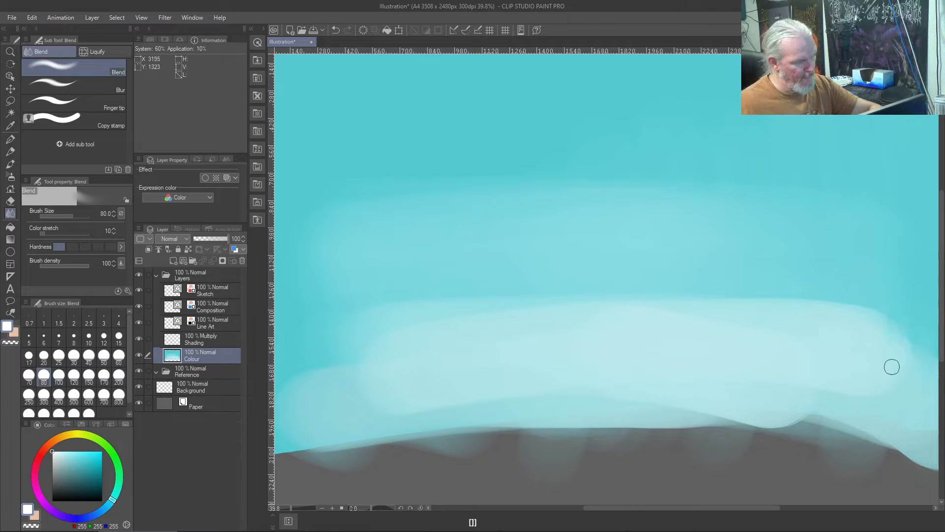
key("bracketright")
key("bracketright")
key("bracketright")
key("bracketright")
key("bracketright")
key("bracketright")
key("bracketright")
key("bracketright")
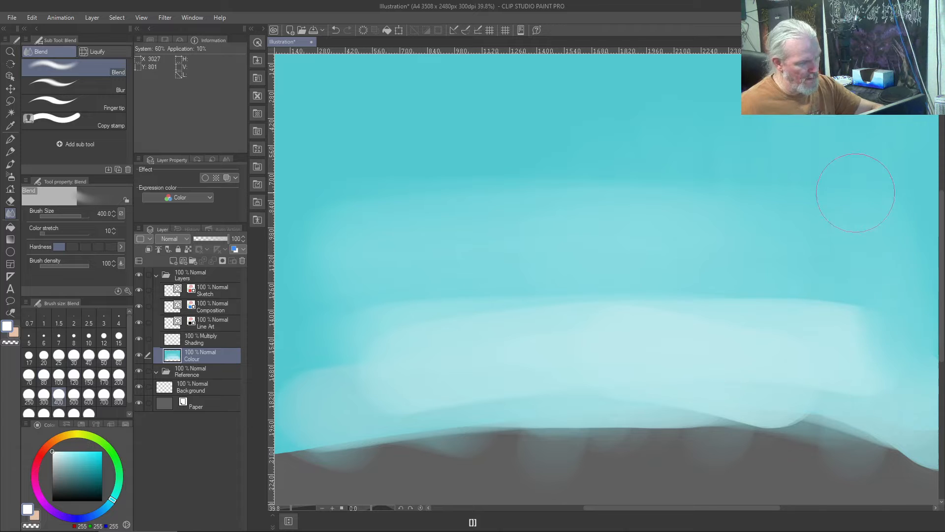
mouse_move(820, 241)
left_mouse_down()
mouse_move(836, 320)
mouse_move(804, 355)
mouse_move(745, 253)
mouse_move(755, 303)
mouse_move(715, 314)
mouse_move(651, 190)
mouse_move(637, 453)
mouse_move(595, 306)
mouse_move(610, 196)
mouse_move(663, 363)
mouse_move(670, 245)
mouse_move(711, 367)
mouse_move(696, 143)
mouse_move(743, 232)
mouse_move(794, 431)
mouse_move(844, 394)
mouse_move(854, 442)
left_mouse_up()
mouse_move(623, 381)
left_mouse_down()
mouse_move(606, 348)
mouse_move(624, 359)
mouse_move(490, 138)
mouse_move(593, 373)
mouse_move(571, 363)
mouse_move(487, 217)
mouse_move(516, 407)
mouse_move(452, 178)
mouse_move(386, 155)
mouse_move(418, 371)
mouse_move(398, 400)
mouse_move(351, 274)
mouse_move(413, 174)
mouse_move(652, 281)
mouse_move(613, 190)
mouse_move(584, 185)
mouse_move(608, 393)
mouse_move(622, 422)
mouse_move(626, 254)
left_mouse_up()
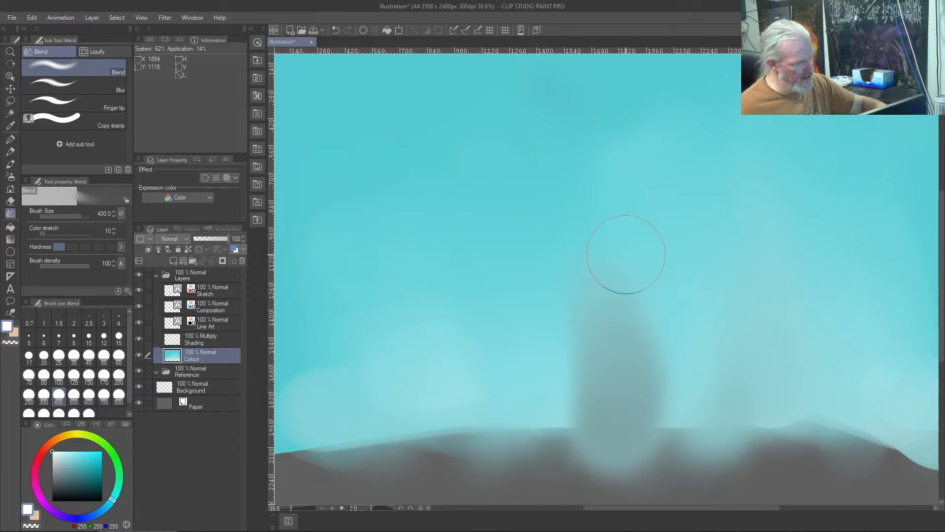
key("ctrl+z")
key("ctrl+z")
key("ctrl+z")
key("ctrl+z")
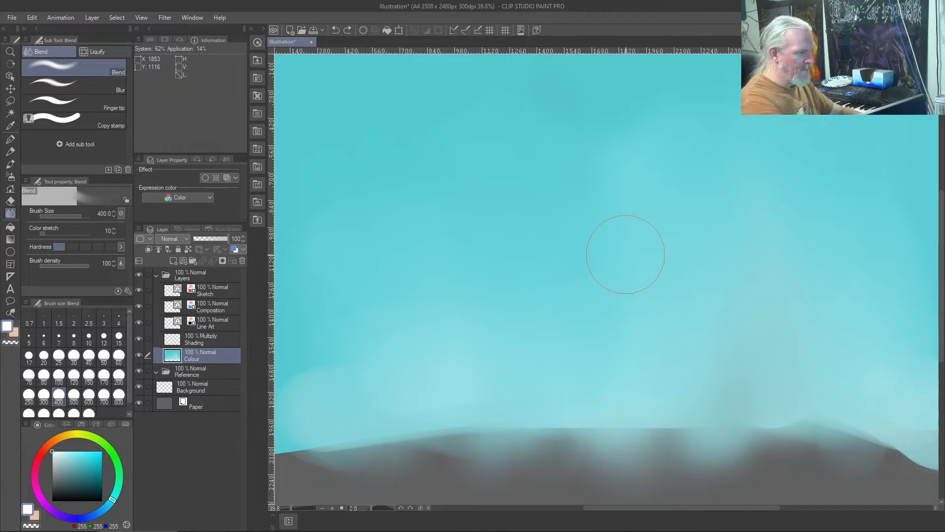
Step: Cover the lower part of the canvas with broad horizontal white strokes, using the Transparent watercolor brush at size 500
key("b")
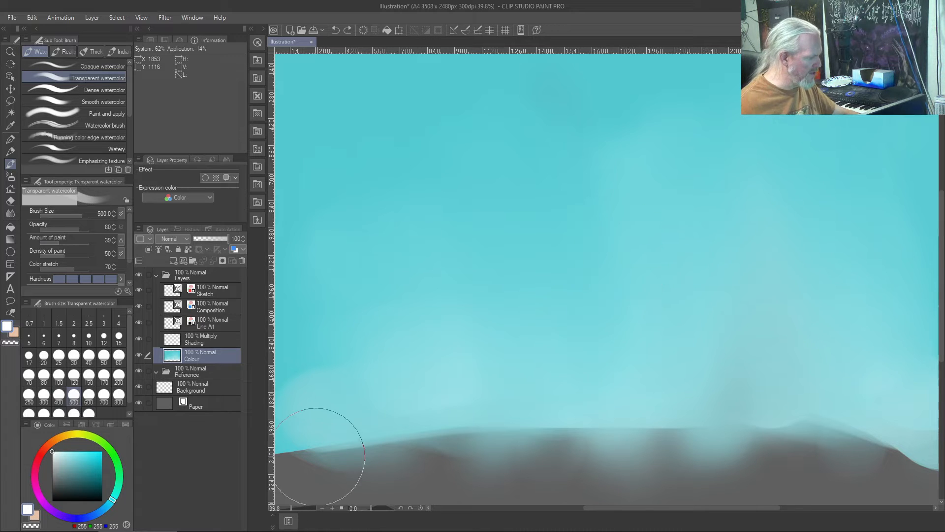
mouse_move(443, 445)
left_mouse_down()
mouse_move(340, 463)
mouse_move(335, 481)
mouse_move(423, 464)
mouse_move(881, 464)
mouse_move(715, 452)
mouse_move(845, 472)
mouse_move(769, 468)
left_mouse_up()
left_click_drag(657, 446, 514, 455)
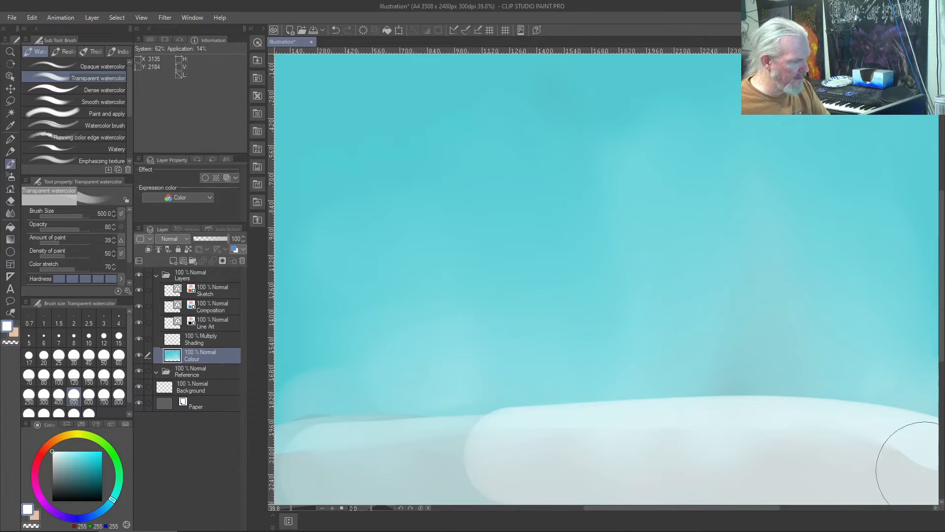
left_click(883, 451)
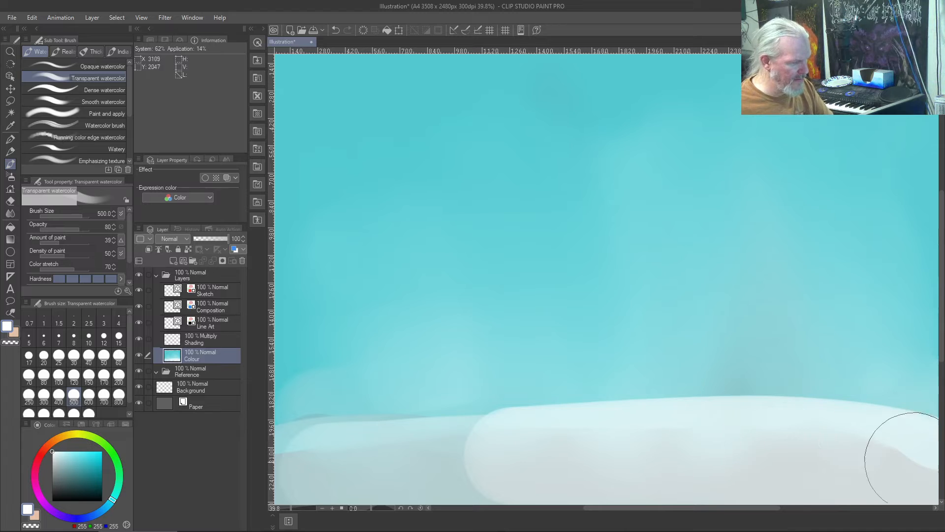
mouse_move(573, 436)
left_mouse_down()
mouse_move(400, 444)
mouse_move(501, 454)
mouse_move(332, 445)
mouse_move(451, 450)
mouse_move(301, 455)
mouse_move(295, 467)
mouse_move(359, 467)
mouse_move(320, 477)
mouse_move(465, 466)
mouse_move(326, 481)
mouse_move(599, 496)
mouse_move(432, 459)
mouse_move(601, 466)
mouse_move(620, 441)
mouse_move(587, 439)
mouse_move(771, 483)
mouse_move(658, 434)
mouse_move(835, 481)
mouse_move(803, 442)
mouse_move(866, 473)
mouse_move(894, 458)
mouse_move(875, 447)
mouse_move(886, 470)
left_mouse_up()
left_click_drag(850, 443, 498, 421)
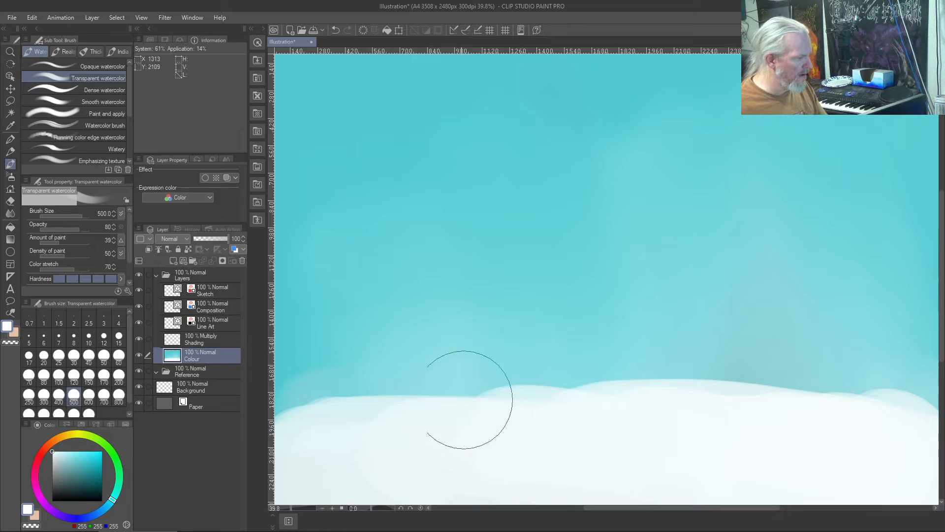
mouse_move(879, 424)
left_mouse_down()
mouse_move(896, 412)
mouse_move(667, 385)
mouse_move(409, 387)
mouse_move(297, 406)
mouse_move(478, 384)
mouse_move(899, 402)
left_mouse_up()
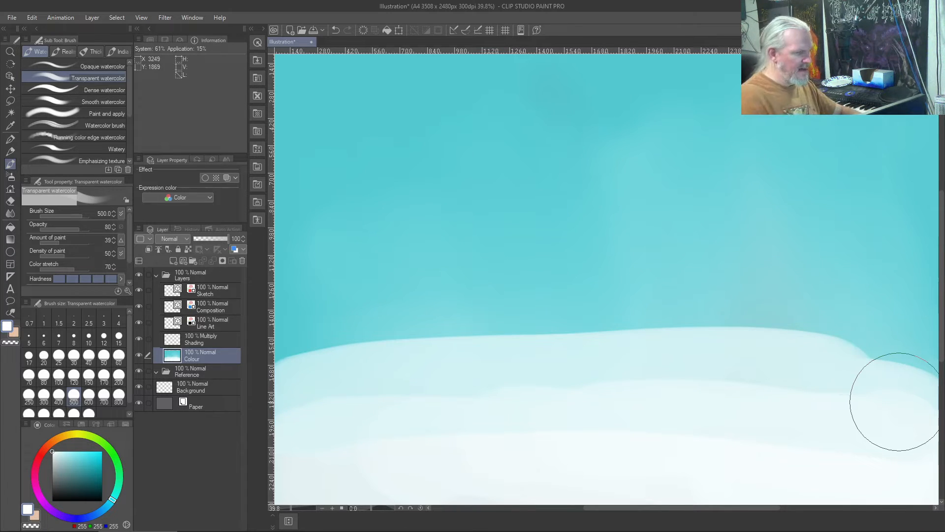
Step: Smear the upper edge of the white area into the turquoise sky with the Finger tip tool, enlarging it to size 600
key("y")
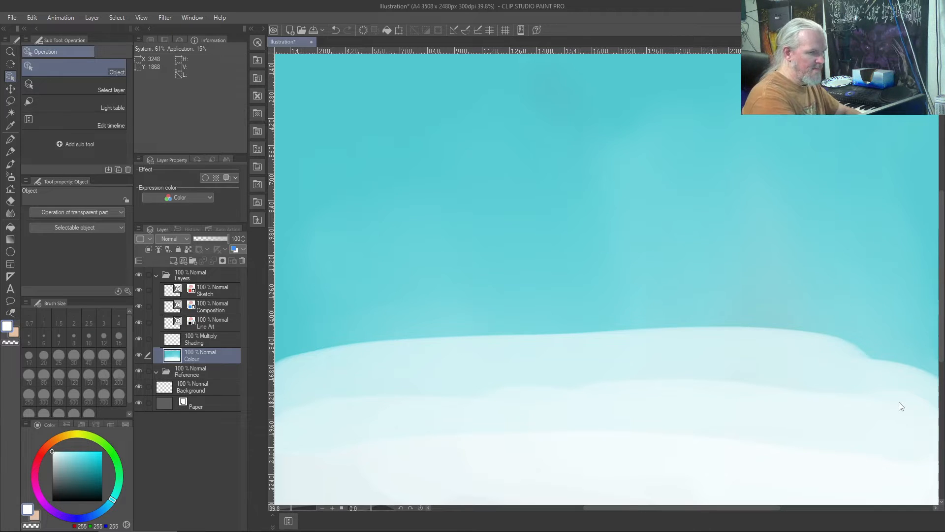
key("j")
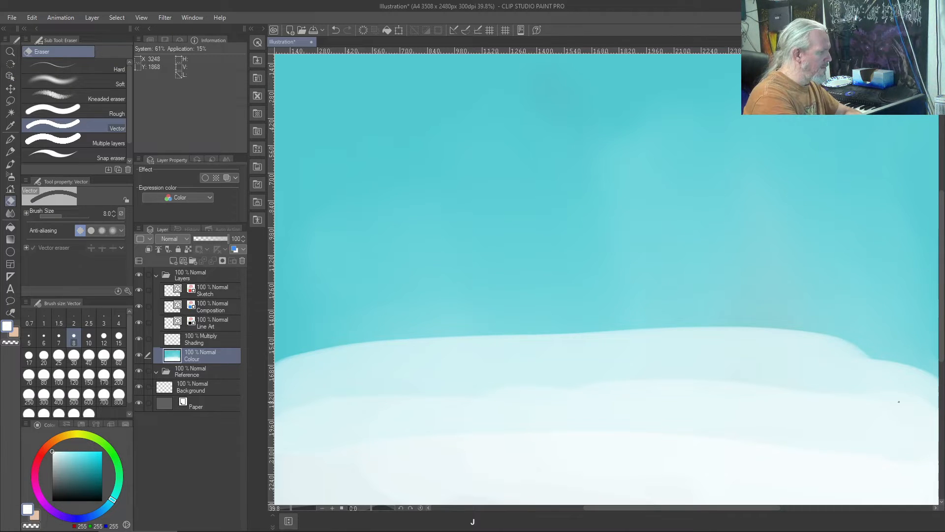
key("j")
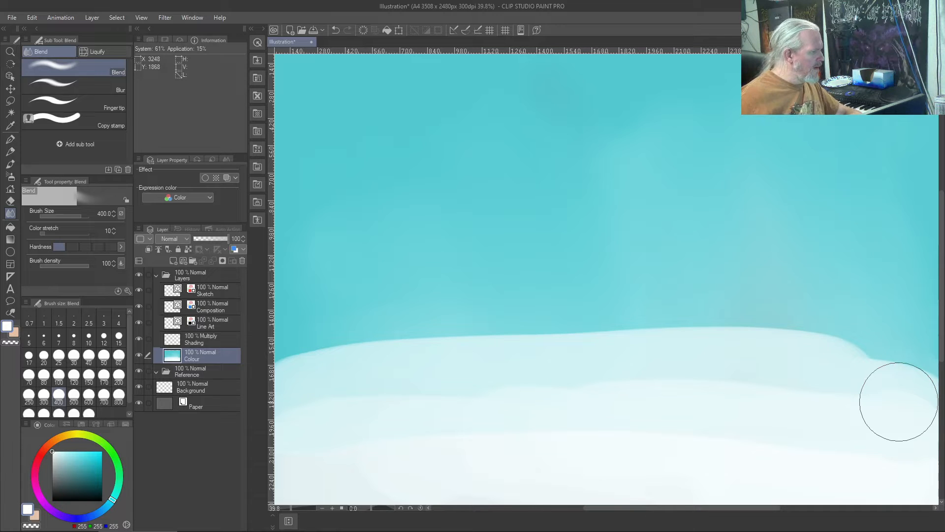
left_click(63, 99)
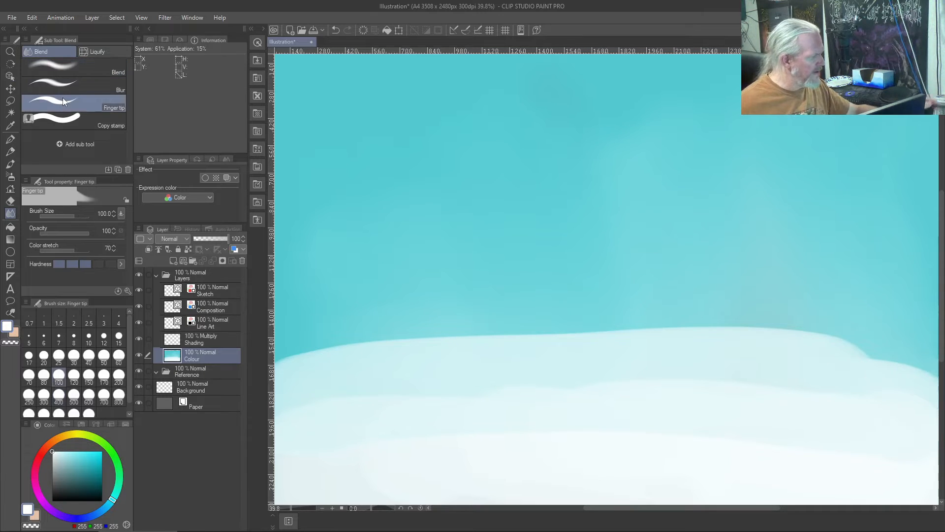
left_click_drag(915, 451, 920, 259)
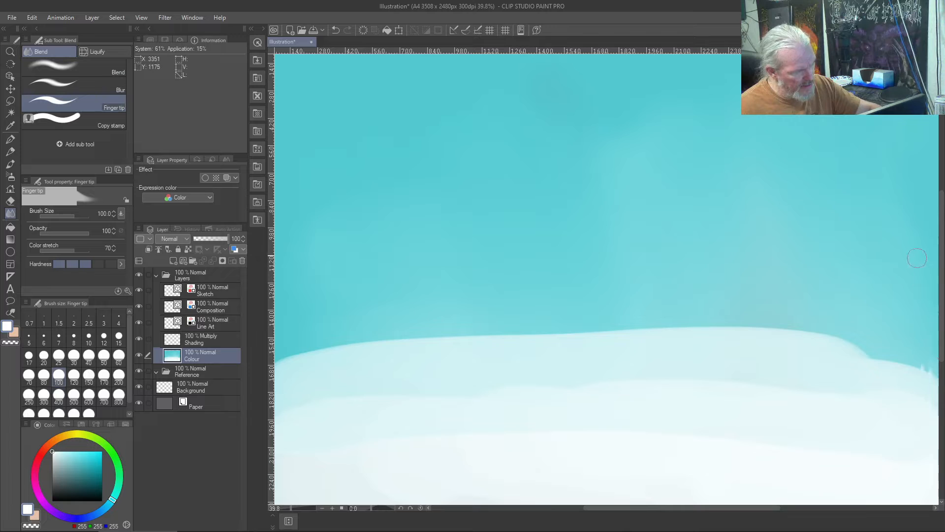
key("bracketright")
mouse_move(848, 384)
left_mouse_down()
mouse_move(908, 375)
mouse_move(871, 453)
mouse_move(864, 323)
mouse_move(830, 400)
mouse_move(861, 359)
mouse_move(886, 369)
mouse_move(672, 308)
mouse_move(348, 363)
mouse_move(317, 342)
mouse_move(448, 312)
mouse_move(614, 327)
mouse_move(502, 318)
mouse_move(458, 326)
mouse_move(639, 327)
mouse_move(875, 299)
mouse_move(890, 312)
mouse_move(786, 348)
mouse_move(751, 301)
mouse_move(832, 319)
mouse_move(541, 308)
mouse_move(778, 316)
mouse_move(354, 321)
mouse_move(787, 355)
mouse_move(355, 338)
mouse_move(675, 341)
mouse_move(553, 369)
mouse_move(330, 337)
mouse_move(456, 314)
mouse_move(317, 339)
mouse_move(635, 321)
mouse_move(331, 344)
mouse_move(840, 287)
mouse_move(582, 317)
mouse_move(517, 281)
mouse_move(872, 323)
mouse_move(592, 318)
mouse_move(508, 280)
mouse_move(831, 293)
mouse_move(515, 352)
mouse_move(692, 305)
mouse_move(727, 281)
mouse_move(438, 276)
mouse_move(833, 305)
left_mouse_up()
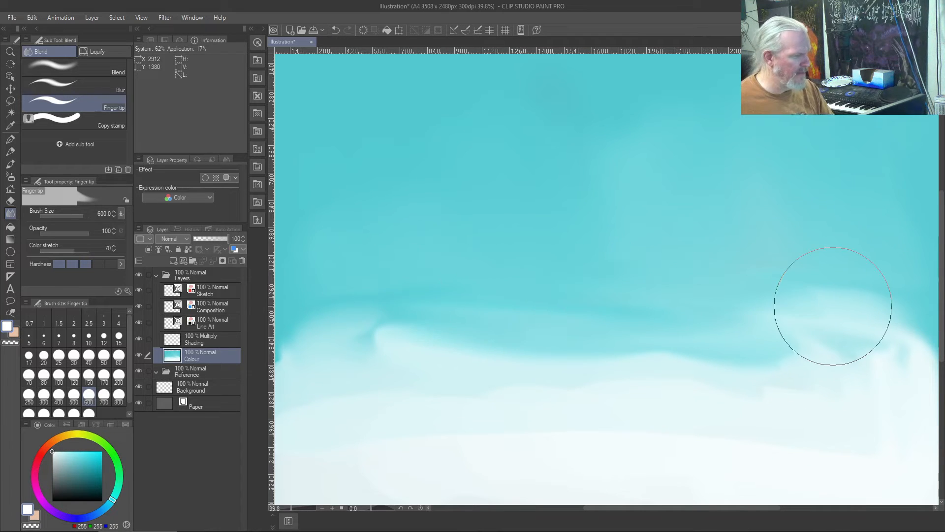
Step: Smooth the smeared white and turquoise areas into a soft gradient across the sky with the Blend tool at size 400
left_click(92, 73)
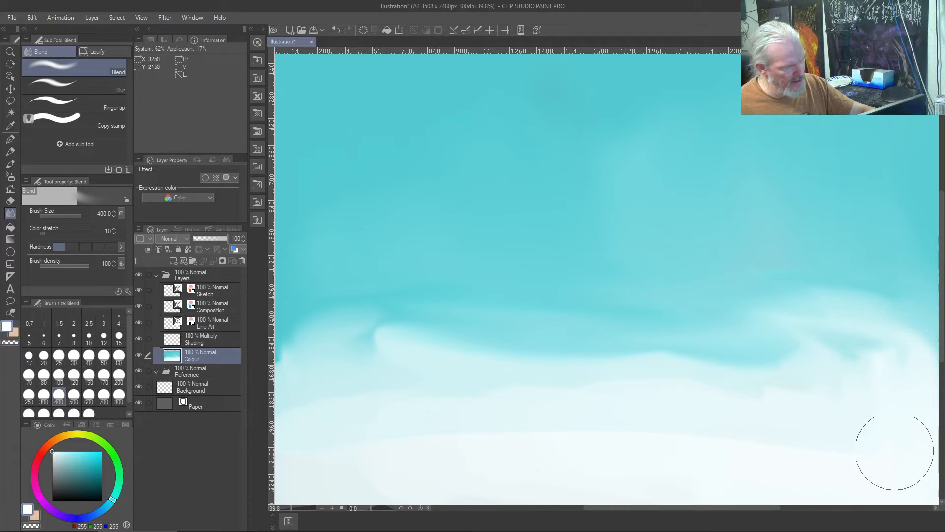
mouse_move(883, 332)
left_mouse_down()
mouse_move(822, 285)
mouse_move(791, 412)
mouse_move(772, 327)
mouse_move(739, 347)
mouse_move(717, 400)
mouse_move(671, 301)
mouse_move(667, 432)
mouse_move(619, 293)
mouse_move(590, 430)
mouse_move(546, 271)
mouse_move(511, 411)
mouse_move(504, 287)
mouse_move(481, 428)
mouse_move(422, 270)
mouse_move(369, 416)
mouse_move(322, 342)
mouse_move(314, 211)
mouse_move(331, 365)
mouse_move(388, 437)
mouse_move(465, 105)
mouse_move(494, 96)
mouse_move(533, 126)
mouse_move(554, 296)
mouse_move(582, 363)
mouse_move(656, 165)
mouse_move(701, 121)
mouse_move(740, 104)
mouse_move(832, 114)
mouse_move(896, 258)
mouse_move(939, 453)
left_mouse_up()
mouse_move(910, 95)
left_mouse_down()
mouse_move(915, 434)
mouse_move(887, 110)
mouse_move(848, 444)
mouse_move(828, 176)
mouse_move(825, 433)
mouse_move(814, 165)
mouse_move(791, 426)
mouse_move(780, 151)
mouse_move(729, 109)
mouse_move(733, 433)
mouse_move(718, 123)
mouse_move(690, 137)
mouse_move(666, 442)
mouse_move(656, 140)
mouse_move(631, 413)
mouse_move(607, 110)
mouse_move(590, 462)
mouse_move(574, 135)
mouse_move(572, 440)
mouse_move(552, 191)
mouse_move(508, 381)
mouse_move(523, 227)
mouse_move(521, 366)
mouse_move(503, 266)
mouse_move(516, 305)
mouse_move(462, 323)
mouse_move(433, 291)
mouse_move(439, 383)
mouse_move(425, 214)
mouse_move(488, 366)
mouse_move(477, 232)
mouse_move(503, 400)
mouse_move(449, 204)
mouse_move(429, 386)
mouse_move(404, 217)
mouse_move(387, 355)
mouse_move(366, 219)
mouse_move(326, 282)
mouse_move(324, 231)
left_mouse_up()
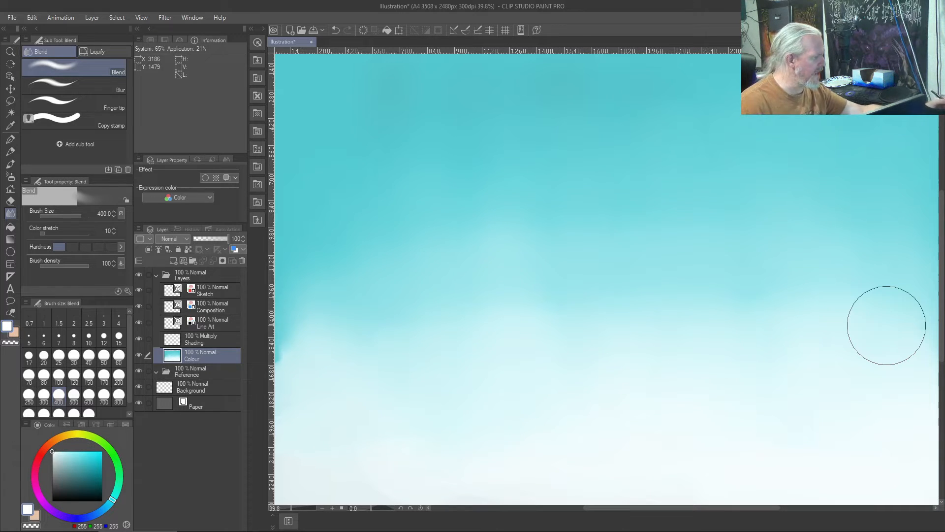
Step: Switch back to the Transparent watercolor brush and reduce its size to 25
key("b")
key("bracketleft")
key("bracketleft")
key("bracketleft")
key("bracketleft")
key("bracketleft")
key("bracketleft")
key("bracketleft")
key("bracketleft")
key("bracketleft")
key("bracketleft")
key("bracketleft")
key("bracketleft")
key("bracketleft")
key("bracketleft")
key("bracketleft")
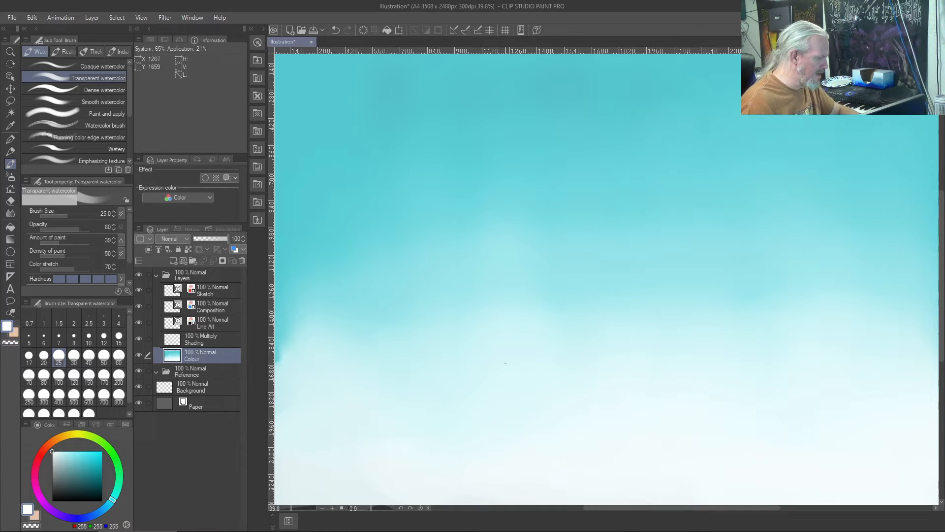
Step: Add a raster layer named Background directly above Colour and set the drawing colour to green (RGB 25, 131, 49)
left_click(174, 261)
double_click(224, 356)
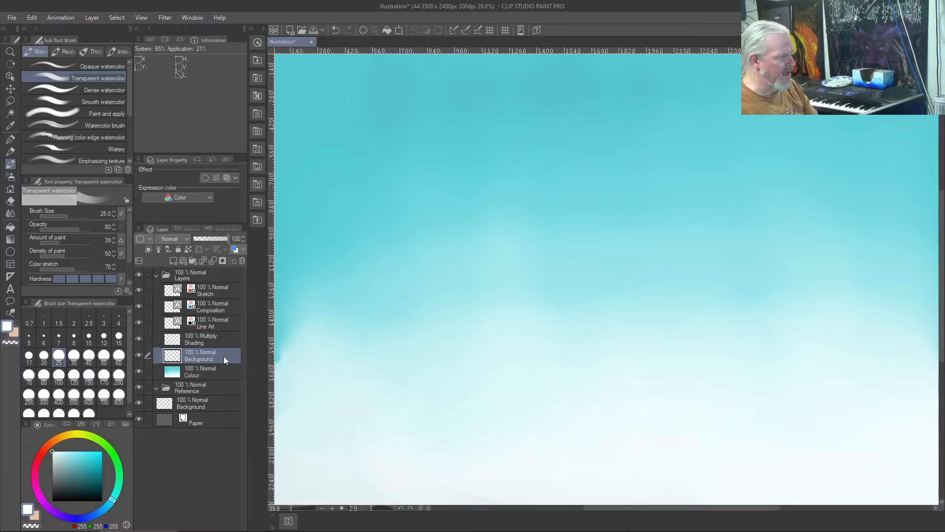
left_click_drag(111, 448, 116, 461)
left_click(120, 465)
left_click(90, 469)
left_click_drag(90, 470, 91, 472)
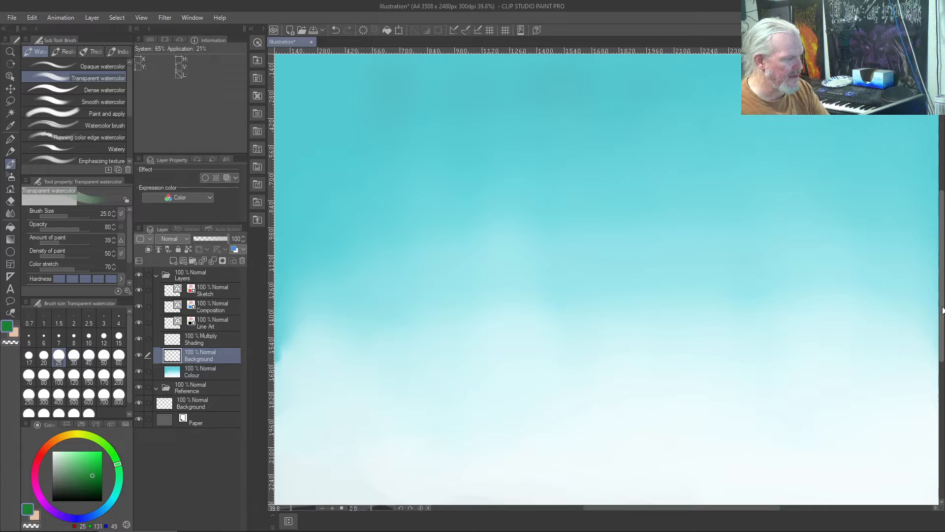
Step: Place a horizontal guide about 1500 px down the canvas as the horizon and reselect the Background layer above Colour
left_click_drag(616, 50, 599, 330)
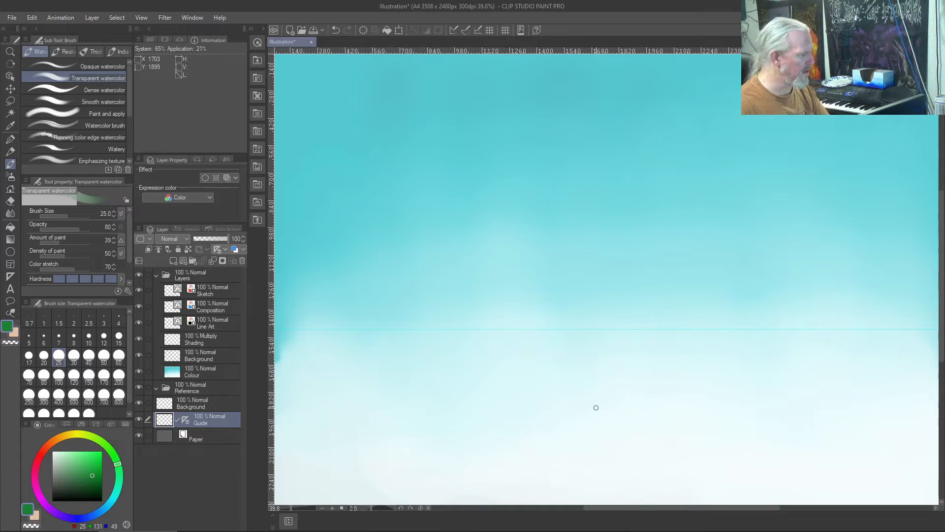
left_click(215, 352)
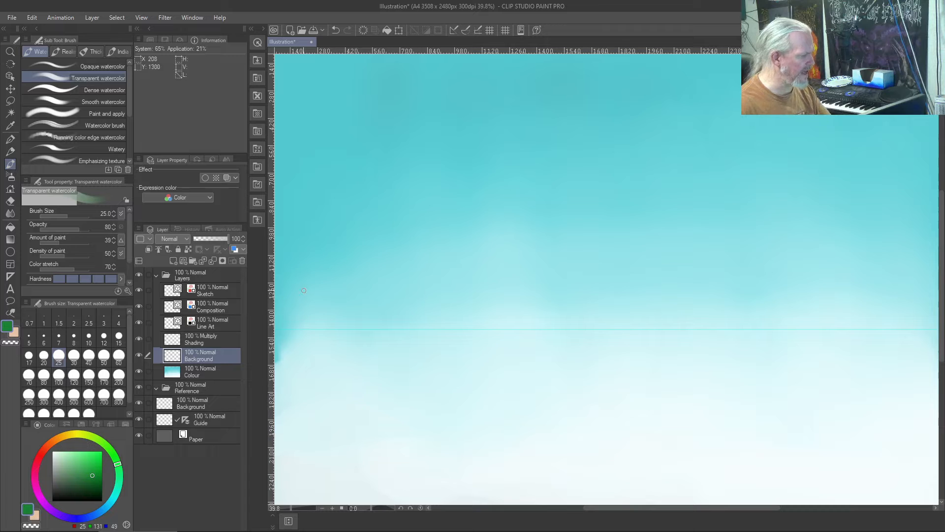
Step: Try a curved green hill line near the horizon guide with the Transparent watercolor brush, and undo the strokes
mouse_move(330, 288)
left_mouse_down()
mouse_move(502, 320)
mouse_move(571, 350)
left_mouse_up()
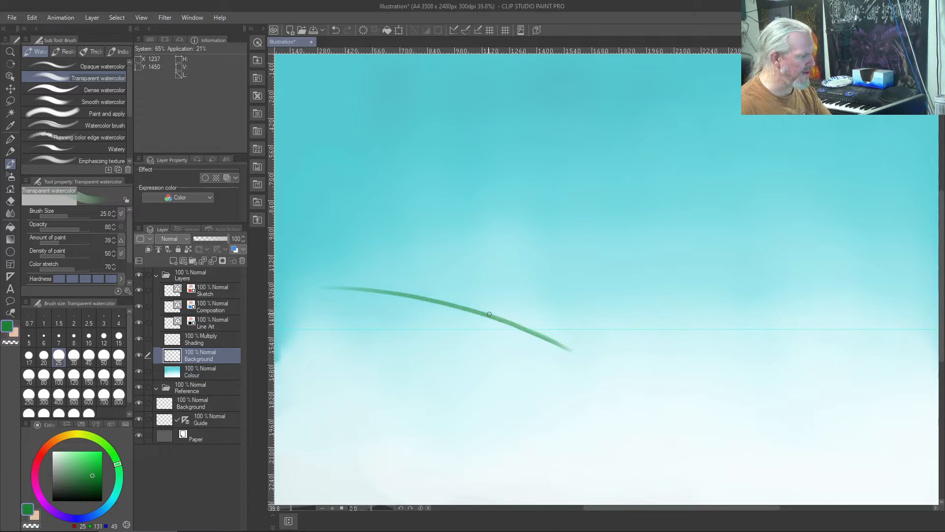
left_click_drag(337, 289, 271, 294)
left_click_drag(290, 292, 434, 311)
left_click_drag(357, 290, 512, 336)
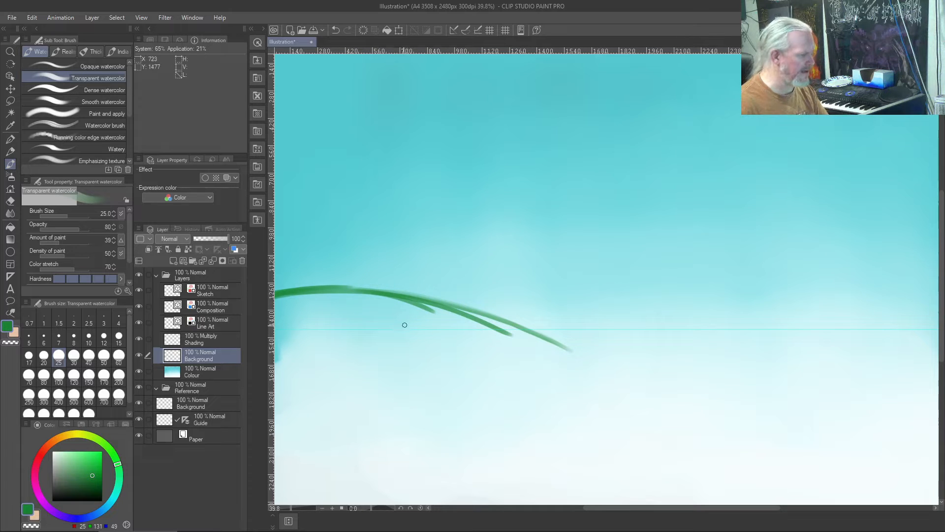
key("ctrl+z")
key("ctrl+z")
key("ctrl+z")
key("ctrl+z")
key("ctrl+z")
key("ctrl+z")
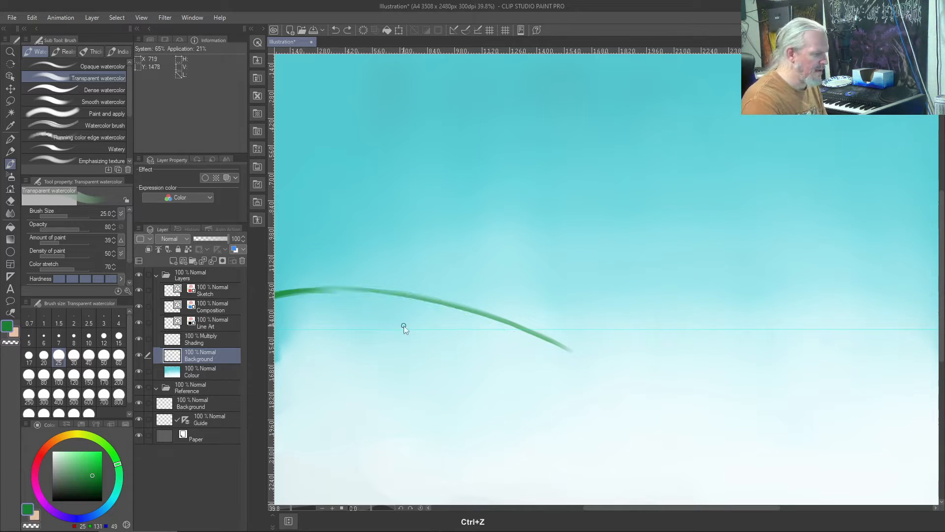
key("ctrl+z")
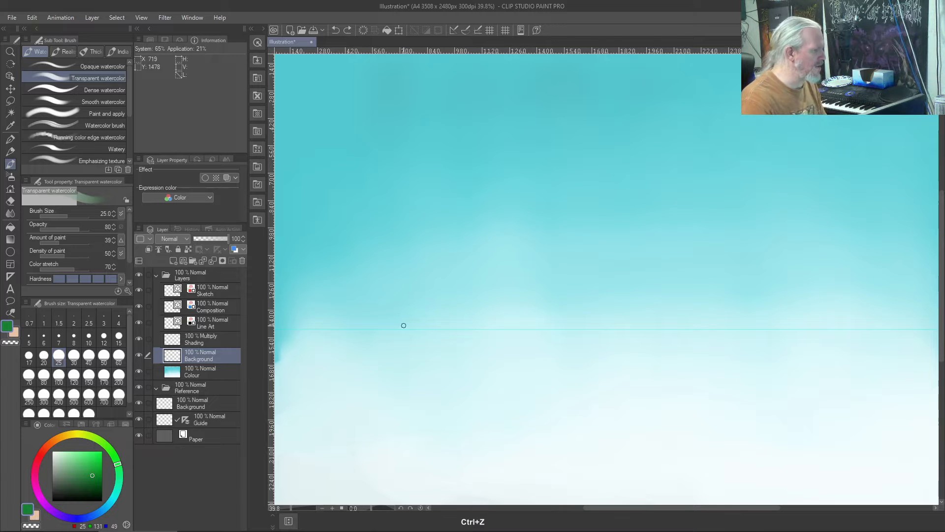
Step: Switch to the Custom Test brush and reduce its size to 8
left_click(116, 50)
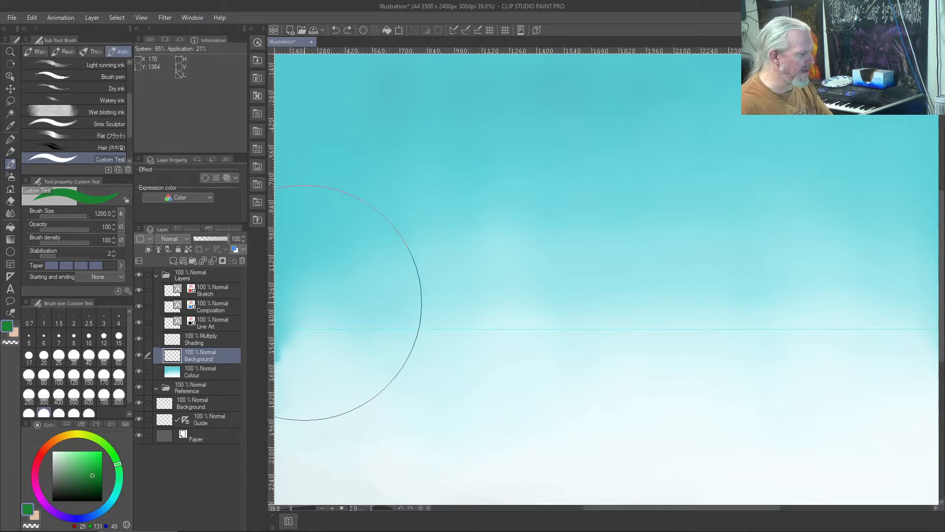
key("bracketleft")
key("bracketleft")
key("bracketleft")
key("bracketleft")
key("bracketleft")
key("bracketleft")
key("bracketleft")
key("bracketleft")
key("bracketleft")
key("bracketleft")
key("bracketleft")
key("bracketleft")
key("bracketleft")
key("bracketleft")
key("bracketleft")
key("bracketleft")
key("bracketleft")
key("bracketleft")
key("bracketleft")
key("bracketleft")
key("bracketleft")
key("bracketleft")
key("bracketleft")
key("bracketleft")
key("bracketleft")
key("bracketleft")
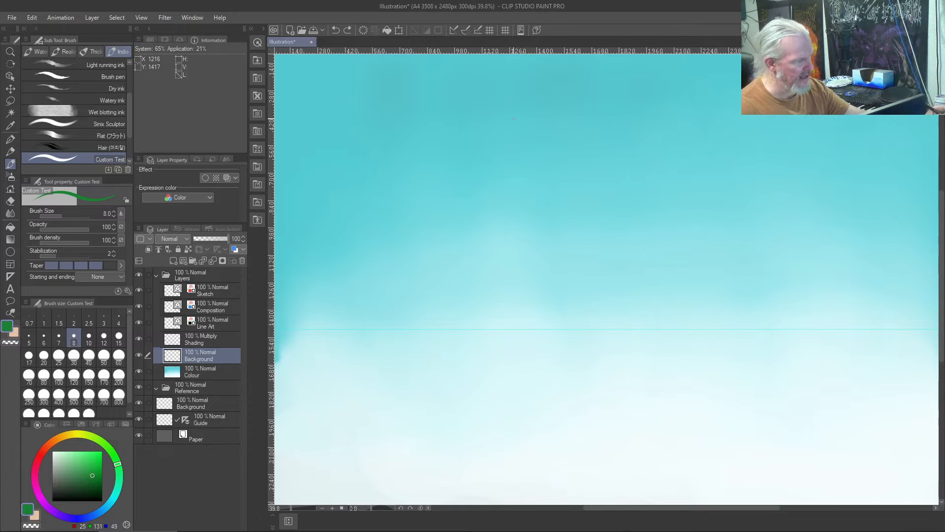
Step: Test the Custom Test brush in the sky with a thin circle at size 8 and a solid blob at size 400, and undo both
mouse_move(515, 115)
left_mouse_down()
mouse_move(488, 171)
mouse_move(562, 150)
mouse_move(491, 118)
left_mouse_up()
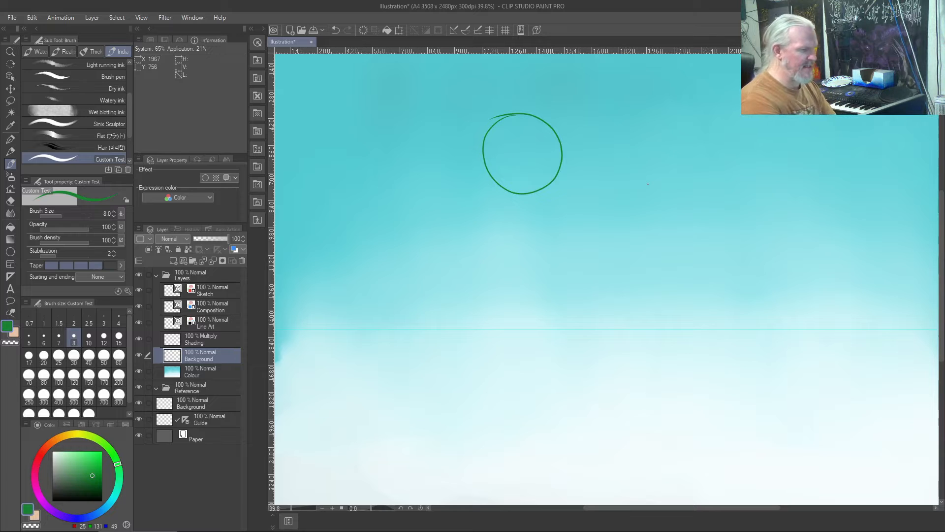
key("bracketright")
key("bracketright")
key("bracketright")
key("bracketright")
key("bracketright")
key("bracketright")
key("bracketright")
key("bracketright")
key("bracketright")
key("bracketright")
key("bracketright")
key("bracketright")
key("bracketright")
key("bracketright")
key("bracketright")
key("bracketright")
key("bracketright")
key("bracketright")
key("bracketright")
key("bracketright")
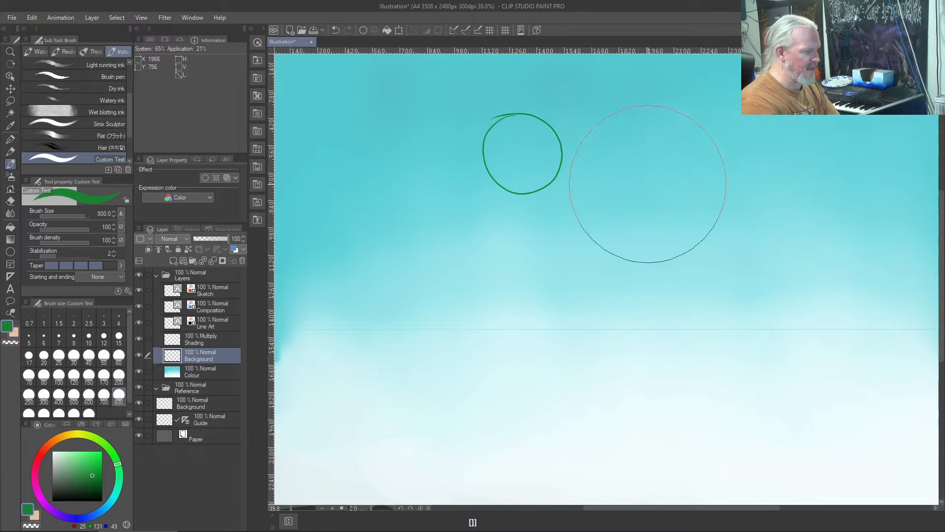
left_click_drag(635, 134, 638, 153)
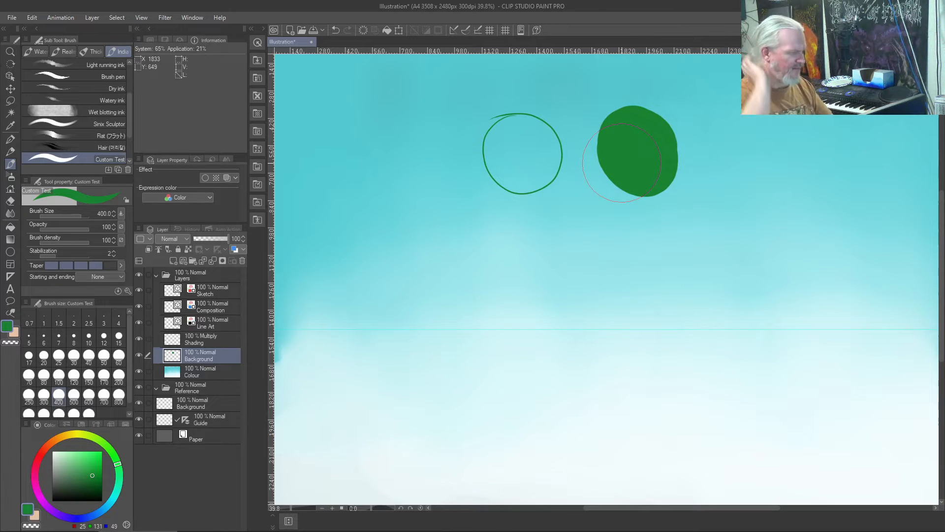
key("ctrl+z")
key("ctrl+z")
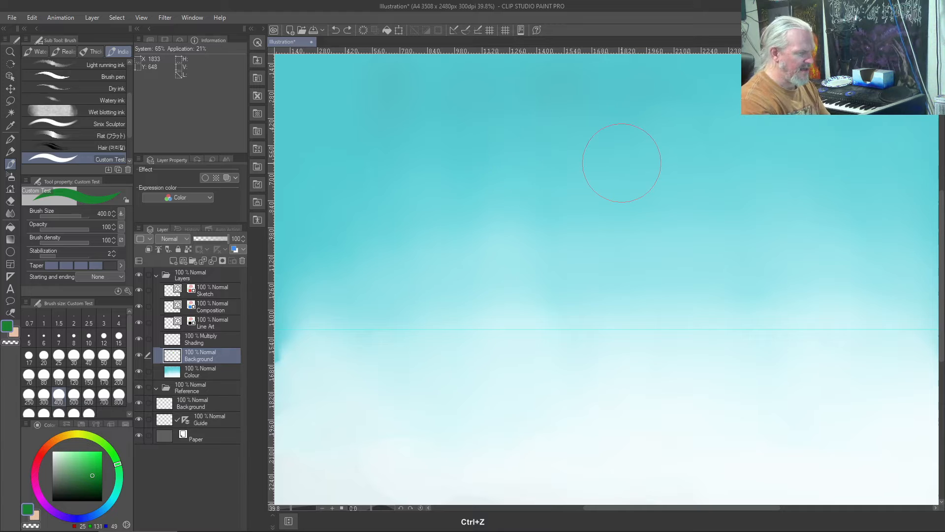
Step: Set the Custom Test brush size to 300
key("bracketleft")
key("bracketleft")
key("bracketleft")
key("bracketleft")
key("bracketleft")
key("bracketleft")
key("bracketleft")
key("bracketleft")
key("bracketleft")
key("bracketleft")
key("bracketleft")
key("bracketleft")
key("bracketleft")
key("bracketleft")
key("bracketleft")
key("bracketleft")
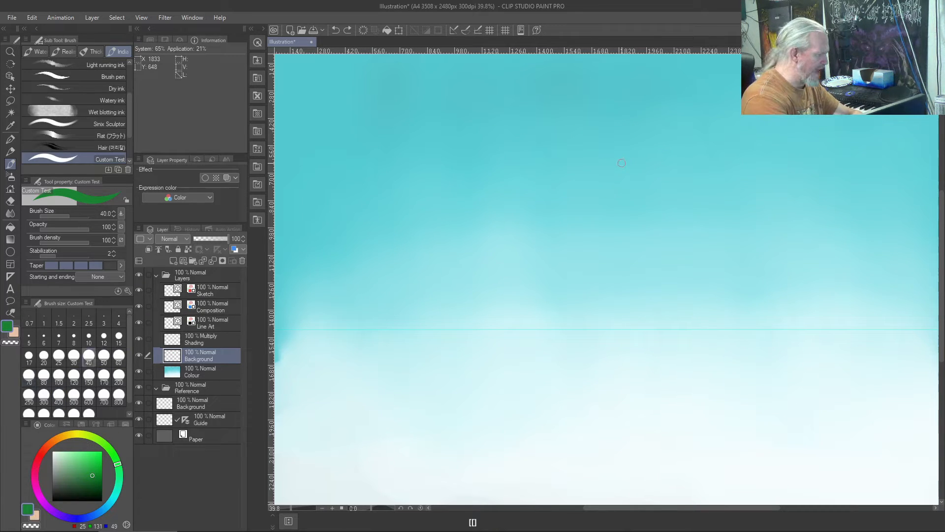
key("bracketleft")
key("bracketleft")
key("bracketleft")
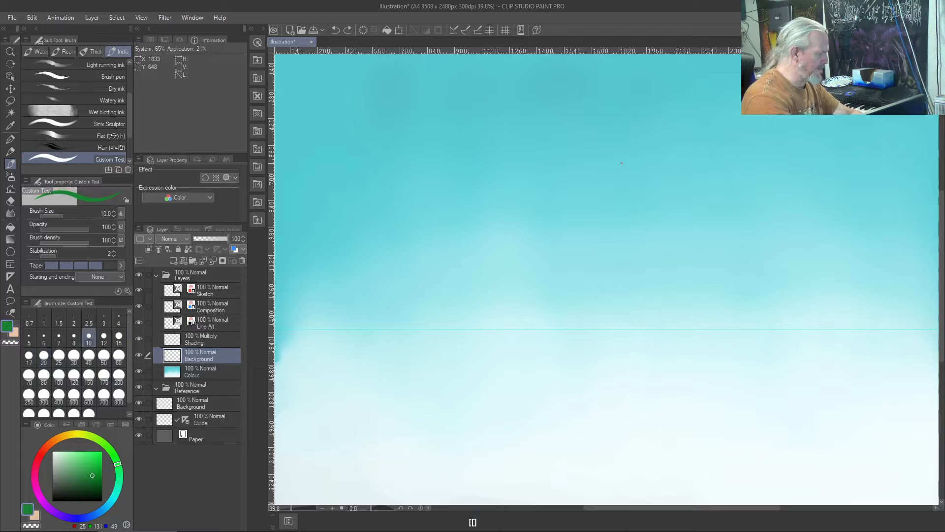
key("bracketleft")
key("bracketright")
key("bracketright")
key("bracketright")
key("bracketright")
key("bracketright")
key("bracketright")
key("bracketright")
key("bracketright")
key("bracketright")
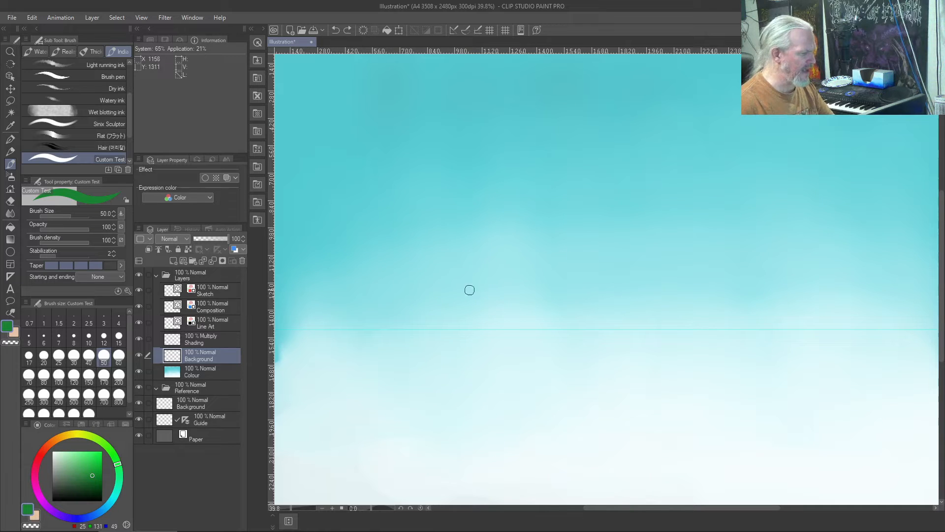
key("bracketright")
key("bracketright")
key("bracketright")
key("bracketright")
key("bracketright")
key("bracketright")
key("bracketright")
key("bracketright")
key("bracketright")
key("bracketright")
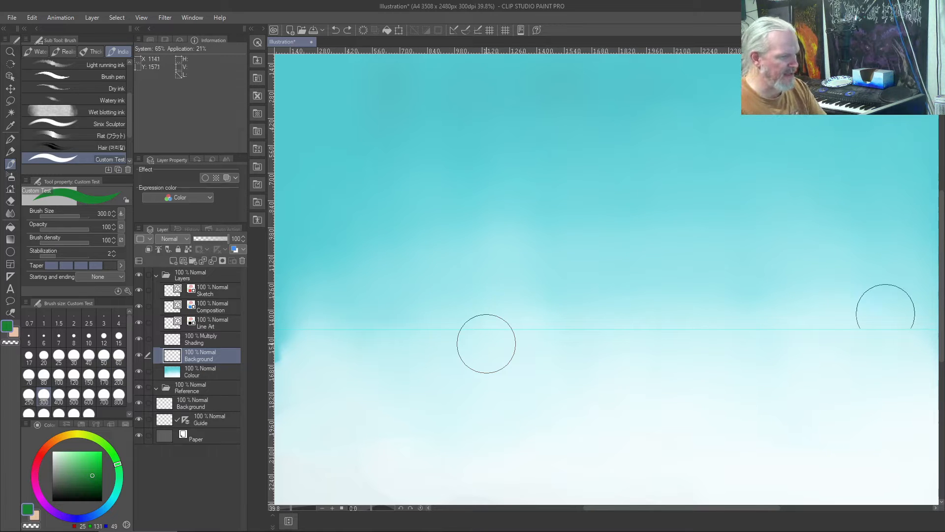
Step: Paint a gently rolling green hill contour just above the horizon guide and fill everything below it with solid green on the Background layer
mouse_move(928, 303)
left_mouse_down()
mouse_move(850, 300)
mouse_move(676, 322)
mouse_move(387, 303)
left_mouse_up()
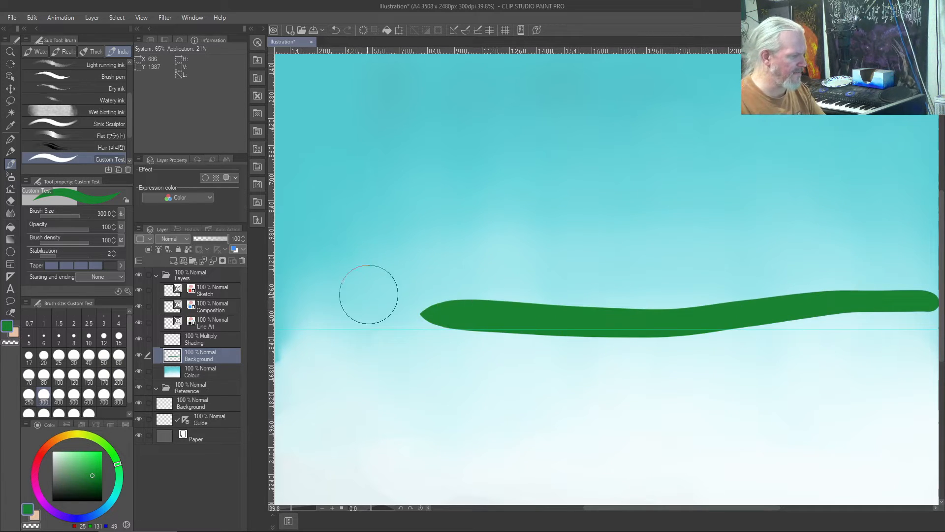
mouse_move(468, 316)
left_mouse_down()
mouse_move(391, 304)
mouse_move(318, 304)
mouse_move(474, 309)
mouse_move(296, 305)
mouse_move(550, 318)
mouse_move(938, 303)
left_mouse_up()
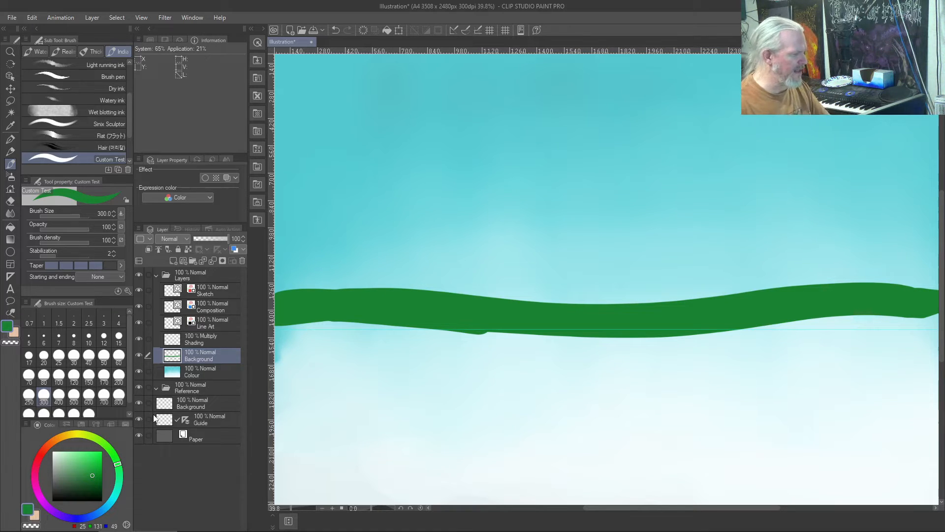
mouse_move(322, 342)
left_mouse_down()
mouse_move(287, 332)
mouse_move(644, 347)
mouse_move(518, 349)
mouse_move(751, 350)
mouse_move(828, 345)
mouse_move(786, 335)
mouse_move(892, 328)
mouse_move(868, 327)
mouse_move(929, 360)
mouse_move(929, 455)
mouse_move(911, 391)
mouse_move(903, 418)
mouse_move(892, 353)
mouse_move(888, 481)
mouse_move(870, 480)
mouse_move(848, 368)
mouse_move(840, 427)
mouse_move(825, 386)
mouse_move(672, 377)
mouse_move(664, 392)
mouse_move(809, 379)
mouse_move(340, 362)
mouse_move(615, 390)
mouse_move(401, 381)
mouse_move(281, 350)
mouse_move(297, 462)
mouse_move(284, 480)
mouse_move(289, 418)
mouse_move(368, 498)
mouse_move(355, 426)
mouse_move(317, 420)
mouse_move(398, 482)
mouse_move(465, 498)
mouse_move(373, 427)
mouse_move(433, 437)
mouse_move(469, 428)
mouse_move(605, 477)
mouse_move(501, 424)
mouse_move(610, 480)
mouse_move(519, 413)
mouse_move(645, 484)
mouse_move(637, 436)
mouse_move(666, 430)
mouse_move(736, 469)
mouse_move(785, 472)
left_mouse_up()
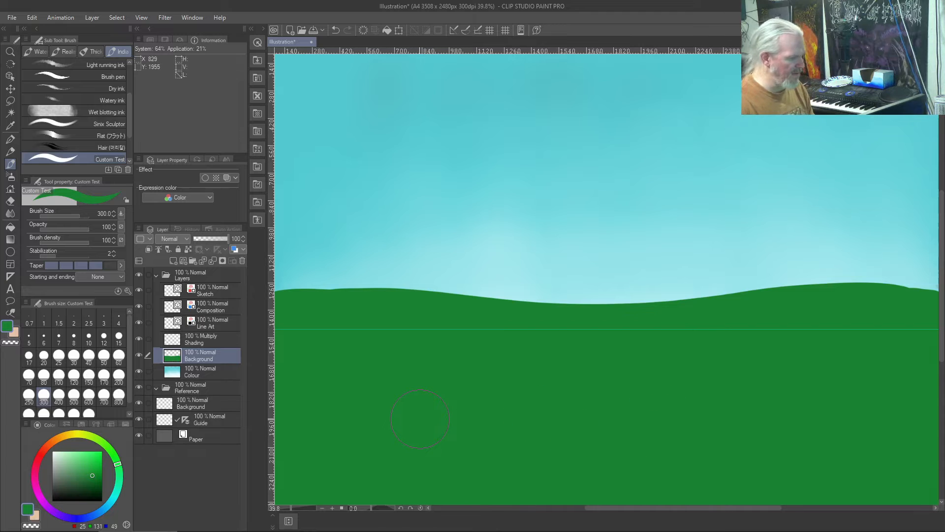
Step: Fill the unpainted gaps along the sky's upper edge on the Colour layer with sampled sky blue and smooth it with Blend
key("ctrl+minus")
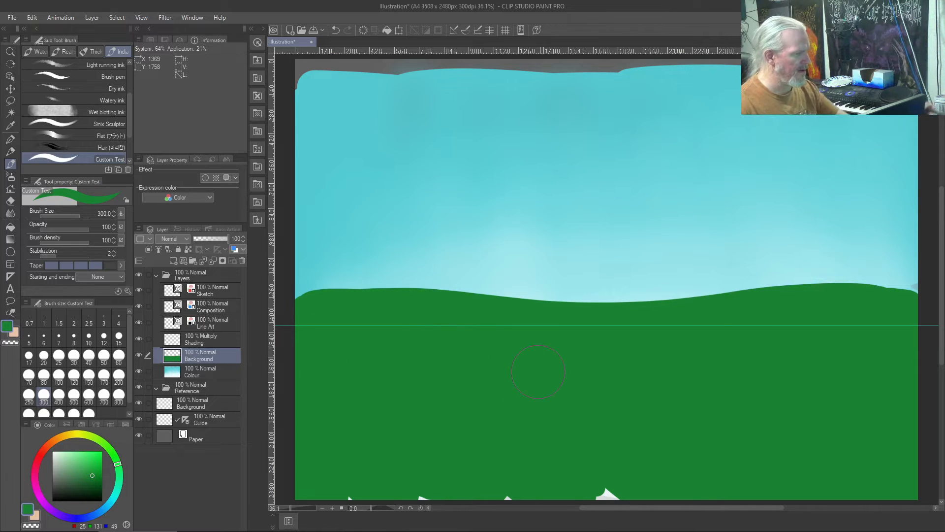
left_click(460, 78)
key("ctrl+z")
right_click(460, 91)
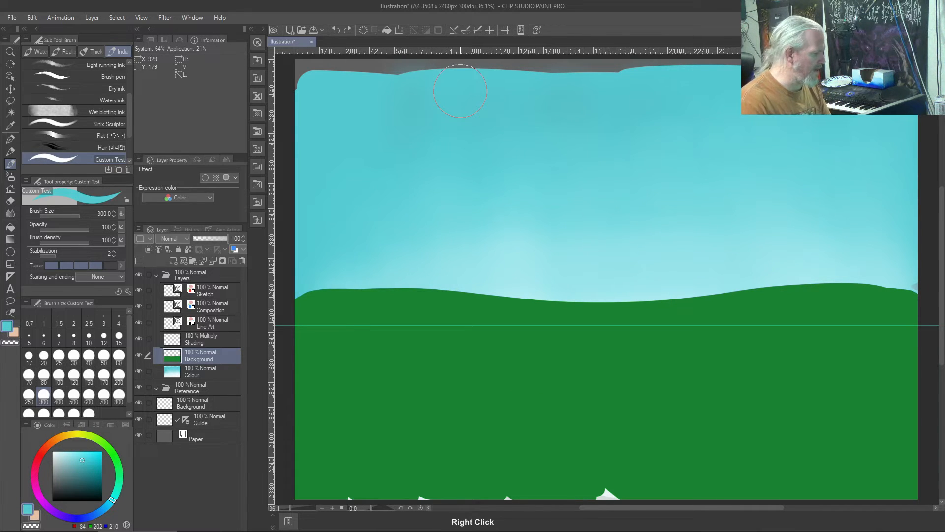
left_click(195, 374)
left_click(298, 74)
mouse_move(300, 74)
left_mouse_down()
mouse_move(354, 64)
mouse_move(916, 69)
left_mouse_up()
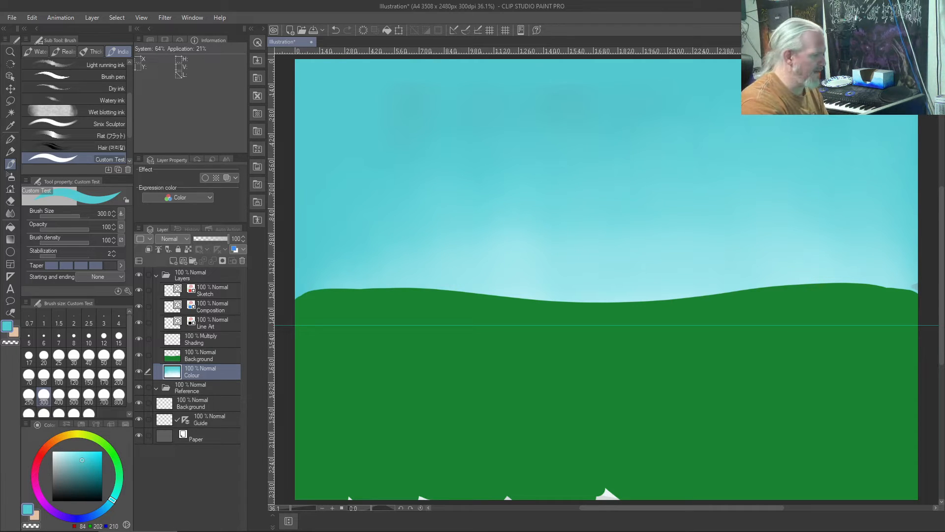
key("j")
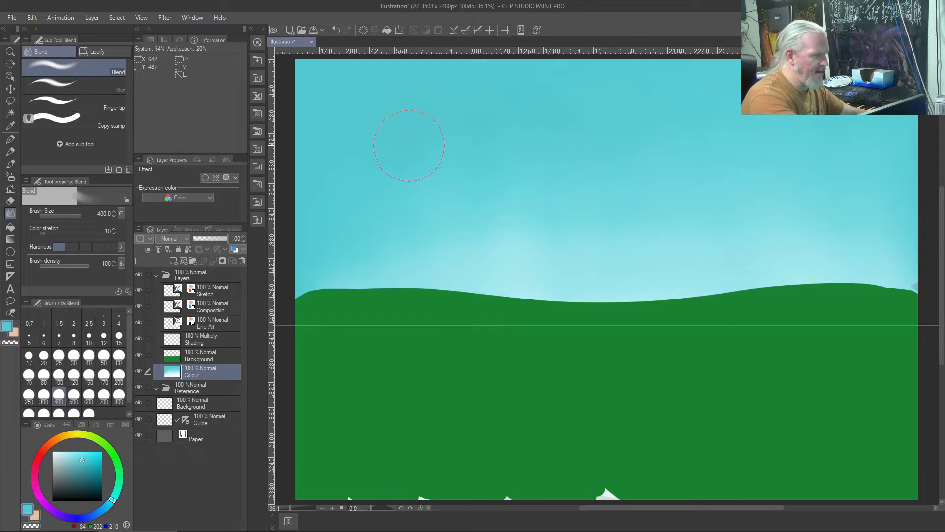
Step: Choose a dark brown (RGB 91, 57, 12) for the Custom Test brush and add a new raster layer above the Background layer
key("b")
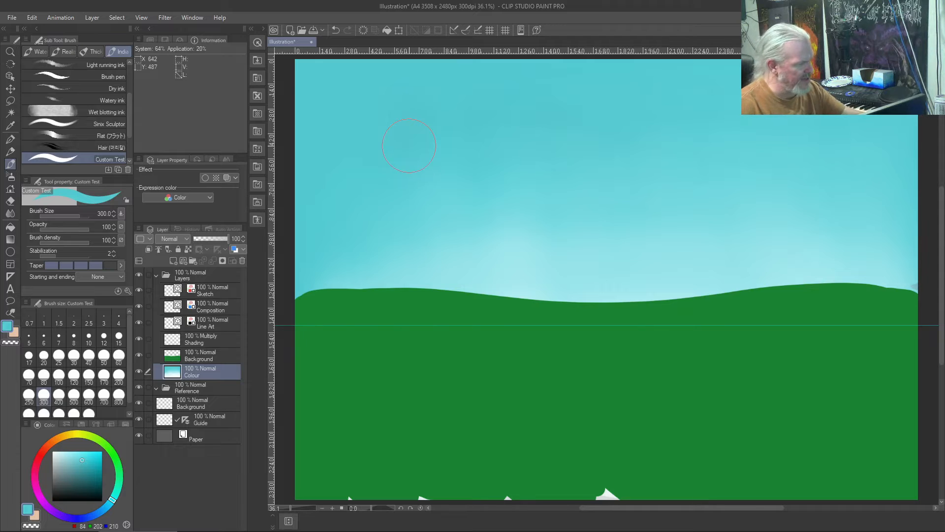
left_click(65, 451)
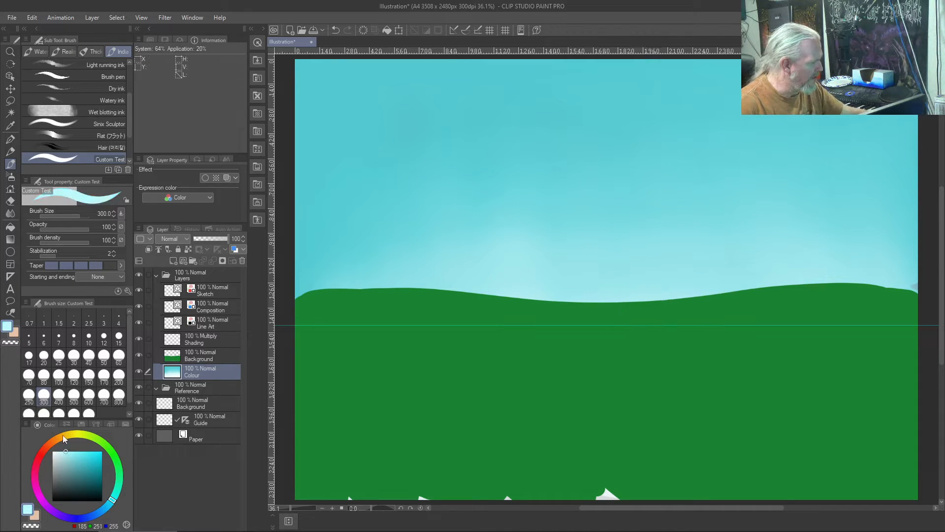
left_click(55, 438)
mouse_move(93, 465)
left_mouse_down()
mouse_move(84, 473)
mouse_move(95, 483)
left_mouse_up()
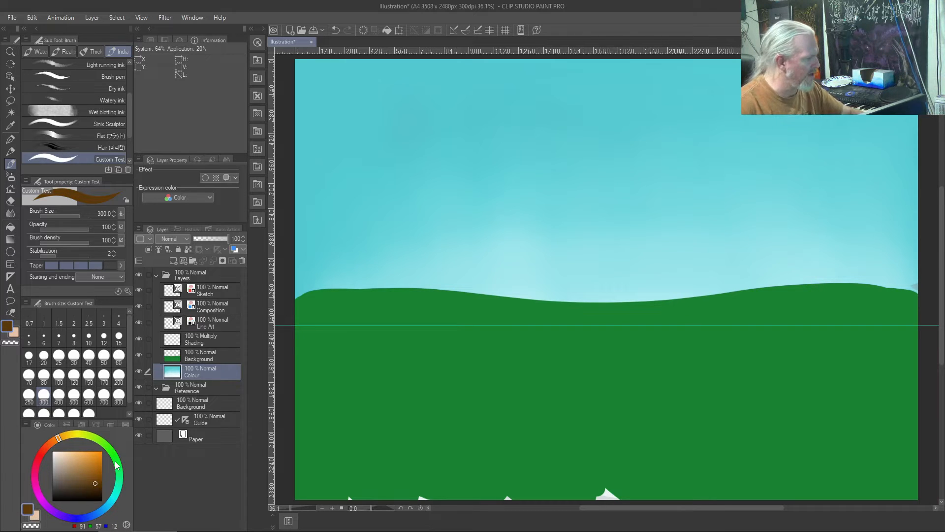
left_click(211, 354)
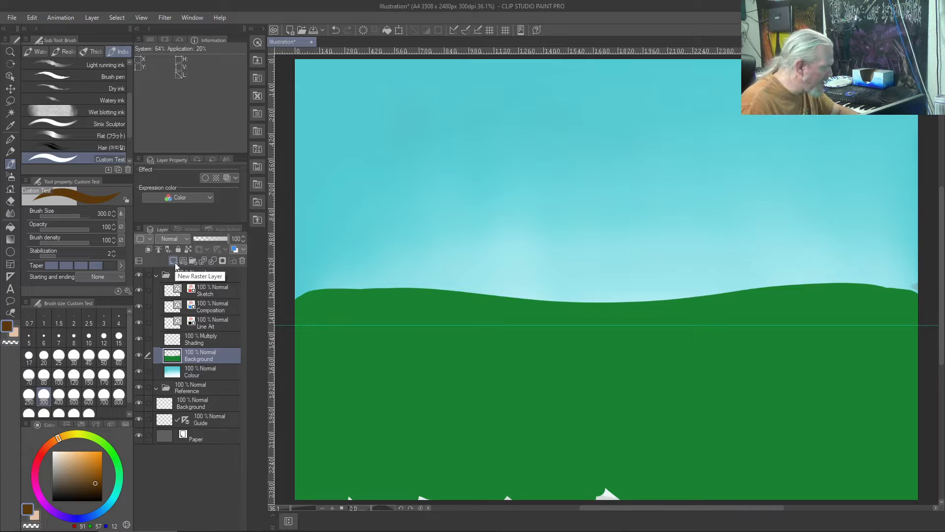
left_click(87, 18)
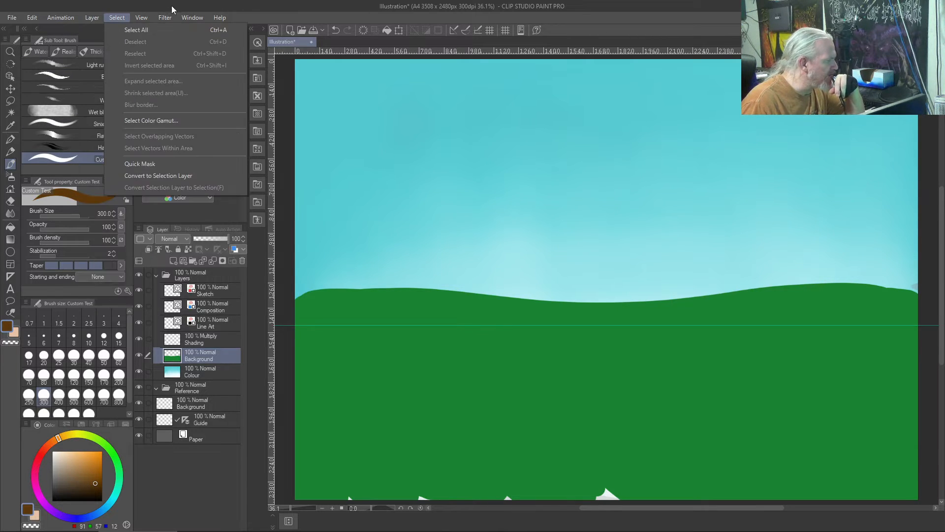
left_click(212, 7)
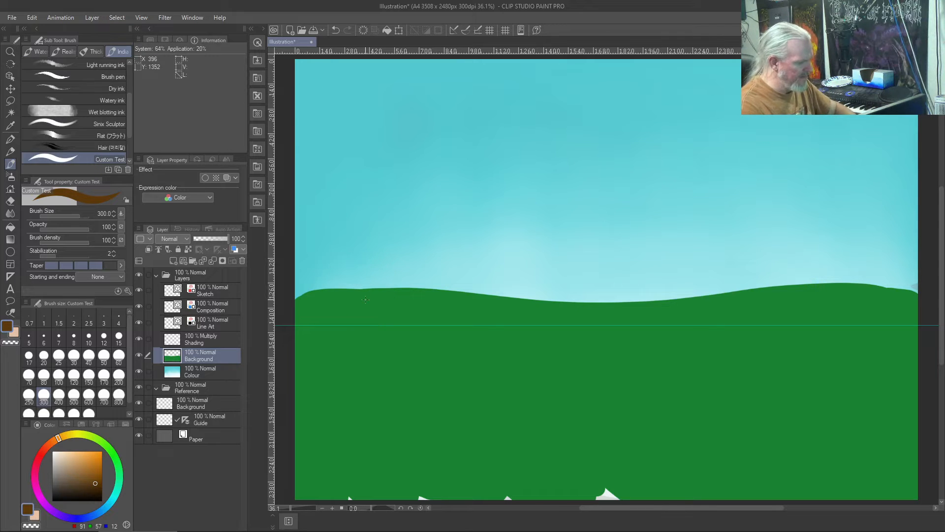
key("ctrl+shift+n")
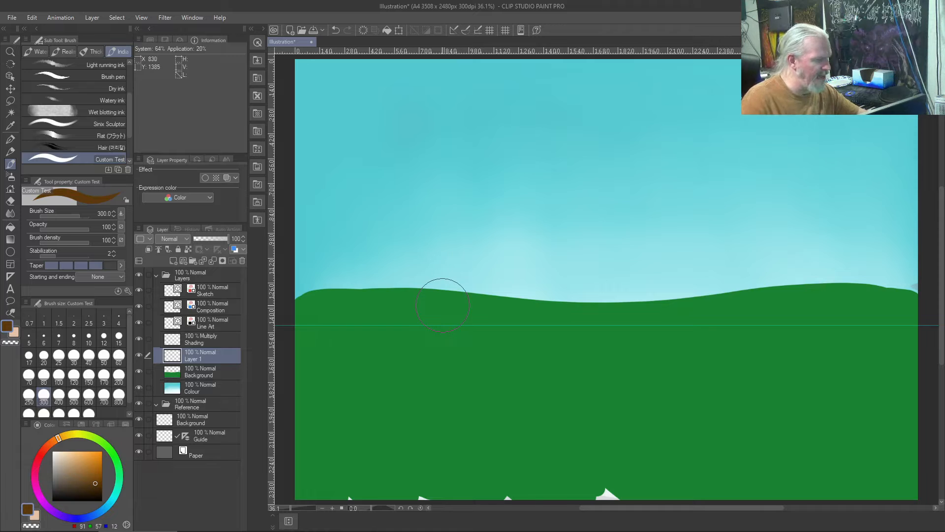
Step: Set the Custom Test brush size to 70 and paint four thin brown tree trunks on the left part of the hill
key("bracketleft")
key("bracketleft")
key("bracketleft")
key("bracketleft")
key("bracketleft")
key("bracketleft")
key("bracketleft")
key("bracketleft")
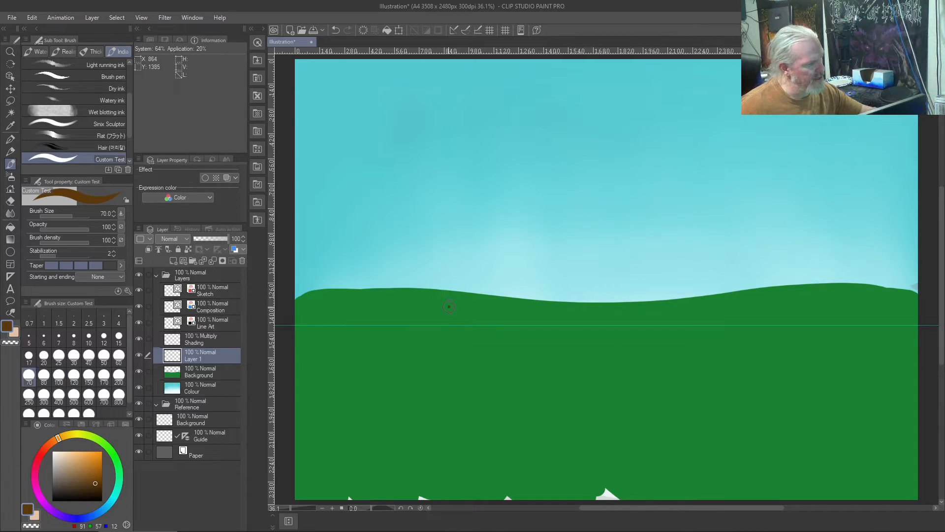
left_click_drag(449, 307, 425, 206)
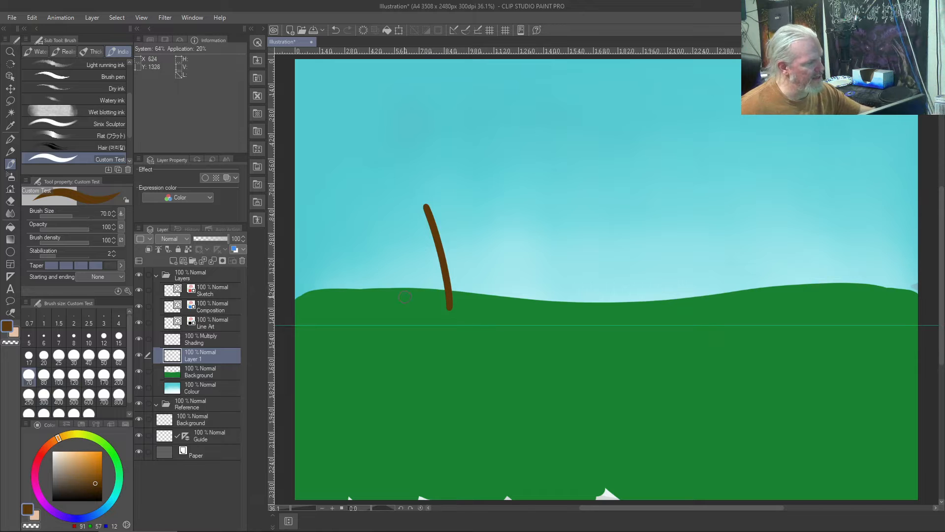
left_click_drag(403, 294, 404, 213)
left_click_drag(404, 304, 403, 259)
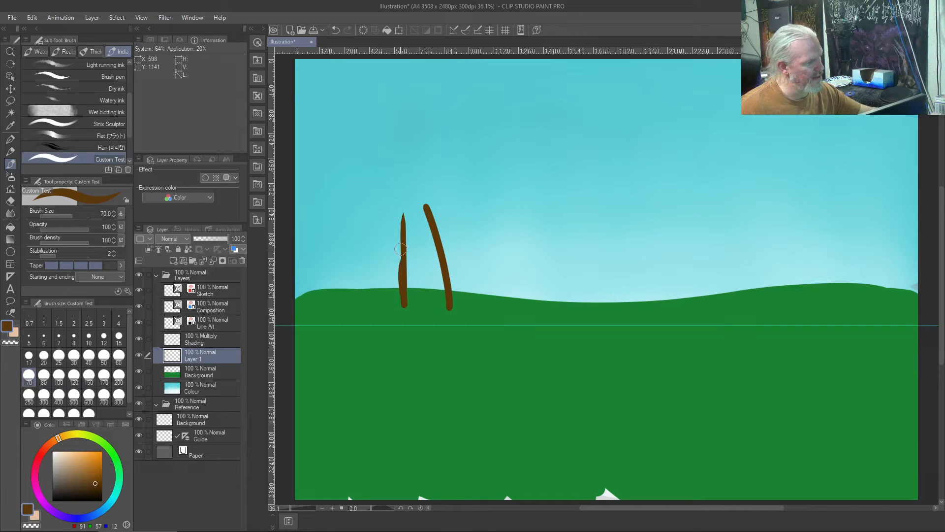
left_click_drag(382, 306, 379, 254)
mouse_move(366, 306)
left_mouse_down()
mouse_move(352, 214)
mouse_move(377, 308)
left_mouse_up()
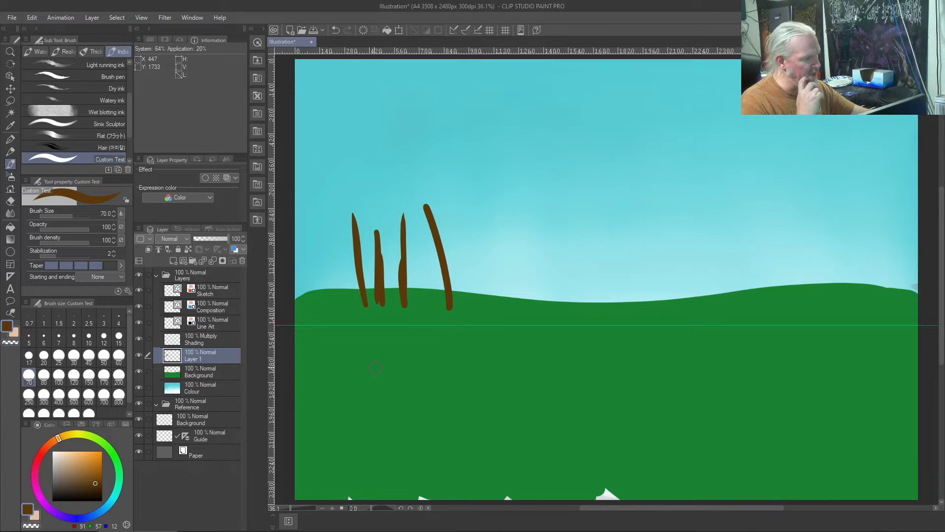
Step: Paint more brown trunks of varying height along the hill crest from the centre to the right edge, one with a forked top
left_click_drag(501, 310, 502, 257)
left_click_drag(554, 310, 544, 232)
left_click_drag(614, 308, 611, 248)
left_click_drag(585, 309, 583, 244)
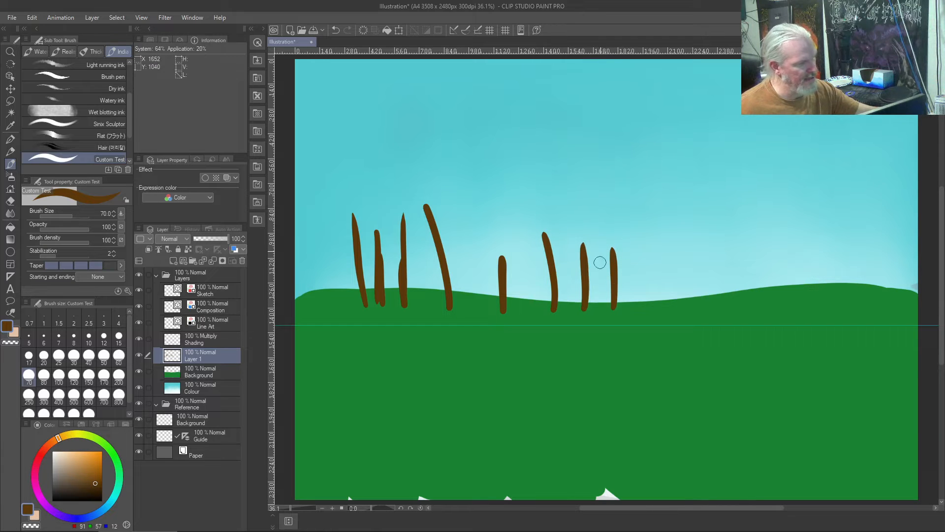
mouse_move(675, 305)
left_mouse_down()
mouse_move(661, 218)
mouse_move(644, 221)
left_mouse_up()
left_click_drag(718, 302, 714, 217)
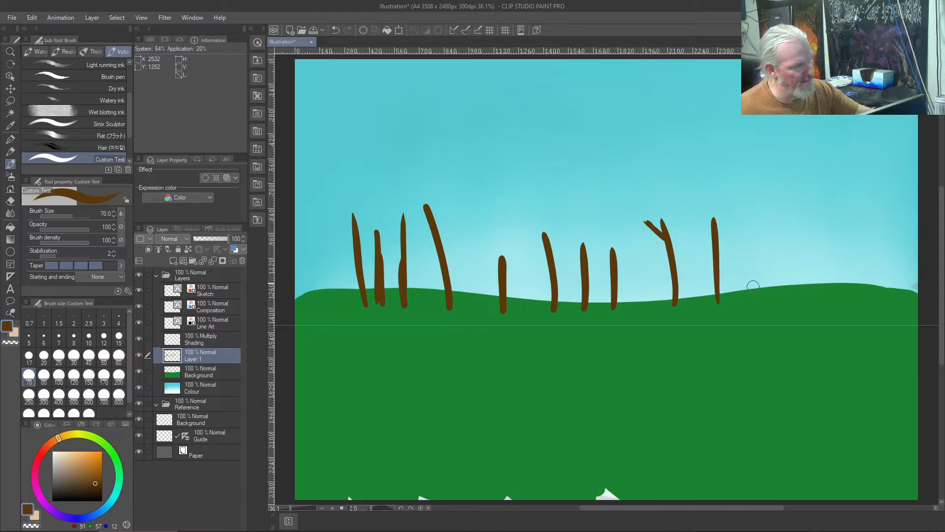
left_click_drag(757, 293, 760, 207)
left_click_drag(799, 292, 796, 200)
mouse_move(862, 301)
left_mouse_down()
mouse_move(863, 235)
mouse_move(880, 177)
left_mouse_up()
left_click_drag(831, 290, 828, 212)
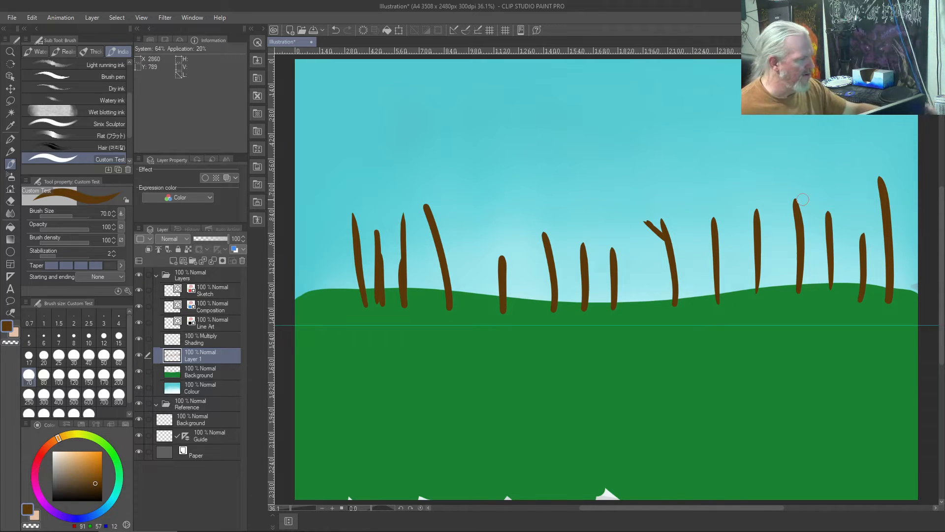
Step: Choose a dark green (RGB 30, 111, 41) and set the Custom Test brush size to 300
left_click_drag(89, 436, 118, 457)
left_click(91, 477)
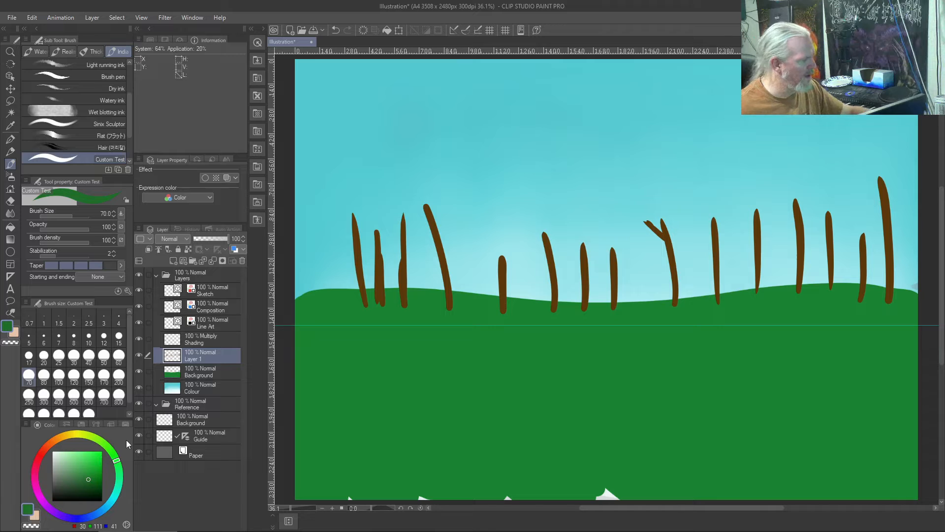
key("bracketright")
key("bracketright")
key("bracketright")
key("bracketright")
key("bracketright")
key("bracketright")
key("bracketright")
key("bracketright")
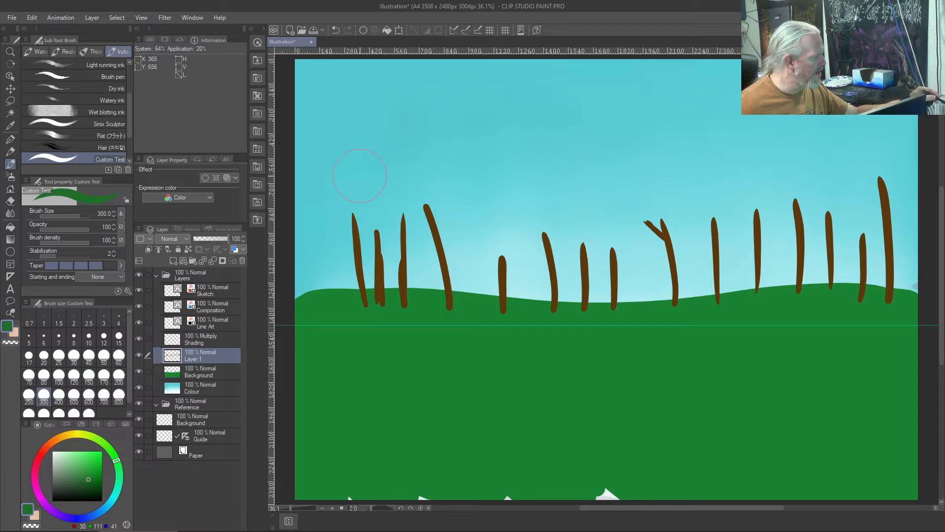
Step: Paint soft dark green foliage over the tops of all the trunks with the Soft airbrush at size 300
left_click(11, 176)
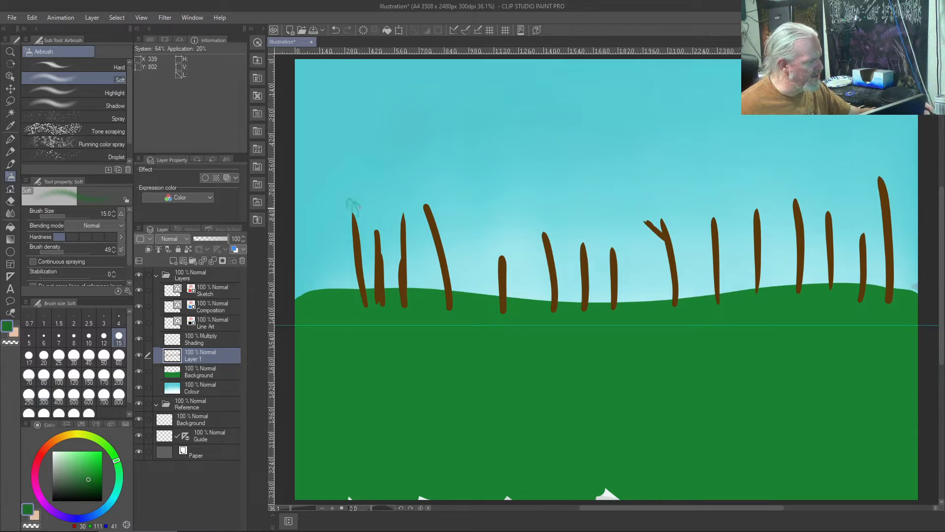
key("bracketright")
key("bracketright")
key("bracketright")
key("bracketright")
key("bracketright")
key("bracketright")
key("bracketright")
key("bracketright")
key("bracketright")
key("bracketright")
key("bracketright")
key("bracketright")
key("bracketright")
key("bracketright")
key("bracketright")
key("bracketright")
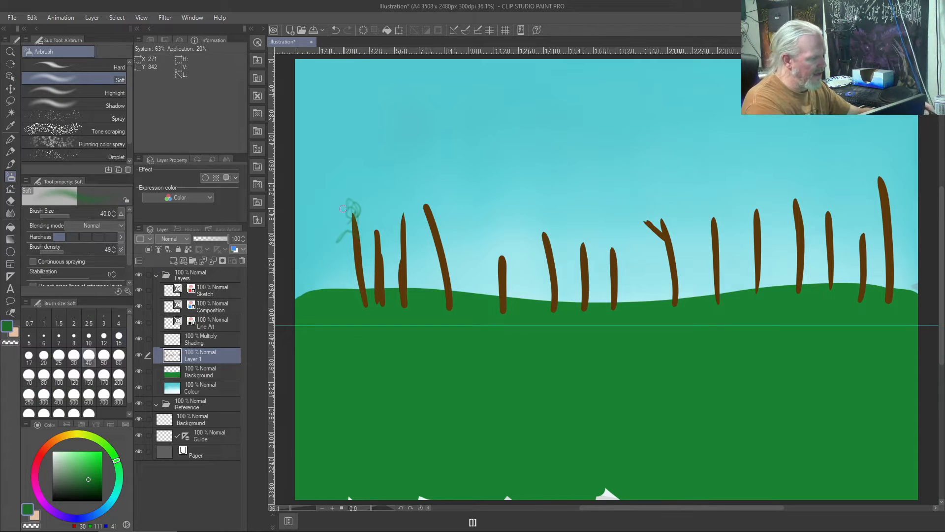
mouse_move(353, 211)
left_mouse_down()
mouse_move(333, 234)
mouse_move(345, 195)
mouse_move(360, 217)
mouse_move(342, 239)
mouse_move(353, 199)
mouse_move(389, 268)
left_mouse_up()
mouse_move(421, 183)
left_mouse_down()
mouse_move(433, 212)
mouse_move(431, 203)
mouse_move(421, 214)
mouse_move(422, 201)
mouse_move(436, 201)
mouse_move(463, 235)
mouse_move(447, 219)
mouse_move(411, 238)
mouse_move(413, 251)
mouse_move(413, 240)
mouse_move(445, 241)
mouse_move(391, 215)
mouse_move(390, 225)
mouse_move(413, 241)
mouse_move(394, 249)
mouse_move(383, 197)
mouse_move(436, 256)
mouse_move(506, 217)
mouse_move(498, 257)
mouse_move(490, 243)
mouse_move(508, 194)
mouse_move(488, 230)
mouse_move(510, 199)
mouse_move(503, 190)
mouse_move(507, 207)
mouse_move(472, 244)
mouse_move(499, 198)
mouse_move(514, 223)
mouse_move(552, 246)
mouse_move(543, 208)
mouse_move(555, 238)
mouse_move(588, 239)
mouse_move(564, 246)
mouse_move(587, 270)
mouse_move(569, 191)
mouse_move(546, 286)
mouse_move(529, 273)
mouse_move(544, 256)
mouse_move(517, 245)
mouse_move(492, 212)
mouse_move(454, 217)
mouse_move(477, 245)
mouse_move(468, 262)
mouse_move(385, 241)
mouse_move(338, 262)
mouse_move(374, 225)
mouse_move(484, 251)
mouse_move(598, 239)
mouse_move(622, 215)
mouse_move(625, 226)
mouse_move(602, 257)
mouse_move(614, 203)
mouse_move(627, 269)
mouse_move(668, 267)
mouse_move(666, 214)
mouse_move(707, 263)
mouse_move(716, 227)
mouse_move(714, 239)
mouse_move(767, 228)
mouse_move(794, 237)
mouse_move(812, 224)
mouse_move(827, 244)
mouse_move(886, 226)
mouse_move(881, 185)
mouse_move(900, 241)
mouse_move(802, 228)
mouse_move(797, 212)
mouse_move(886, 193)
mouse_move(655, 242)
left_mouse_up()
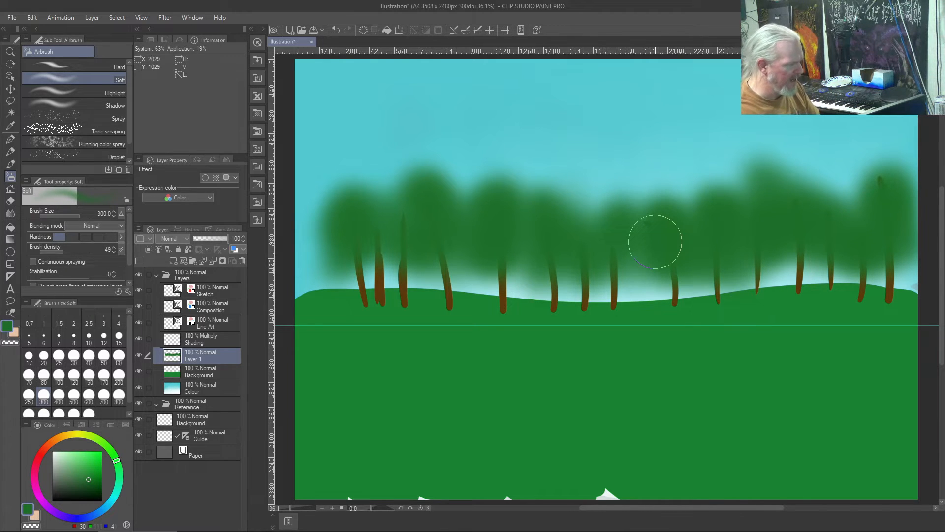
Step: Choose a bright green (RGB 57, 194, 65) and add a new raster layer above the tree layer
left_click(88, 463)
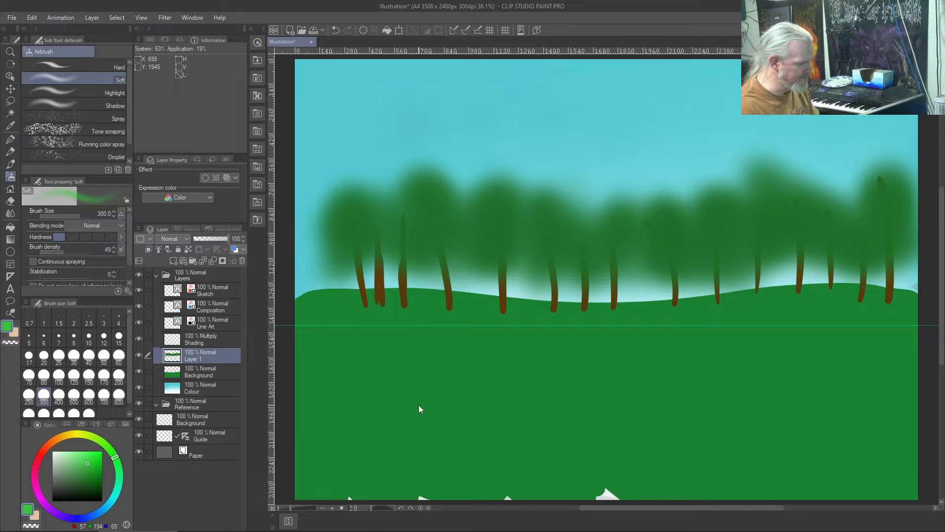
key("ctrl+shift+n")
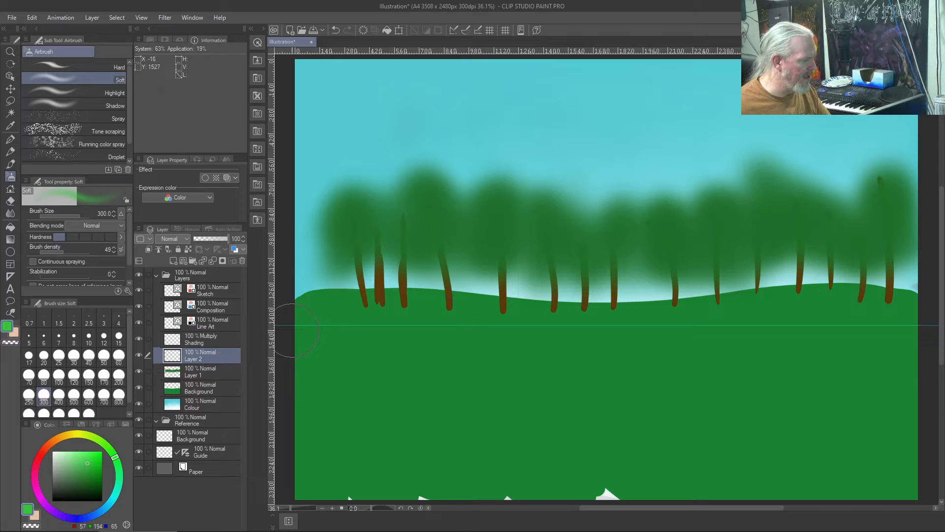
Step: Try airbrushing a soft bright green band across the hill below the horizon guide, and undo its strokes
left_click_drag(315, 352, 438, 364)
left_click_drag(298, 338, 548, 386)
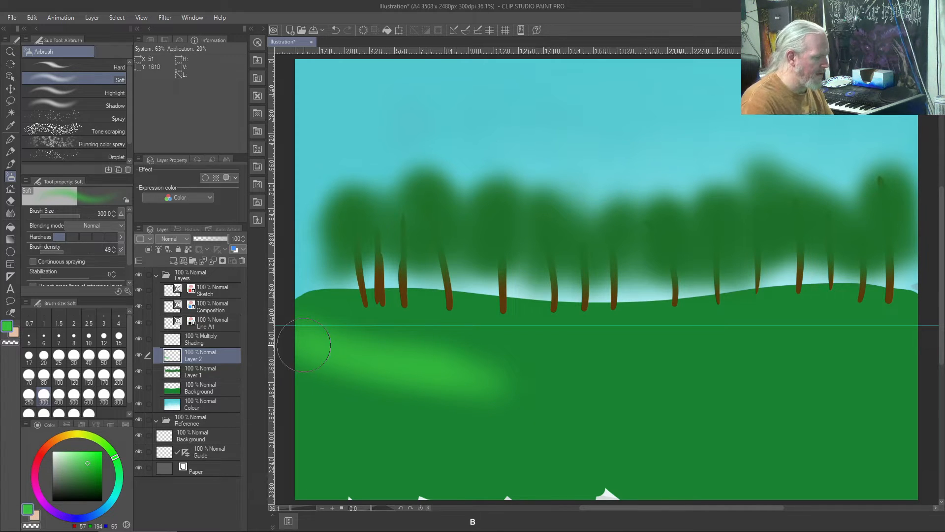
left_click_drag(302, 344, 477, 384)
mouse_move(305, 343)
left_mouse_down()
mouse_move(489, 385)
mouse_move(546, 390)
mouse_move(343, 349)
mouse_move(462, 374)
mouse_move(665, 393)
mouse_move(549, 393)
mouse_move(682, 382)
mouse_move(648, 388)
left_mouse_up()
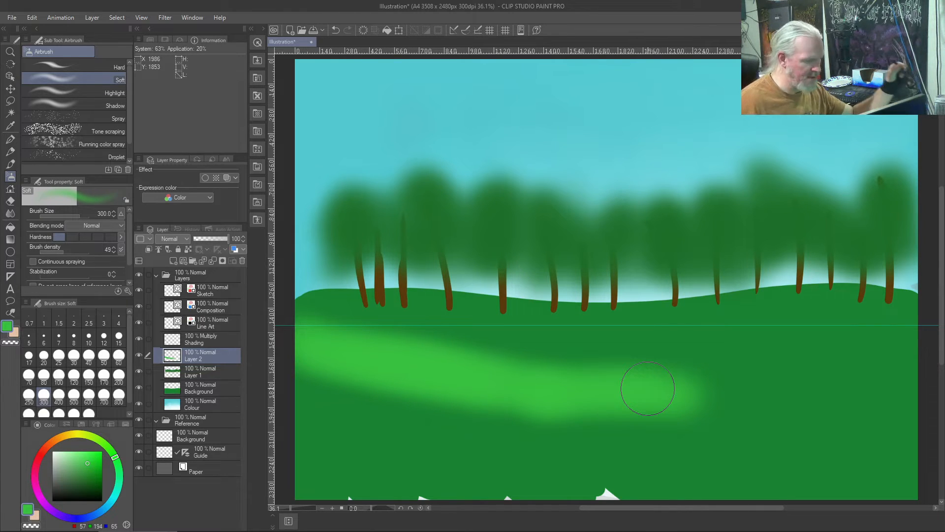
key("ctrl+z")
key("ctrl+z")
key("ctrl+z")
key("ctrl+z")
key("ctrl+z")
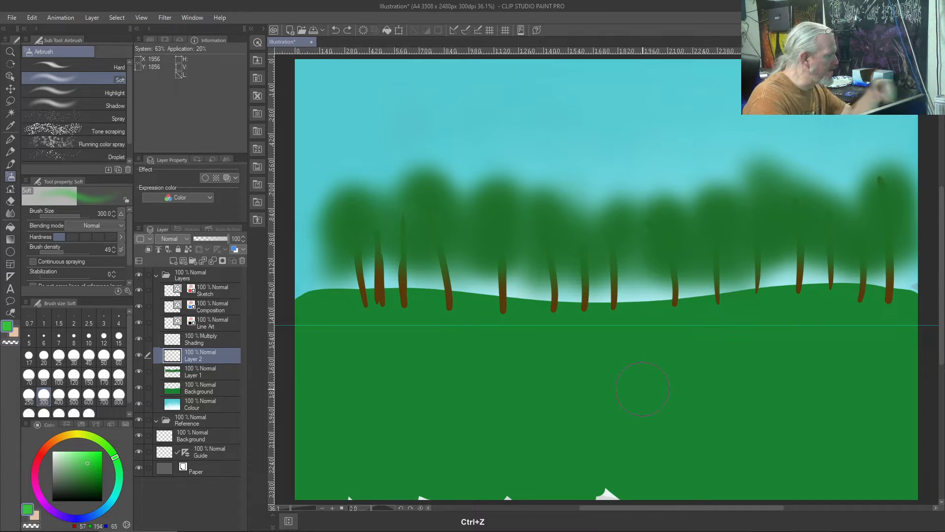
Step: Paint a wavy bright green foreground hill with the Custom Test brush and fill everything below its contour down to the canvas edge
key("b")
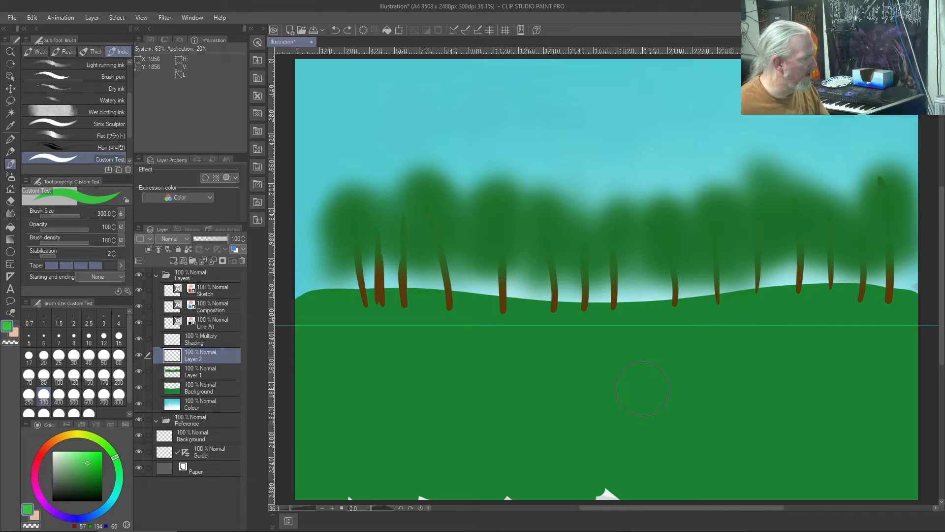
left_click_drag(300, 348, 463, 391)
mouse_move(342, 351)
left_mouse_down()
mouse_move(616, 397)
mouse_move(504, 394)
mouse_move(629, 399)
mouse_move(622, 384)
mouse_move(599, 388)
mouse_move(698, 368)
mouse_move(752, 387)
mouse_move(833, 381)
mouse_move(796, 384)
mouse_move(915, 360)
mouse_move(822, 386)
mouse_move(632, 374)
mouse_move(531, 391)
mouse_move(323, 348)
mouse_move(291, 349)
left_mouse_up()
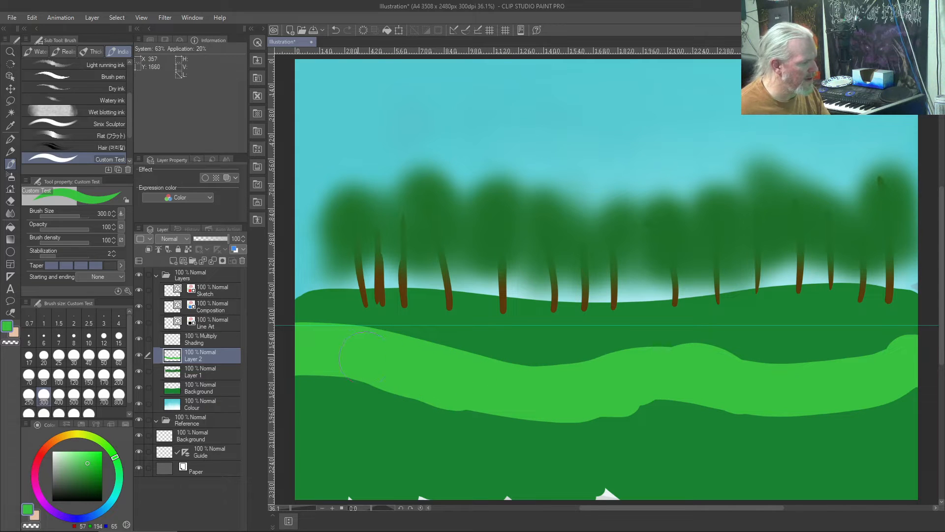
mouse_move(530, 414)
left_mouse_down()
mouse_move(364, 386)
mouse_move(497, 416)
mouse_move(474, 413)
mouse_move(760, 413)
mouse_move(581, 421)
mouse_move(903, 405)
mouse_move(836, 412)
mouse_move(931, 433)
mouse_move(543, 445)
mouse_move(884, 466)
mouse_move(877, 471)
mouse_move(904, 486)
mouse_move(599, 460)
mouse_move(796, 497)
mouse_move(544, 479)
mouse_move(362, 452)
mouse_move(605, 487)
mouse_move(383, 425)
mouse_move(462, 480)
mouse_move(365, 456)
mouse_move(365, 472)
mouse_move(310, 465)
mouse_move(319, 484)
mouse_move(299, 494)
left_mouse_up()
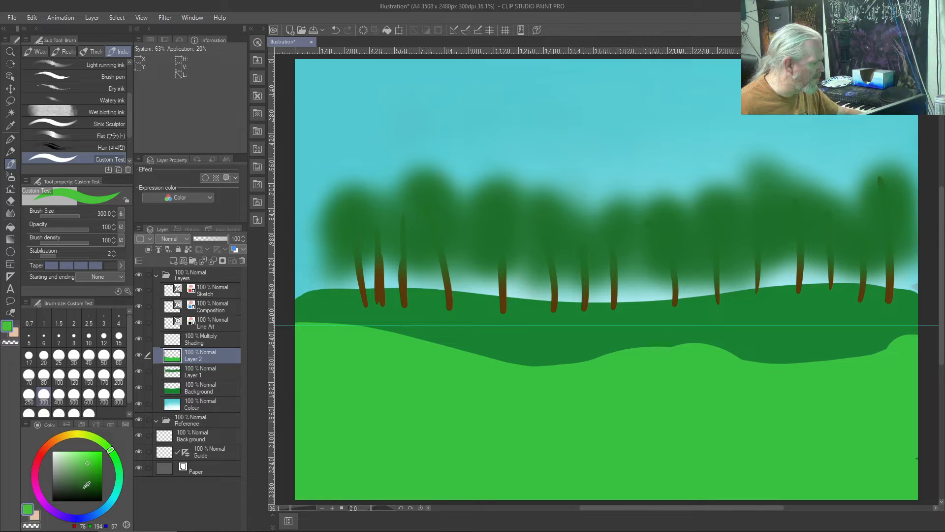
Step: Try painting a darker green strip (RGB 37, 124, 23) along the canvas's lower edge, and undo it
left_click(95, 474)
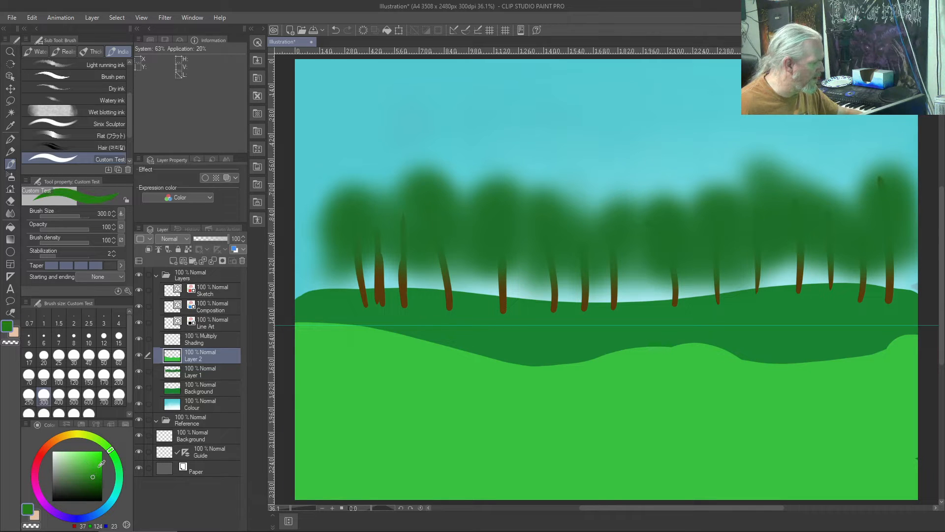
mouse_move(928, 495)
left_mouse_down()
mouse_move(514, 490)
mouse_move(336, 478)
mouse_move(285, 480)
left_mouse_up()
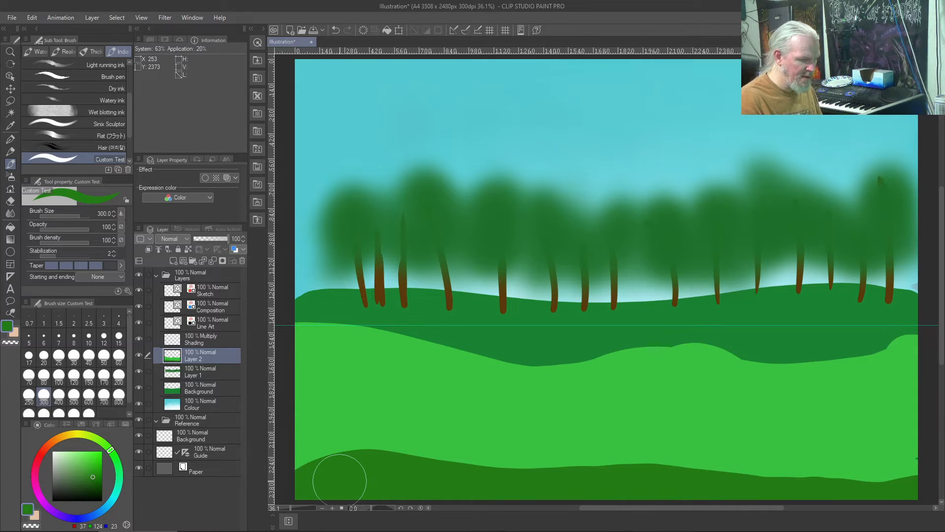
key("ctrl+z")
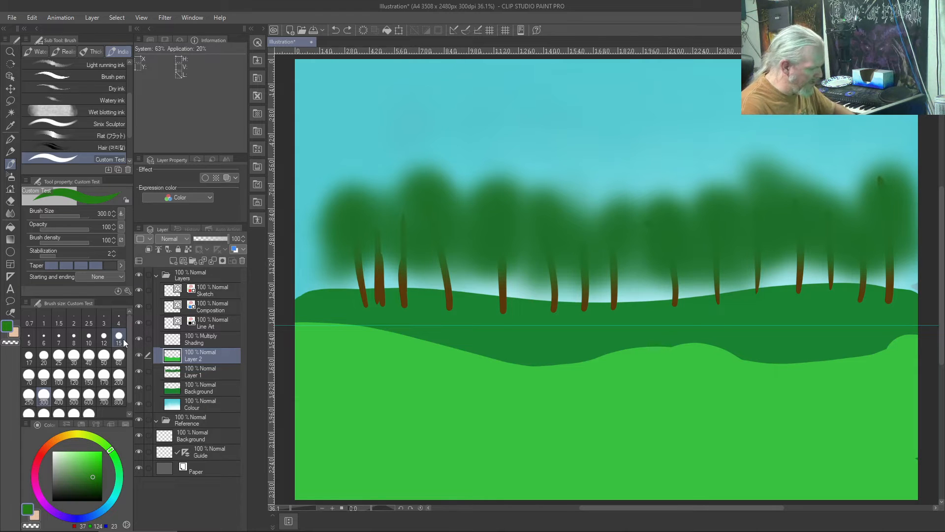
Step: Add a new raster layer and paint a wavy dark teal (RGB 40, 97, 99) river band across the lower foreground
key("ctrl+shift+n")
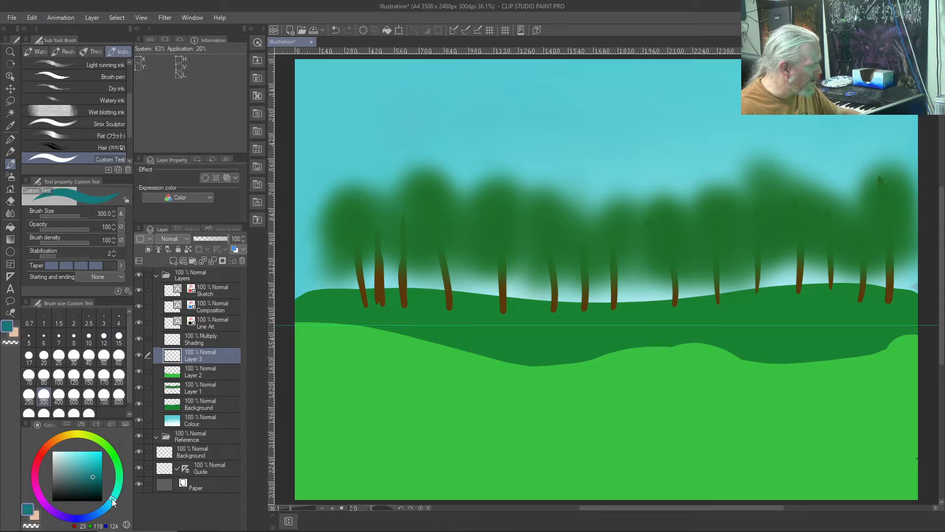
left_click(88, 480)
left_click_drag(85, 477, 82, 482)
mouse_move(925, 432)
left_mouse_down()
mouse_move(891, 445)
mouse_move(805, 453)
mouse_move(576, 434)
mouse_move(388, 443)
mouse_move(281, 428)
mouse_move(380, 442)
mouse_move(570, 426)
mouse_move(776, 446)
mouse_move(929, 424)
mouse_move(934, 432)
mouse_move(860, 453)
mouse_move(834, 450)
mouse_move(918, 462)
mouse_move(795, 466)
mouse_move(512, 451)
mouse_move(317, 467)
mouse_move(331, 442)
left_mouse_up()
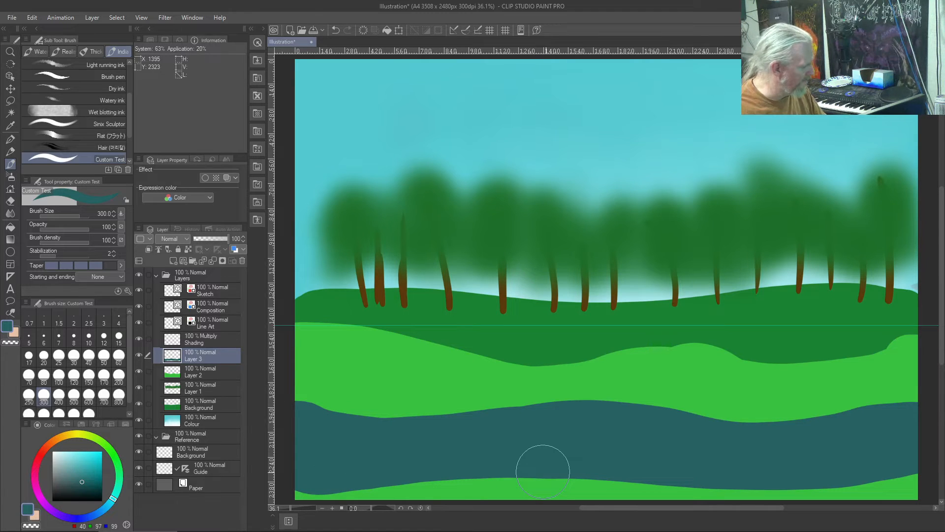
Step: On another new layer, paint a yellow-green (RGB 121, 189, 74) near bank along the canvas's lower edge, rising at its left end
key("ctrl+shift+n")
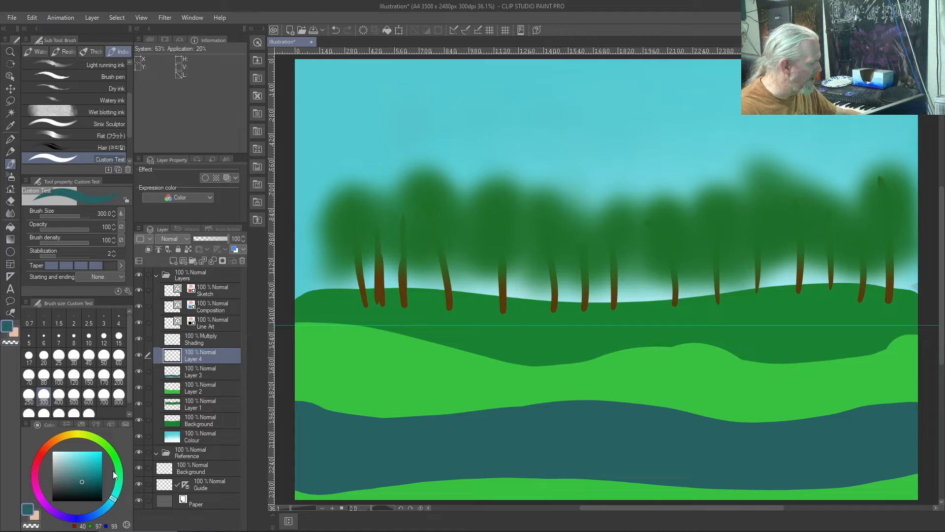
left_click_drag(117, 487, 114, 451)
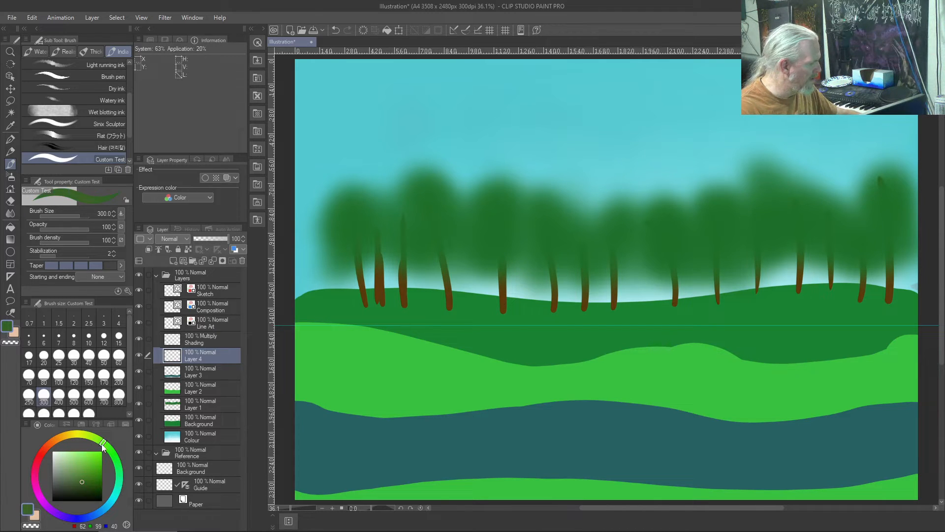
mouse_move(910, 475)
left_mouse_down()
mouse_move(881, 481)
mouse_move(892, 492)
mouse_move(810, 485)
left_mouse_up()
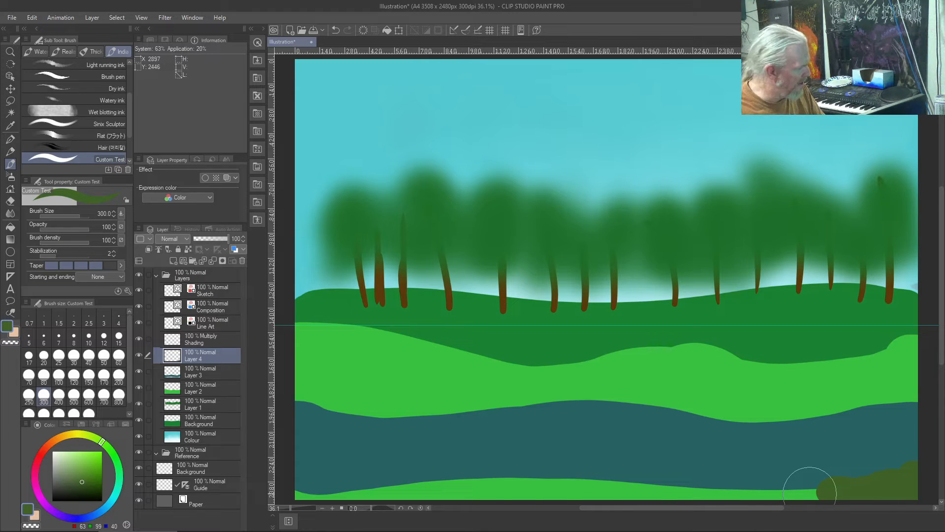
left_click(83, 464)
mouse_move(920, 480)
left_mouse_down()
mouse_move(861, 492)
mouse_move(401, 491)
mouse_move(319, 502)
mouse_move(332, 488)
mouse_move(307, 477)
left_mouse_up()
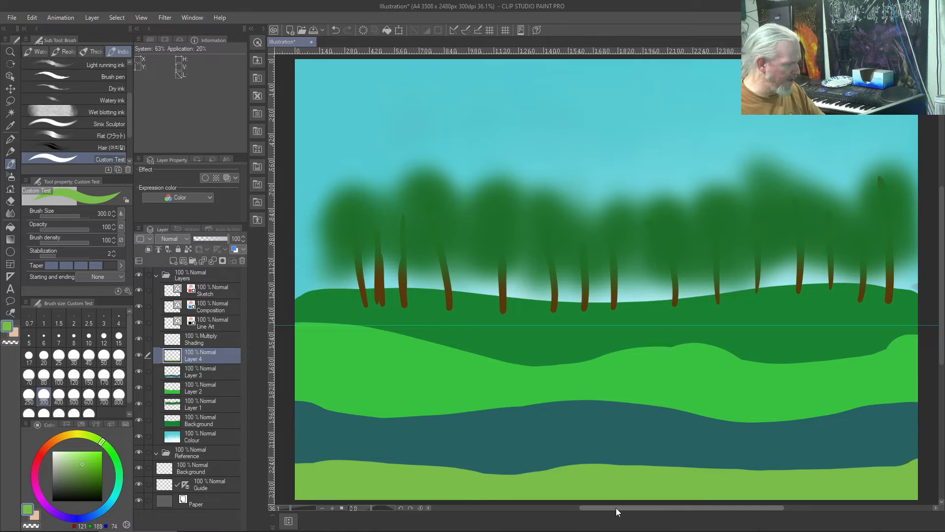
left_click_drag(366, 487, 315, 463)
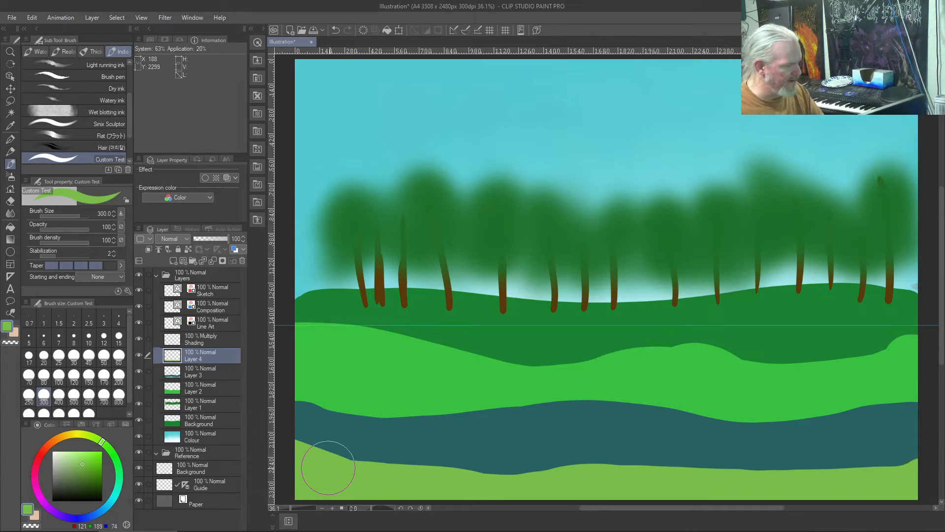
scroll(863, 484, "down", 5)
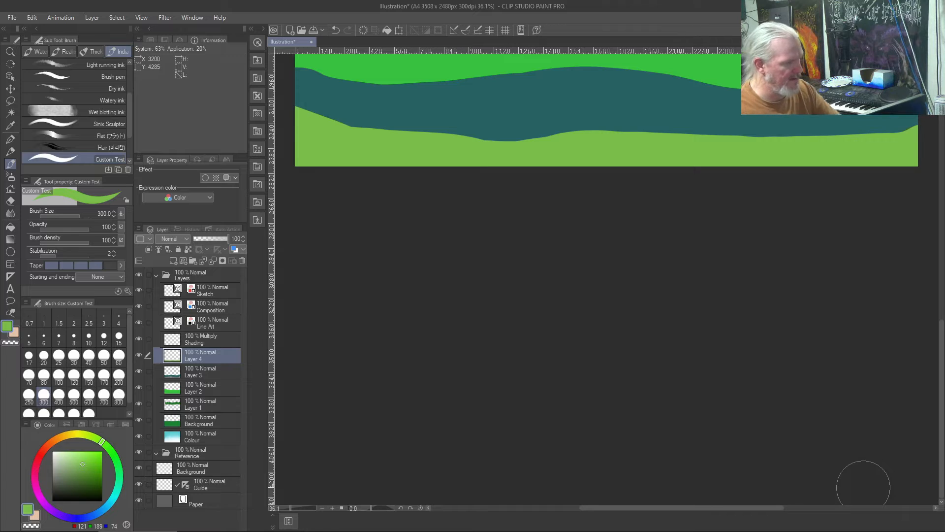
scroll(864, 485, "up", 6)
left_click(942, 298)
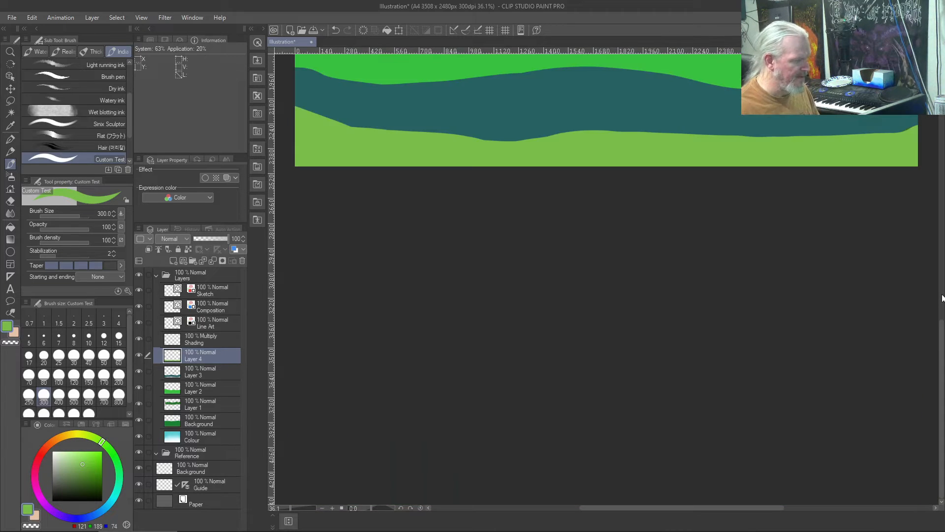
left_click(942, 297)
left_click(942, 298)
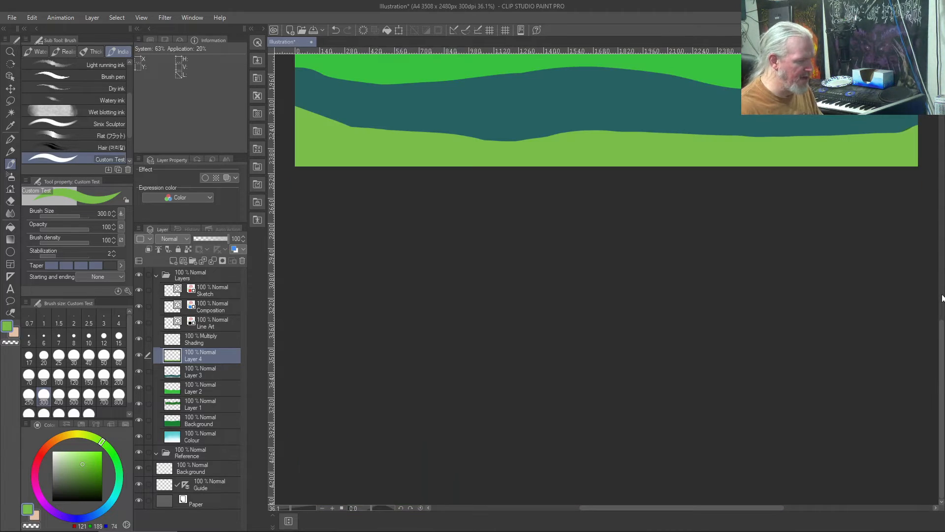
left_click(942, 297)
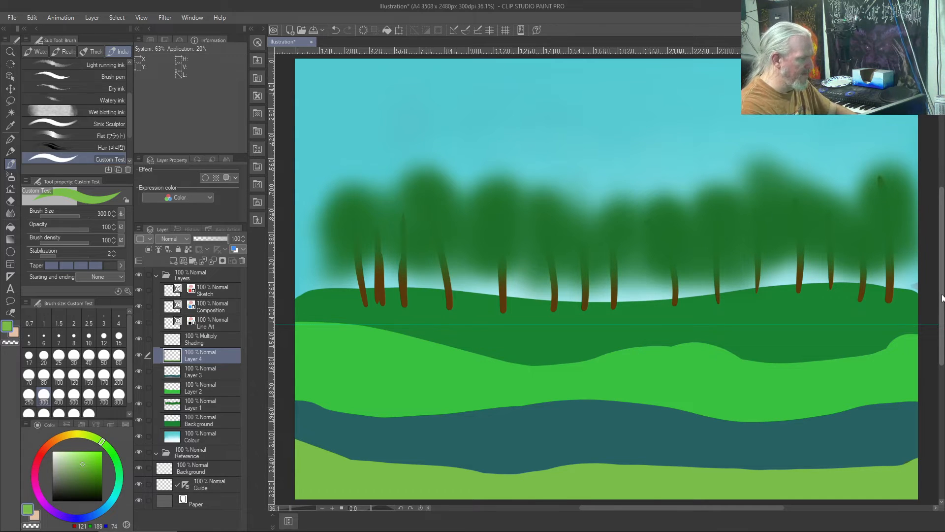
Step: Select the whole canvas on the layers from Layer 4 to Colour, shift the artwork up by about a quarter of the canvas height, and deselect
key("ctrl+a")
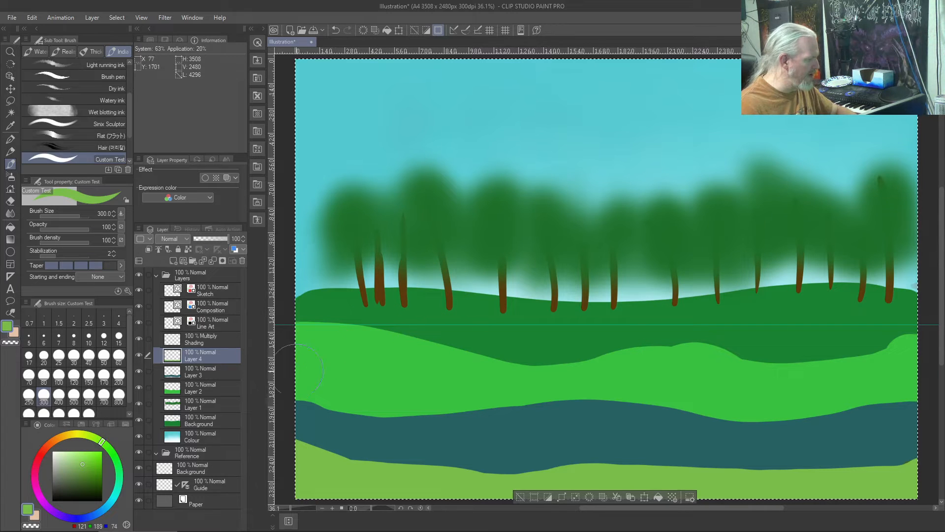
left_click(211, 436, "shift")
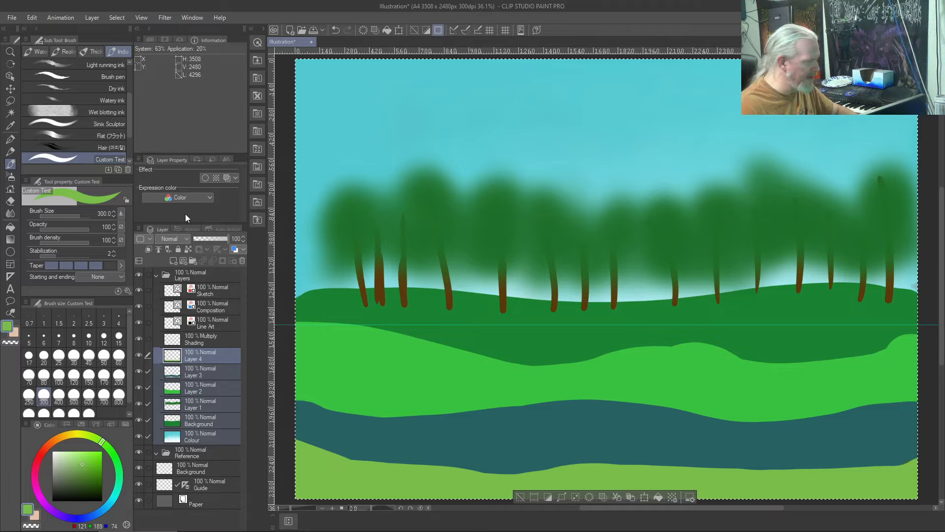
key("y")
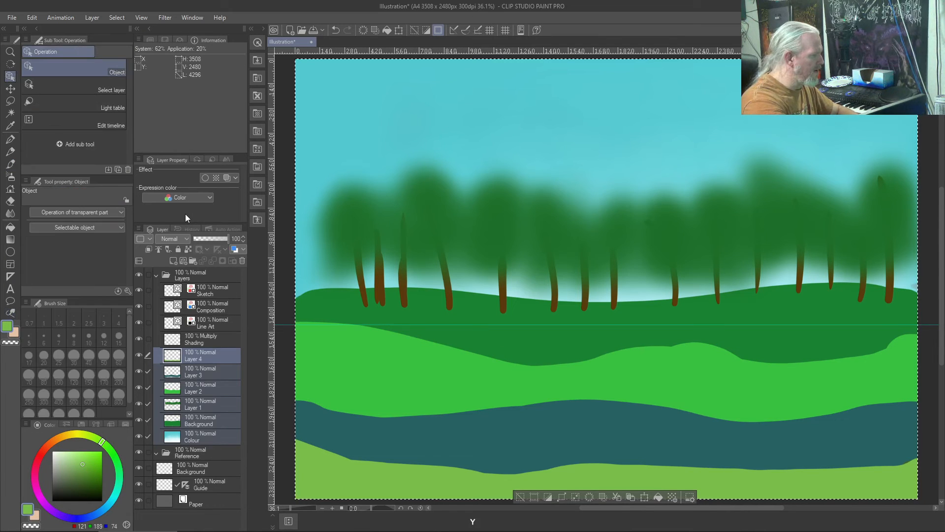
key("k")
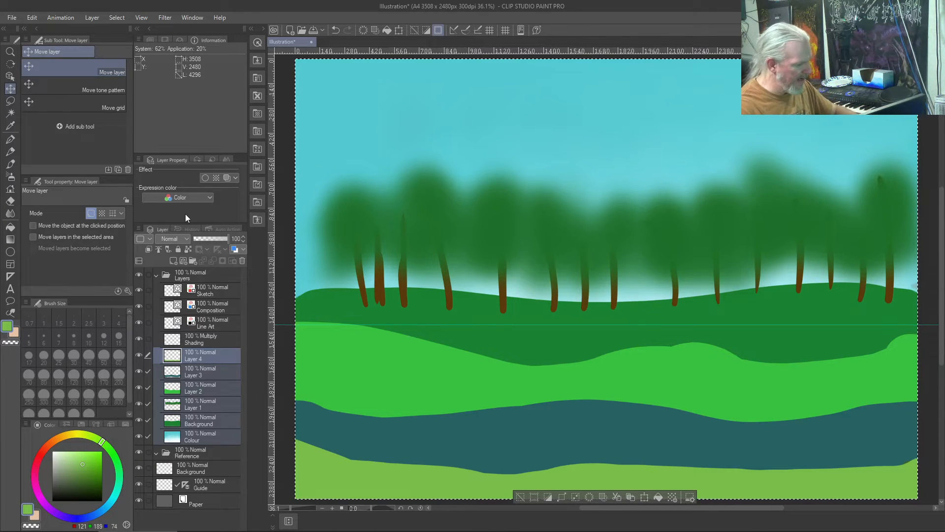
key("Up")
key("Up")
key("Up")
key("Up")
key("Up")
key("Up")
key("Up")
key("Up")
key("Up")
key("Up")
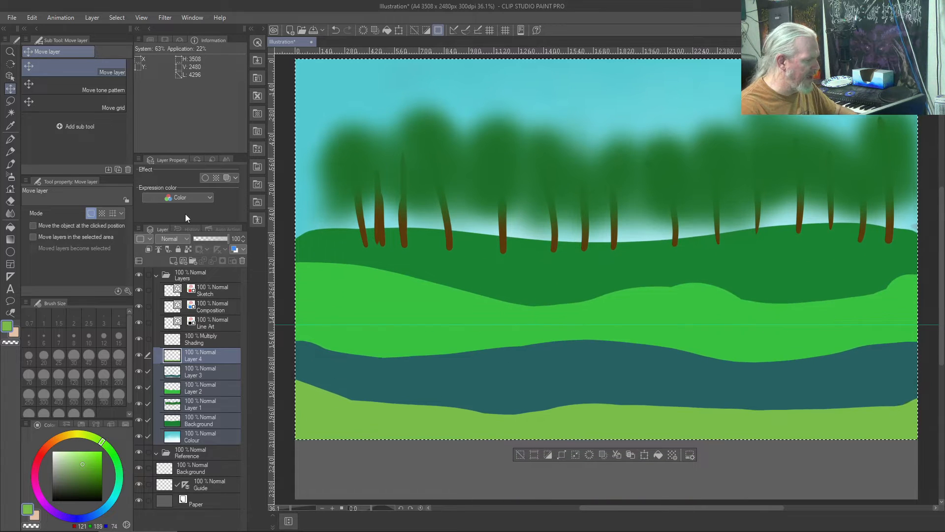
key("Down")
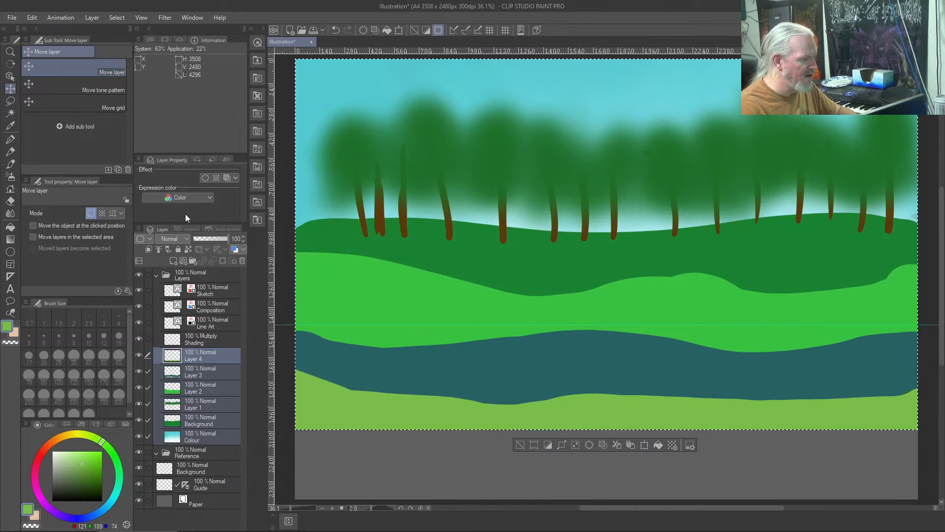
key("Up")
key("Up")
key("Up")
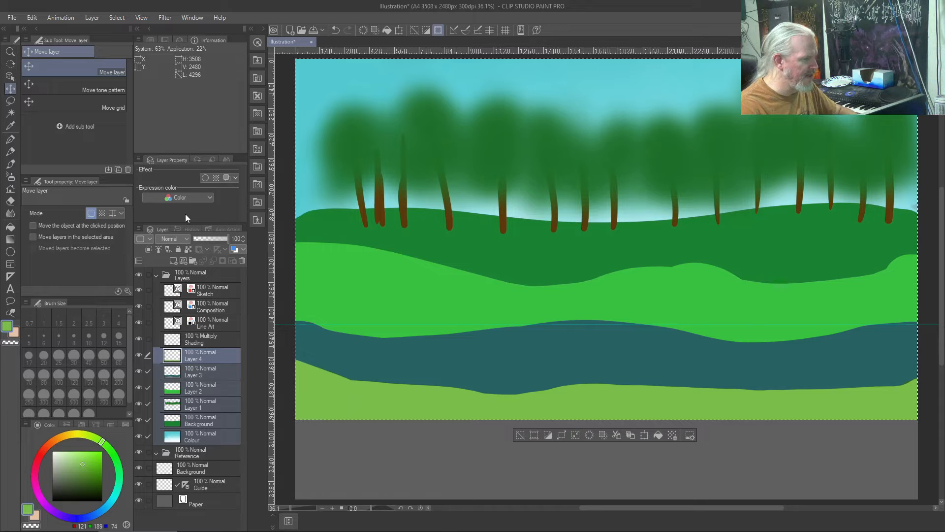
key("Up")
key("Up")
key("Up")
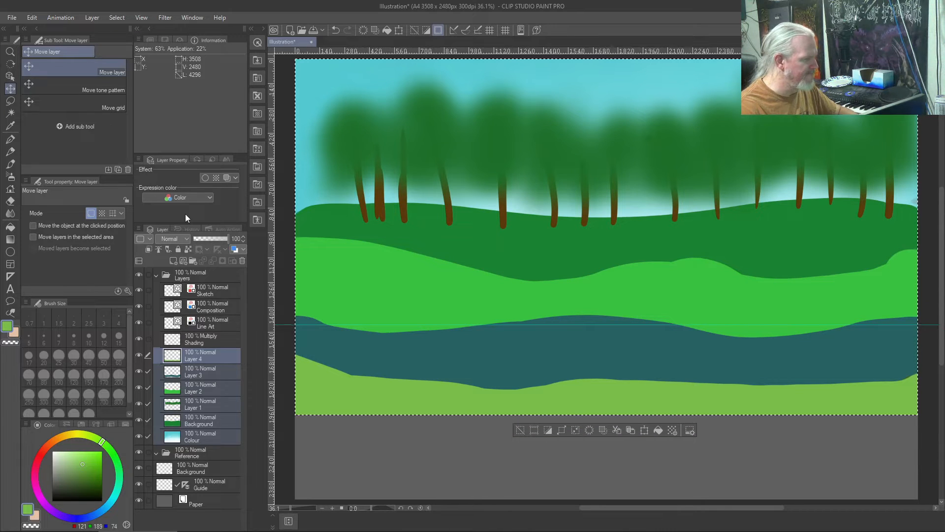
key("Up")
key("Up")
key("Up")
key("Up")
key("Up")
key("Up")
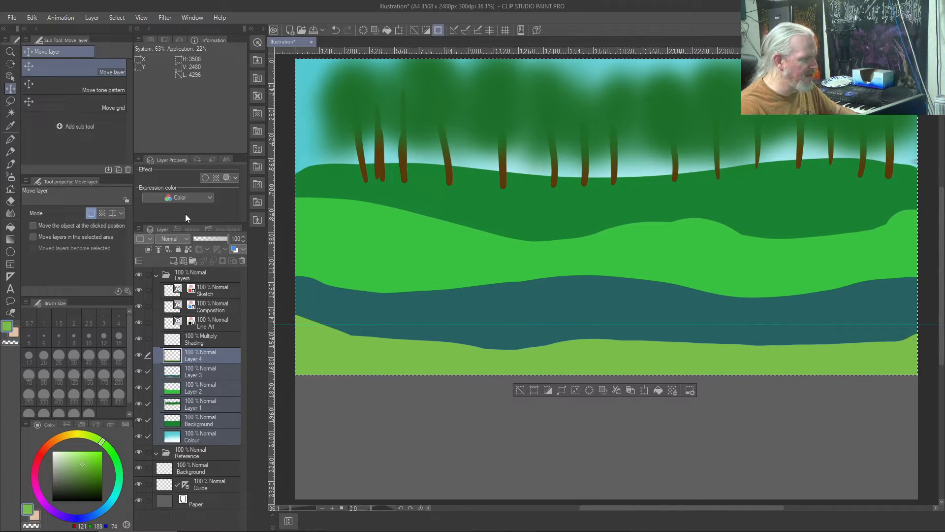
key("Up")
key("Up")
key("Up")
key("Up")
key("Up")
key("Up")
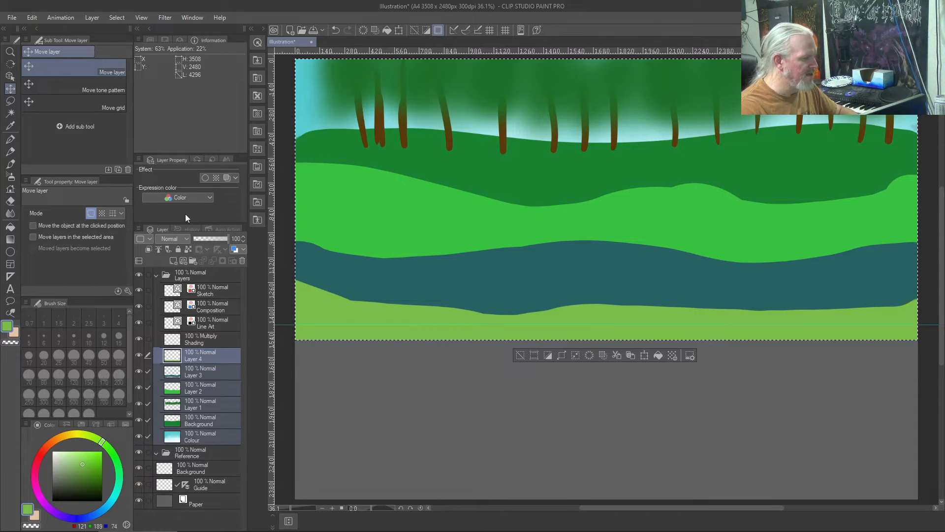
key("Down")
key("Down")
key("Down")
key("Down")
key("Down")
key("Down")
key("Down")
key("Down")
key("Down")
key("Down")
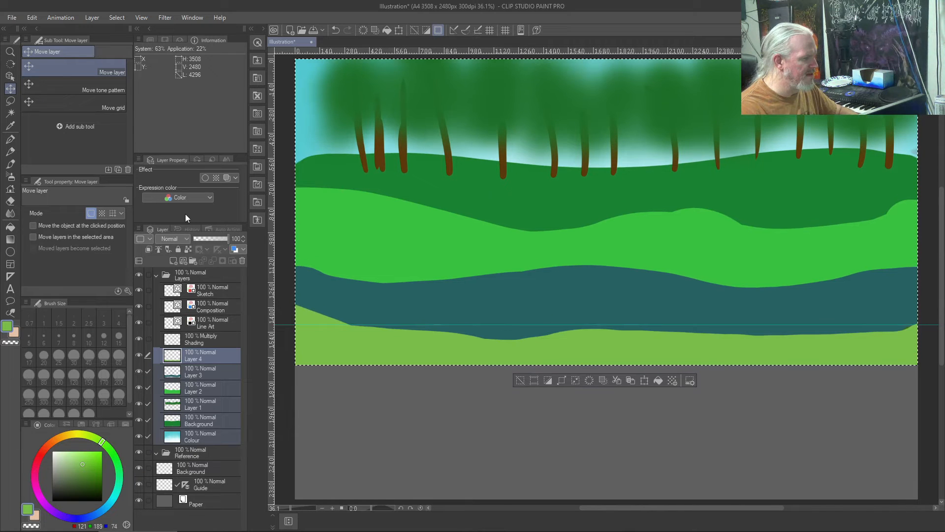
key("Down")
key("Down")
key("Down")
key("Down")
key("Down")
key("Down")
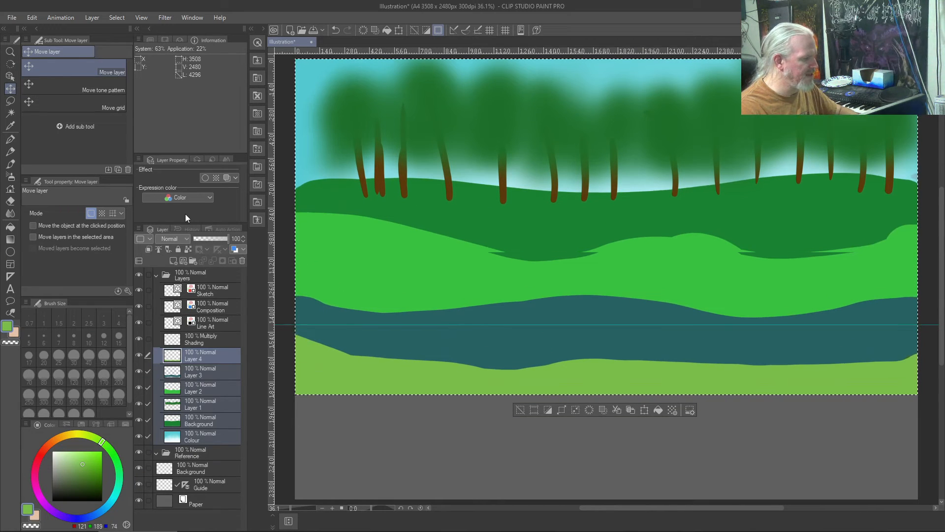
key("Down")
key("Down")
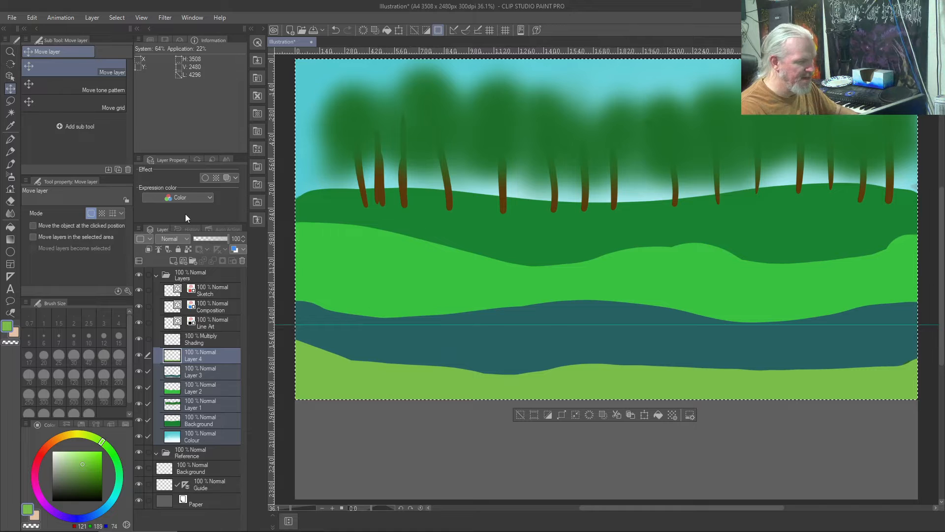
key("Down")
key("Up")
key("Up")
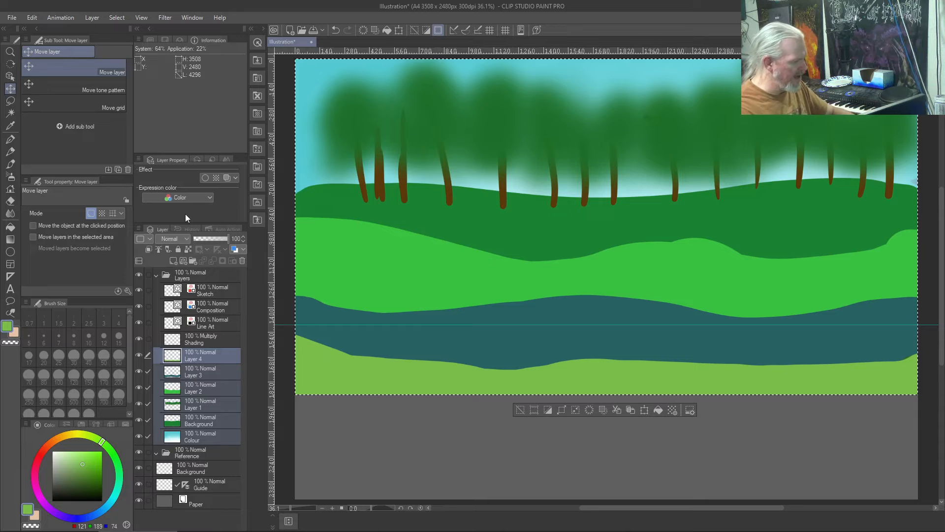
key("ctrl+d")
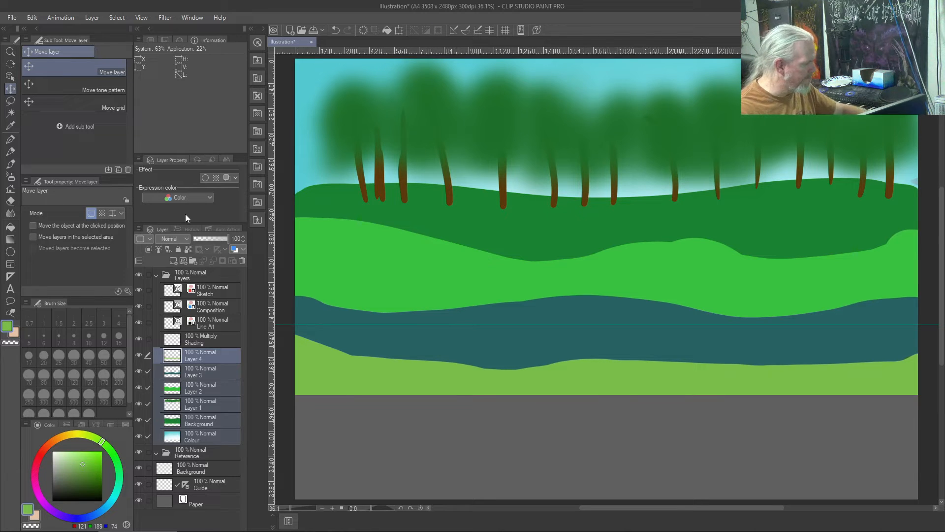
Step: On Layer 4, fill the empty area below the near bank with yellow-green down to the canvas edge using the Custom Test brush
left_click(220, 357)
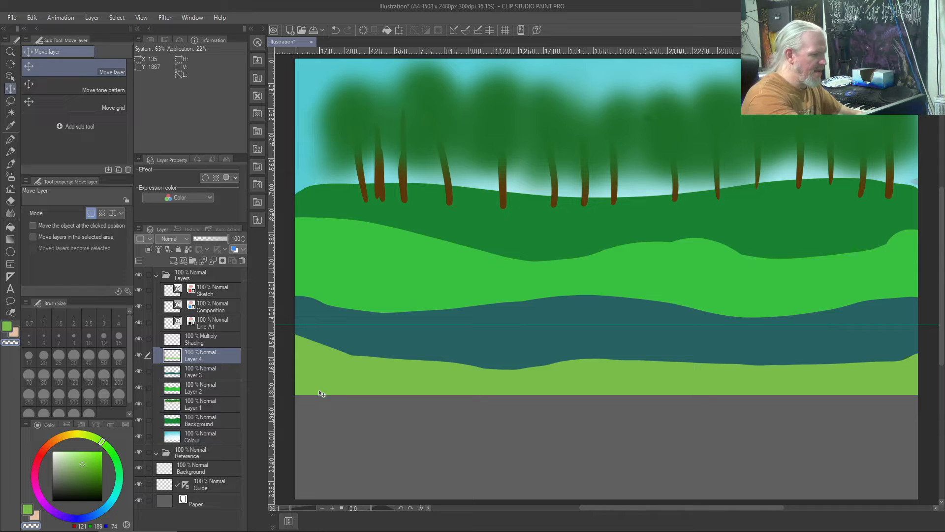
key("b")
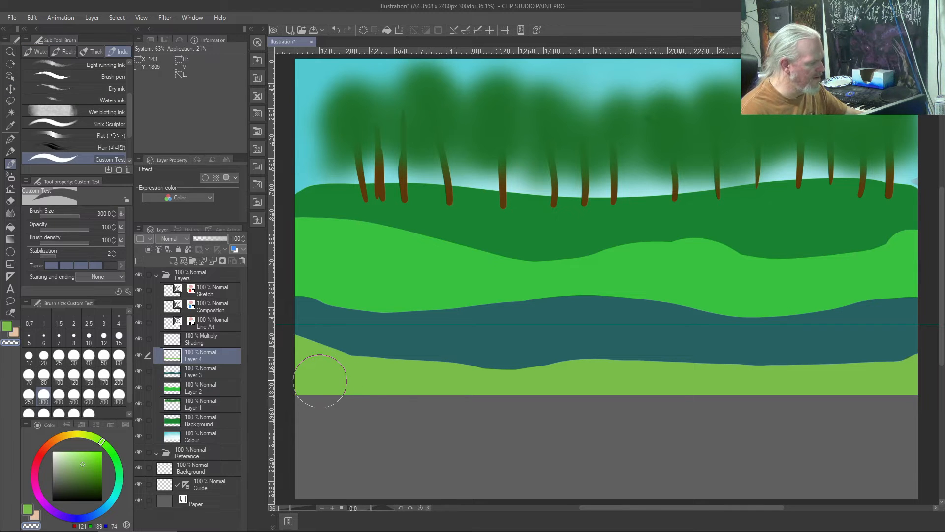
key("c")
mouse_move(296, 399)
left_mouse_down()
mouse_move(325, 414)
mouse_move(912, 410)
left_mouse_up()
mouse_move(736, 412)
left_mouse_down()
mouse_move(897, 428)
mouse_move(896, 481)
mouse_move(812, 434)
mouse_move(644, 464)
mouse_move(781, 451)
mouse_move(576, 472)
mouse_move(477, 453)
mouse_move(552, 489)
mouse_move(310, 404)
mouse_move(360, 478)
mouse_move(447, 460)
left_mouse_up()
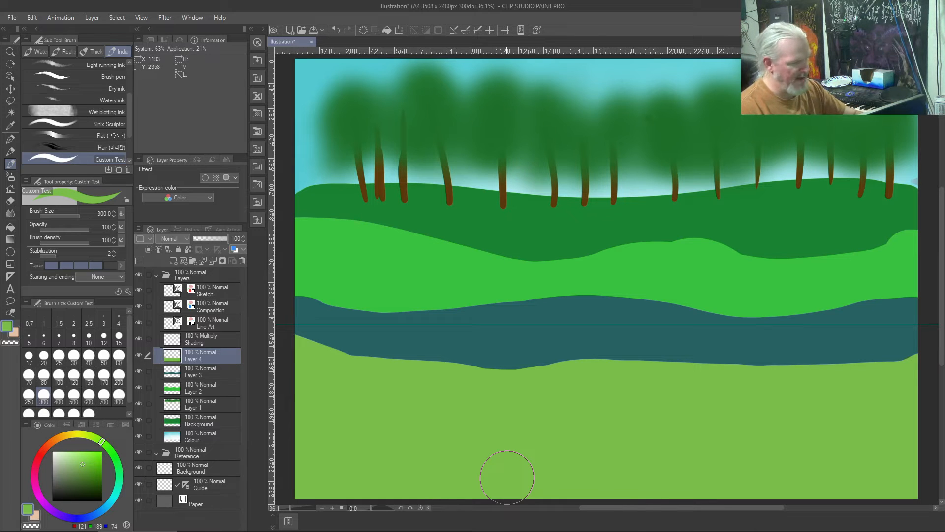
Step: Move the horizon guide up to Y 856, and add a horizontal guide at about Y 1780 and two vertical guides dividing the canvas roughly into thirds
key("y")
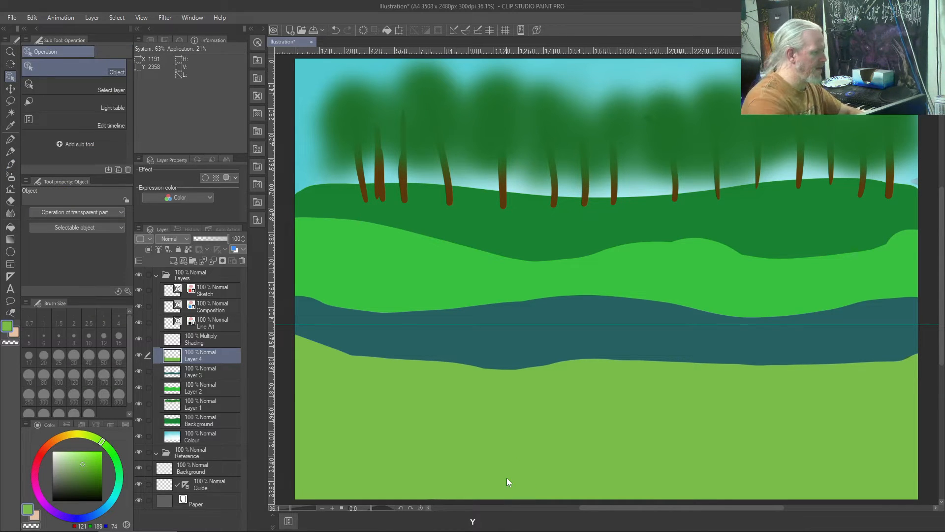
left_click_drag(926, 326, 936, 213)
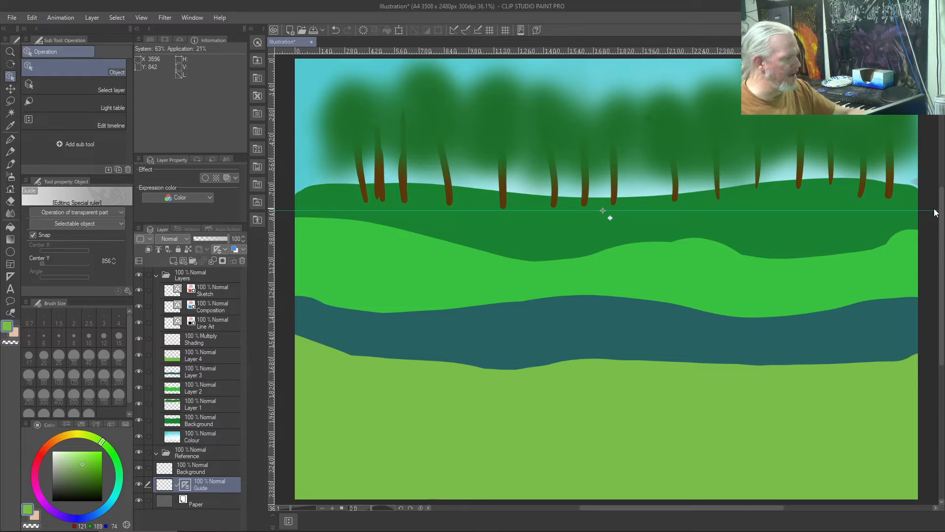
left_click_drag(630, 55, 636, 376)
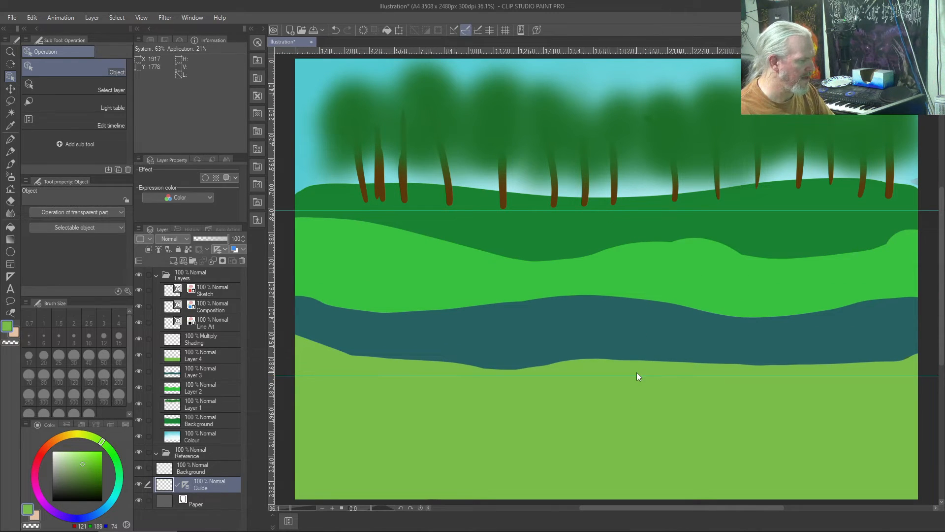
left_click_drag(285, 289, 497, 315)
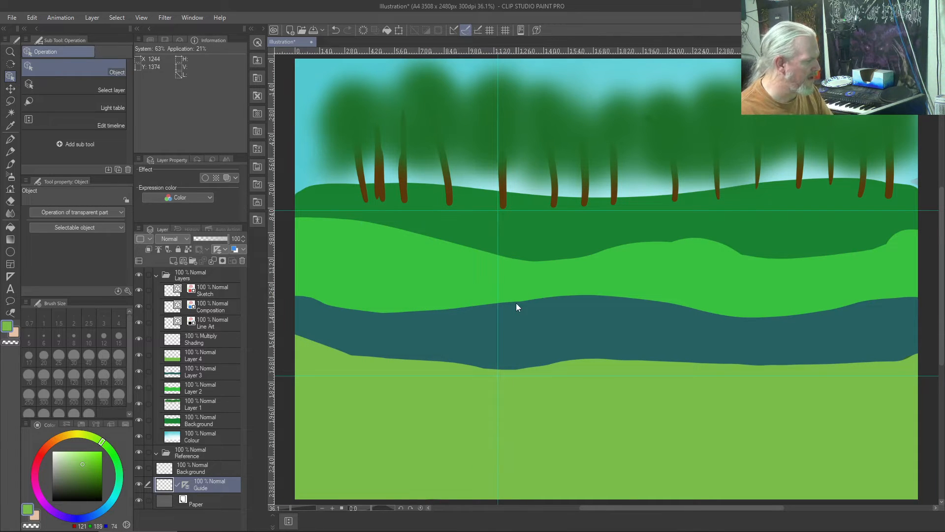
left_click_drag(271, 291, 733, 336)
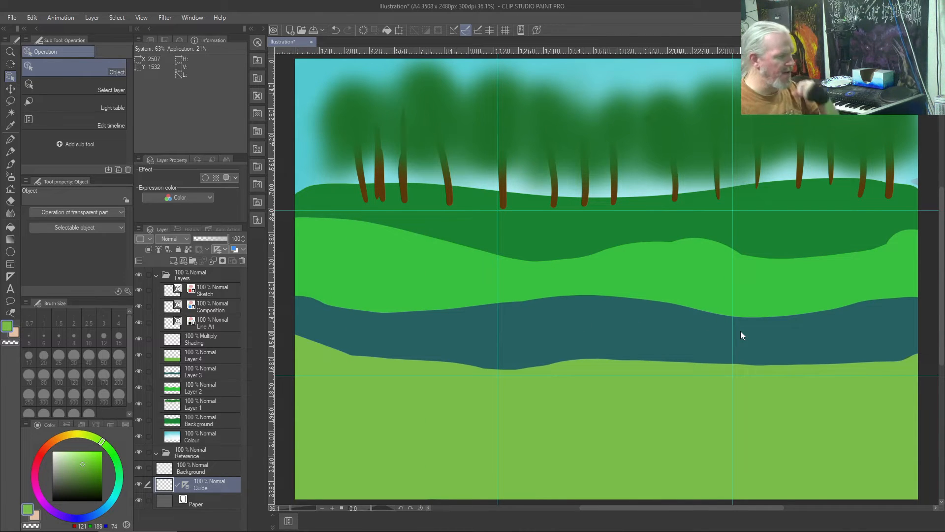
Step: Create a new raster layer and place it directly above Layer 4 in the Layers folder
key("ctrl+shift+n")
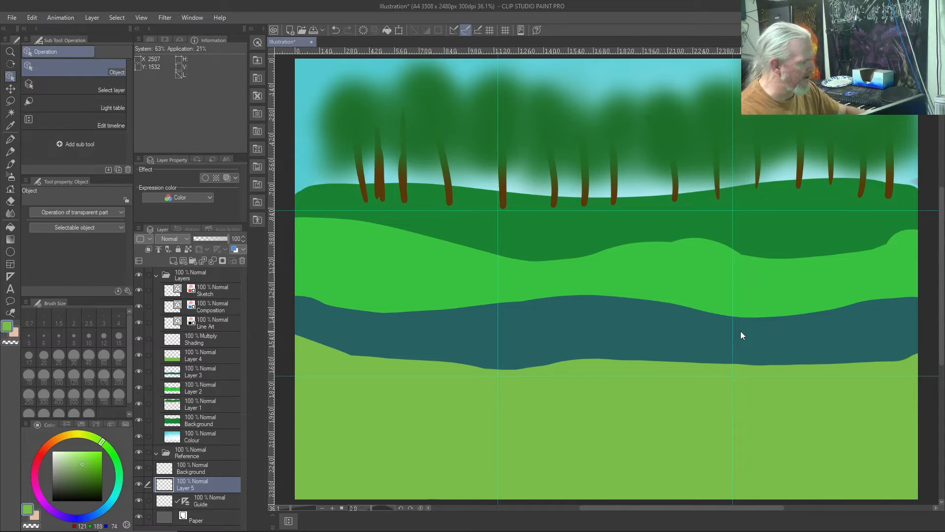
mouse_move(189, 483)
left_mouse_down()
mouse_move(201, 483)
mouse_move(209, 373)
mouse_move(194, 338)
left_mouse_up()
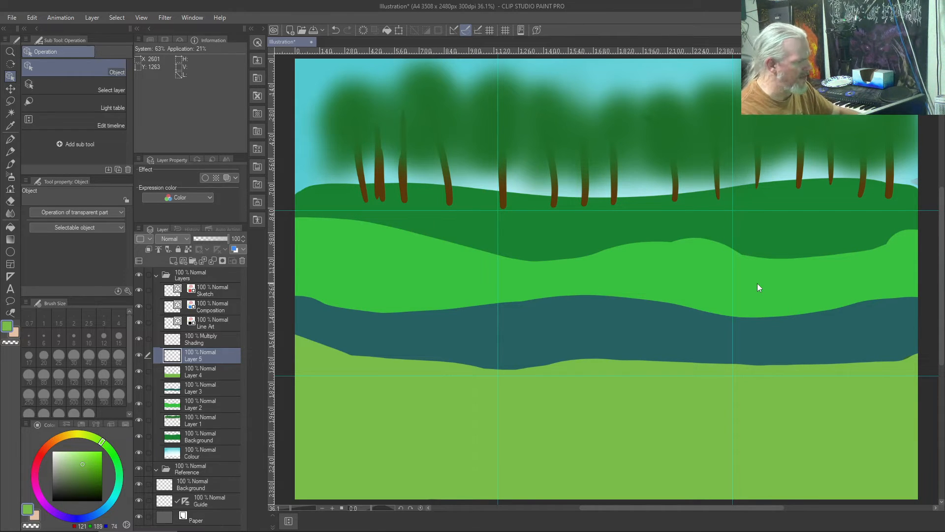
left_click_drag(65, 474, 54, 500)
left_click(211, 286)
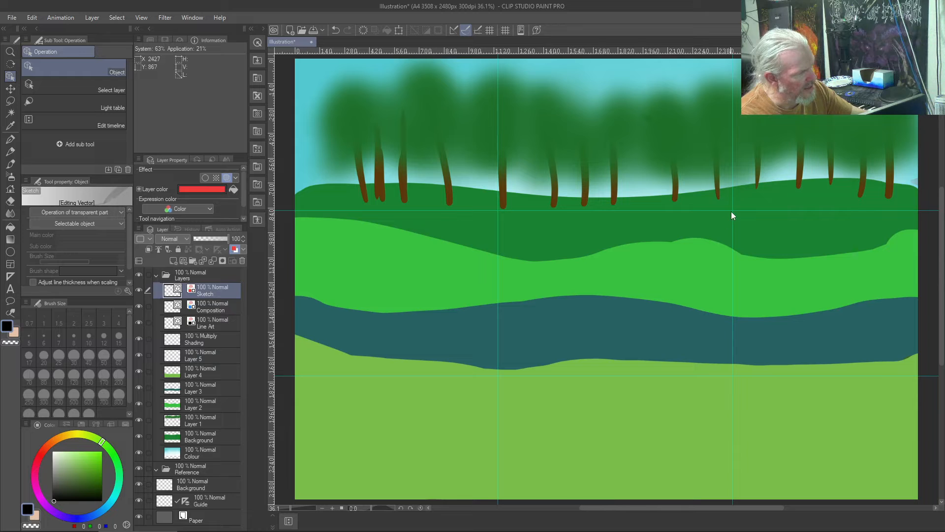
left_click_drag(733, 200, 738, 231)
key("ctrl+z")
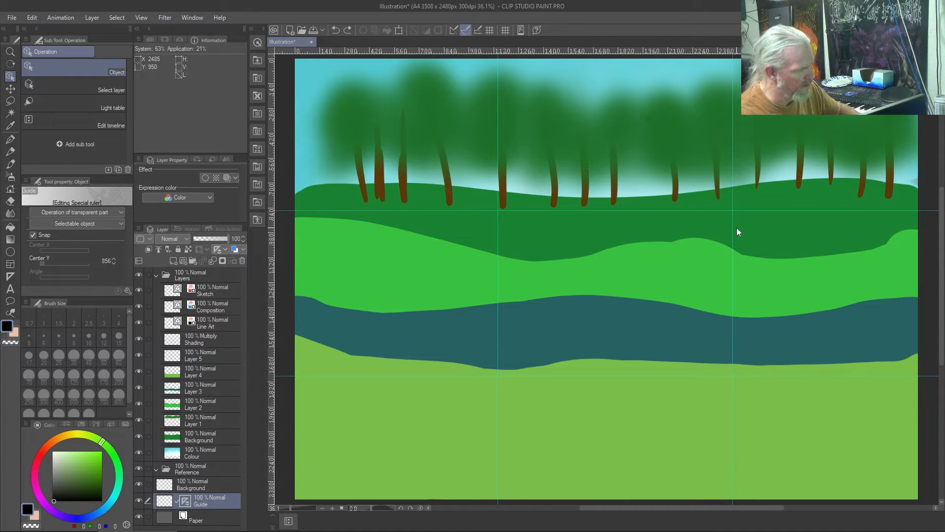
Step: With special ruler snapping off, paint a red standing figure on the Sketch layer along the right-hand vertical guide, using Custom Test at size 300
key("b")
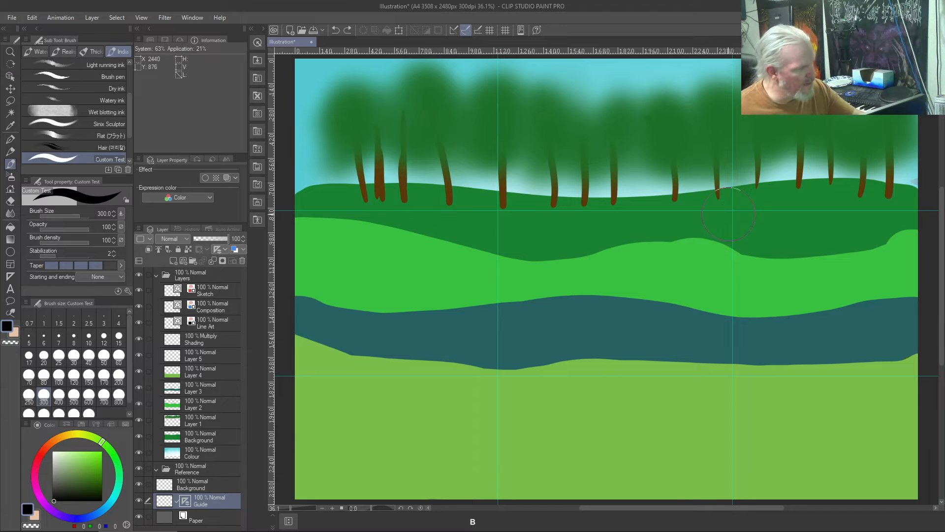
left_click(729, 214)
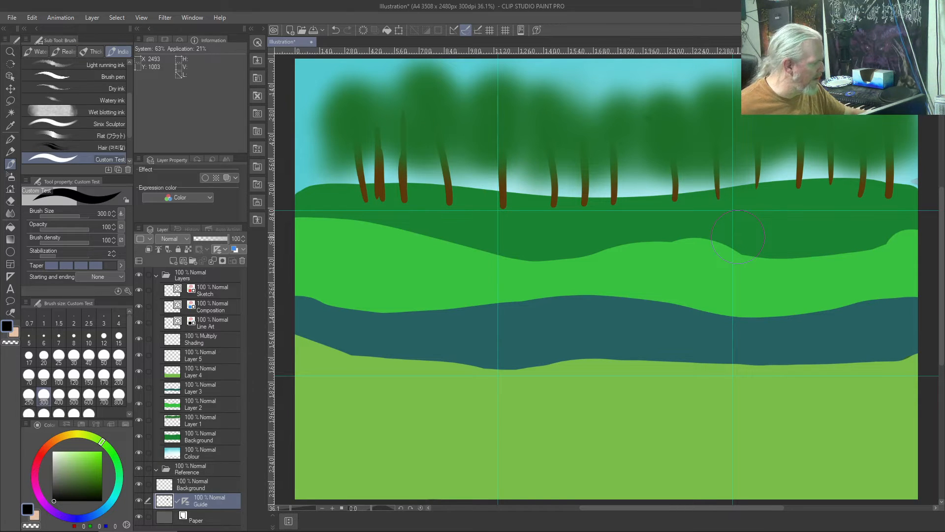
left_click(466, 32)
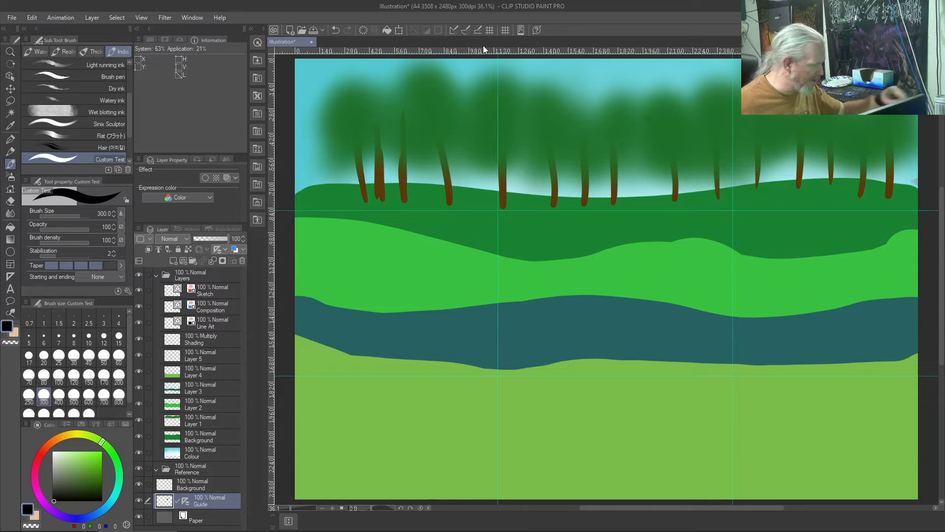
left_click(216, 291)
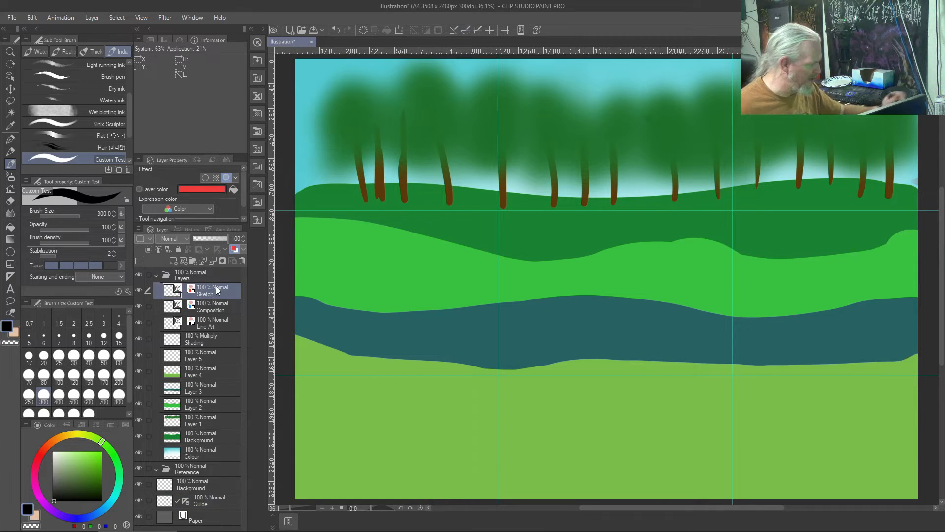
left_click(734, 213)
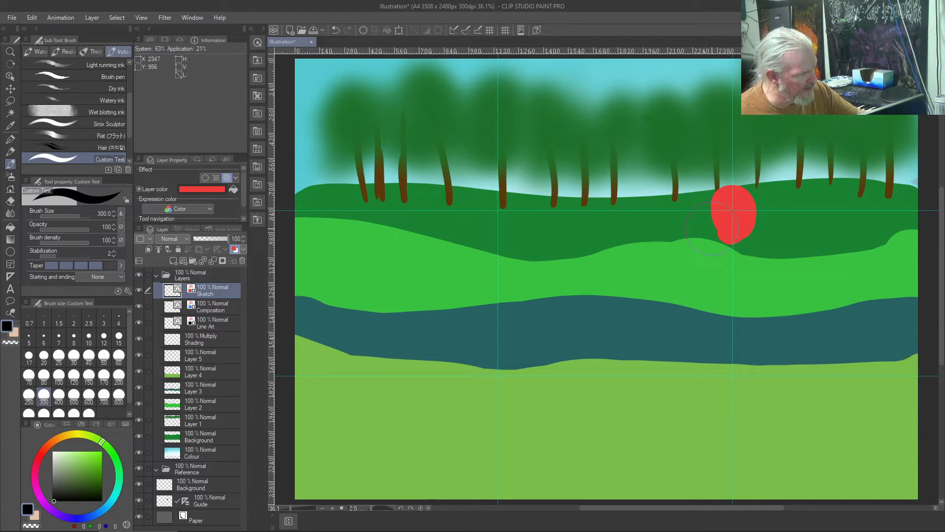
mouse_move(731, 236)
left_mouse_down()
mouse_move(771, 292)
mouse_move(750, 314)
mouse_move(709, 304)
mouse_move(698, 329)
left_mouse_up()
left_click_drag(731, 256, 756, 369)
mouse_move(734, 305)
left_mouse_down()
mouse_move(738, 369)
mouse_move(722, 361)
mouse_move(719, 428)
mouse_move(702, 449)
left_mouse_up()
left_click_drag(735, 381, 758, 446)
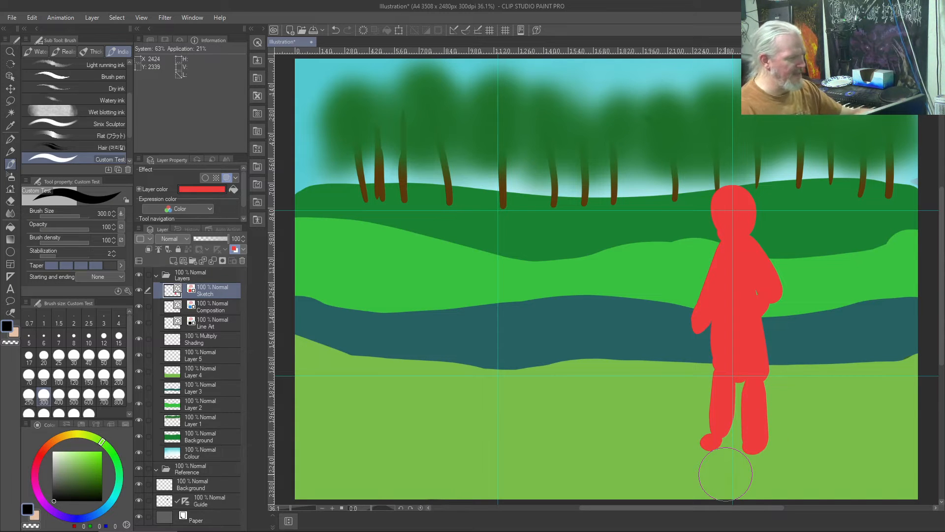
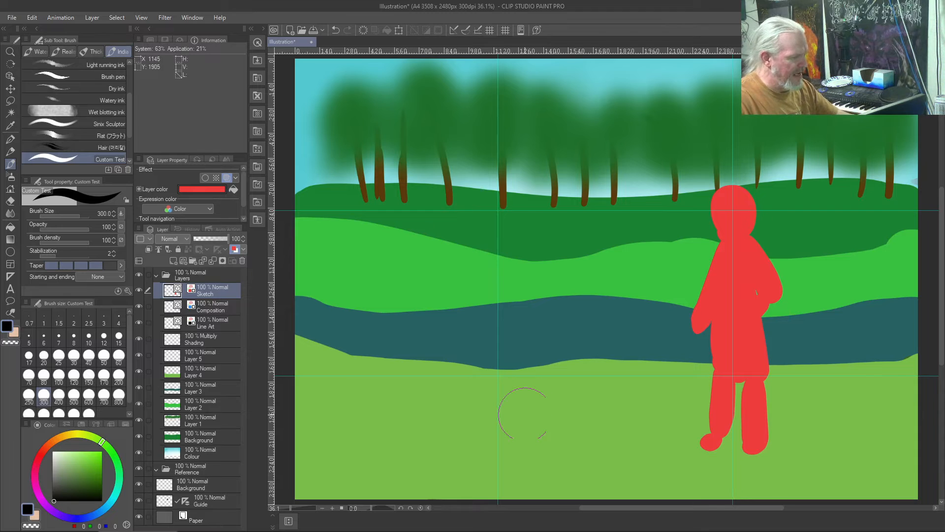
Step: On Layer 5, paint a grey (RGB 119, 119, 119) rock where the left-hand vertical guide crosses the lower horizontal guide
left_click(51, 478)
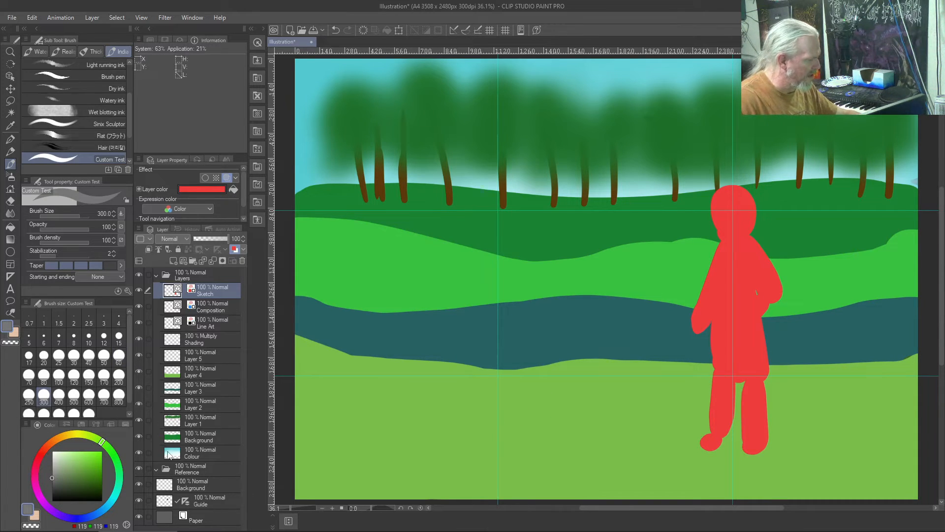
left_click(198, 371)
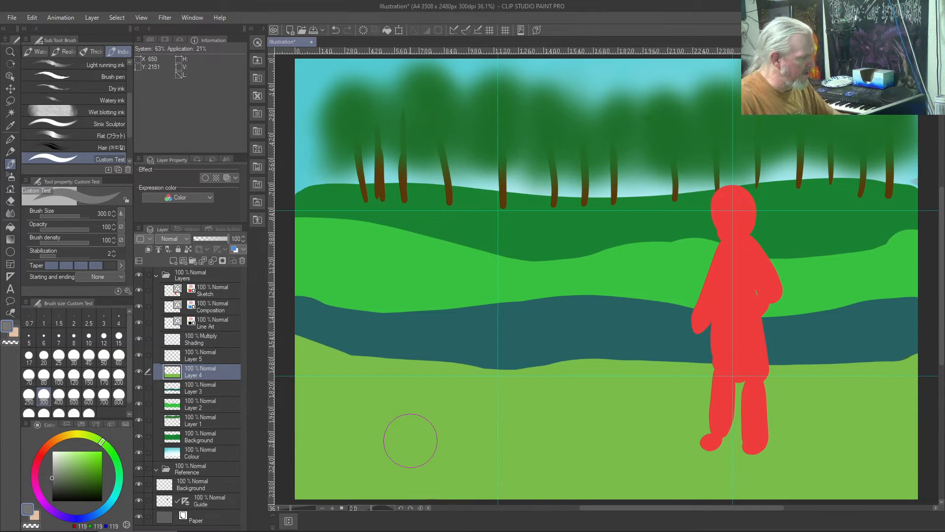
left_click(195, 362)
mouse_move(497, 375)
left_mouse_down()
mouse_move(471, 405)
mouse_move(526, 406)
mouse_move(511, 380)
mouse_move(518, 403)
mouse_move(473, 424)
mouse_move(433, 404)
mouse_move(459, 406)
mouse_move(463, 363)
mouse_move(503, 407)
mouse_move(471, 373)
mouse_move(497, 398)
mouse_move(454, 371)
mouse_move(437, 401)
mouse_move(453, 390)
mouse_move(459, 403)
mouse_move(495, 405)
left_mouse_up()
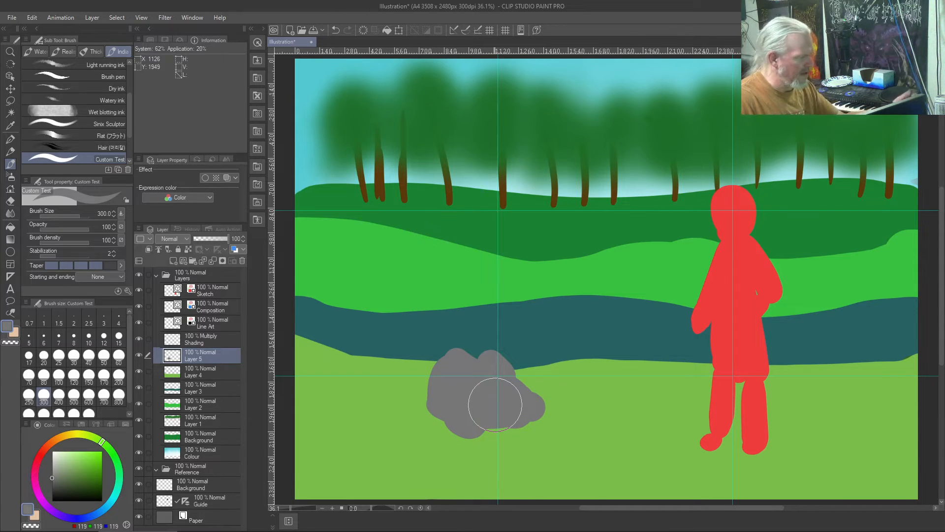
Step: On Layer 1, paint a thicker trunk with spreading roots at the upper-left guide intersection, using sampled trunk brown and brush size 100
left_click(192, 424)
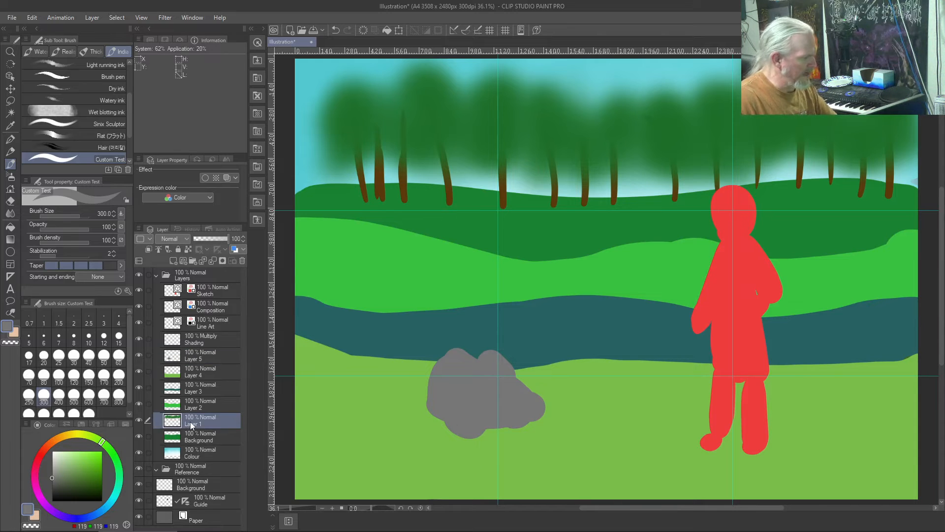
right_click(502, 199)
key("bracketleft")
key("bracketleft")
key("bracketleft")
key("bracketleft")
key("bracketleft")
key("bracketleft")
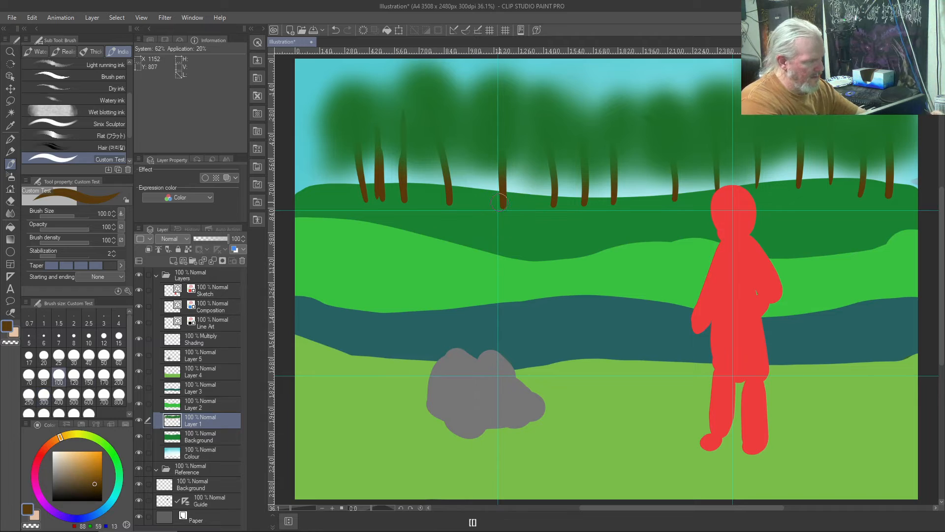
mouse_move(494, 212)
left_mouse_down()
mouse_move(497, 169)
mouse_move(512, 216)
mouse_move(496, 162)
mouse_move(484, 221)
mouse_move(493, 158)
mouse_move(503, 218)
mouse_move(532, 220)
left_mouse_up()
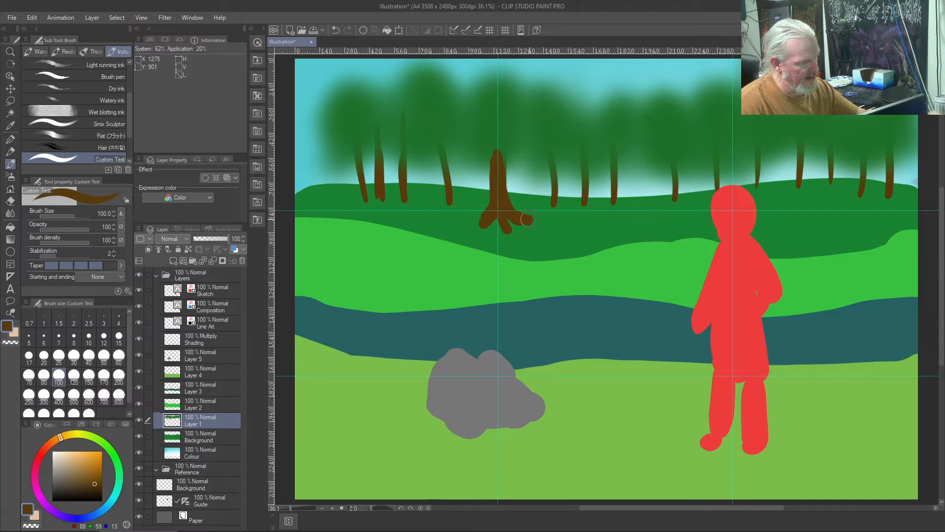
mouse_move(506, 149)
left_mouse_down()
mouse_move(504, 168)
mouse_move(500, 129)
mouse_move(497, 172)
left_mouse_up()
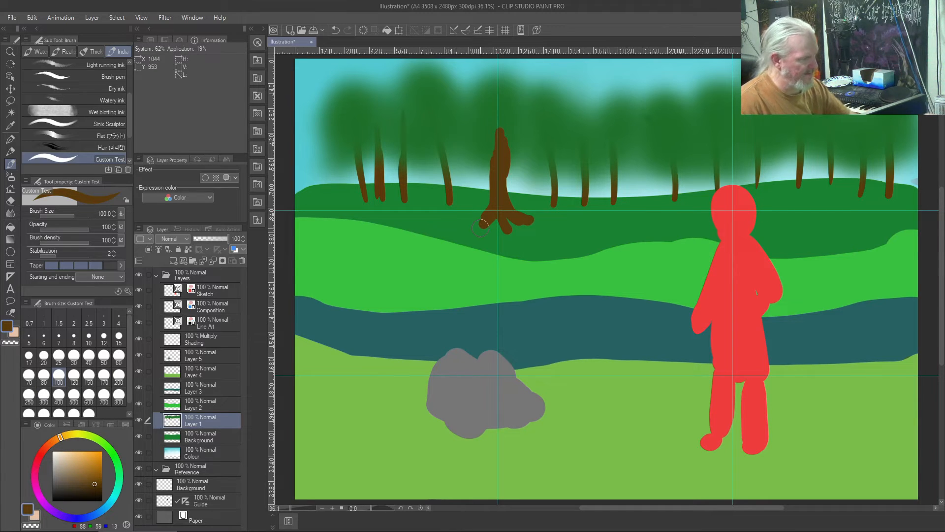
Step: Cover the thick trunk's top with Soft airbrush foliage in the sampled dark green, then in lighter green (RGB 87, 151, 65)
right_click(484, 117)
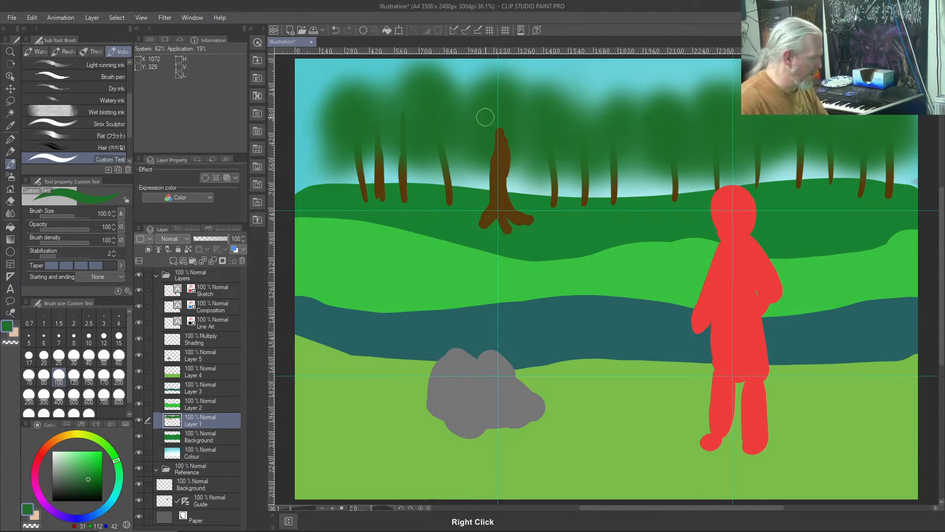
left_click(10, 173)
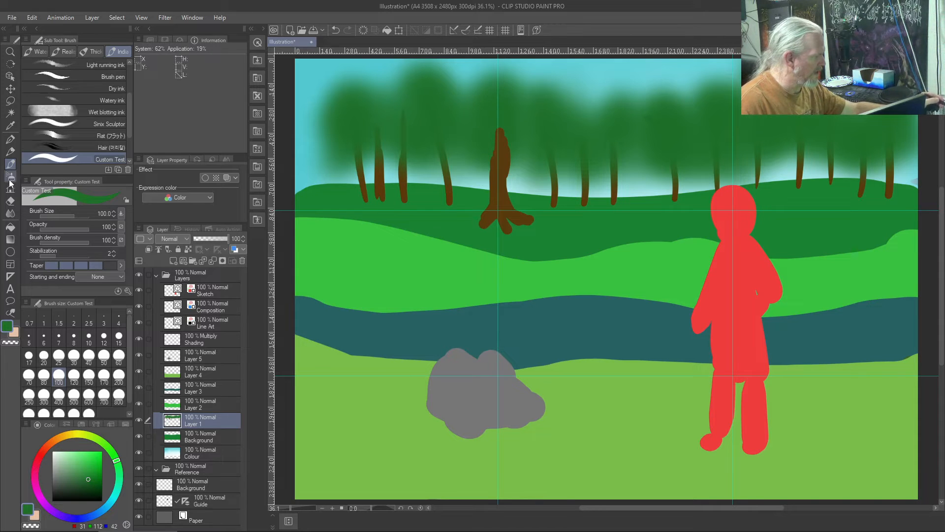
mouse_move(518, 146)
left_mouse_down()
mouse_move(491, 146)
mouse_move(535, 134)
left_mouse_up()
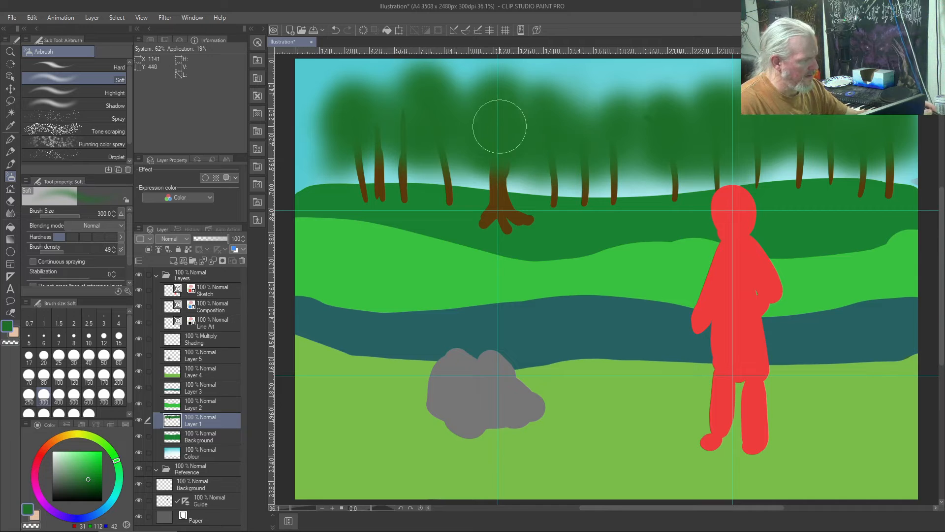
mouse_move(467, 133)
left_mouse_down()
mouse_move(494, 111)
mouse_move(496, 85)
mouse_move(491, 123)
left_mouse_up()
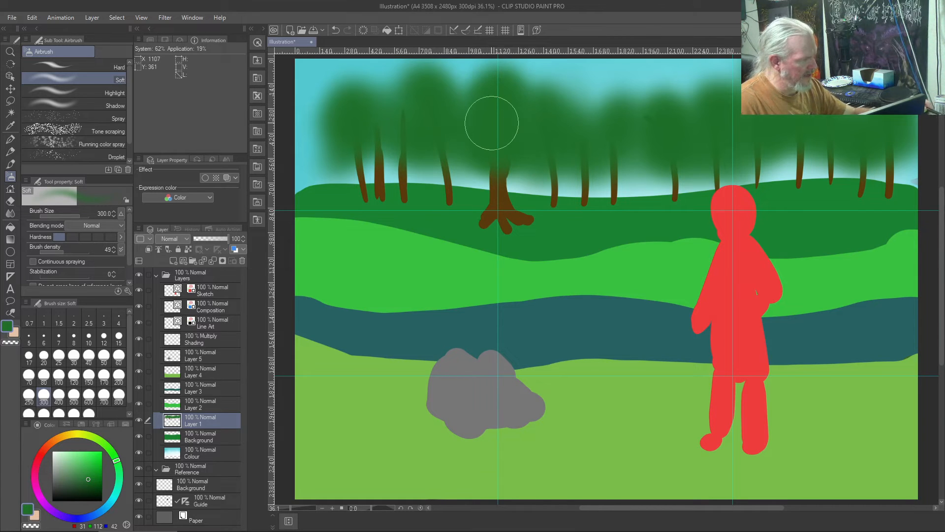
mouse_move(116, 462)
left_mouse_down()
mouse_move(107, 446)
mouse_move(93, 462)
mouse_move(96, 473)
mouse_move(83, 469)
left_mouse_up()
mouse_move(502, 86)
left_mouse_down()
mouse_move(486, 98)
mouse_move(487, 116)
mouse_move(449, 129)
mouse_move(460, 127)
mouse_move(479, 151)
mouse_move(544, 151)
mouse_move(550, 146)
mouse_move(519, 112)
mouse_move(536, 120)
mouse_move(515, 98)
mouse_move(521, 84)
mouse_move(485, 84)
mouse_move(457, 104)
mouse_move(467, 122)
mouse_move(458, 108)
mouse_move(481, 81)
mouse_move(532, 106)
left_mouse_up()
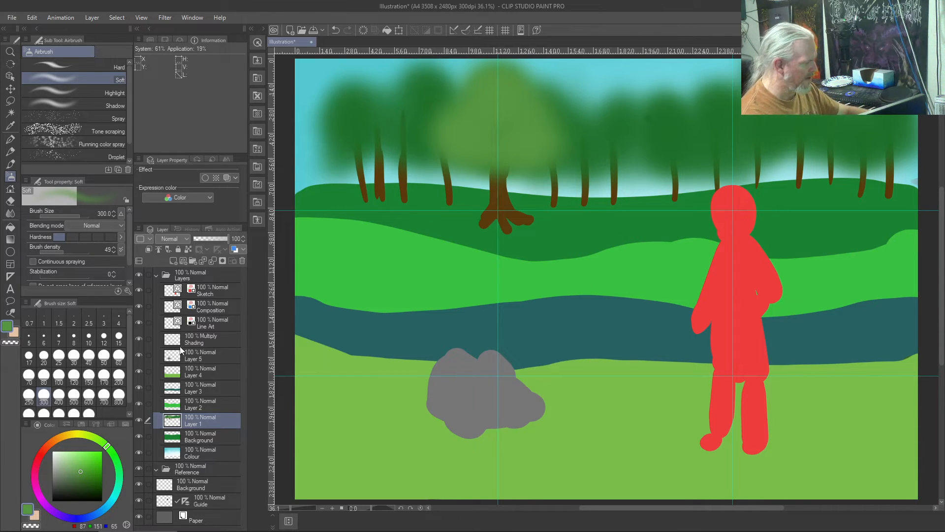
Step: On the Composition layer, paint a blue stick-like figure with raised arms and a bent knee between the rock and the red figure, using Custom Test
left_click(213, 303)
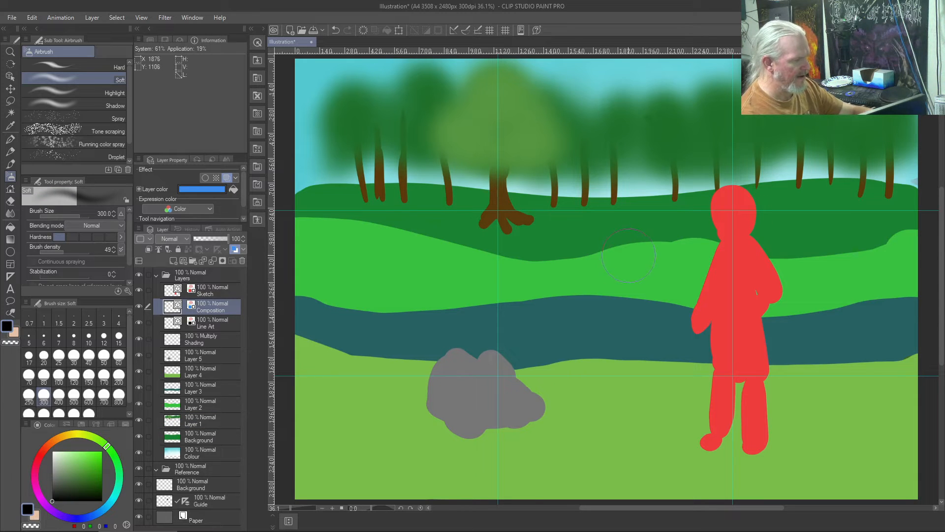
mouse_move(641, 420)
left_mouse_down()
mouse_move(599, 353)
mouse_move(610, 386)
left_mouse_up()
key("ctrl+z")
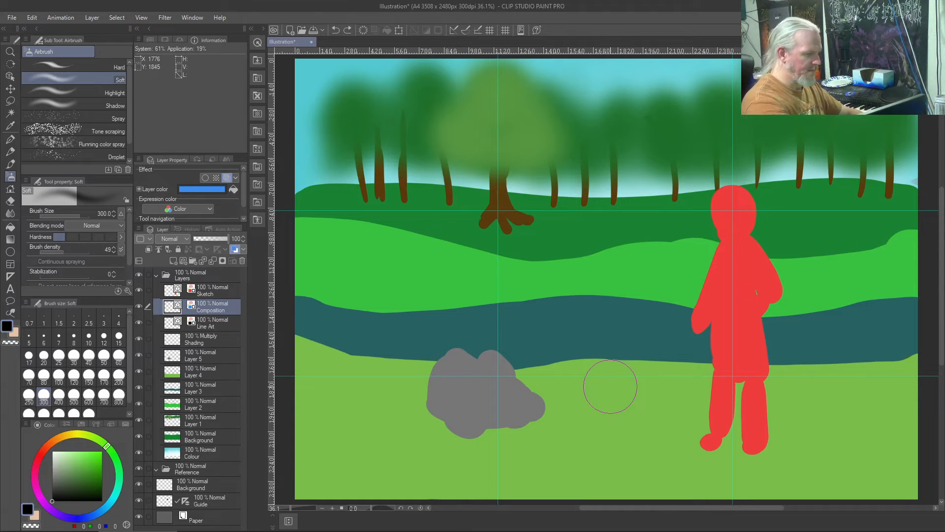
key("b")
mouse_move(586, 352)
left_mouse_down()
mouse_move(610, 373)
mouse_move(585, 356)
mouse_move(609, 327)
mouse_move(602, 414)
mouse_move(585, 413)
left_mouse_up()
mouse_move(611, 325)
left_mouse_down()
mouse_move(605, 259)
mouse_move(642, 248)
mouse_move(615, 196)
left_mouse_up()
mouse_move(602, 260)
left_mouse_down()
mouse_move(523, 250)
mouse_move(525, 242)
left_mouse_up()
mouse_move(593, 233)
left_mouse_down()
mouse_move(593, 225)
mouse_move(607, 243)
mouse_move(588, 225)
left_mouse_up()
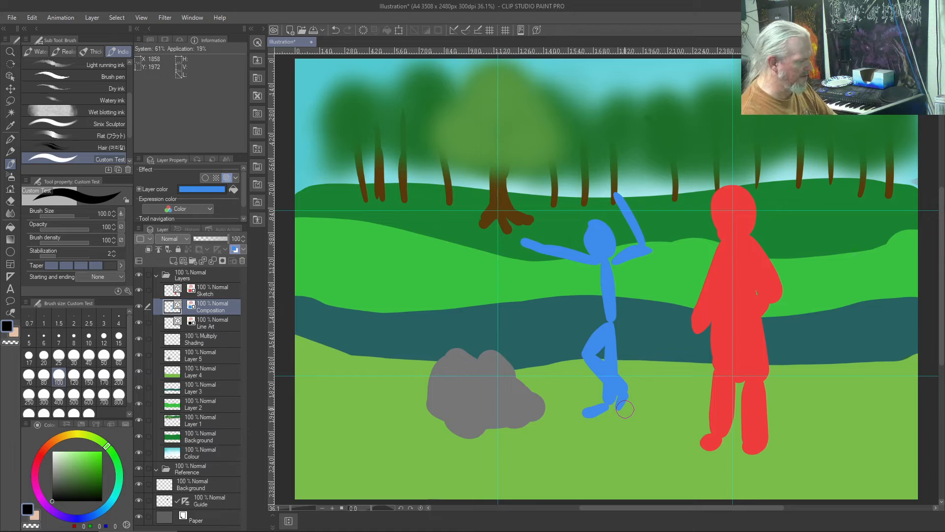
Step: On Layer 5, paint rough grey strokes, sampled from the rock, as a rocky path across the near bank beneath the figures
right_click(469, 413)
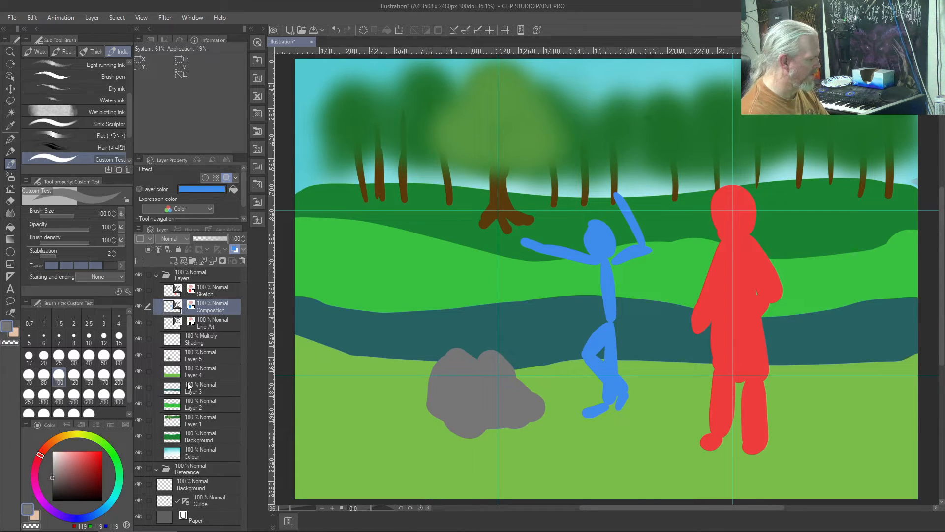
left_click(197, 363)
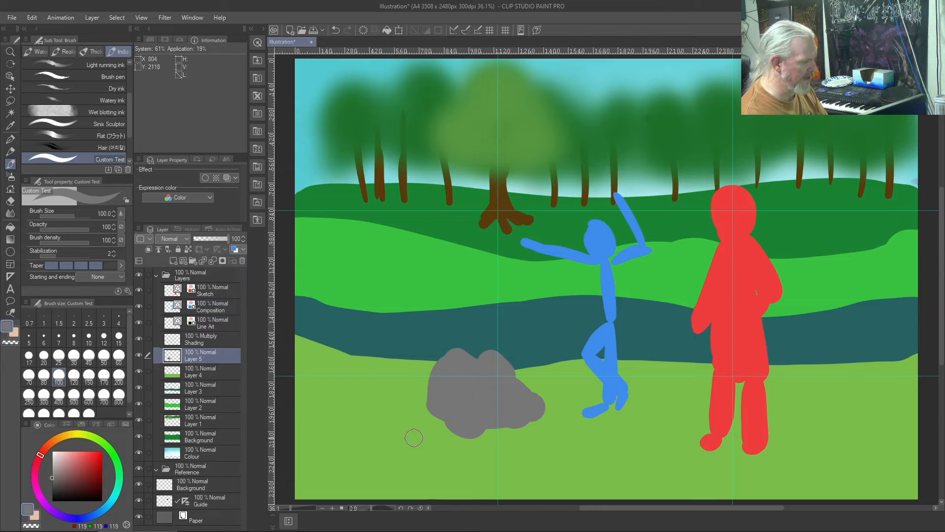
left_click_drag(379, 445, 430, 437)
left_click_drag(437, 447, 471, 446)
mouse_move(491, 449)
left_mouse_down()
mouse_move(503, 452)
mouse_move(512, 438)
mouse_move(648, 427)
mouse_move(556, 416)
mouse_move(640, 420)
mouse_move(642, 438)
mouse_move(551, 449)
left_mouse_up()
mouse_move(629, 436)
left_mouse_down()
mouse_move(665, 410)
mouse_move(551, 421)
mouse_move(584, 439)
mouse_move(552, 398)
mouse_move(586, 401)
mouse_move(546, 392)
mouse_move(653, 404)
mouse_move(578, 402)
mouse_move(616, 399)
mouse_move(560, 409)
mouse_move(632, 409)
mouse_move(543, 422)
mouse_move(581, 422)
mouse_move(465, 425)
mouse_move(430, 410)
mouse_move(397, 420)
mouse_move(305, 406)
mouse_move(417, 411)
mouse_move(412, 425)
mouse_move(371, 394)
mouse_move(420, 412)
mouse_move(312, 401)
mouse_move(491, 409)
mouse_move(602, 399)
mouse_move(735, 430)
mouse_move(919, 425)
mouse_move(912, 441)
mouse_move(860, 467)
mouse_move(904, 461)
mouse_move(745, 456)
mouse_move(604, 434)
mouse_move(692, 445)
mouse_move(490, 449)
mouse_move(468, 436)
mouse_move(362, 445)
left_mouse_up()
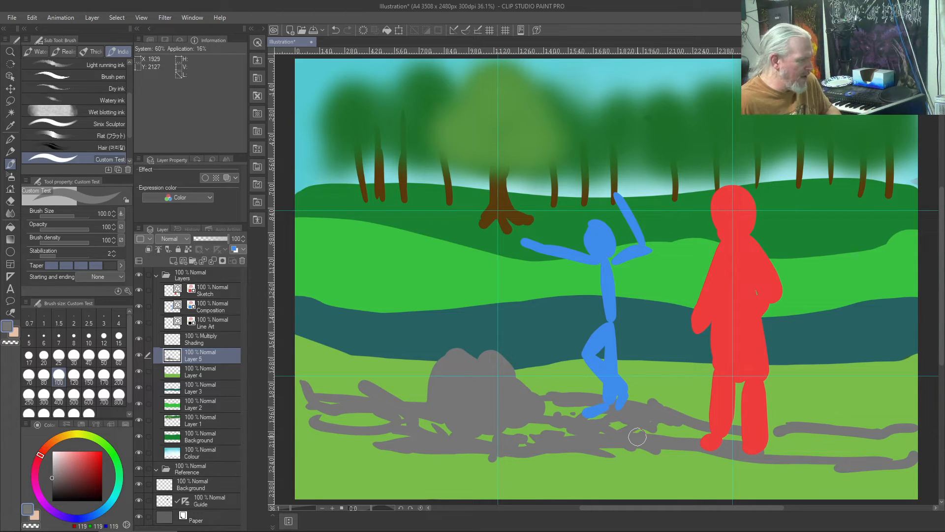
Step: Hide the Guide layer to check the whole composition at thumbnail size
scroll(623, 278, "down", 3)
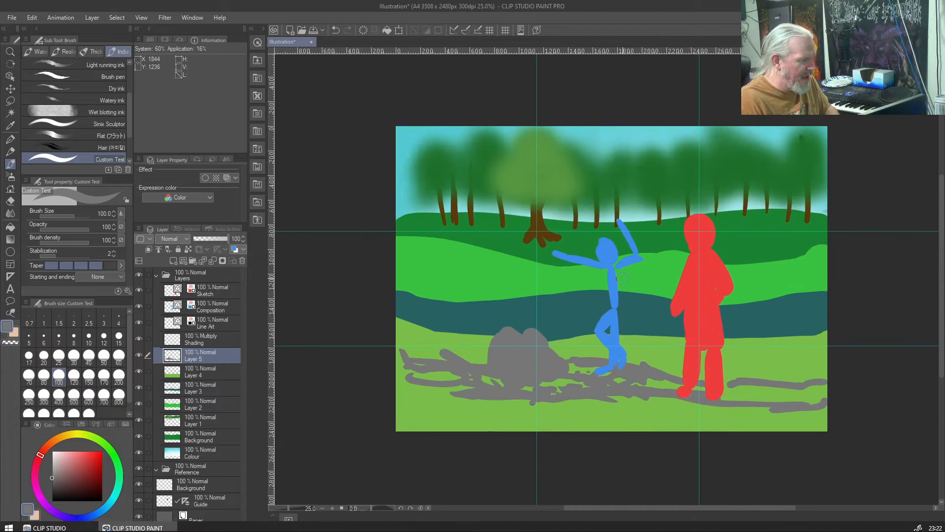
scroll(622, 278, "down", 4)
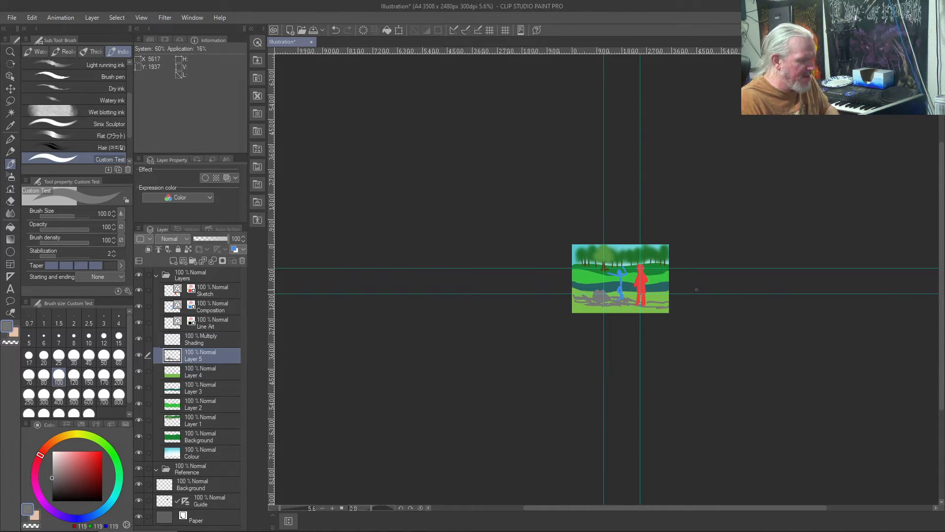
scroll(654, 282, "down", 4)
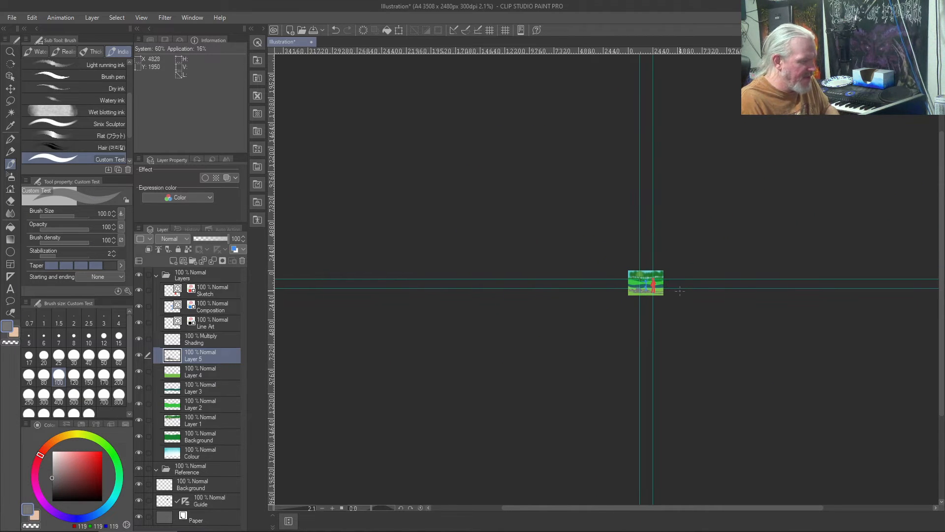
scroll(684, 292, "up", 1)
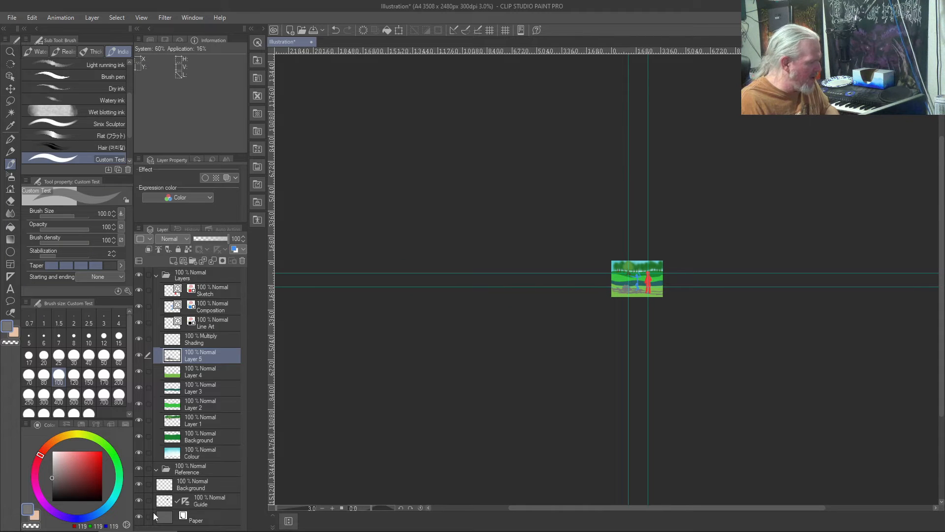
left_click(184, 499)
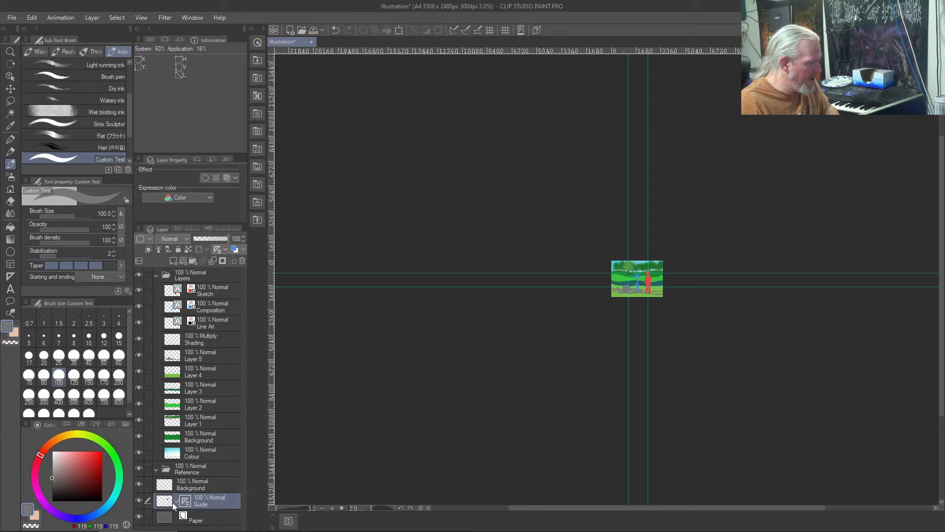
left_click(136, 501)
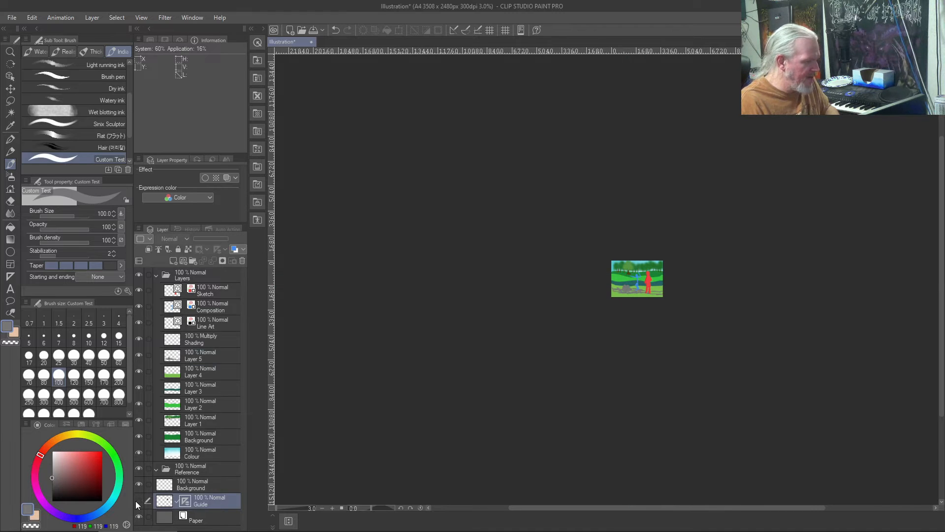
Step: Examine the composition without guides from thumbnail size up to a close view of the blue figure and at full-canvas view
scroll(684, 266, "up", 3)
scroll(685, 266, "down", 1)
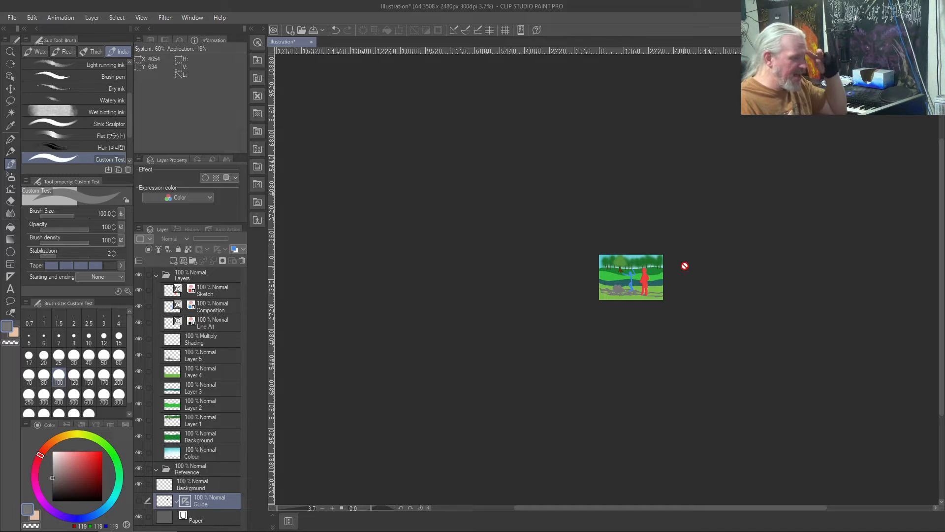
scroll(685, 266, "up", 8)
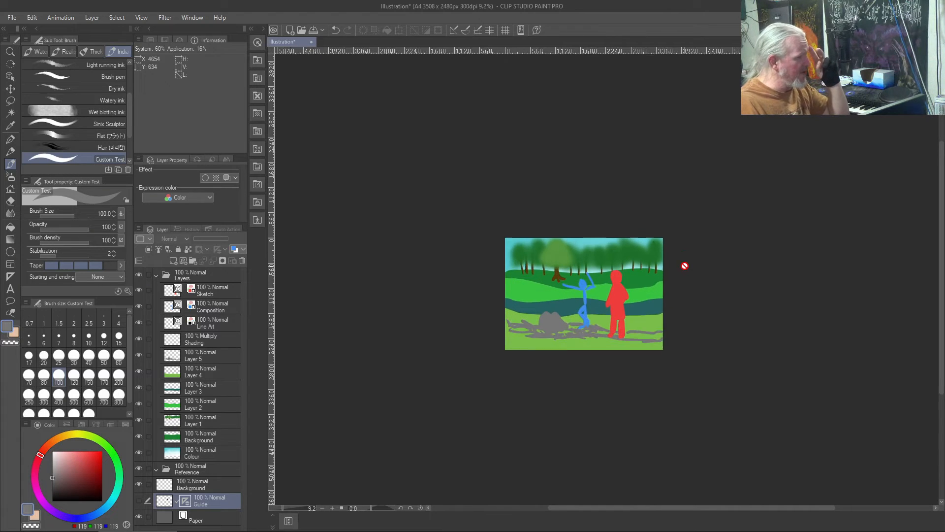
scroll(685, 268, "up", 2)
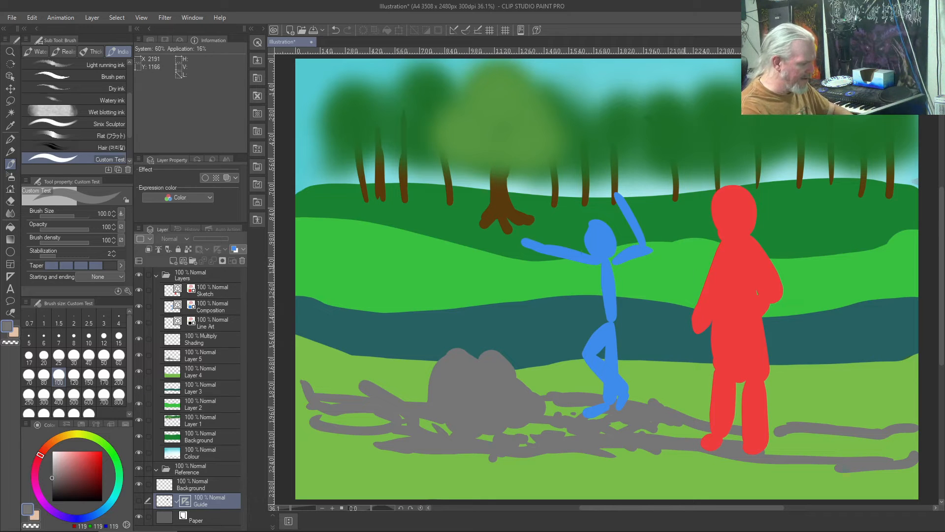
scroll(686, 267, "up", 3)
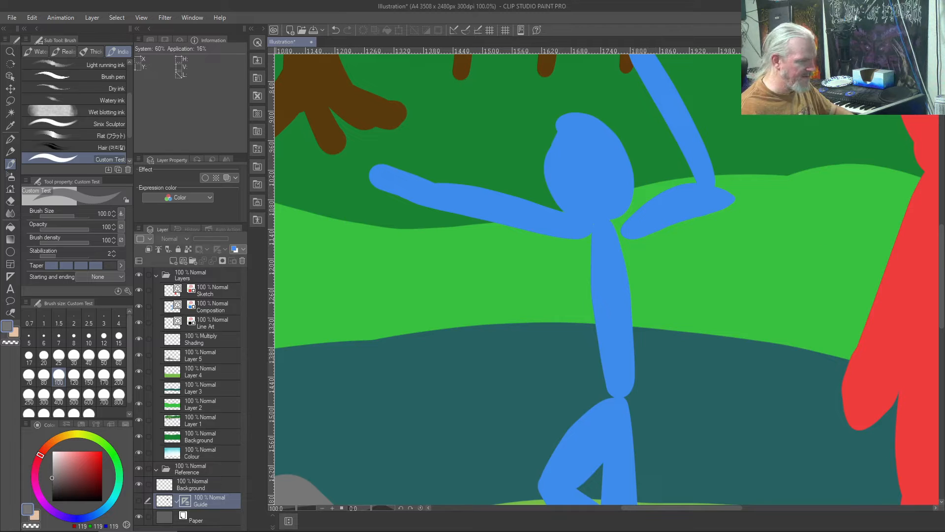
left_click_drag(941, 276, 939, 306)
key("ctrl+0")
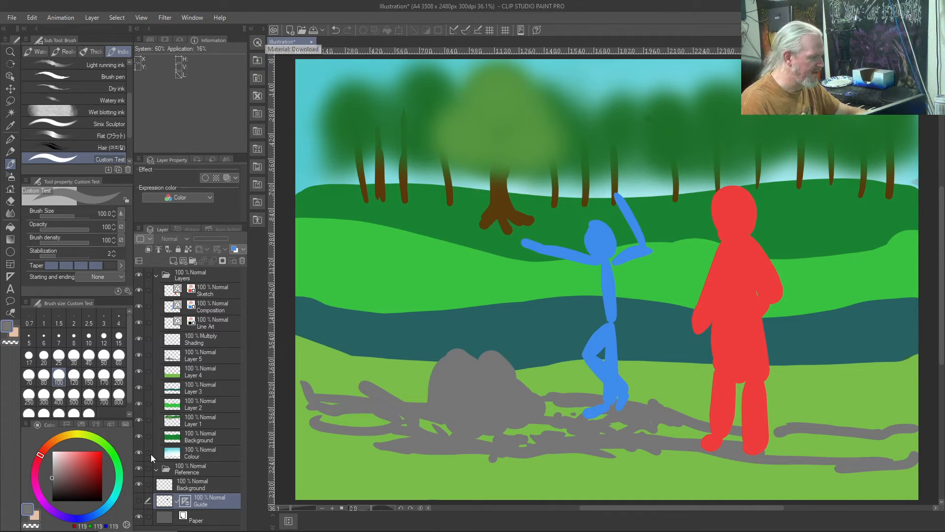
Step: Switch to the CLIP STUDIO launcher and open CLIP STUDIO ASSETS with its material search ready for a search term
left_click(49, 524)
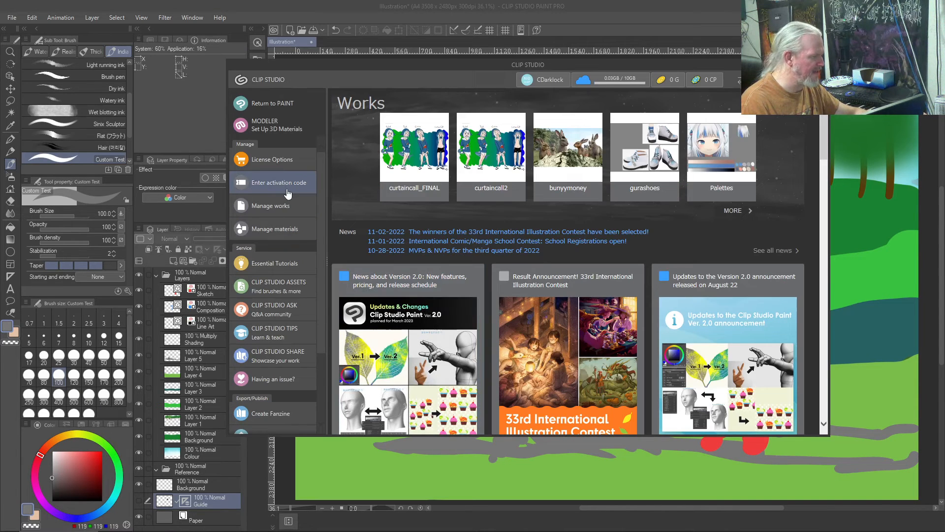
left_click(281, 285)
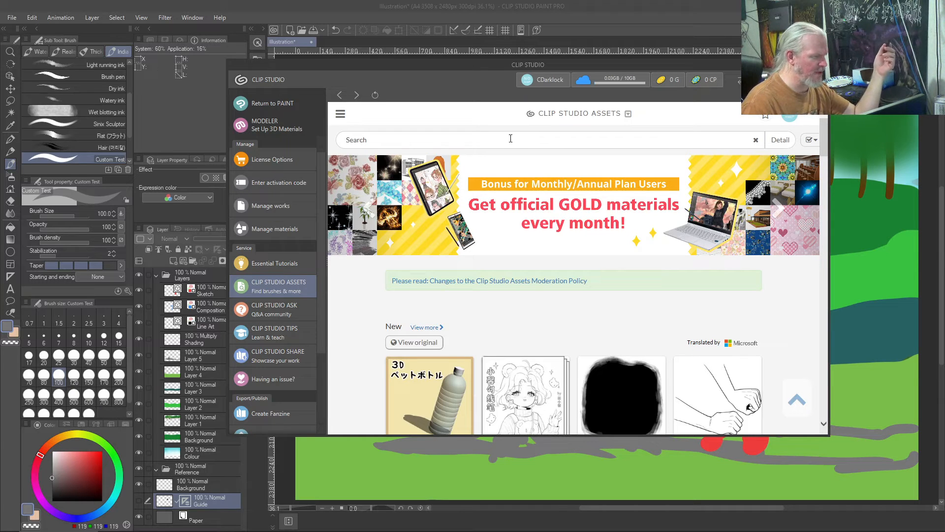
left_click(510, 138)
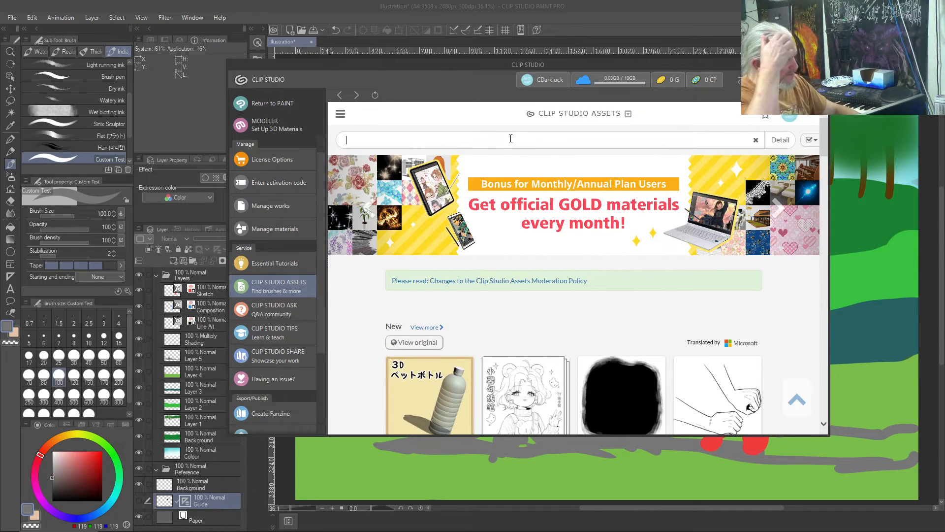
Step: Search the assets for "grass", filtered to brushes for CLIP STUDIO PAINT PRO/EX that are free
type("arass")
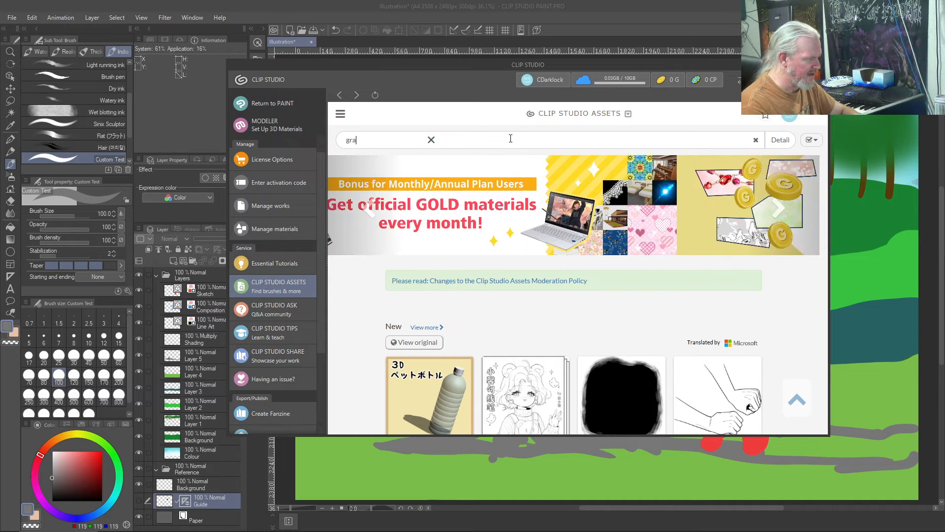
left_click(779, 142)
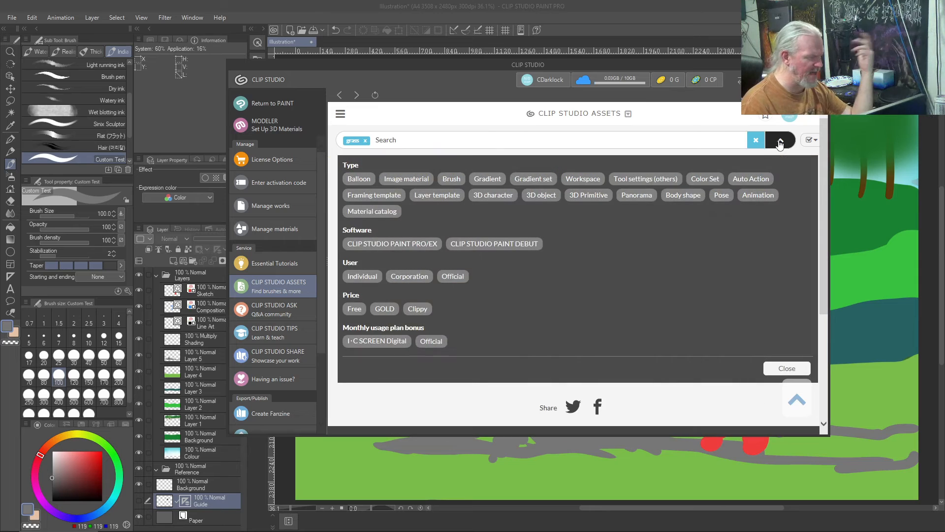
left_click(451, 179)
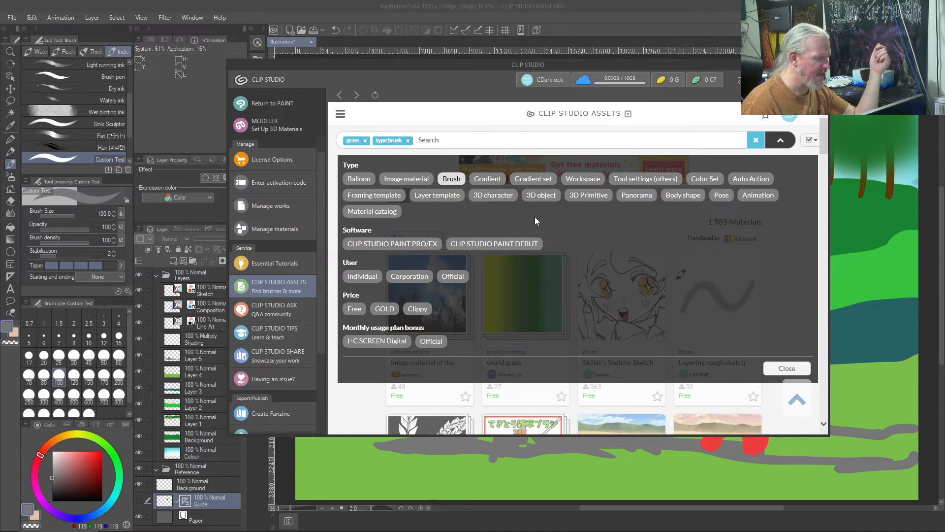
left_click(390, 249)
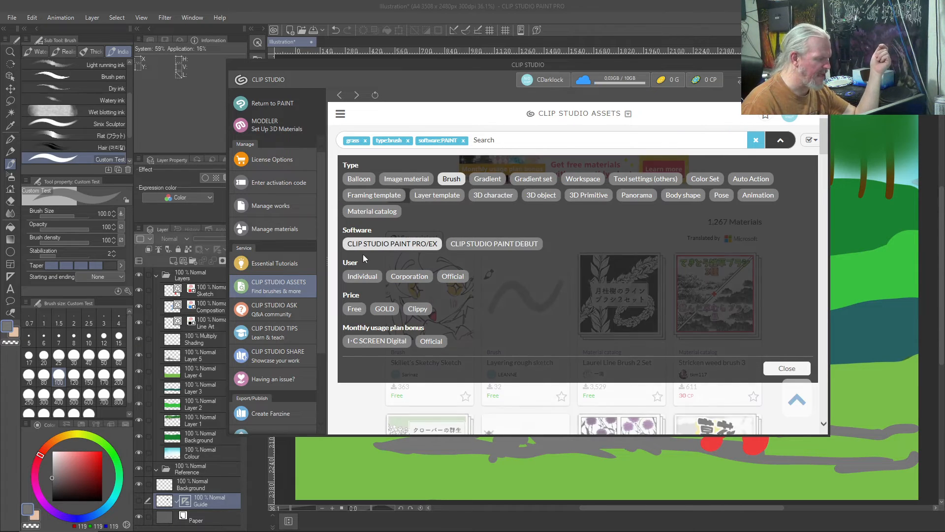
left_click(360, 310)
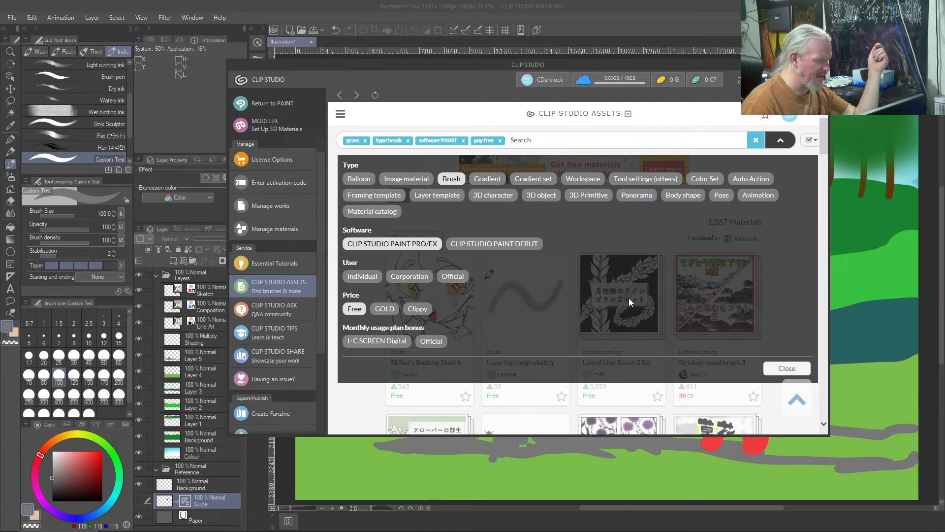
left_click(806, 371)
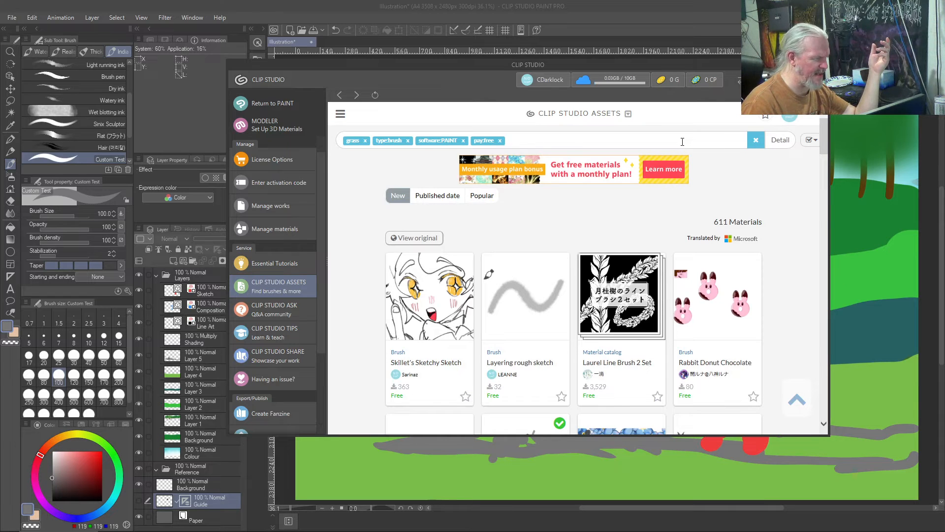
Step: Browse the grass brush results and open the page of the Grazz material catalog
scroll(768, 204, "down", 1)
scroll(772, 202, "up", 1)
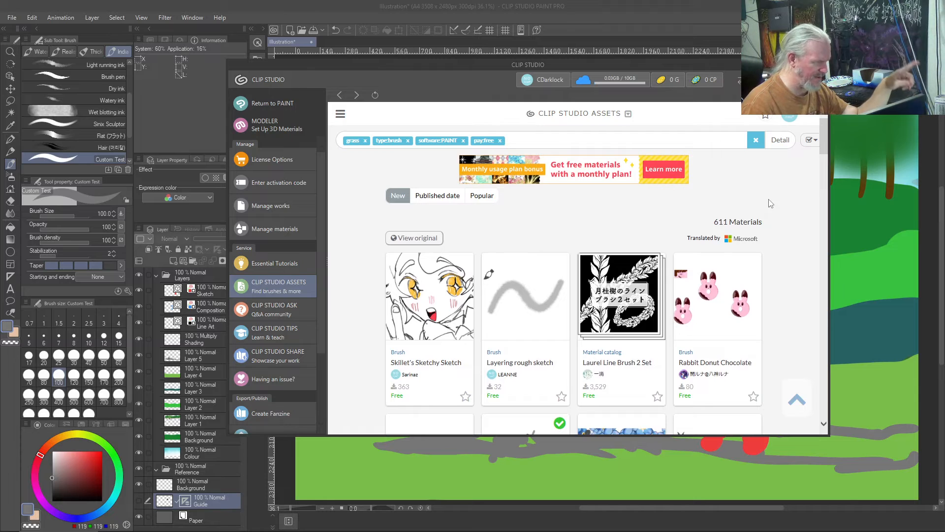
scroll(770, 204, "down", 3)
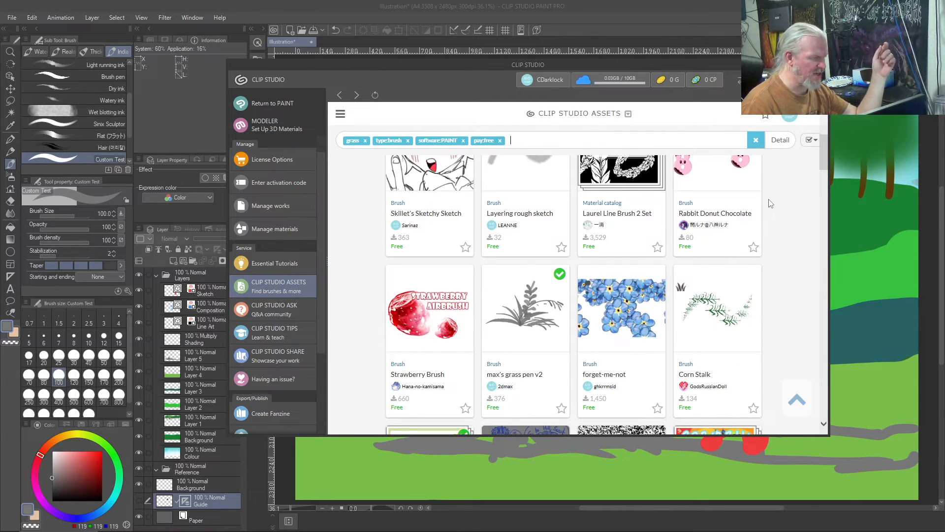
scroll(770, 203, "down", 1)
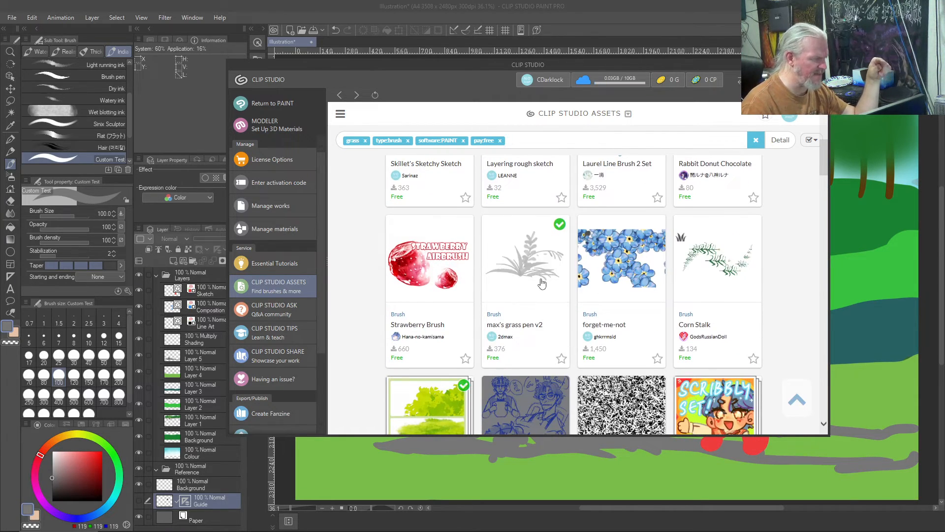
scroll(780, 246, "down", 1)
scroll(781, 246, "down", 10)
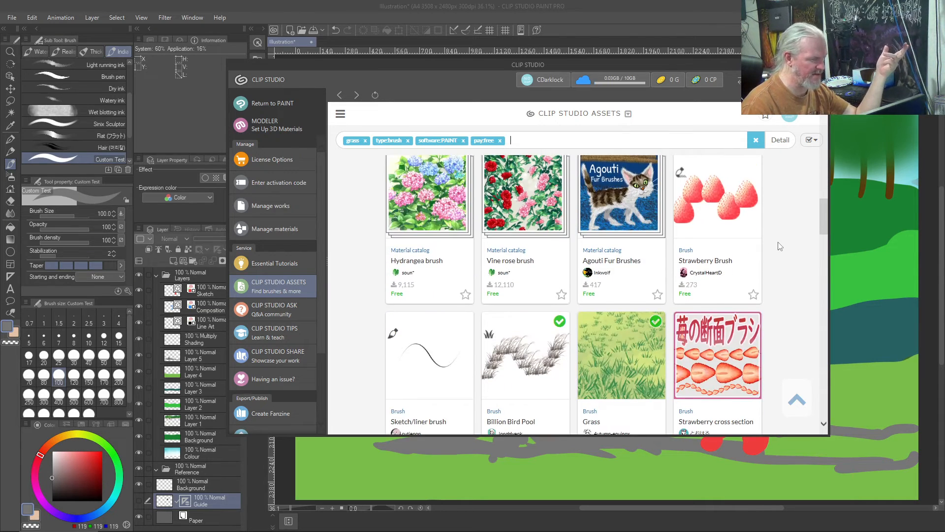
scroll(780, 246, "down", 4)
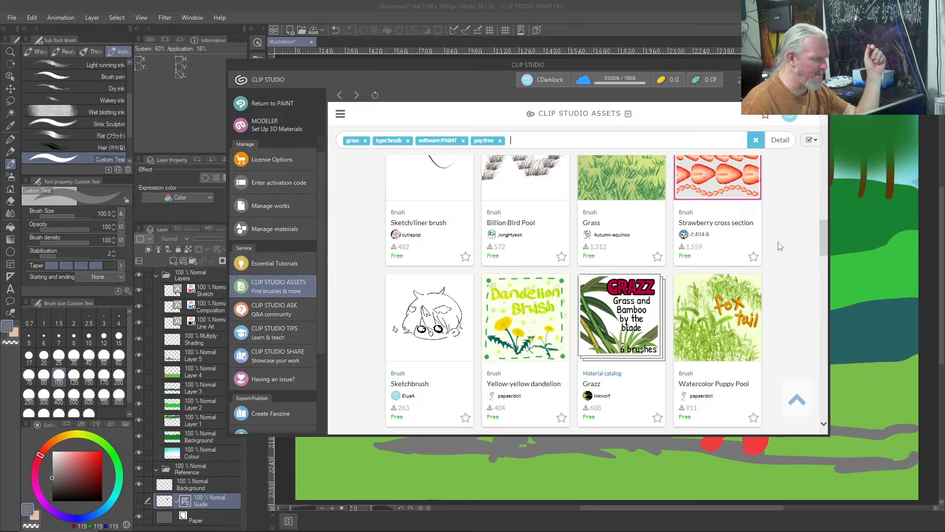
scroll(780, 246, "down", 1)
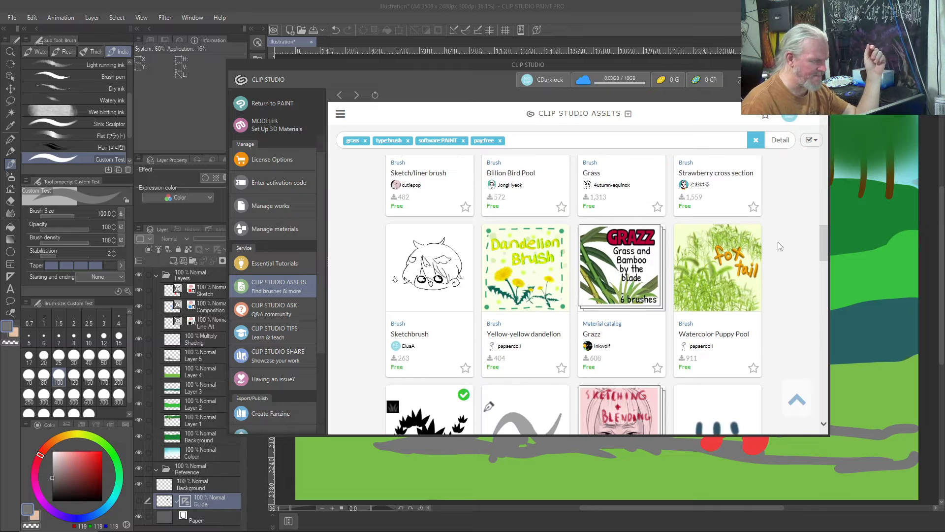
left_click(636, 287)
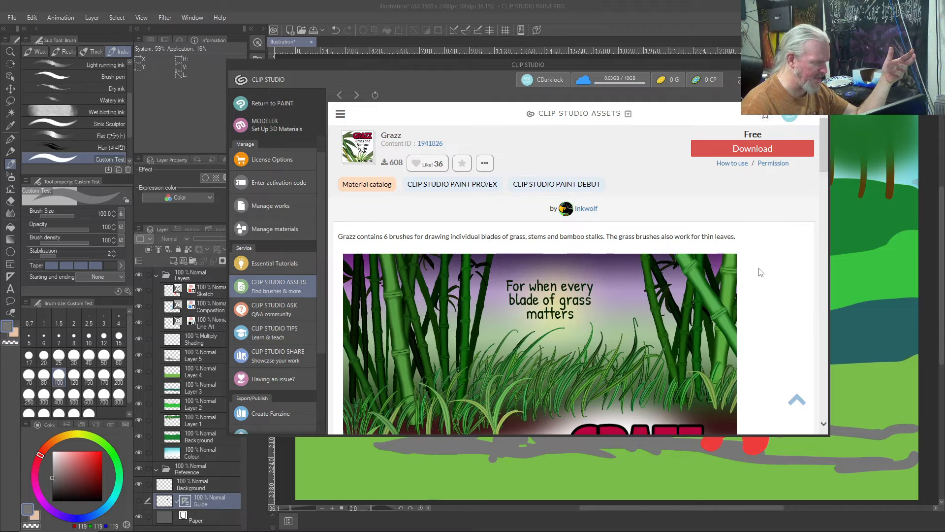
Step: Review the Grazz brush samples, download the material catalog and return to the search results
scroll(761, 273, "down", 5)
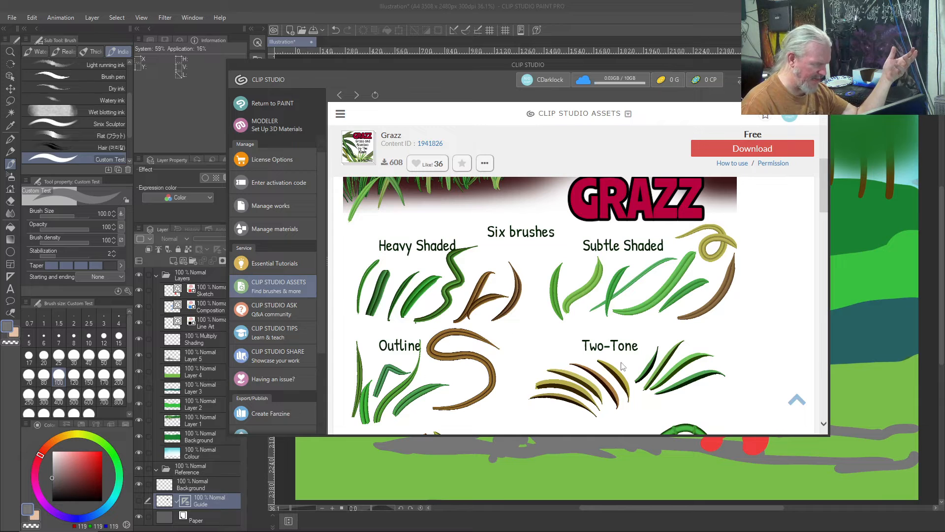
scroll(729, 337, "down", 5)
scroll(729, 337, "up", 3)
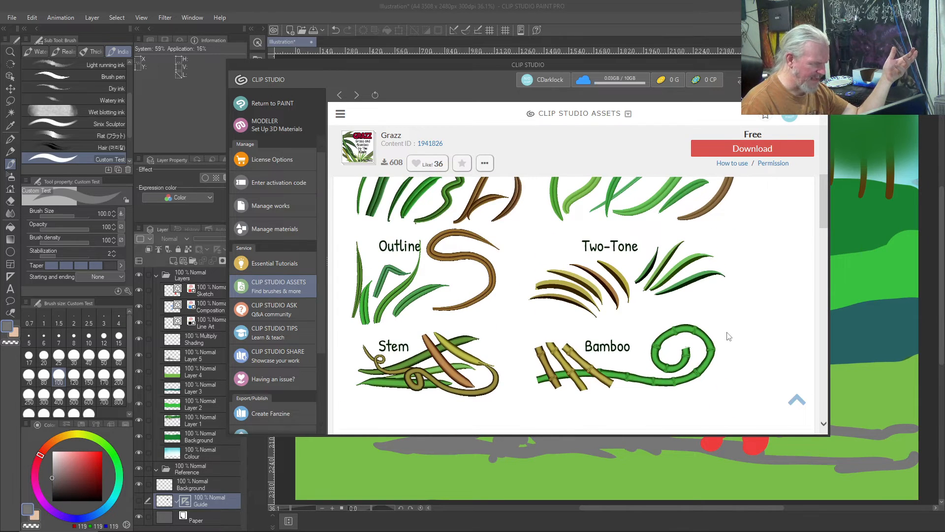
scroll(729, 337, "down", 3)
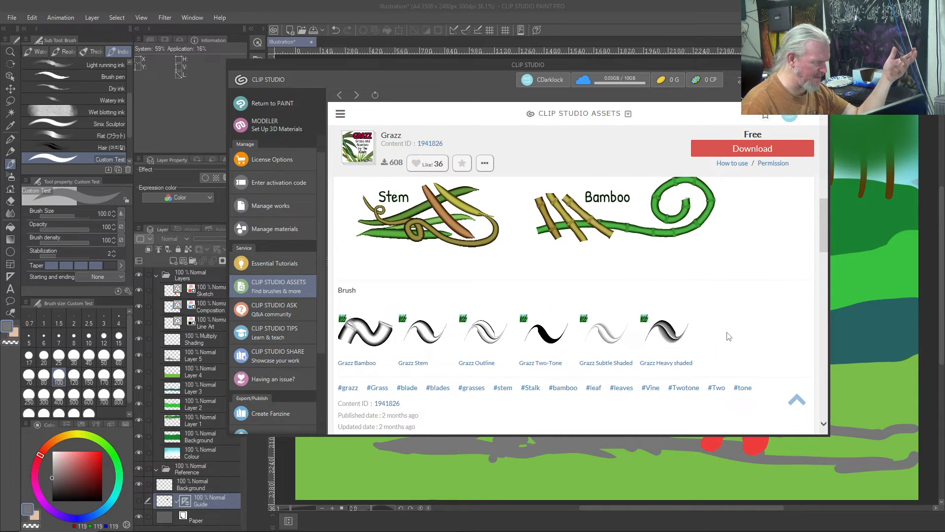
scroll(728, 334, "up", 5)
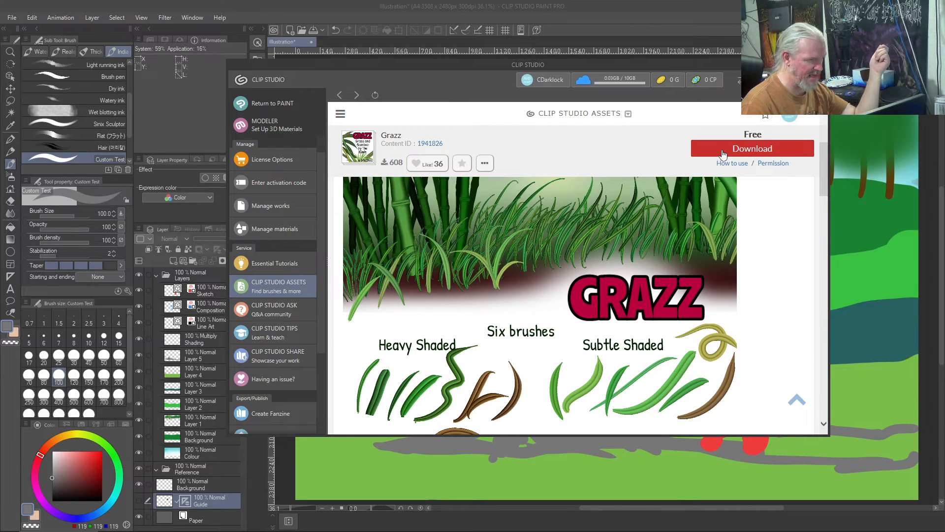
left_click(723, 152)
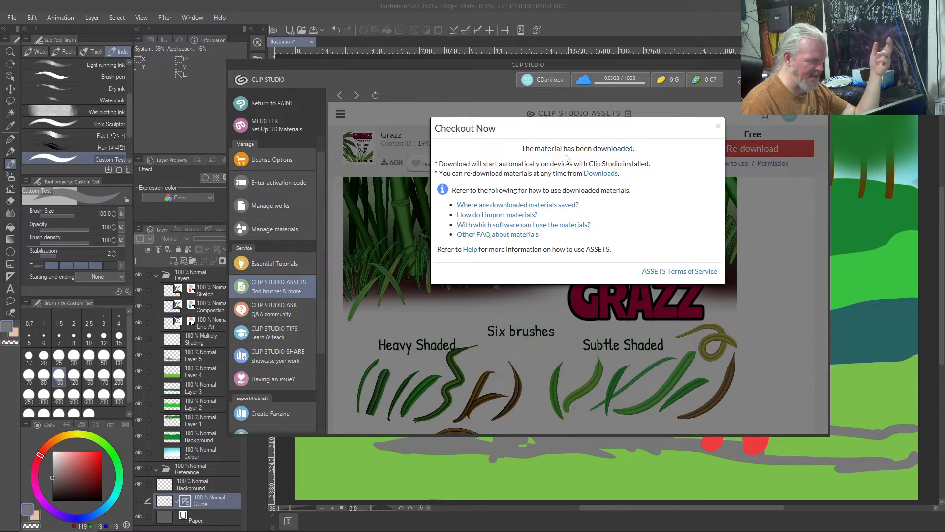
left_click(339, 95)
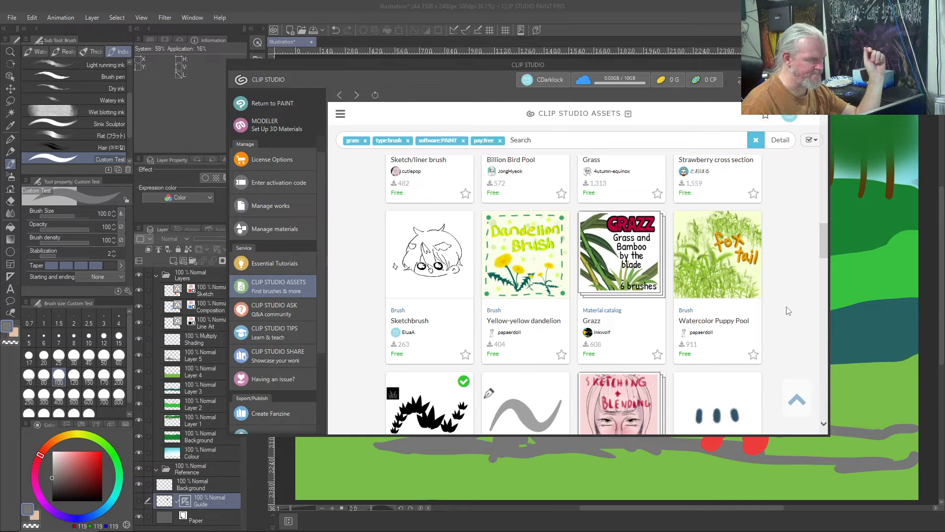
Step: Examine the Watercolor Puppy Pool brush page and its previews, and go back to the search results
left_click(748, 276)
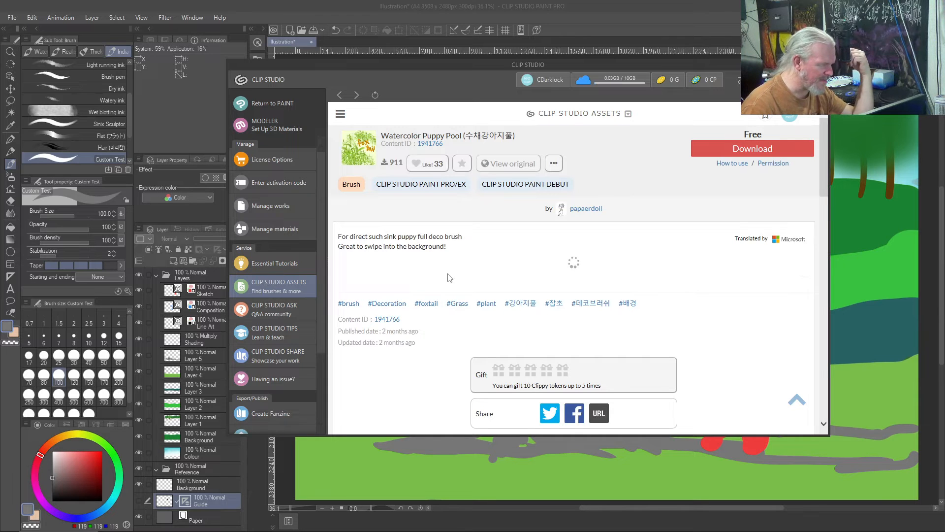
scroll(438, 275, "down", 3)
scroll(551, 249, "up", 3)
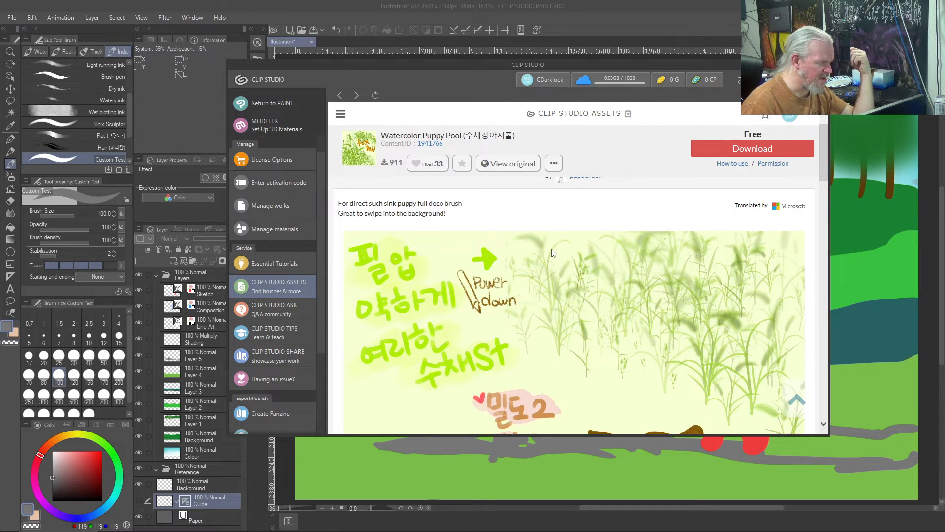
scroll(552, 252, "down", 10)
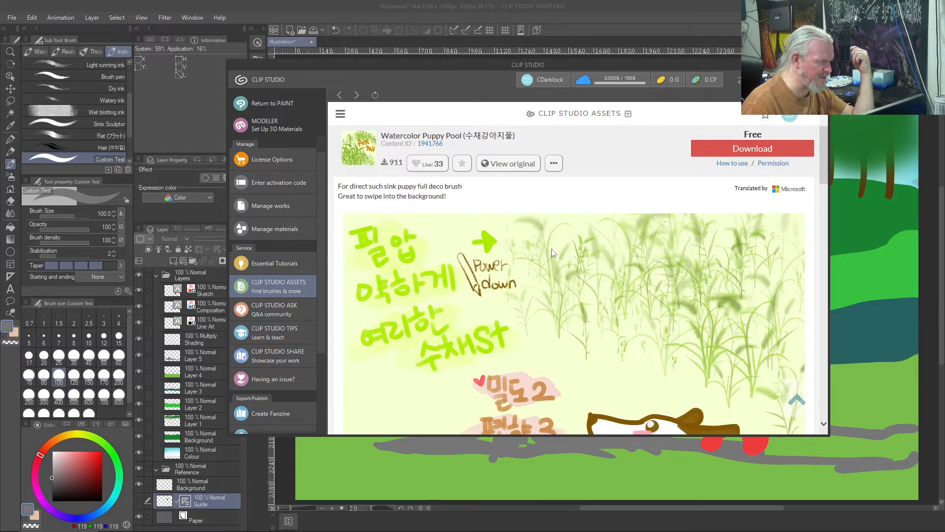
scroll(551, 249, "down", 10)
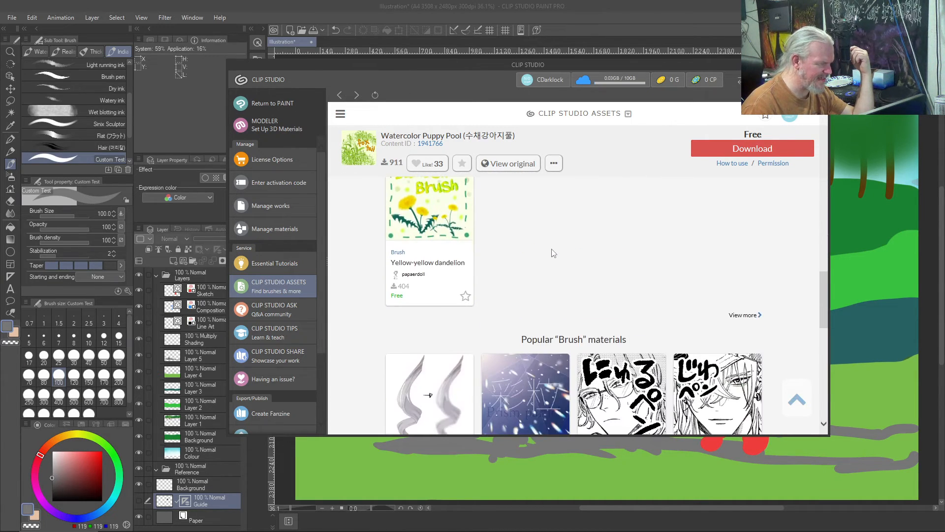
scroll(553, 253, "down", 3)
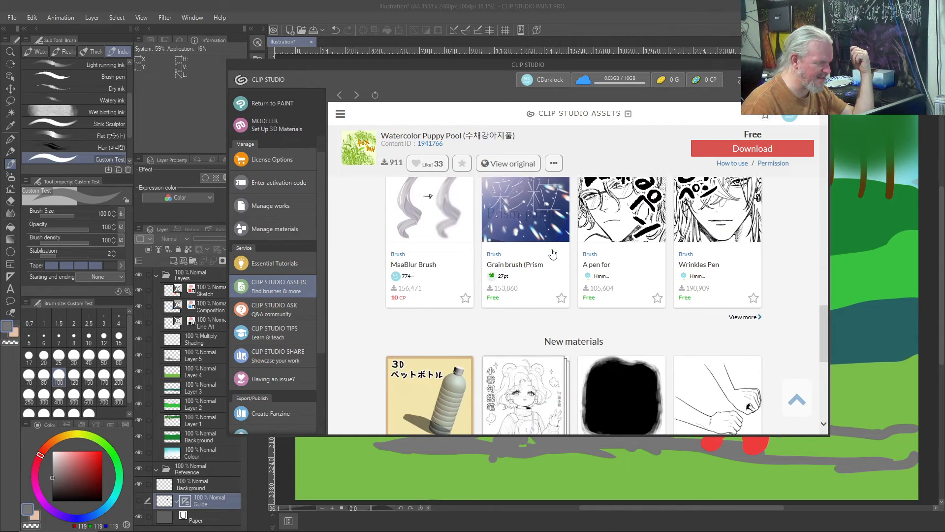
scroll(553, 253, "up", 4)
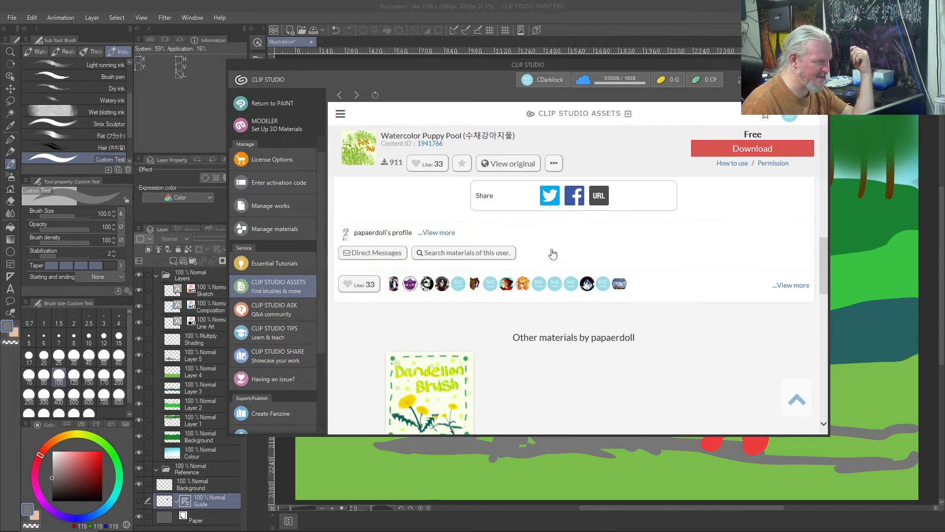
left_click(339, 96)
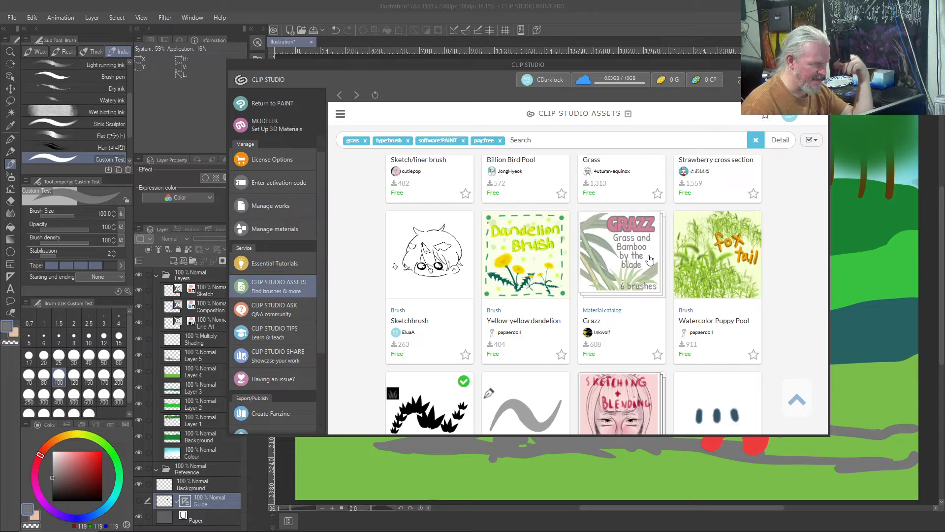
Step: Open the Cecil's Grass Accents material catalog from further down the grass results
scroll(703, 243, "down", 2)
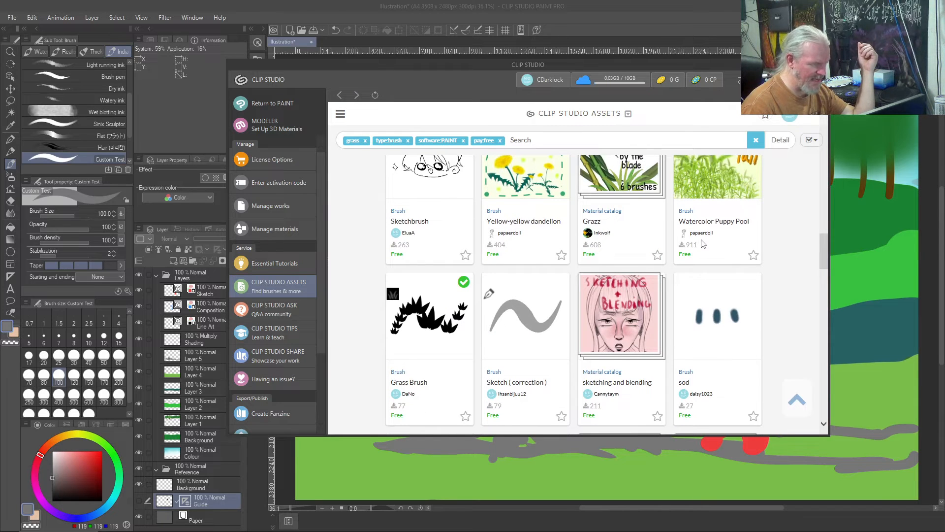
scroll(704, 243, "down", 3)
scroll(766, 246, "down", 1)
scroll(630, 297, "down", 1)
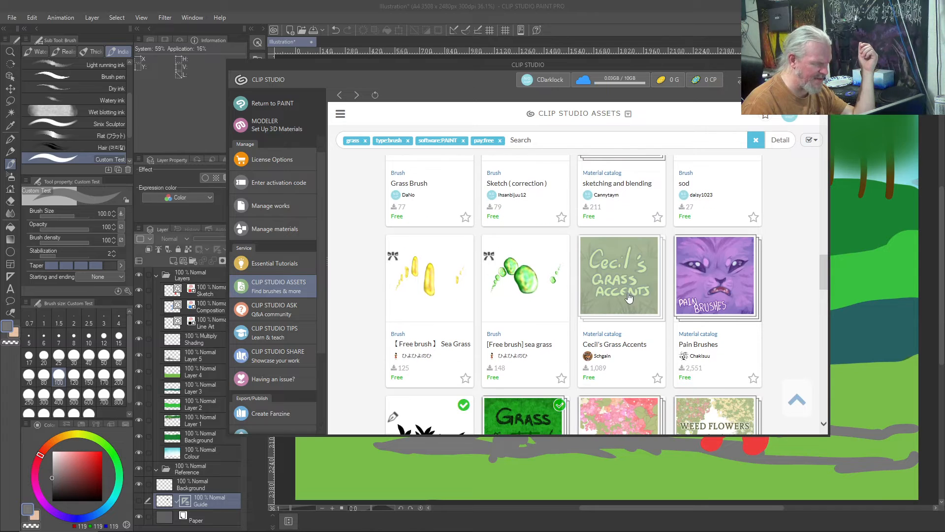
scroll(629, 295, "down", 2)
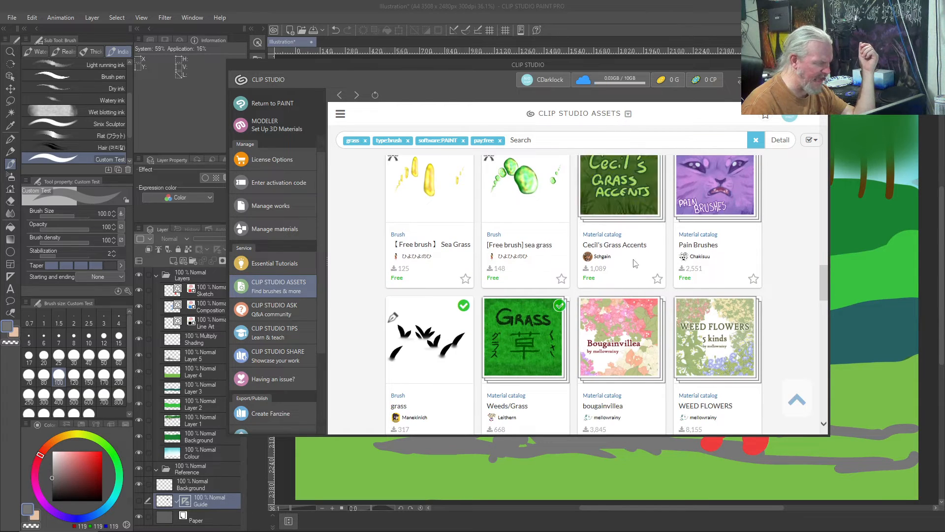
left_click(629, 217)
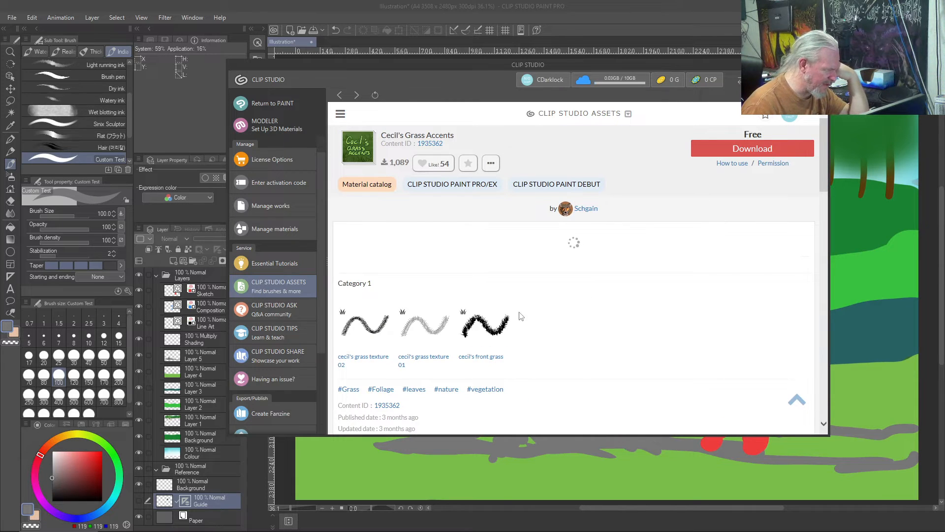
Step: Download Cecil's Grass Accents after reviewing its samples, and check the downloads in the data transfers list
scroll(599, 297, "down", 5)
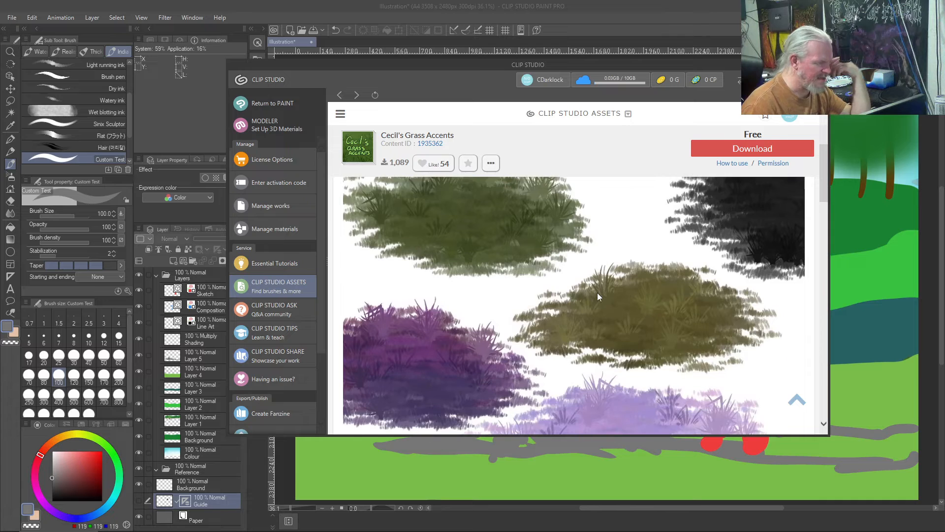
scroll(599, 296, "down", 2)
scroll(597, 292, "up", 2)
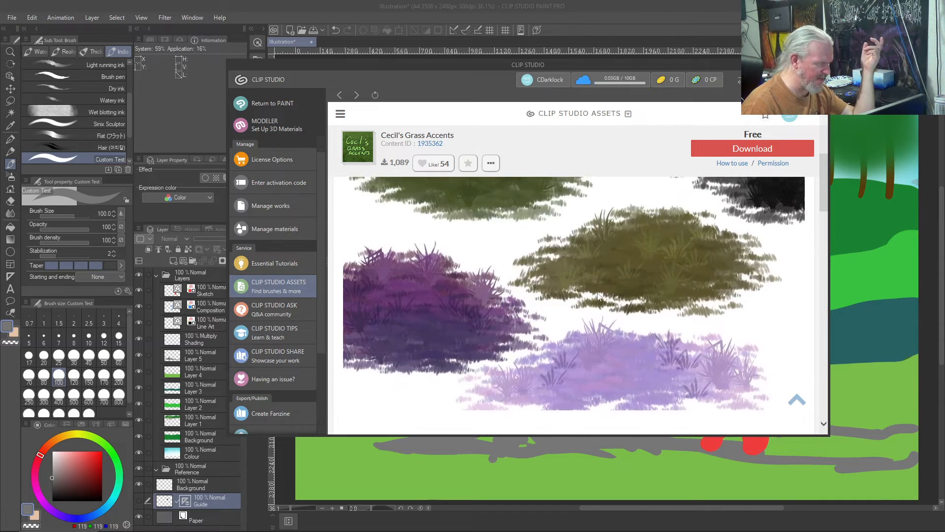
left_click(732, 156)
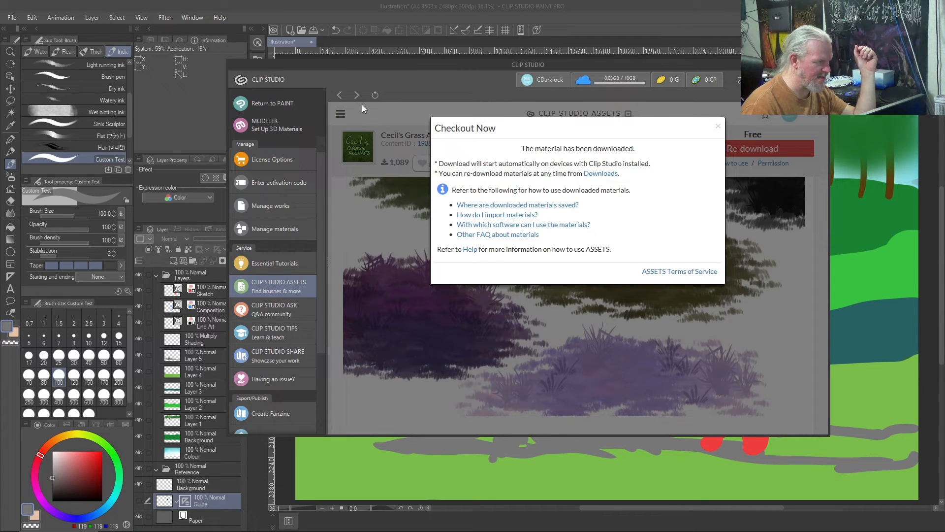
left_click(339, 95)
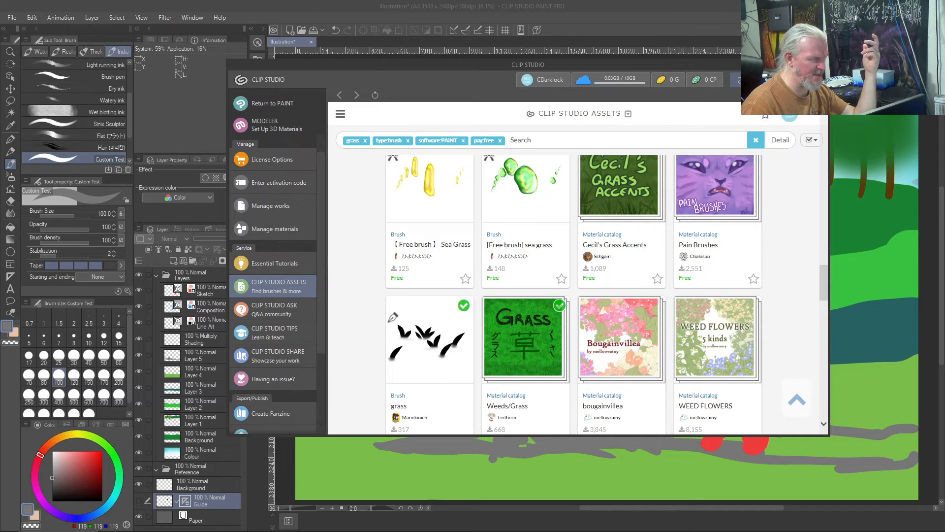
left_click(736, 79)
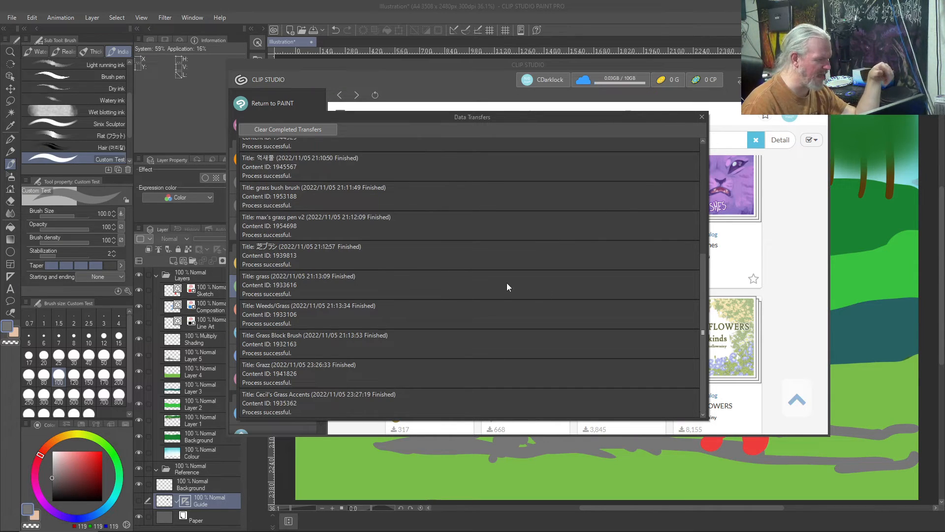
Step: Close the data transfers list, return to Clip Studio Paint and show the downloaded materials
left_click(702, 117)
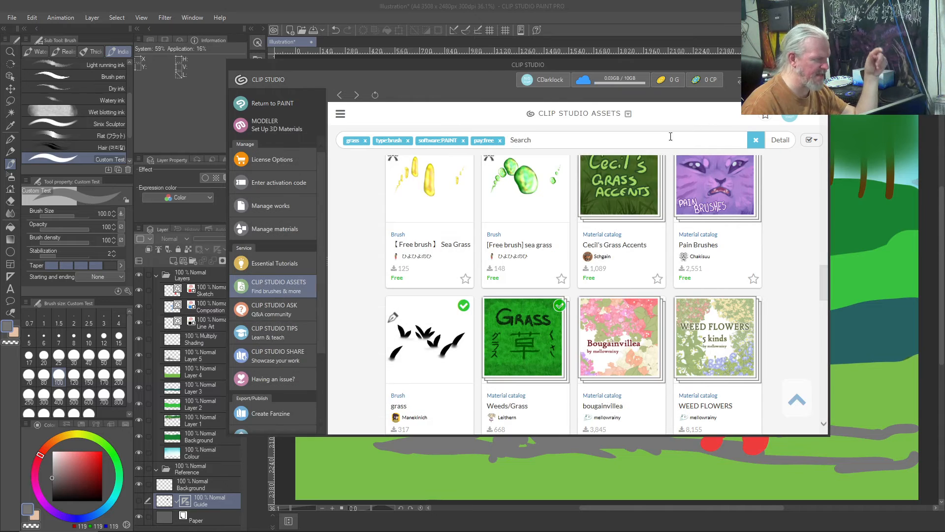
left_click(284, 104)
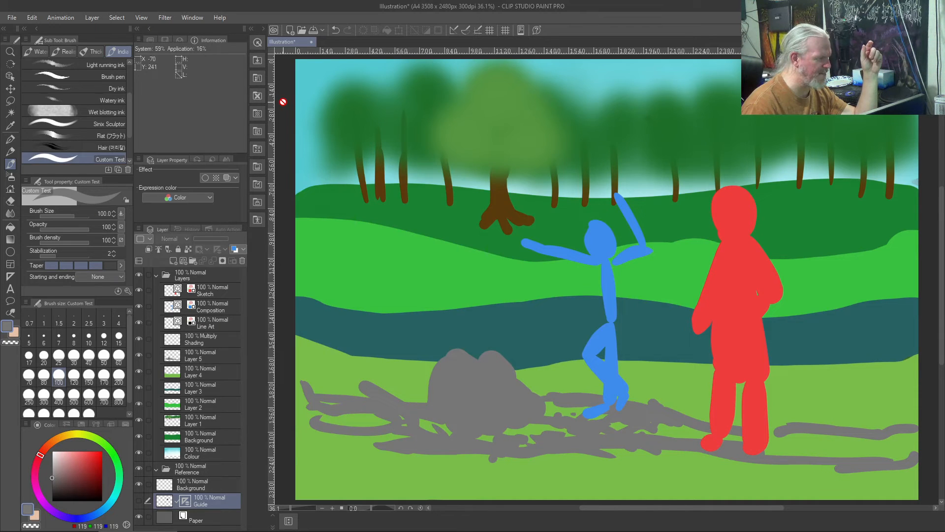
left_click(257, 61)
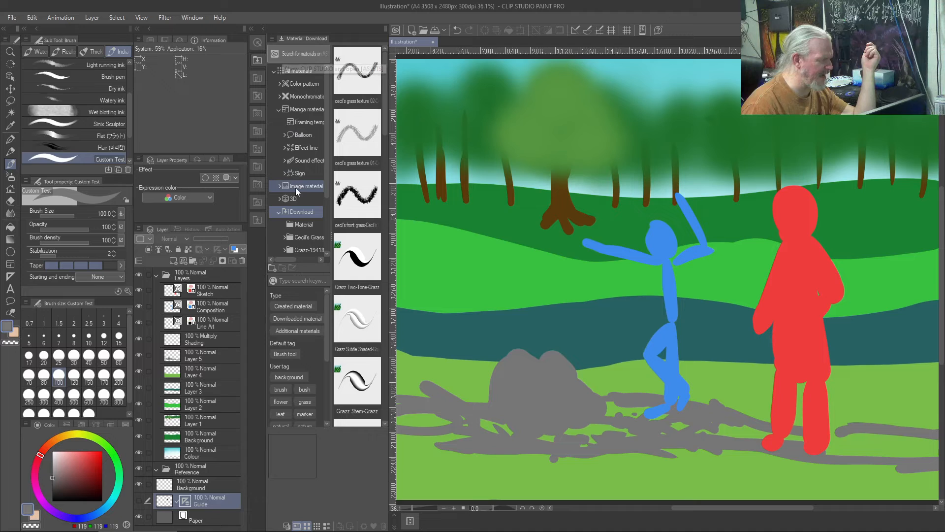
Step: Examine the downloaded Cecil's Grass Accents and Grazz brushes in the materials list
left_click(366, 85)
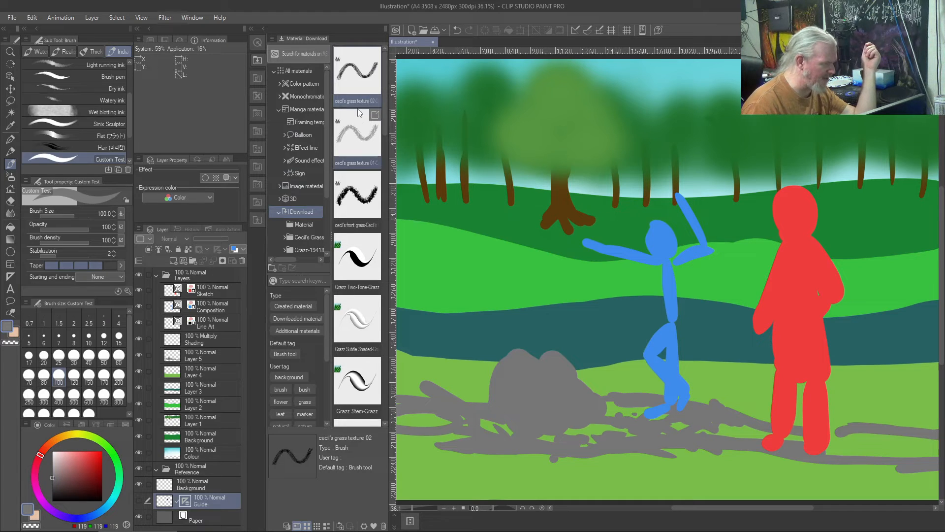
left_click(358, 131)
left_click(360, 175)
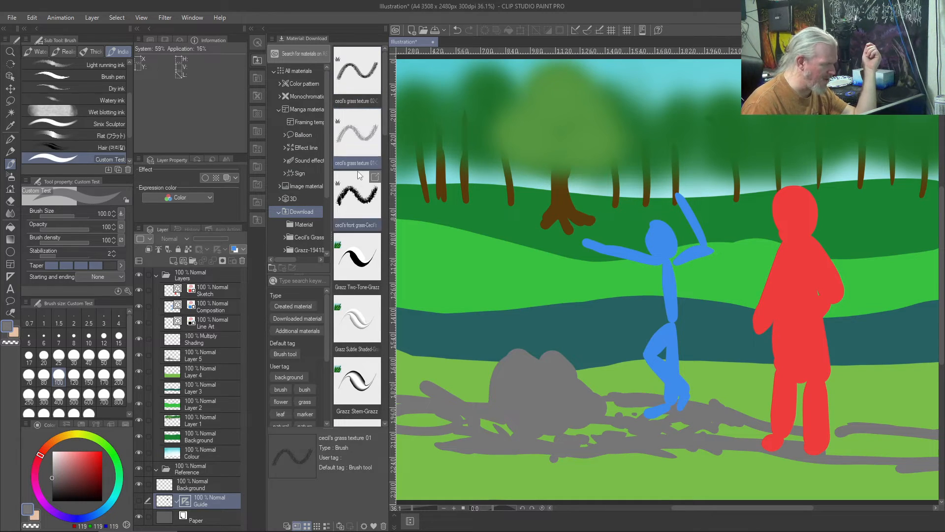
left_click(357, 248)
left_click(357, 320)
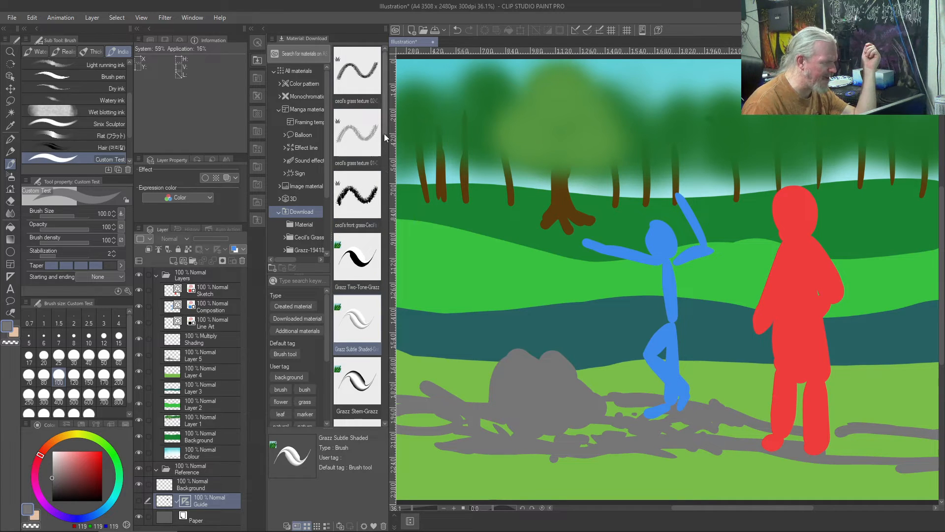
scroll(384, 134, "down", 3)
scroll(385, 165, "down", 7)
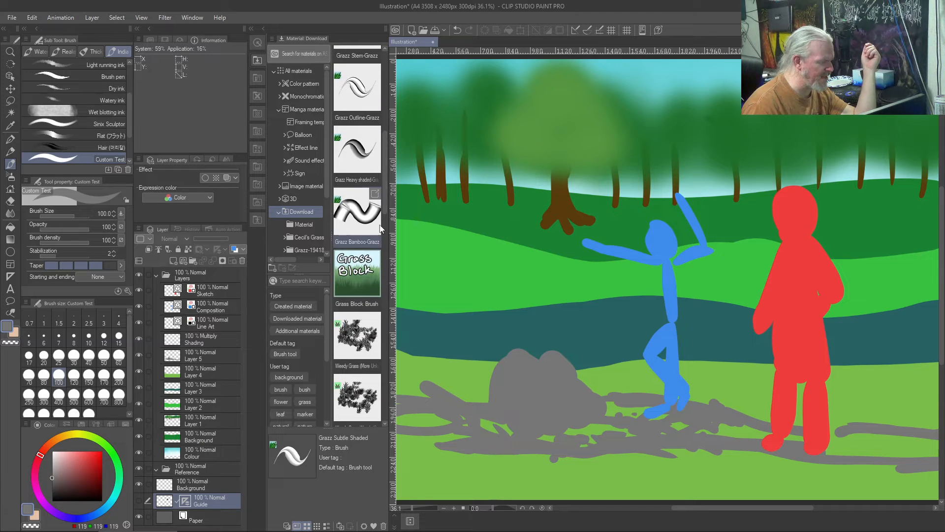
Step: Examine the remaining downloaded grass brushes, from Grass Block Brush and Weedy Grass through to Grass, and return to the start of the list
left_click(360, 272)
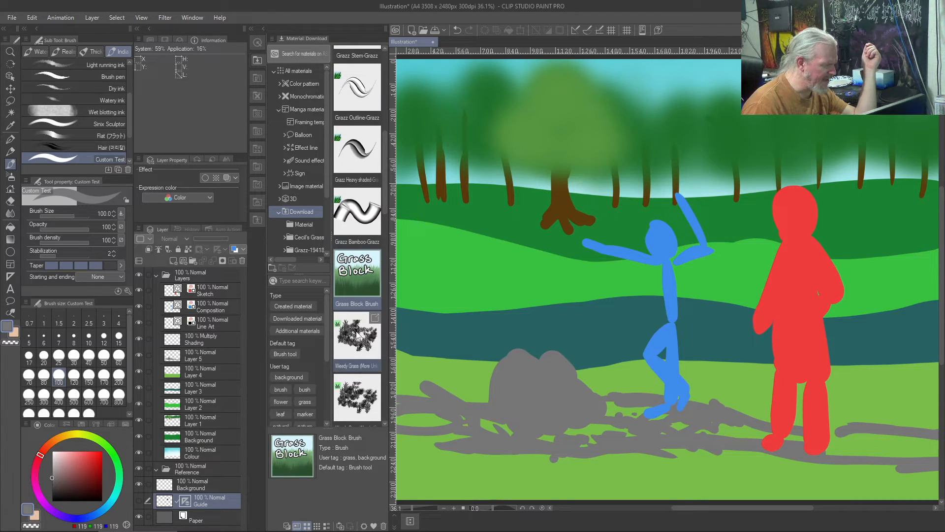
left_click(357, 396)
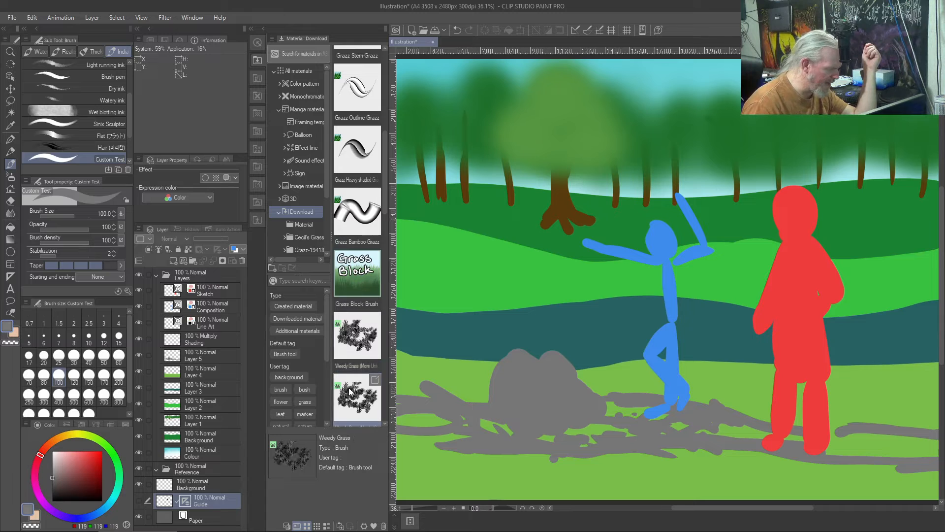
scroll(383, 206, "down", 3)
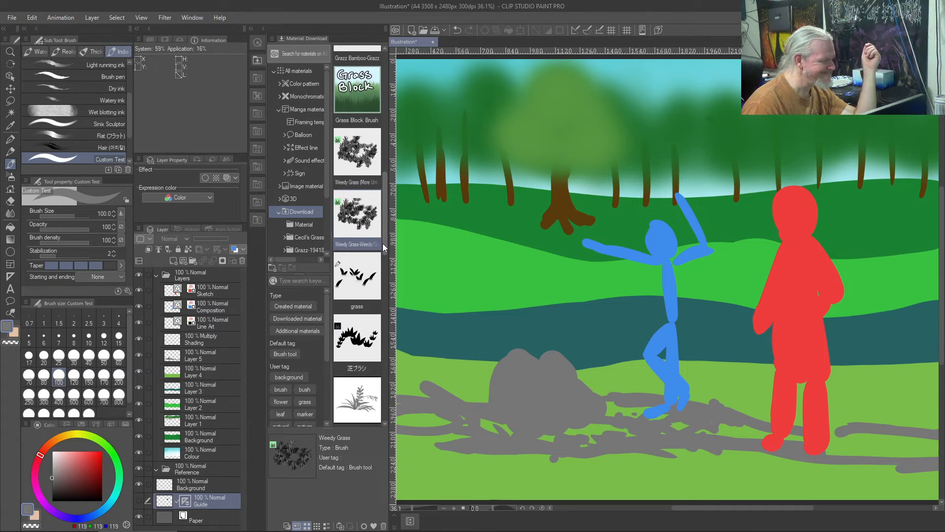
left_click(365, 263)
scroll(385, 256, "down", 2)
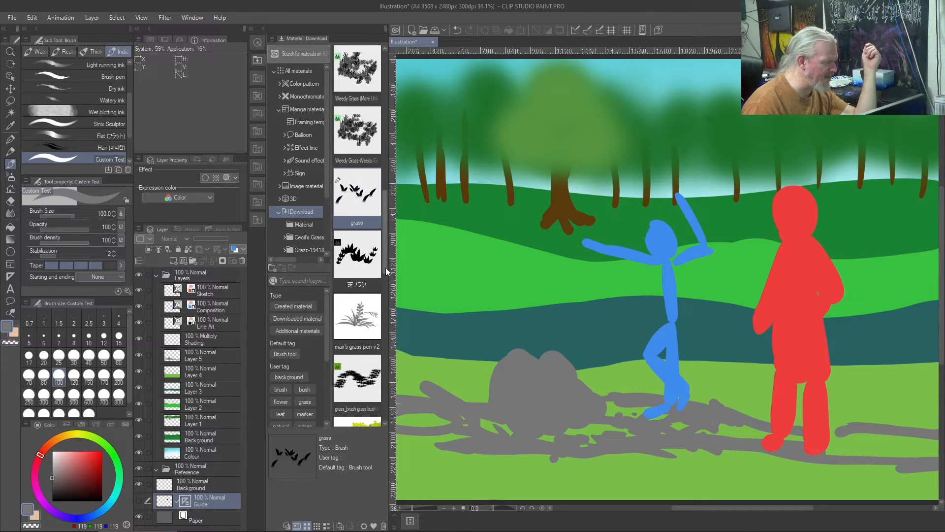
left_click(371, 245)
left_click_drag(382, 245, 383, 310)
left_click(370, 254)
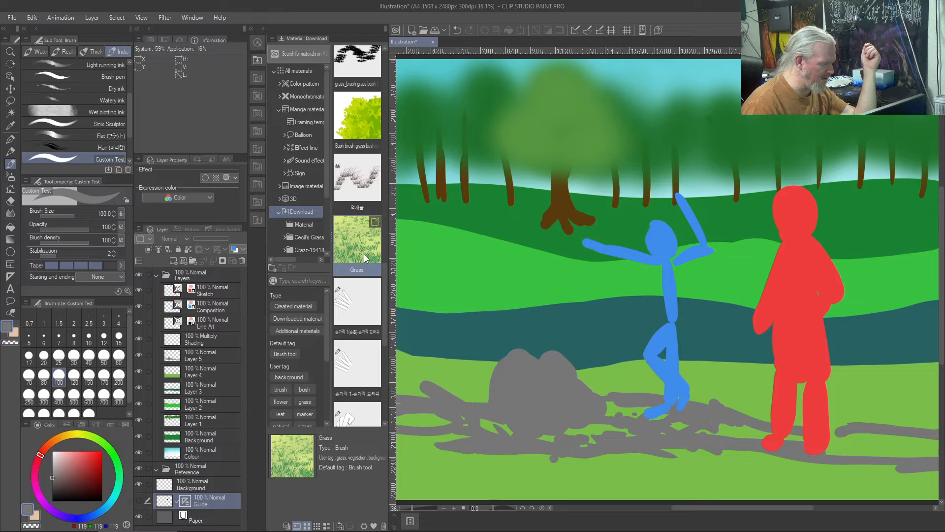
left_click_drag(384, 290, 384, 75)
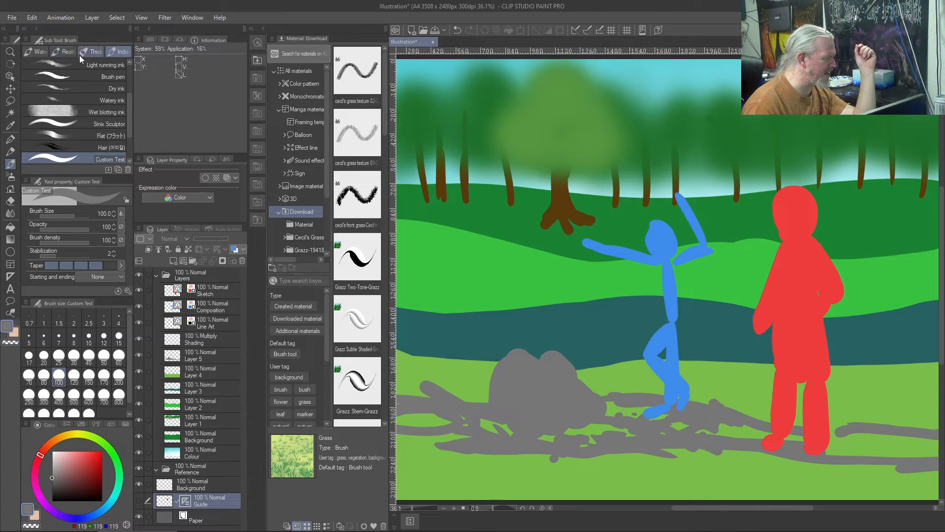
right_click(116, 52)
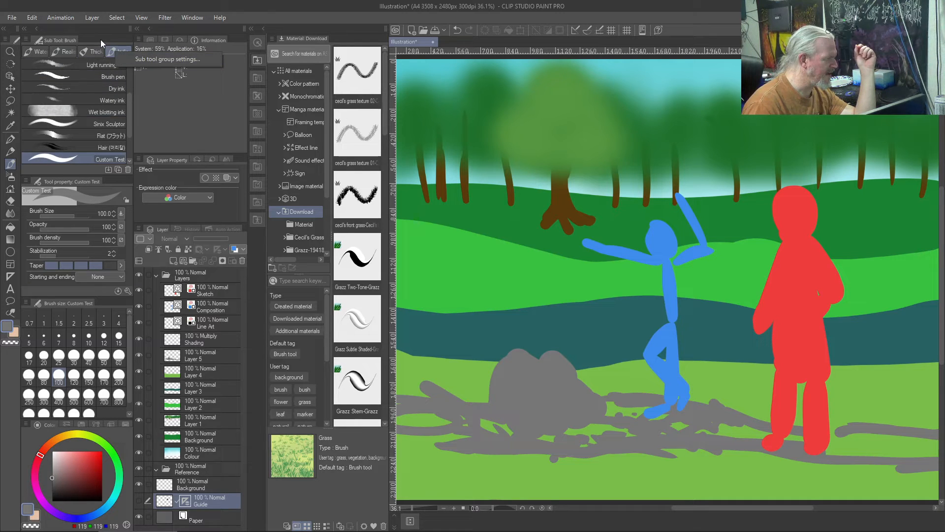
left_click(66, 40)
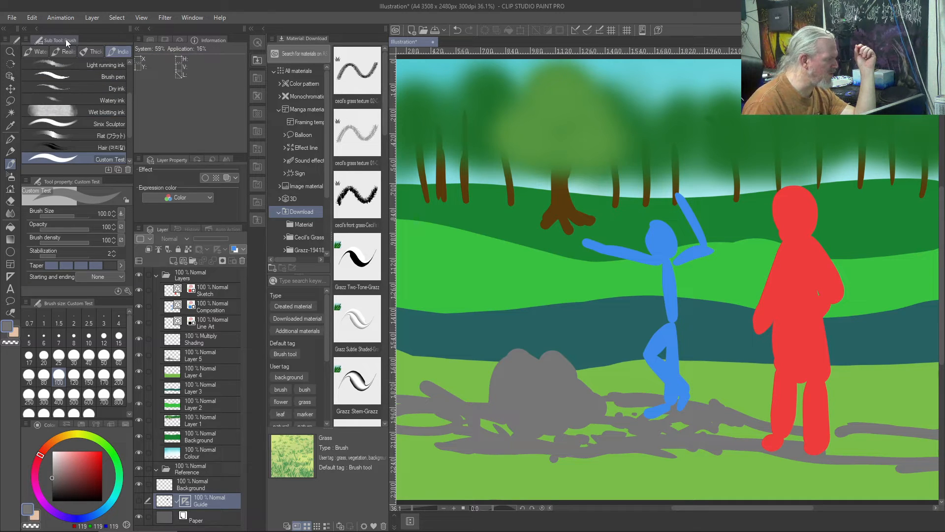
left_click(108, 170)
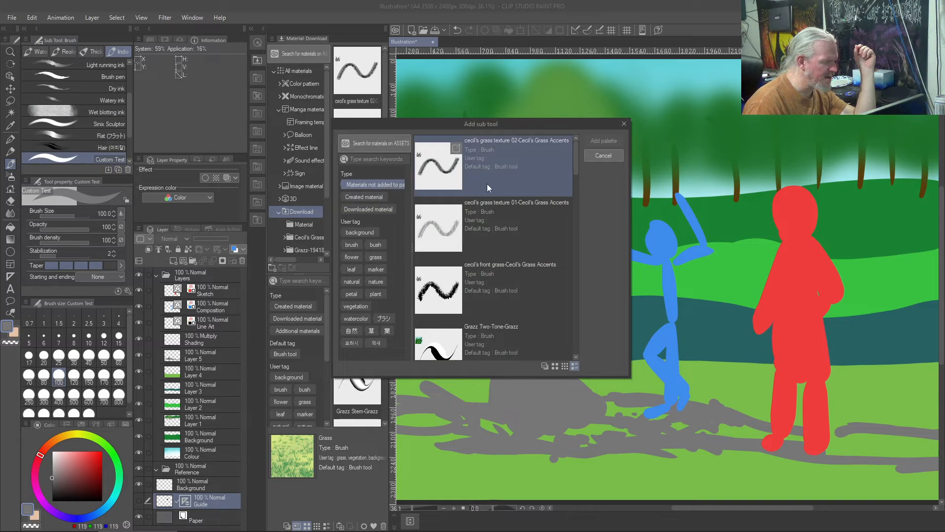
left_click(623, 124)
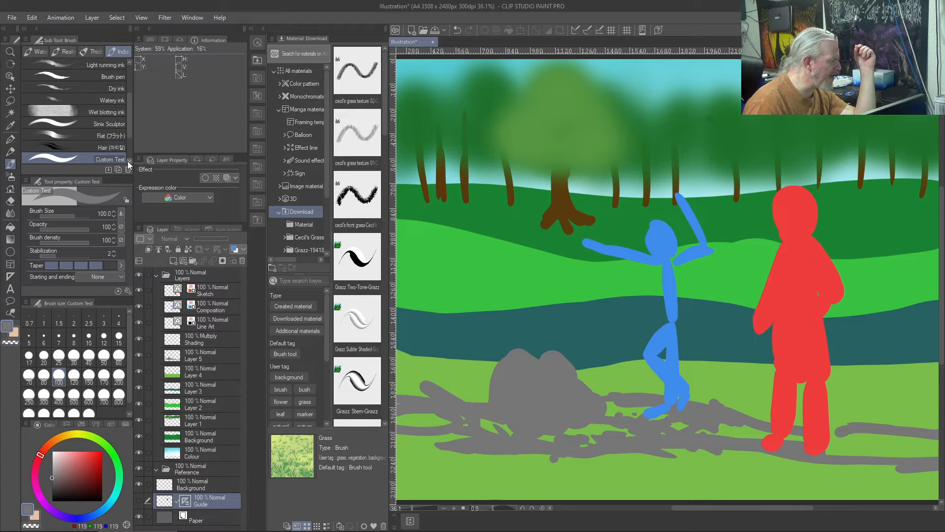
left_click_drag(130, 131, 131, 102)
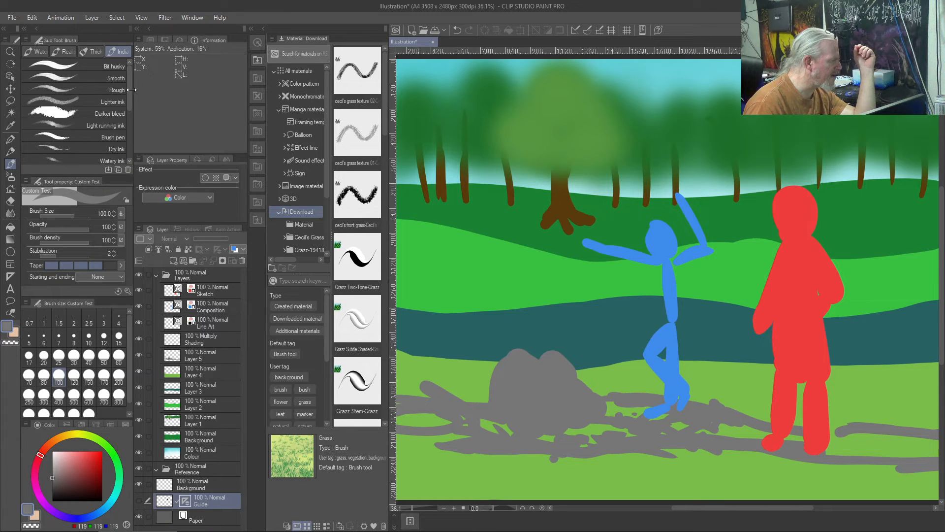
right_click(116, 53)
left_click(154, 64)
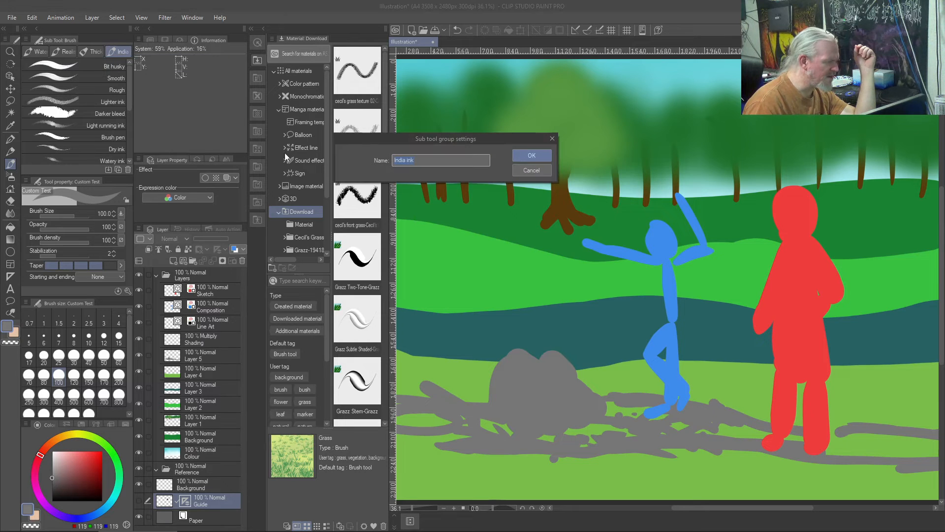
left_click(515, 169)
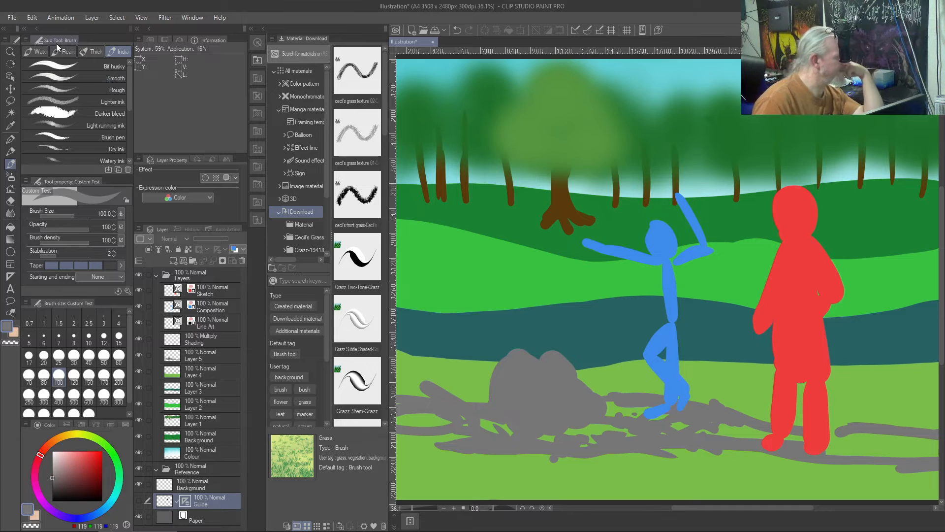
Step: Create a custom sub tool named Grass Brushes in the India ink group, with Direct draw output, Brush input and the India ink icon
left_click(28, 40)
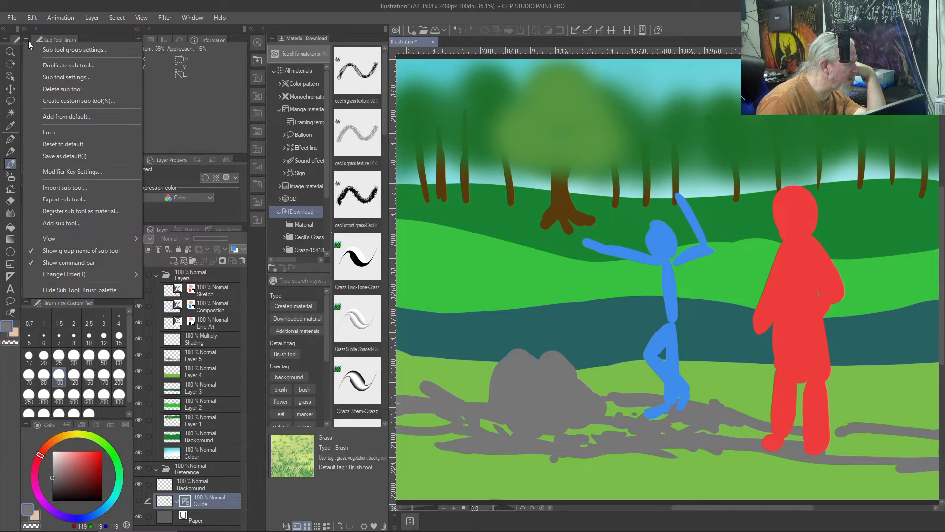
left_click(64, 101)
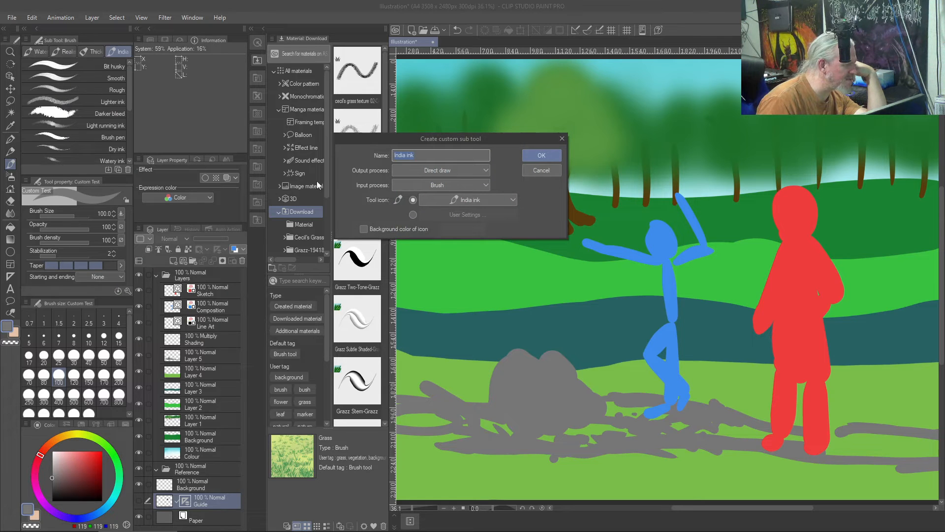
type("Grass B")
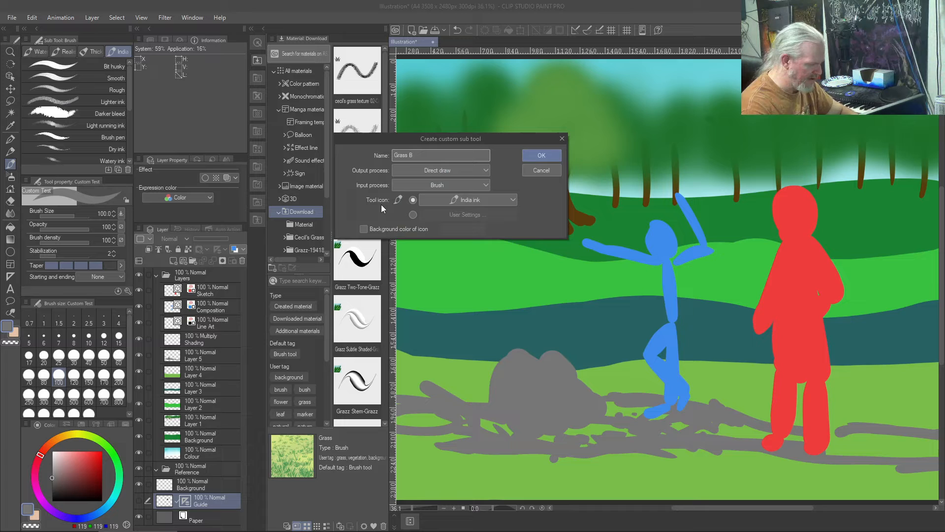
type("rushes")
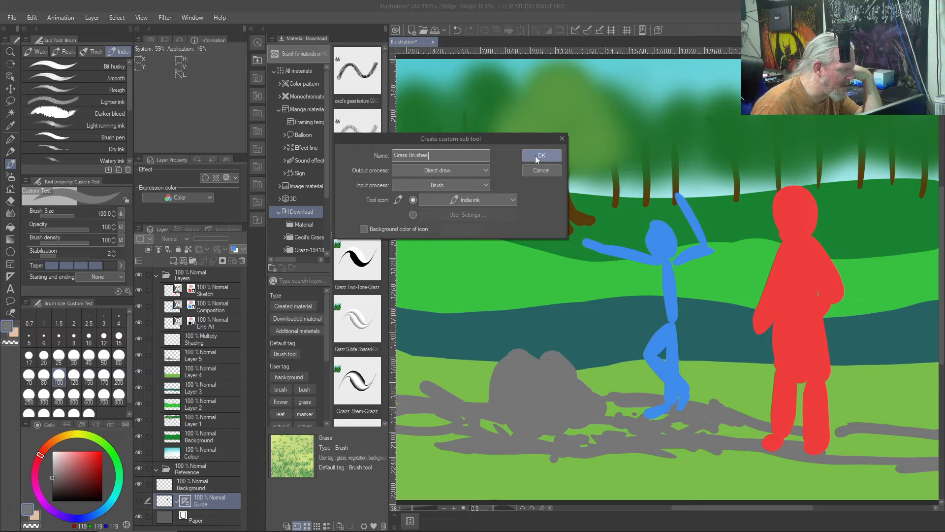
left_click(514, 199)
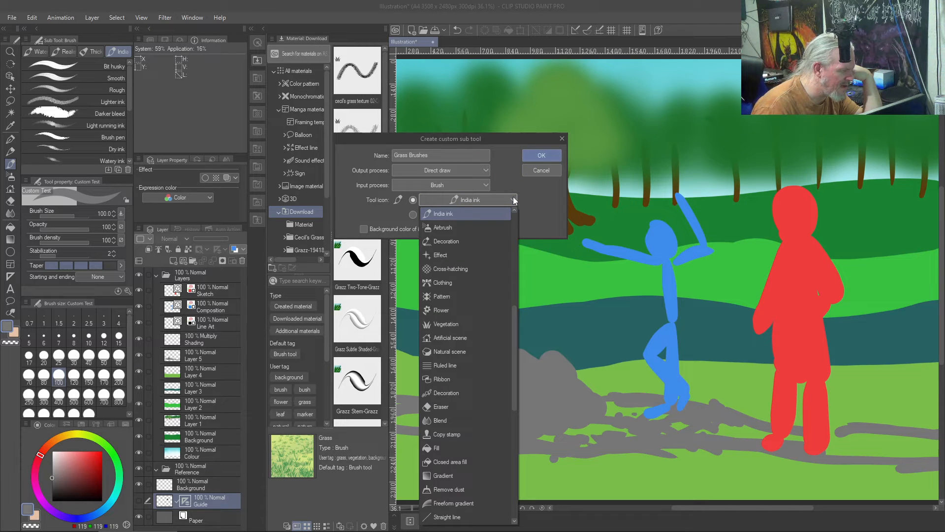
left_click(513, 200)
left_click(551, 155)
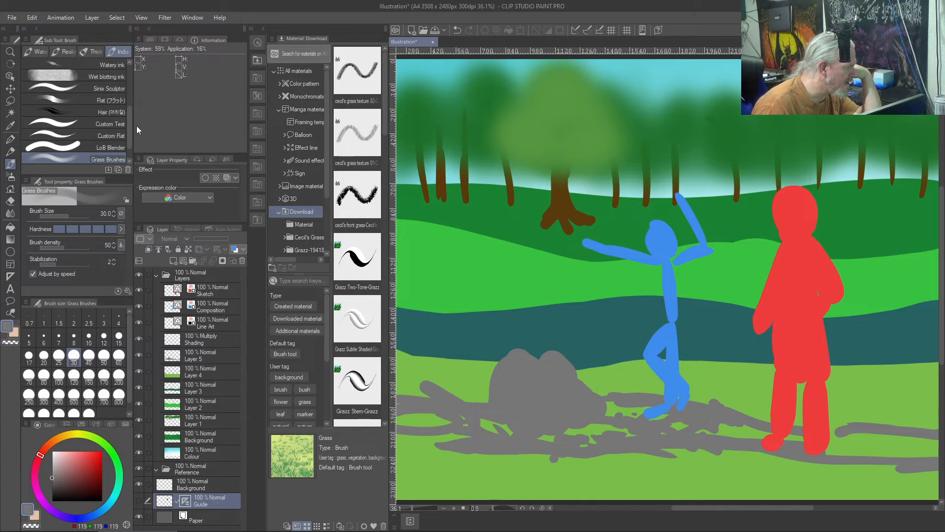
Step: Delete the Grass Brushes custom sub tool from the India ink group
right_click(85, 158)
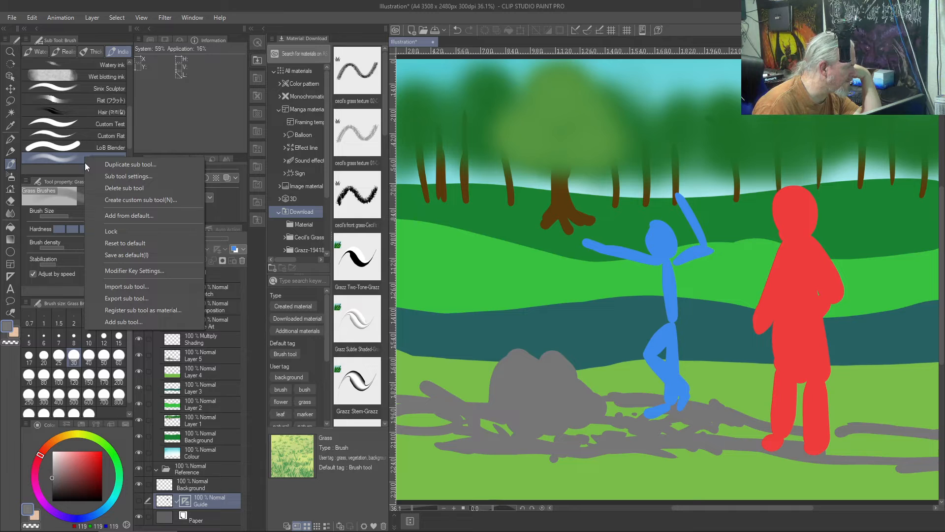
left_click(118, 187)
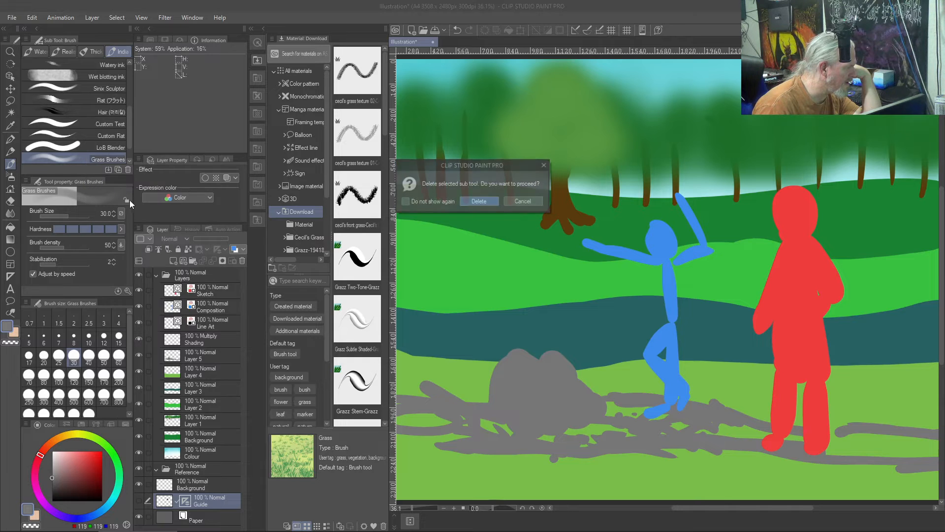
left_click(483, 202)
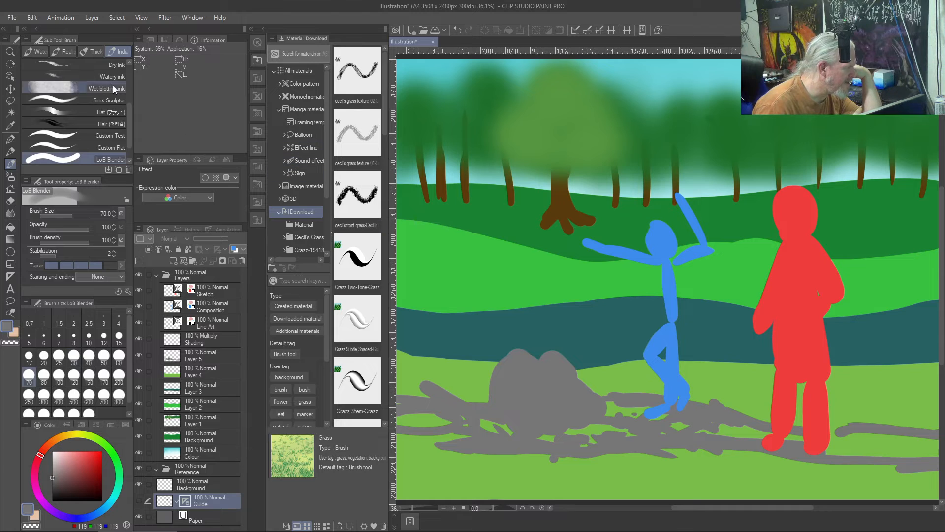
left_click(26, 39)
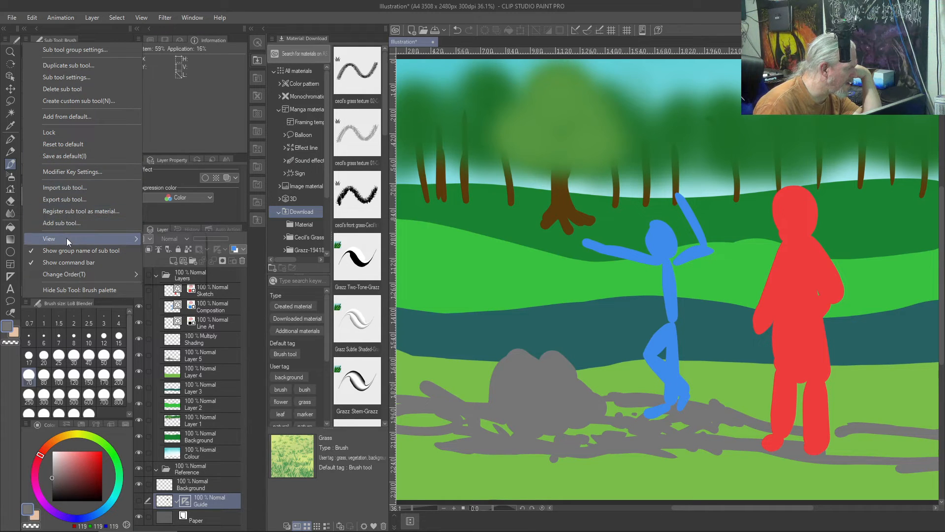
mouse_move(67, 279)
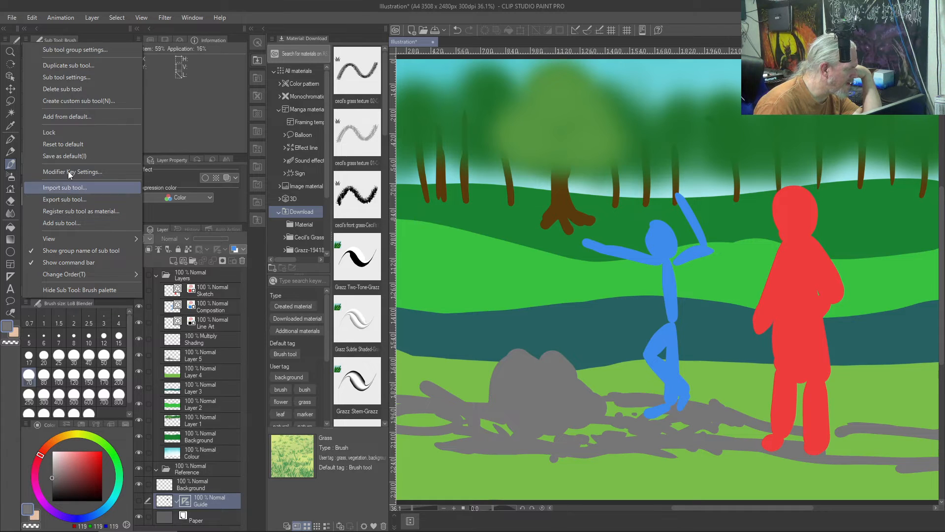
left_click(98, 40)
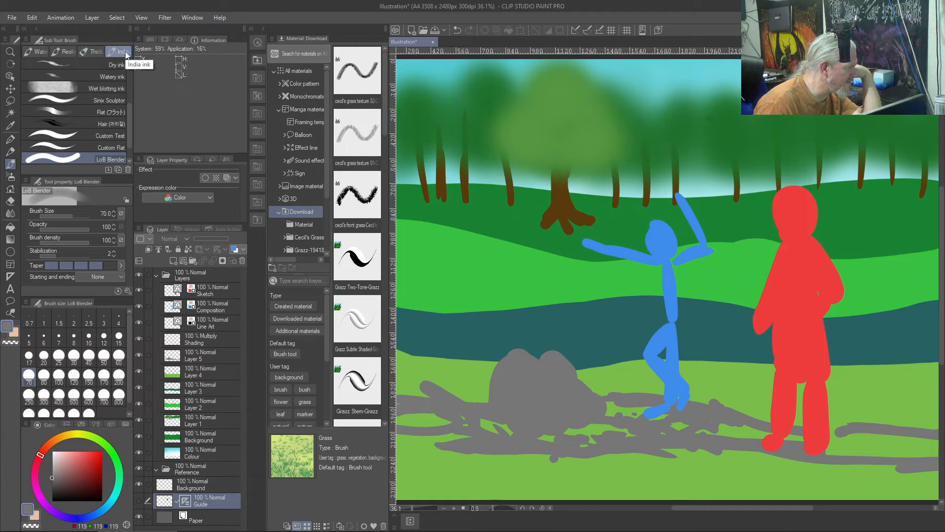
right_click(115, 54)
left_click(111, 51)
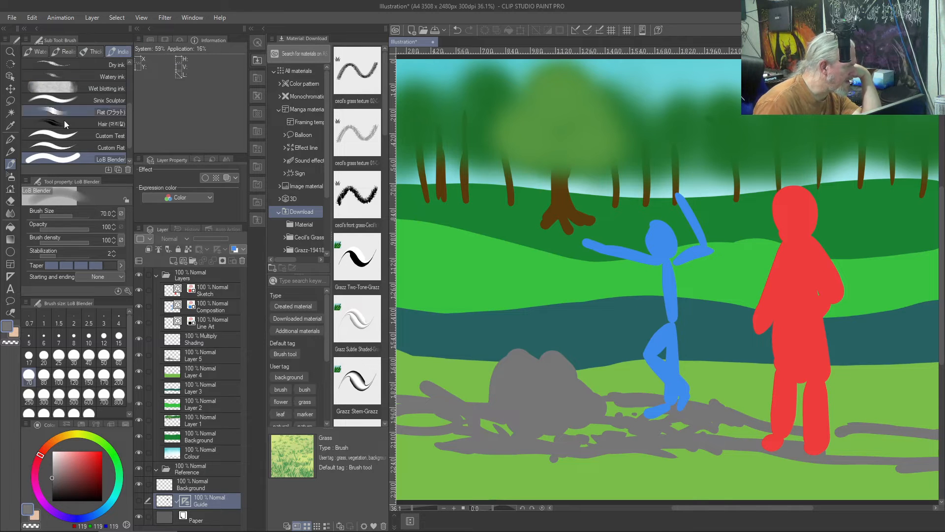
right_click(10, 164)
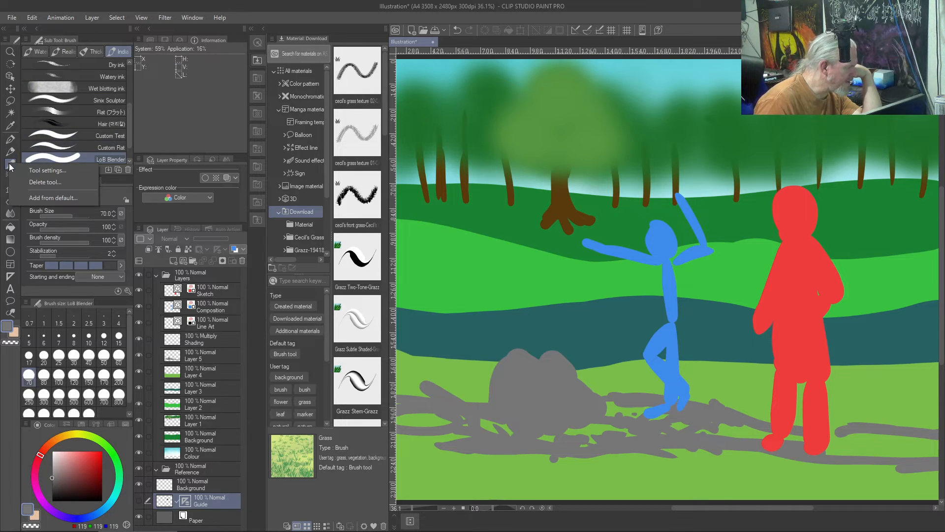
left_click(37, 169)
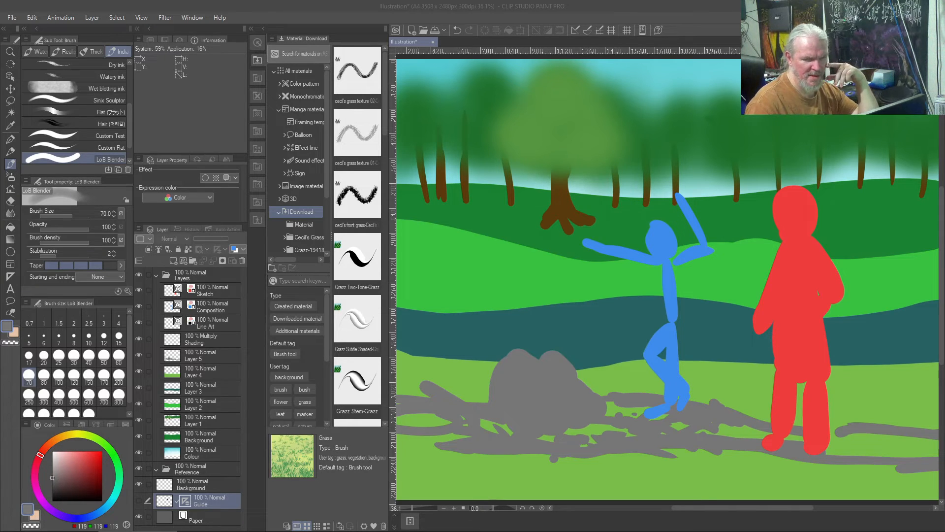
left_click_drag(944, 221, 603, 180)
left_click(661, 198)
left_click_drag(944, 113, 368, 81)
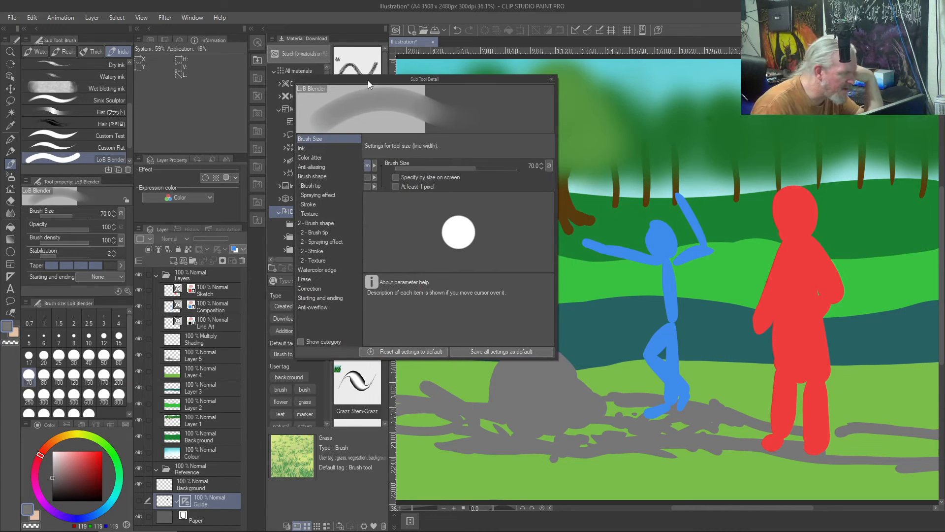
left_click(553, 80)
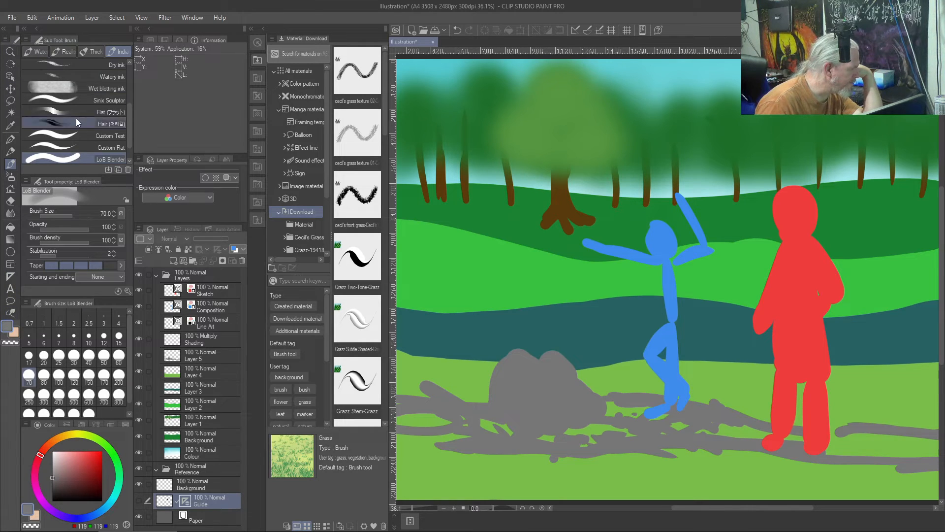
scroll(130, 99, "up", 3)
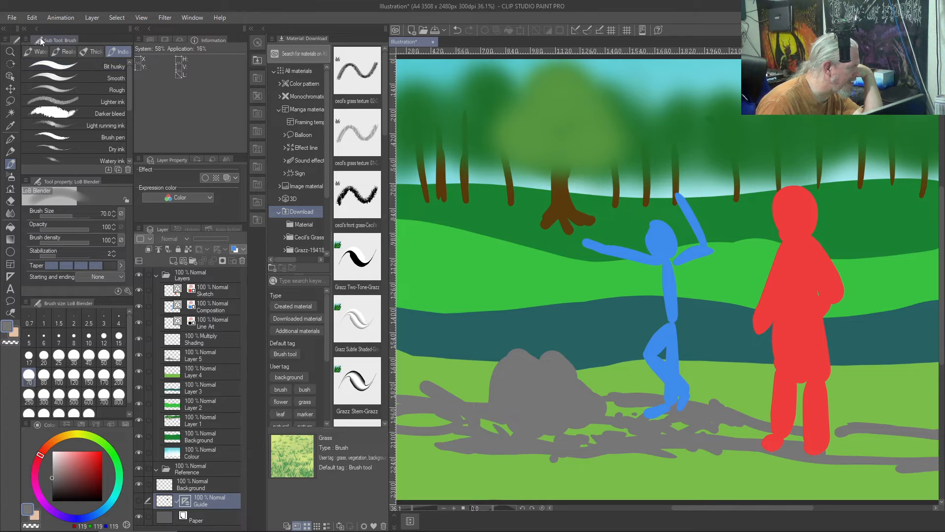
left_click(27, 41)
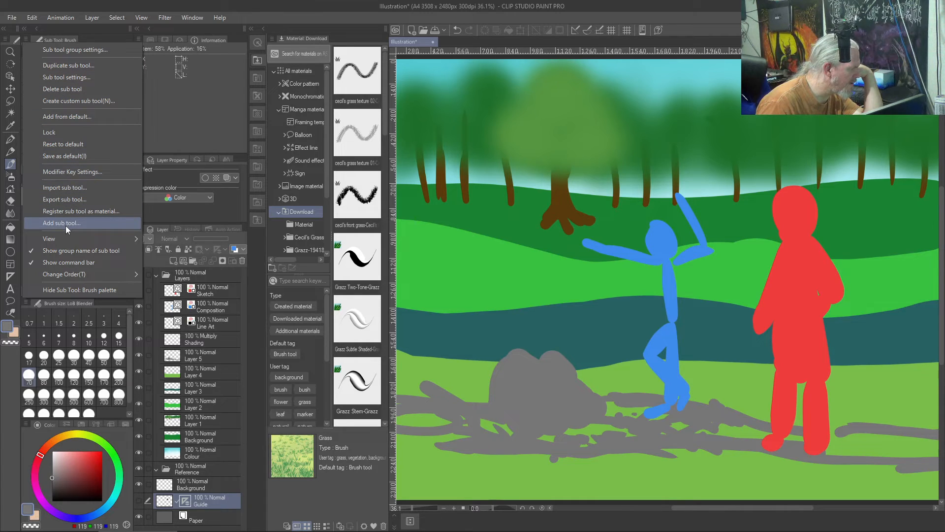
left_click(90, 32)
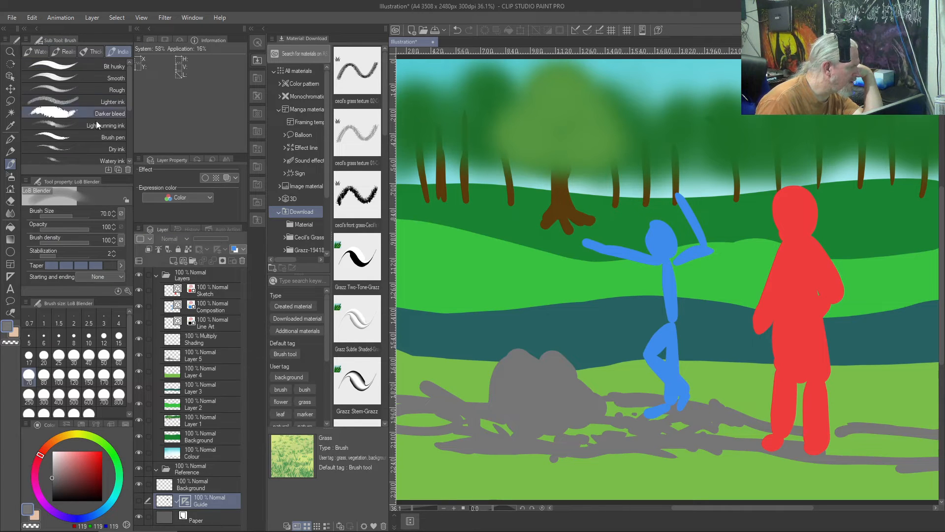
Step: Add the downloaded cecil's grass texture 02 brush to the sub tools and split it off into its own new brush group
left_click_drag(350, 78, 100, 161)
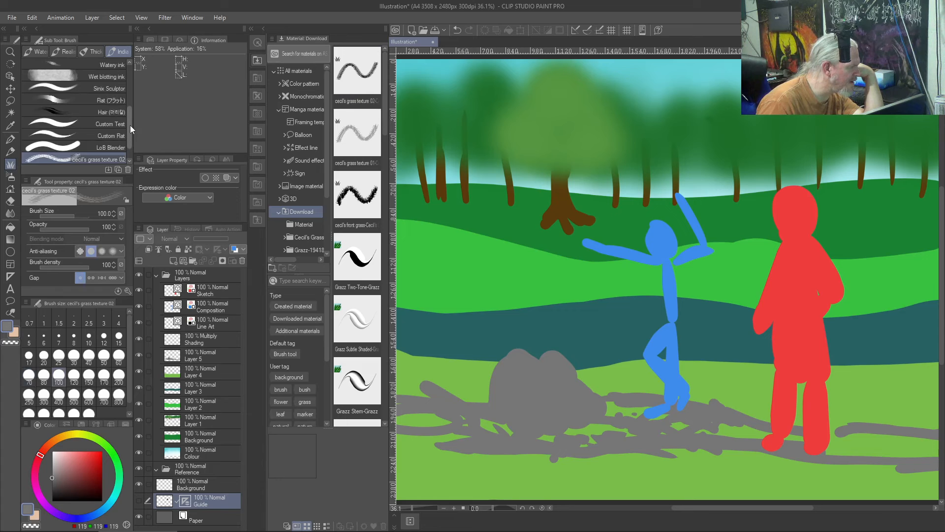
mouse_move(73, 155)
left_mouse_down()
mouse_move(101, 127)
mouse_move(108, 81)
mouse_move(131, 58)
left_mouse_up()
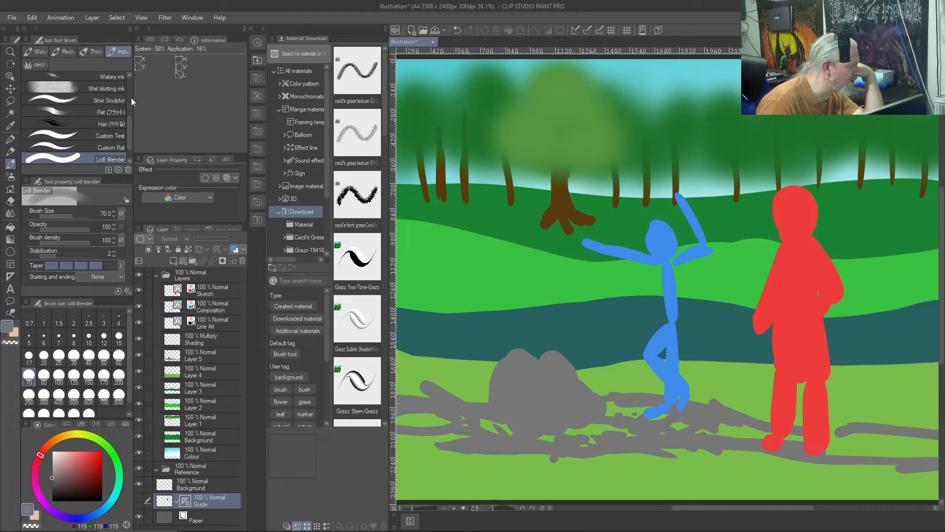
left_click(41, 66)
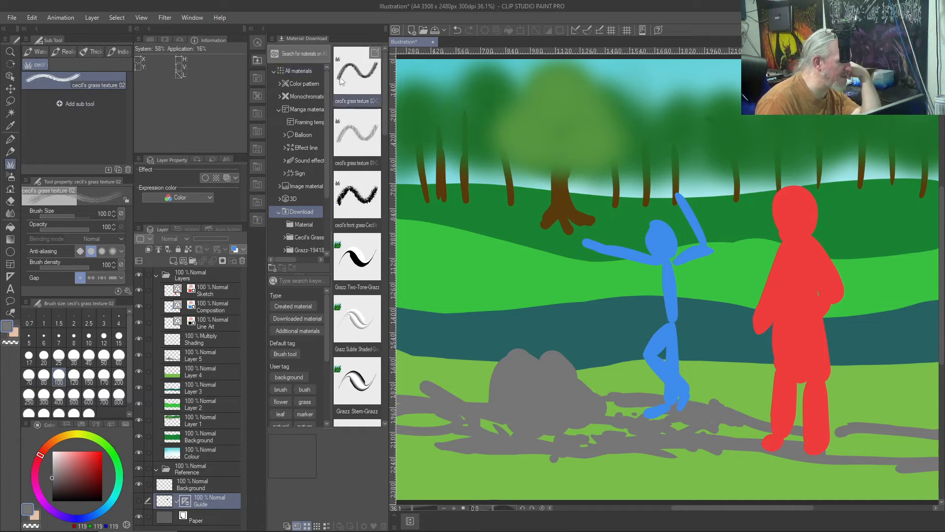
Step: Add the cecil's grass texture 01, cecil's front grass, Grazz Two-Tone and Grazz Subtle Shaded brushes to the new grass brush group
left_click_drag(344, 123, 70, 117)
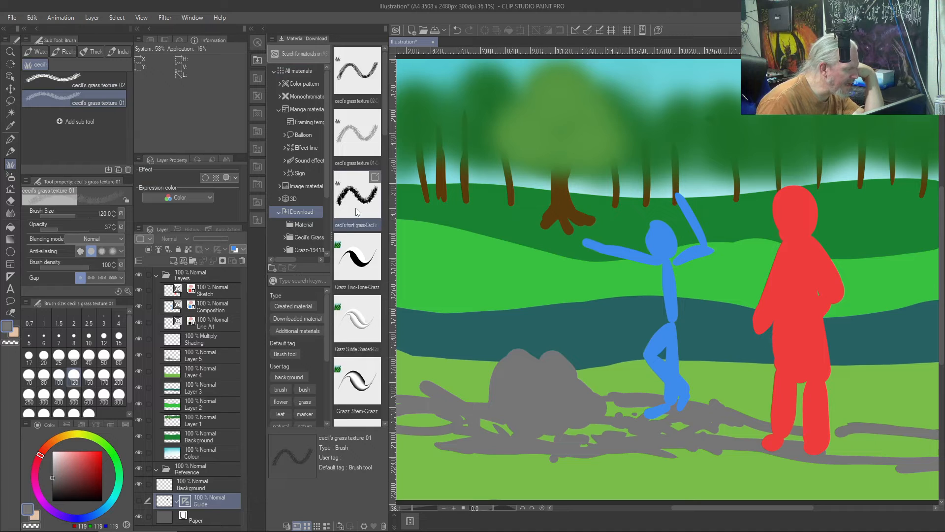
left_click_drag(356, 207, 113, 141)
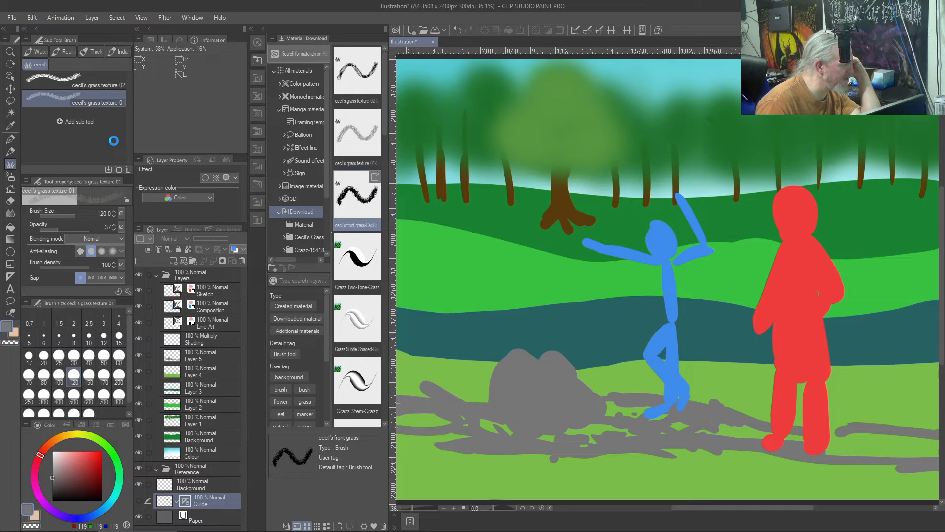
left_click_drag(357, 259, 111, 156)
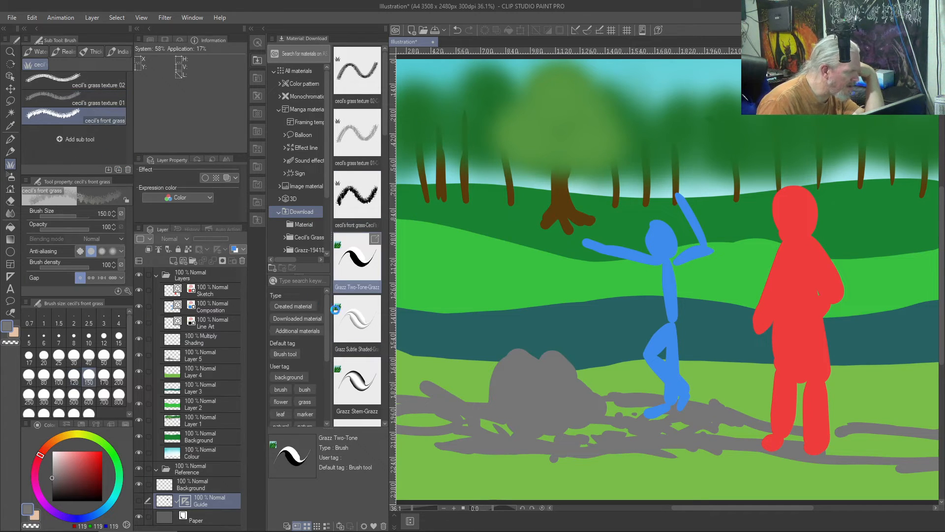
mouse_move(357, 320)
left_mouse_down()
mouse_move(122, 199)
mouse_move(96, 158)
left_mouse_up()
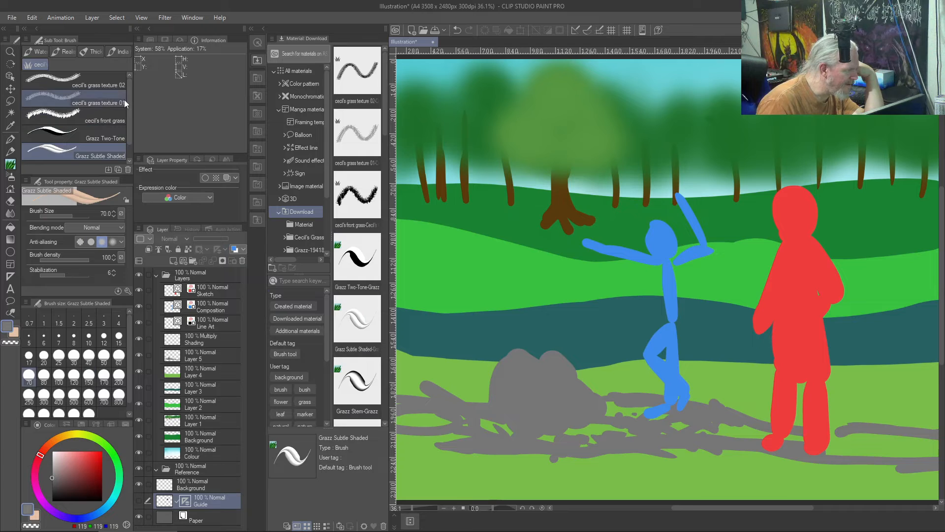
Step: Add the Grazz Stem, Grazz Outline, Grazz Heavy shaded and Grazz Bamboo brushes to the grass brush group
scroll(130, 102, "down", 2)
mouse_move(362, 320)
left_mouse_down()
mouse_move(251, 269)
mouse_move(359, 326)
left_mouse_up()
scroll(362, 376, "down", 3)
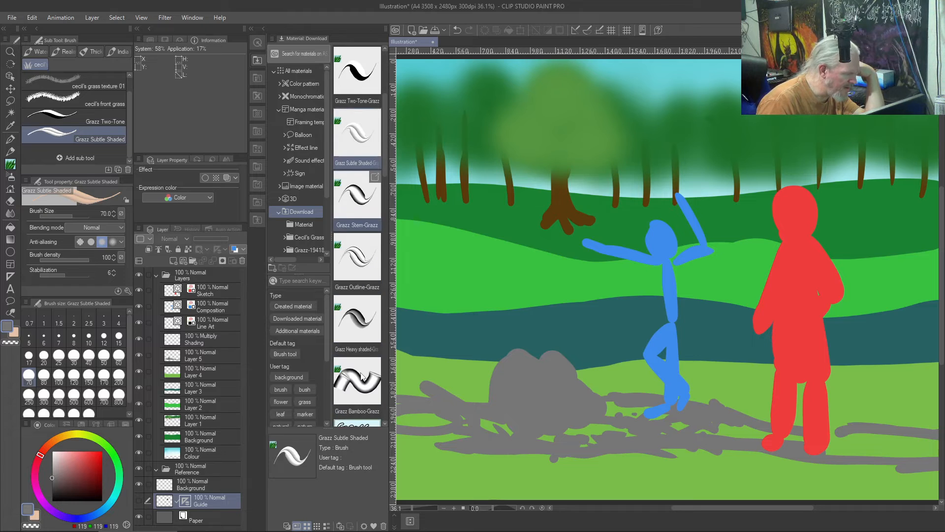
left_click(348, 211)
left_click_drag(348, 211, 98, 156)
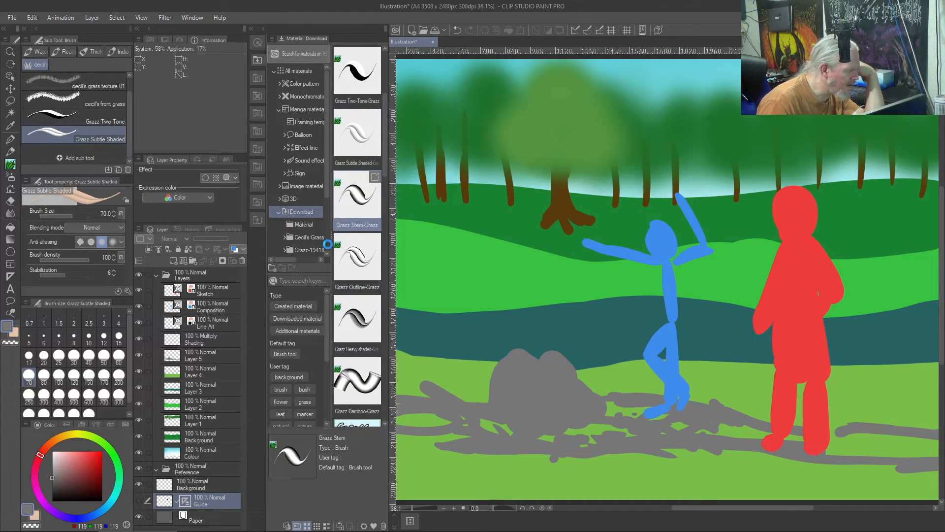
left_click_drag(357, 258, 102, 158)
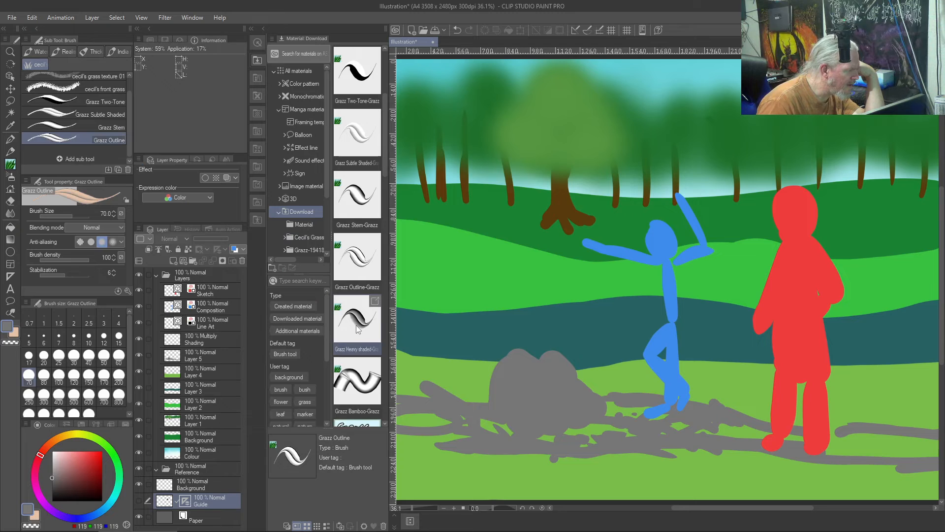
mouse_move(357, 329)
left_mouse_down()
mouse_move(339, 326)
mouse_move(99, 152)
left_mouse_up()
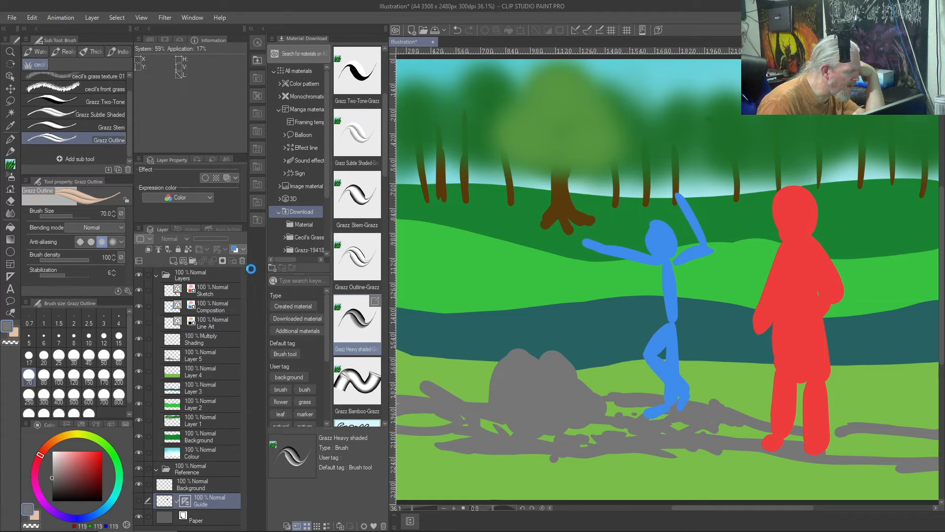
mouse_move(357, 381)
left_mouse_down()
mouse_move(234, 306)
mouse_move(123, 147)
mouse_move(87, 153)
left_mouse_up()
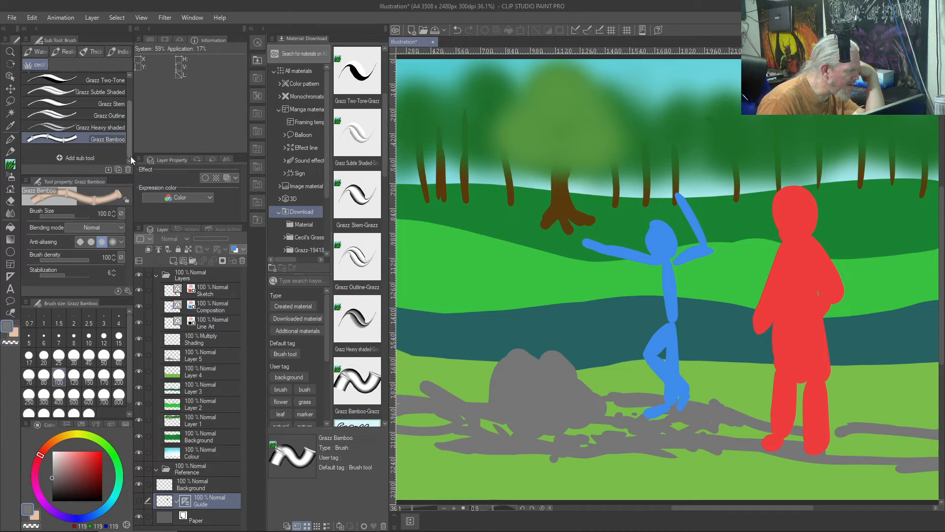
Step: Add the Grass Block Brush, Weedy Grass (More Unkempt) and Weedy Grass brushes to the grass brush group
scroll(350, 214, "down", 4)
left_click_drag(350, 214, 99, 156)
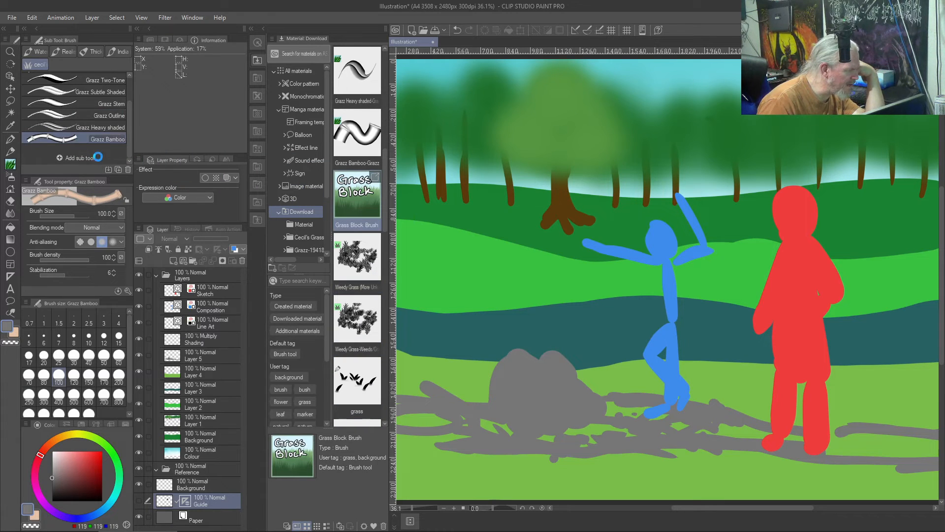
mouse_move(356, 261)
left_mouse_down()
mouse_move(266, 246)
mouse_move(86, 161)
left_mouse_up()
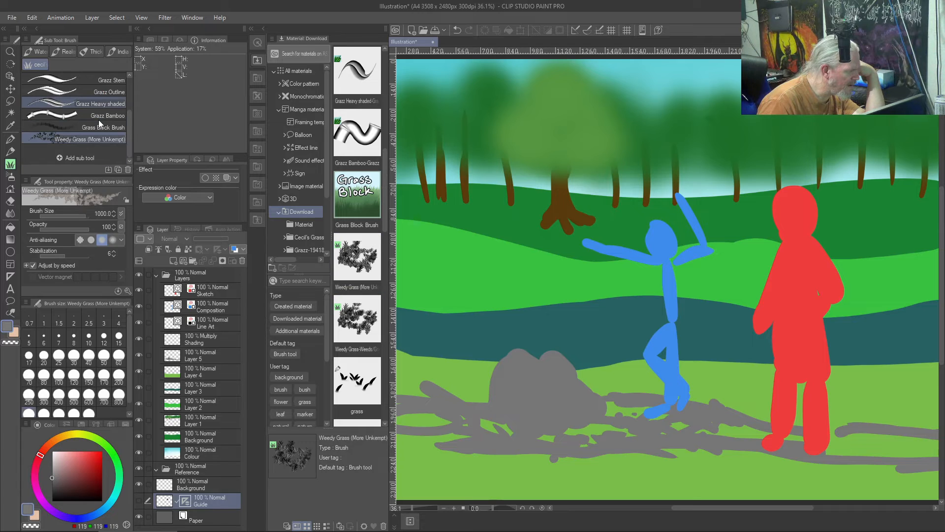
mouse_move(357, 317)
left_mouse_down()
mouse_move(101, 194)
mouse_move(81, 154)
left_mouse_up()
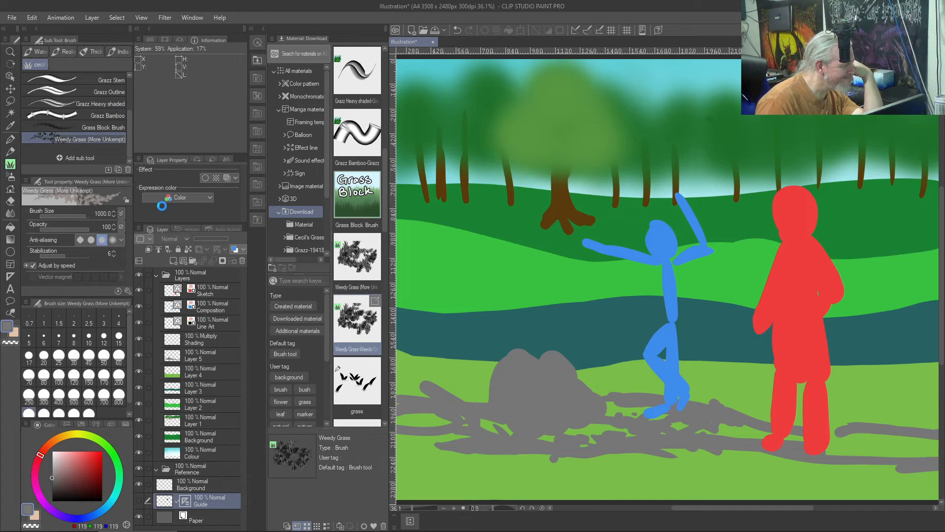
Step: Add the lowercase grass brush, 芝ブラシ, max's grass pen v2 and grass_brush to the grass brush group
scroll(355, 319, "down", 5)
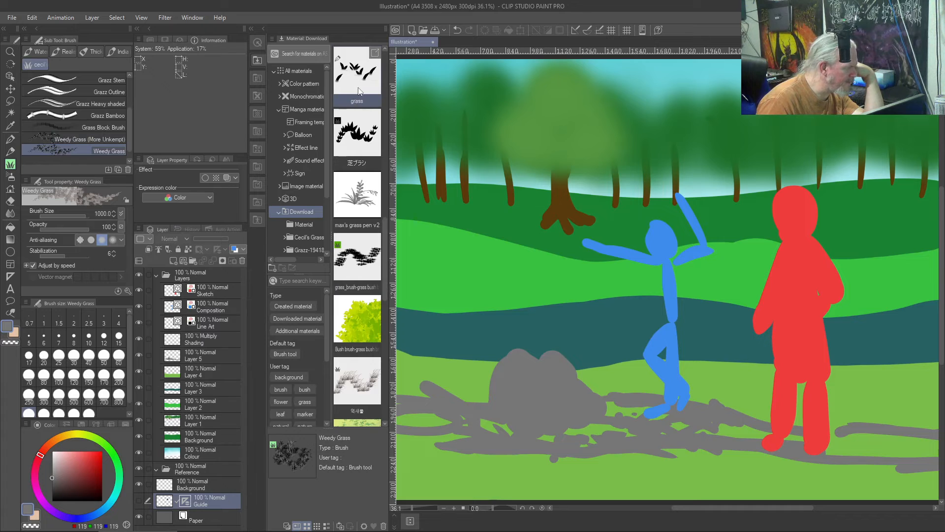
scroll(89, 113, "down", 1)
left_click_drag(357, 71, 99, 156)
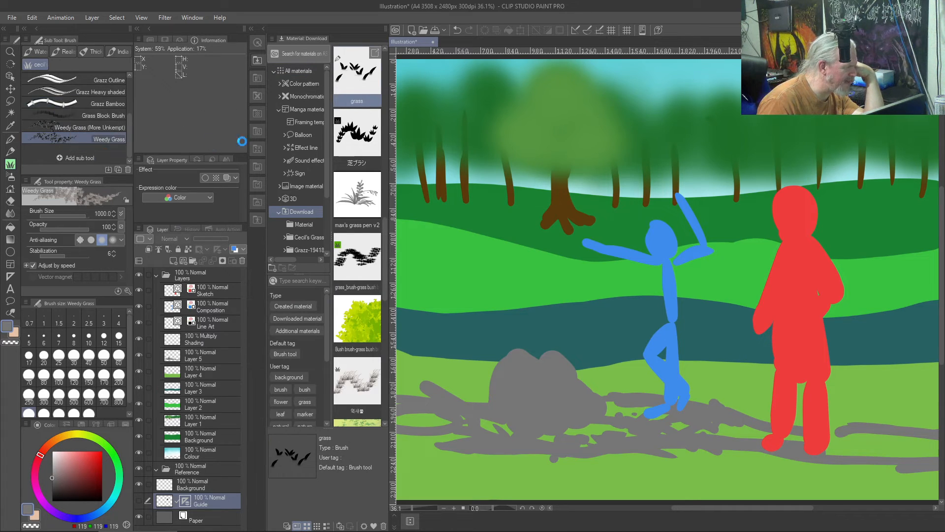
left_click(371, 139)
mouse_move(320, 145)
left_mouse_down()
mouse_move(102, 159)
mouse_move(403, 154)
mouse_move(367, 143)
mouse_move(99, 153)
left_mouse_up()
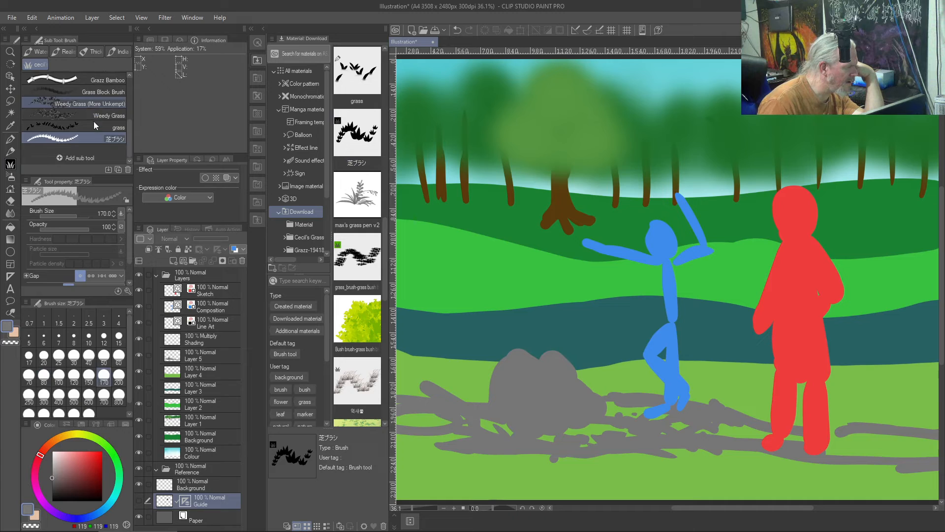
left_click_drag(357, 194, 87, 158)
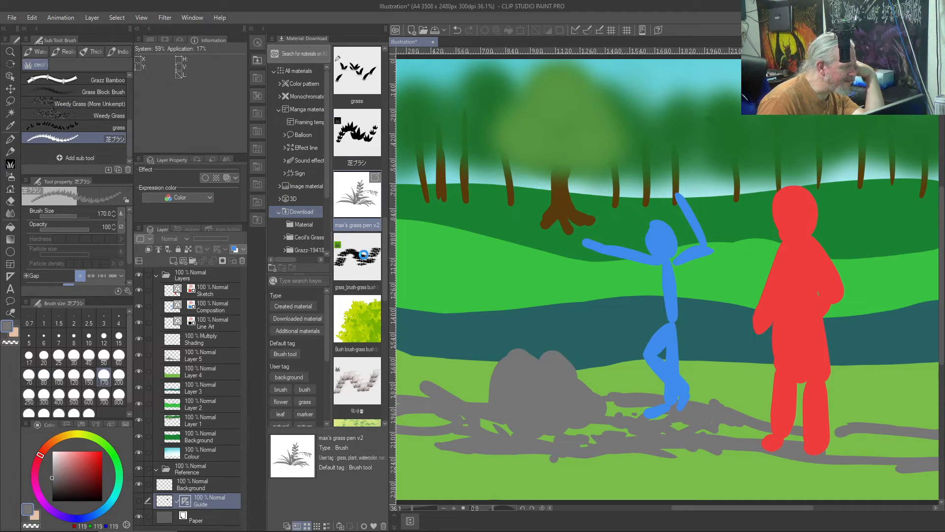
left_click_drag(365, 258, 83, 159)
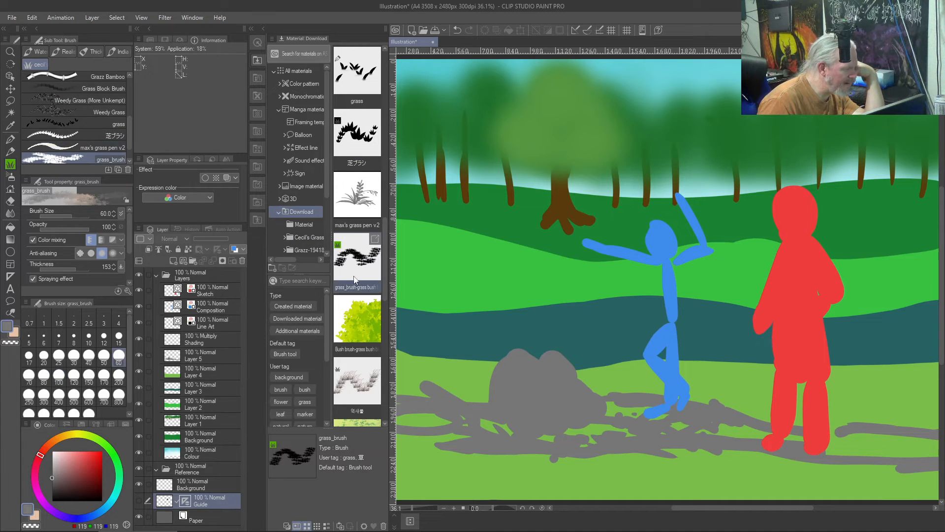
Step: Add the Bush brush, 억새풀 and Grass brushes from the downloaded materials to the grass brush group
scroll(365, 259, "down", 1)
scroll(364, 259, "down", 1)
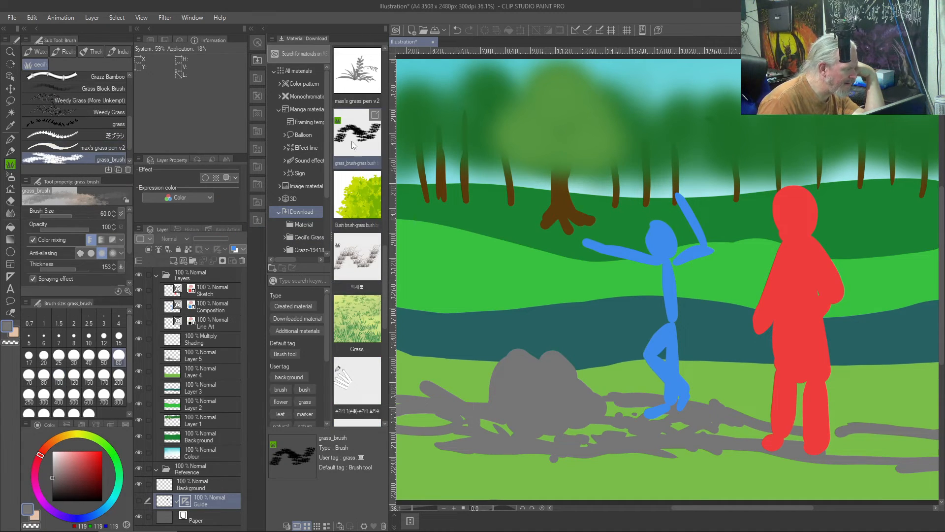
scroll(103, 122, "down", 2)
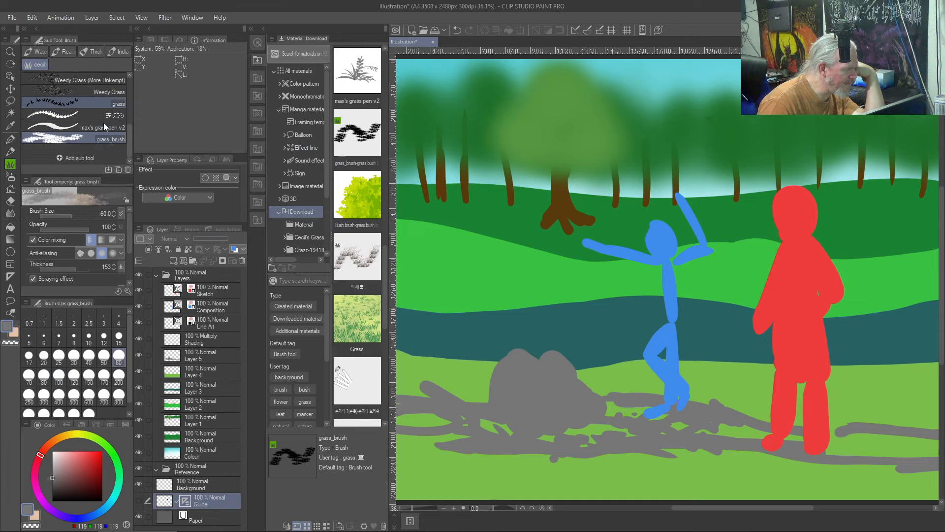
mouse_move(350, 201)
left_mouse_down()
mouse_move(154, 161)
mouse_move(99, 140)
mouse_move(112, 164)
left_mouse_up()
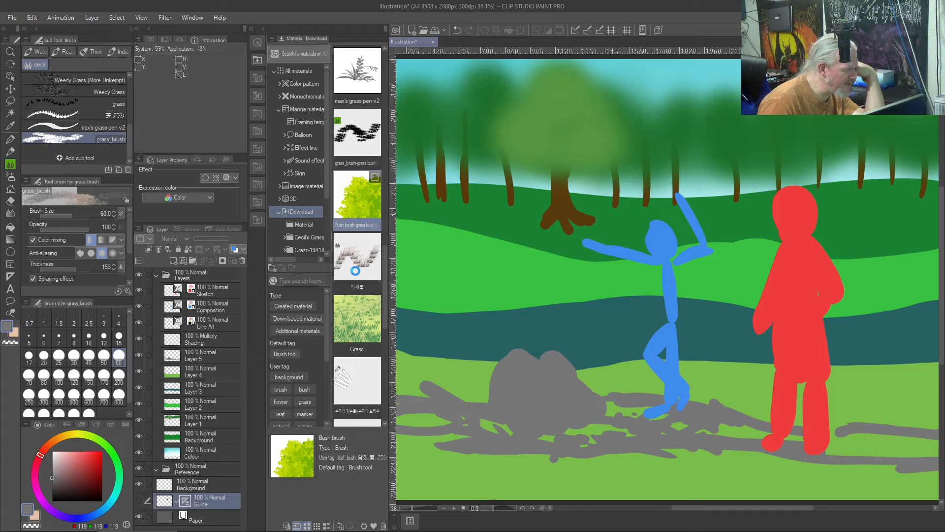
mouse_move(355, 271)
left_mouse_down()
mouse_move(103, 177)
mouse_move(85, 161)
left_mouse_up()
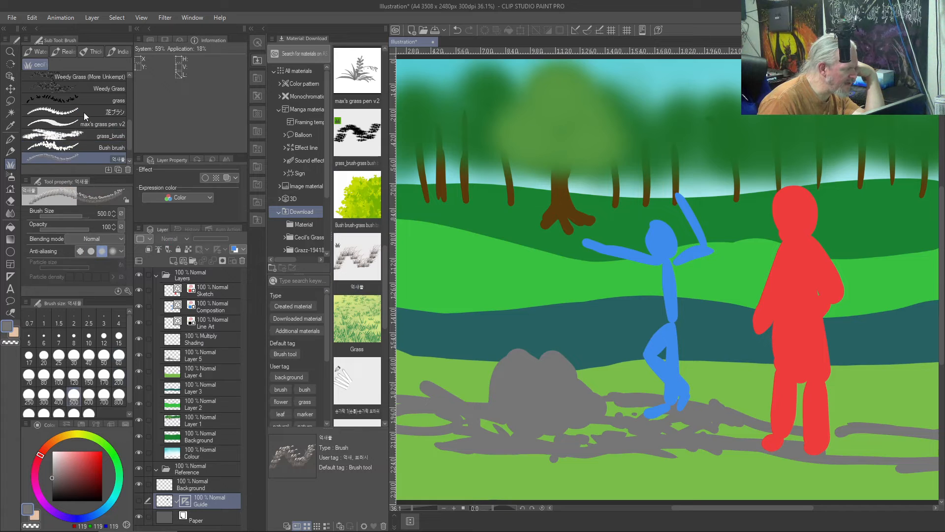
left_click_drag(357, 320, 79, 159)
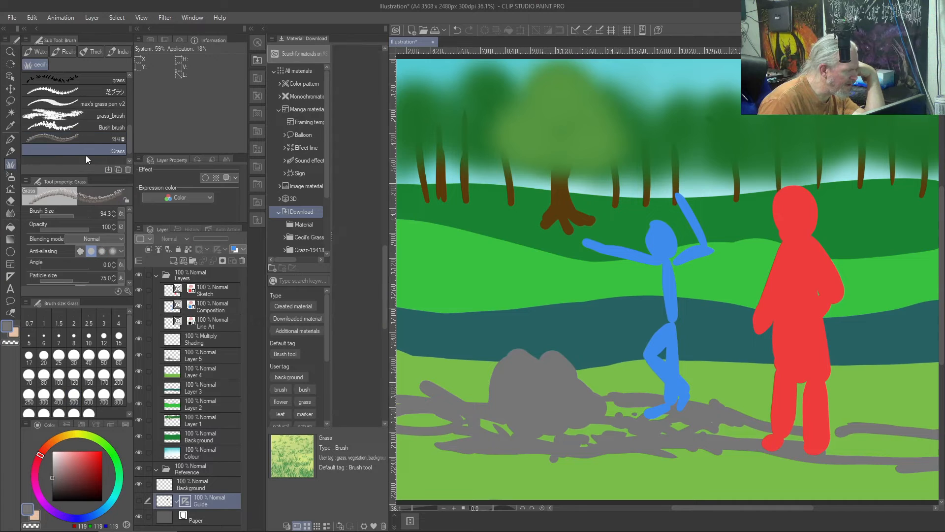
Step: Choose the Bush brush from the grass brush group and make Layer 1 the active layer
scroll(87, 145, "up", 4)
scroll(91, 135, "up", 3)
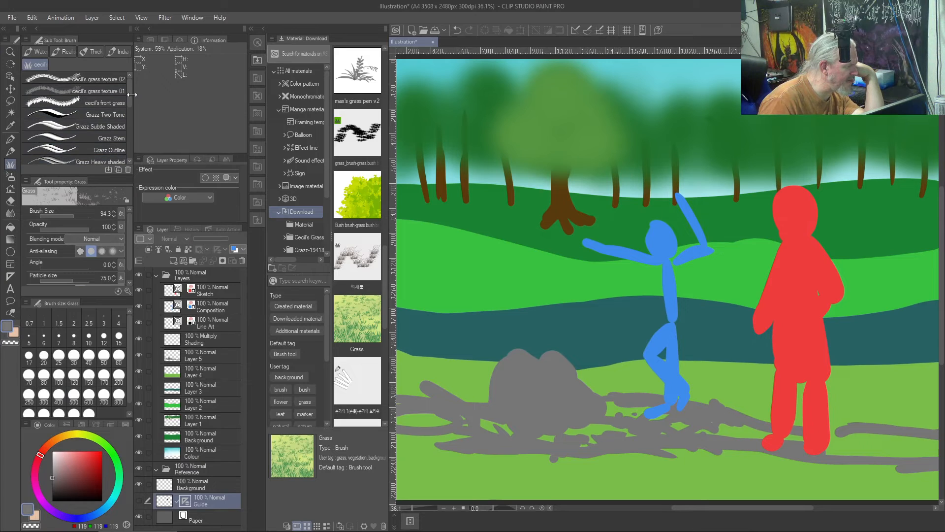
left_click_drag(129, 96, 134, 149)
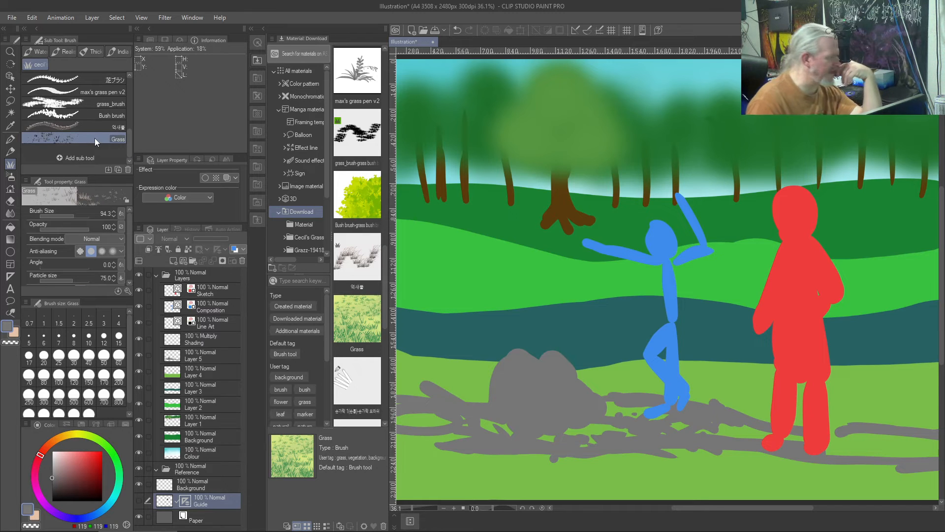
left_click_drag(128, 152, 126, 92)
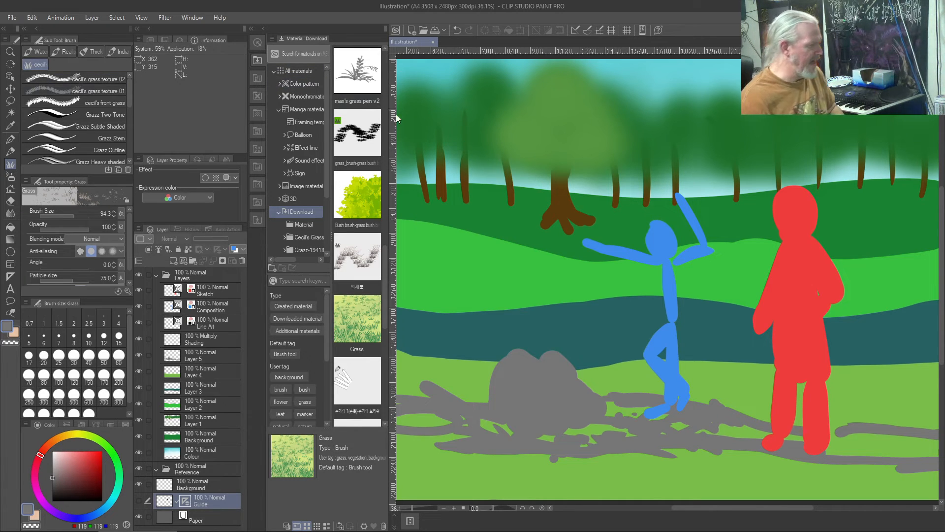
left_click_drag(131, 93, 131, 152)
left_click(87, 115)
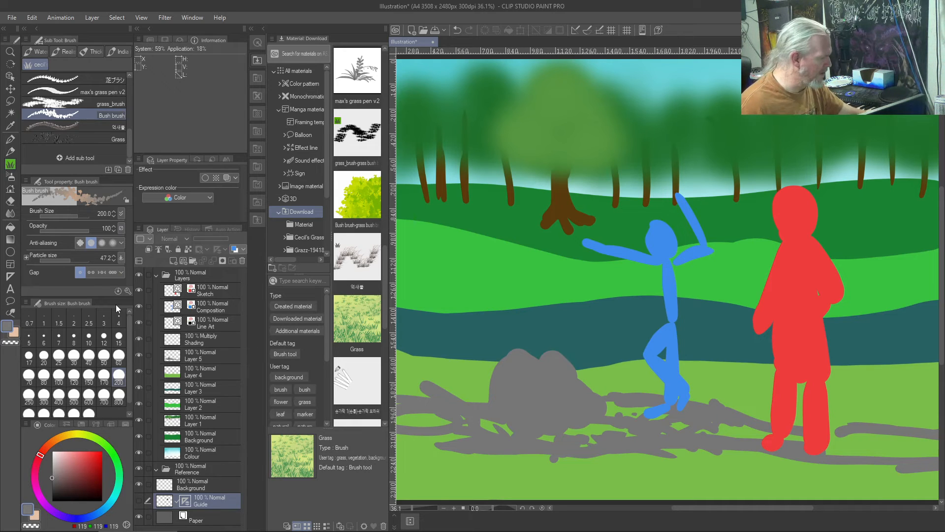
left_click(196, 423)
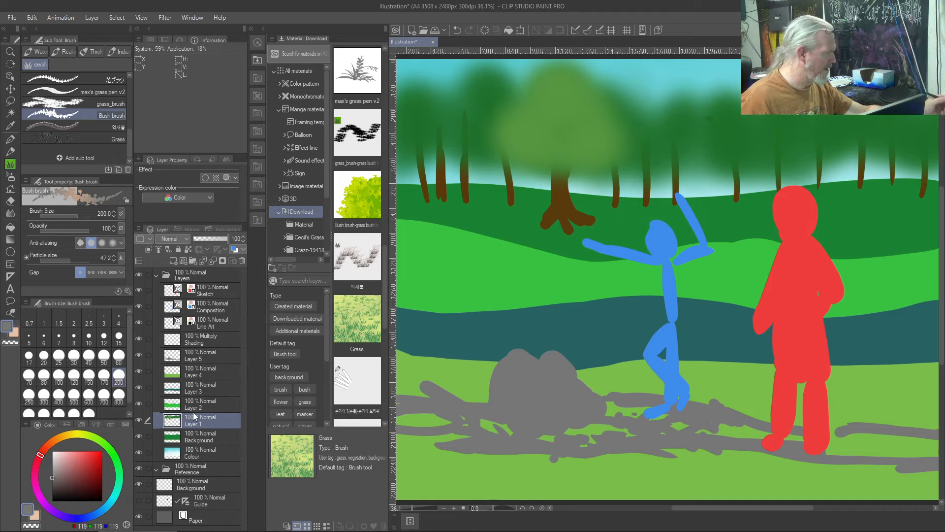
Step: Set the drawing colour to a dark green, about RGB 21, 99, 23, and test the Bush brush on the large tree's crown
mouse_move(42, 456)
left_mouse_down()
mouse_move(96, 438)
mouse_move(114, 453)
left_mouse_up()
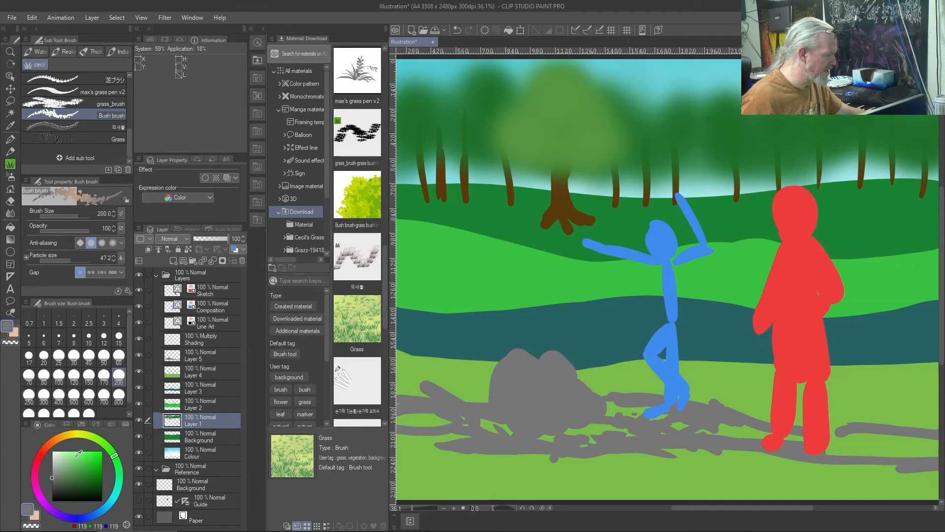
mouse_move(98, 465)
left_mouse_down()
mouse_move(86, 469)
mouse_move(93, 476)
left_mouse_up()
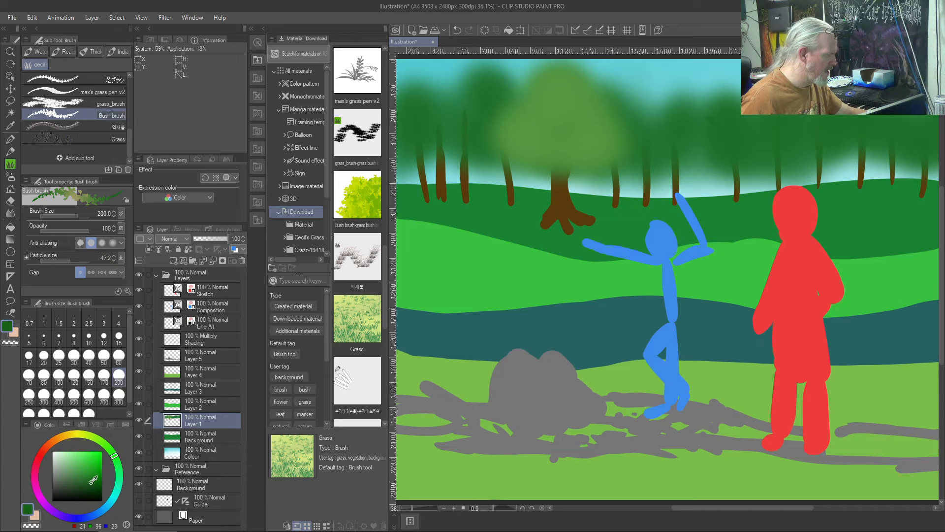
mouse_move(523, 146)
left_mouse_down()
mouse_move(538, 109)
mouse_move(528, 127)
mouse_move(577, 108)
mouse_move(574, 100)
mouse_move(569, 147)
mouse_move(542, 173)
left_mouse_up()
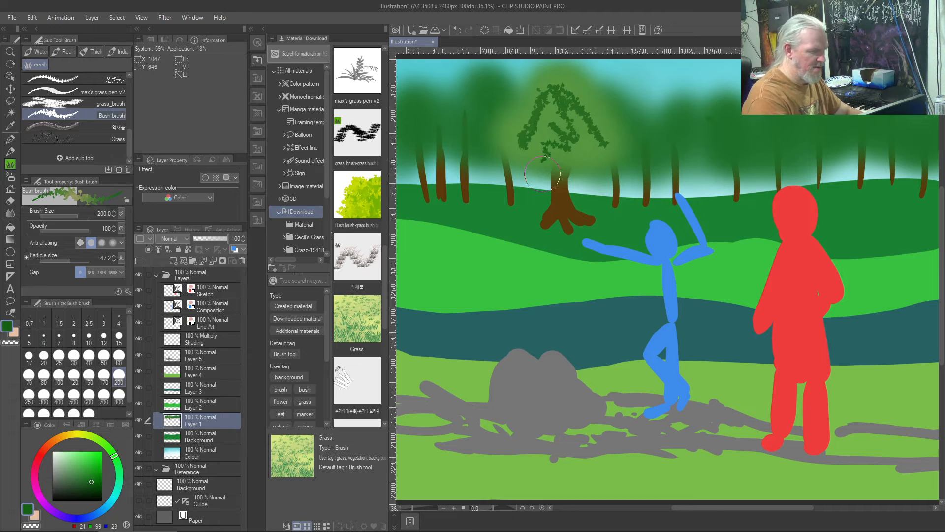
key("ctrl+z")
Step: Enlarge the Bush brush to size 600 and try covering the large tree's crown with leaves
key("bracketright")
key("bracketright")
key("bracketright")
key("bracketright")
key("bracketright")
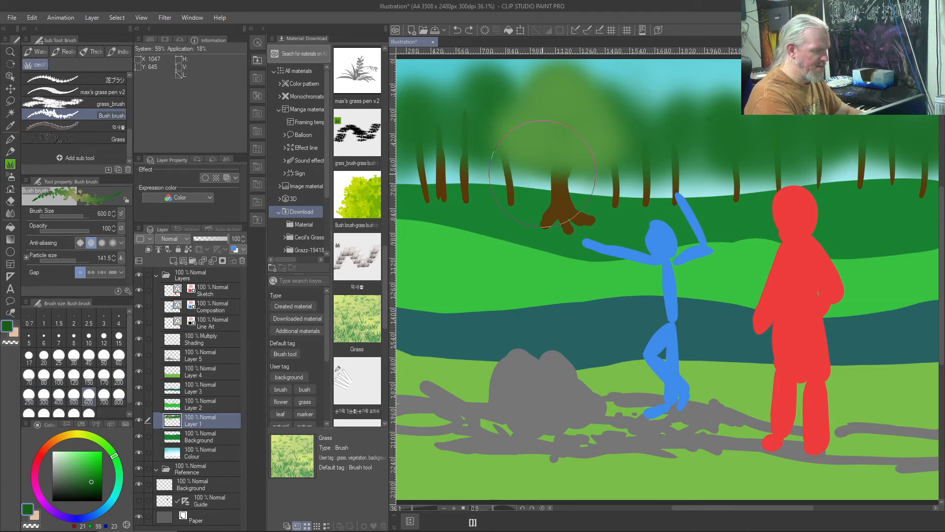
mouse_move(531, 136)
left_mouse_down()
mouse_move(558, 103)
mouse_move(571, 158)
mouse_move(577, 127)
mouse_move(539, 111)
mouse_move(535, 131)
mouse_move(558, 83)
mouse_move(520, 110)
mouse_move(518, 127)
mouse_move(586, 92)
mouse_move(567, 96)
mouse_move(602, 147)
mouse_move(549, 107)
mouse_move(545, 136)
mouse_move(563, 160)
mouse_move(515, 153)
mouse_move(529, 173)
left_mouse_up()
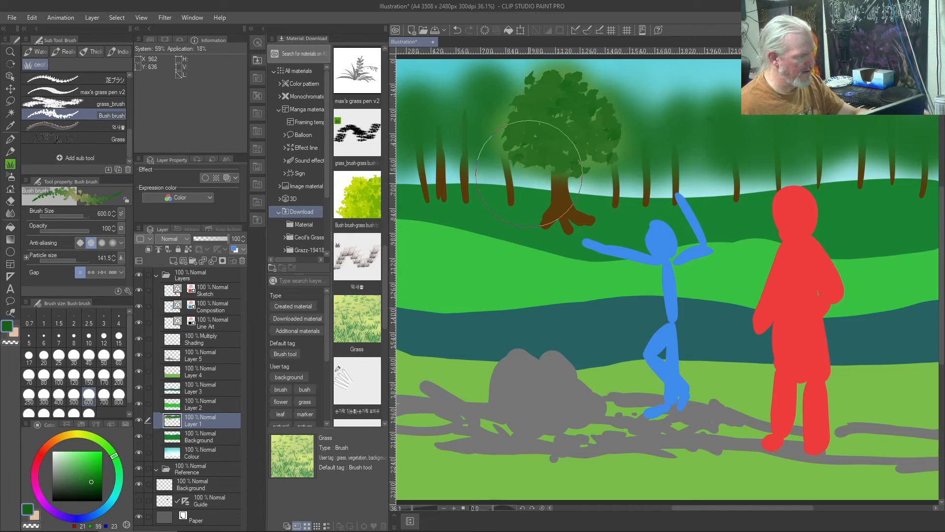
Step: Undo the size 600 leaf strokes on the large tree's crown
key("ctrl+z")
key("ctrl+z")
key("ctrl+z")
key("ctrl+z")
key("ctrl+z")
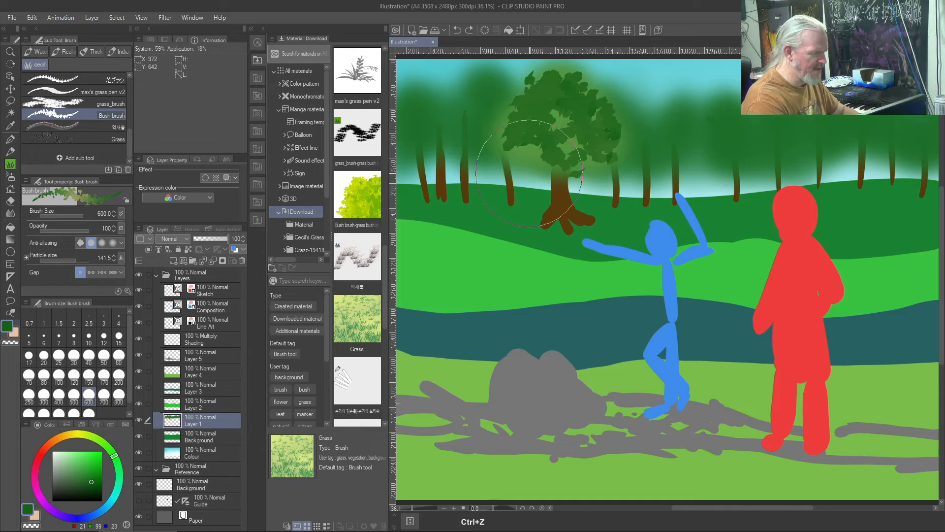
key("ctrl+z")
key("ctrl+z")
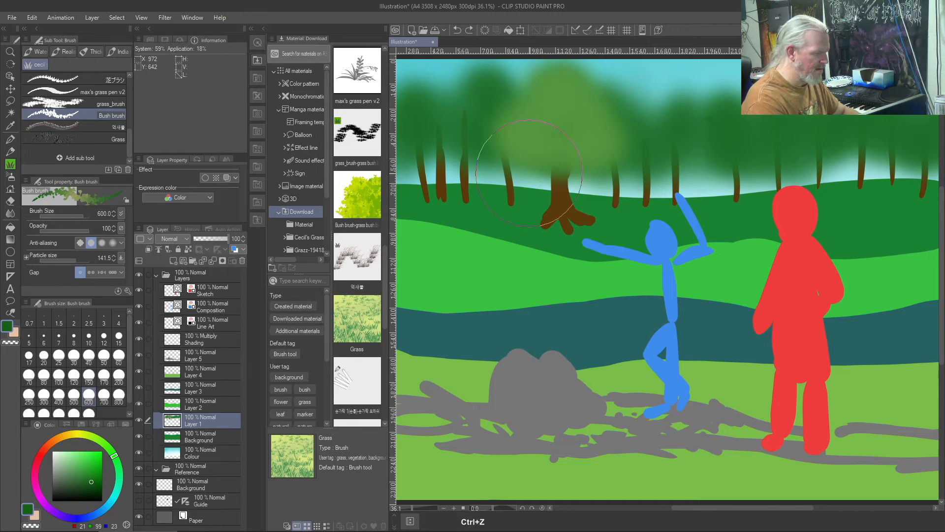
Step: Reduce the Bush brush to size 120 and try fine foliage along the left side of the large tree's crown
key("bracketleft")
key("bracketleft")
key("bracketleft")
key("bracketleft")
key("bracketleft")
key("bracketleft")
key("bracketleft")
key("bracketleft")
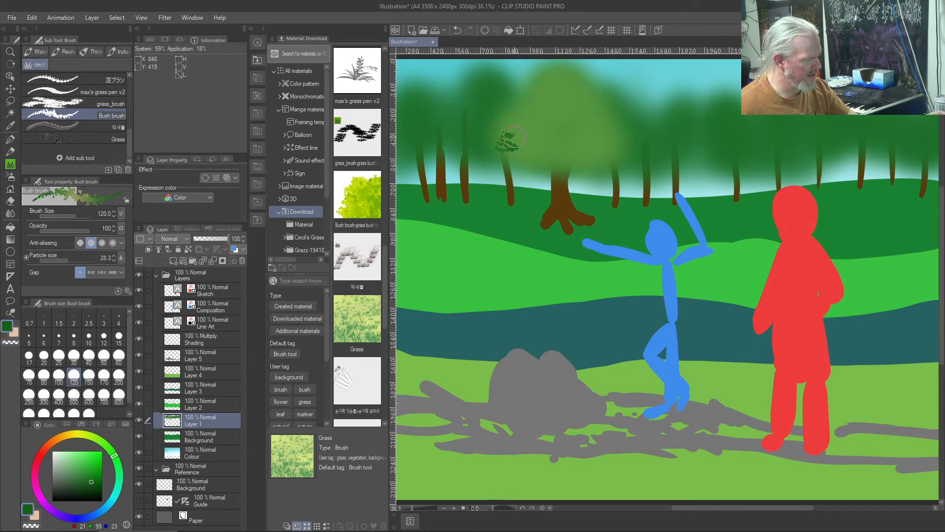
left_click_drag(519, 131, 506, 132)
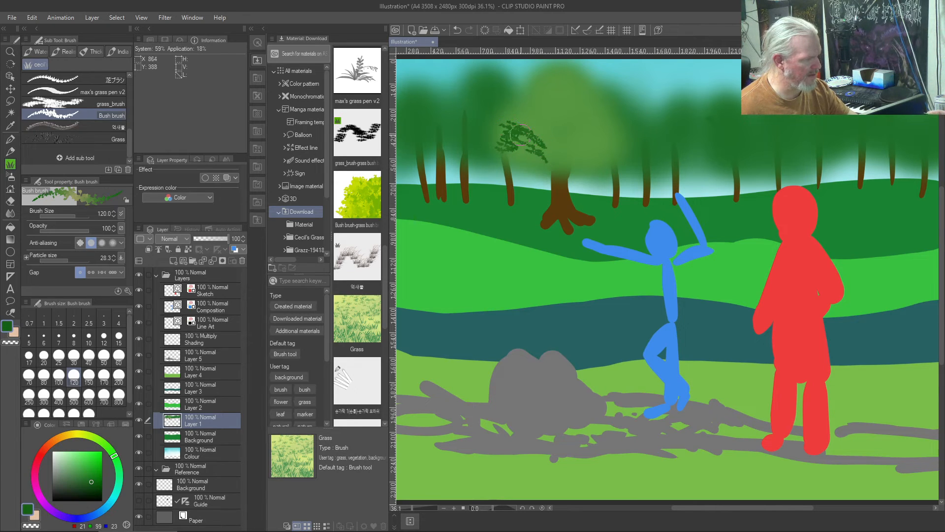
mouse_move(505, 128)
left_mouse_down()
mouse_move(533, 115)
mouse_move(493, 136)
left_mouse_up()
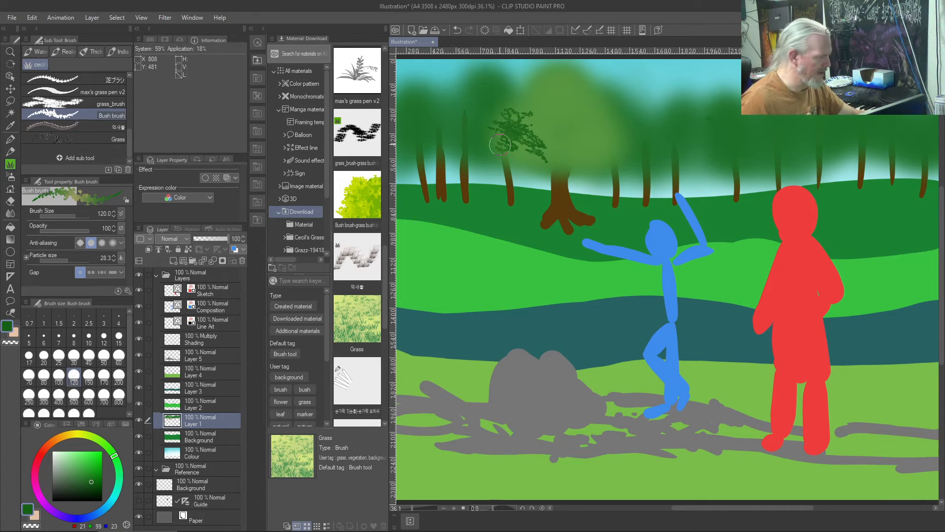
Step: Try filling the rest of the large tree's crown with Bush brush foliage in green and tan, undoing unwanted strokes
left_click_drag(561, 78, 609, 151)
mouse_move(556, 95)
left_mouse_down()
mouse_move(604, 158)
mouse_move(581, 125)
mouse_move(604, 155)
left_mouse_up()
key("ctrl+z")
key("ctrl+z")
mouse_move(553, 99)
left_mouse_down()
mouse_move(589, 157)
mouse_move(546, 116)
mouse_move(580, 161)
mouse_move(540, 154)
mouse_move(537, 130)
mouse_move(571, 146)
mouse_move(512, 131)
mouse_move(579, 162)
mouse_move(505, 150)
mouse_move(605, 148)
mouse_move(540, 133)
mouse_move(600, 135)
mouse_move(545, 131)
mouse_move(570, 104)
mouse_move(567, 92)
mouse_move(586, 90)
mouse_move(621, 130)
mouse_move(557, 77)
mouse_move(548, 83)
mouse_move(564, 77)
mouse_move(541, 104)
mouse_move(518, 101)
mouse_move(519, 116)
mouse_move(536, 103)
mouse_move(517, 133)
mouse_move(524, 108)
mouse_move(527, 152)
left_mouse_up()
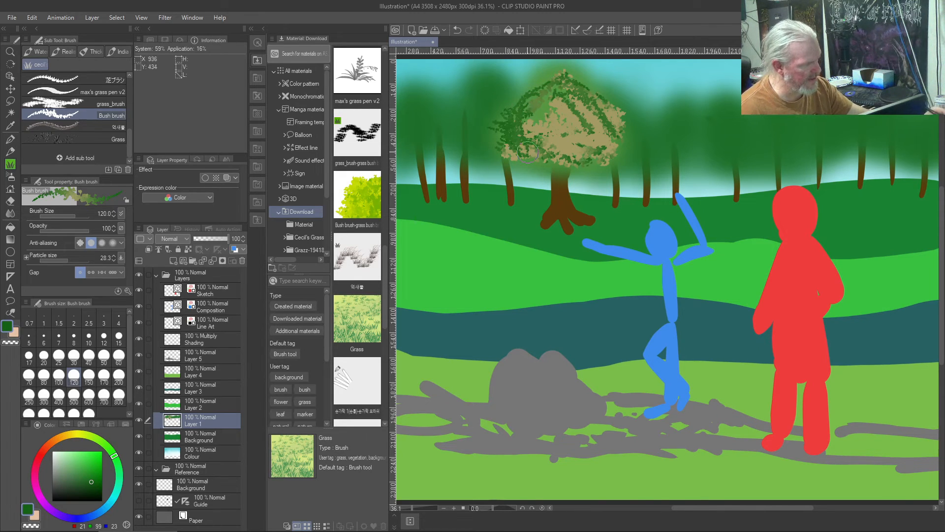
mouse_move(527, 112)
left_mouse_down()
mouse_move(586, 132)
mouse_move(551, 116)
mouse_move(566, 113)
mouse_move(600, 131)
mouse_move(566, 94)
mouse_move(615, 166)
mouse_move(495, 143)
mouse_move(599, 151)
mouse_move(507, 133)
mouse_move(581, 128)
mouse_move(546, 96)
mouse_move(588, 127)
mouse_move(561, 87)
mouse_move(539, 148)
left_mouse_up()
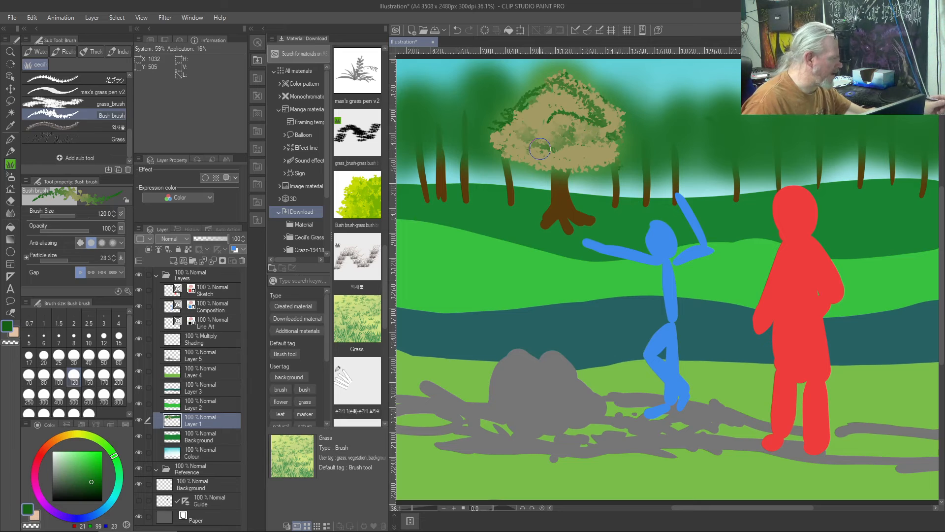
Step: Try the 억새풀 brush at size 500 over the large tree's crown
left_click(46, 125)
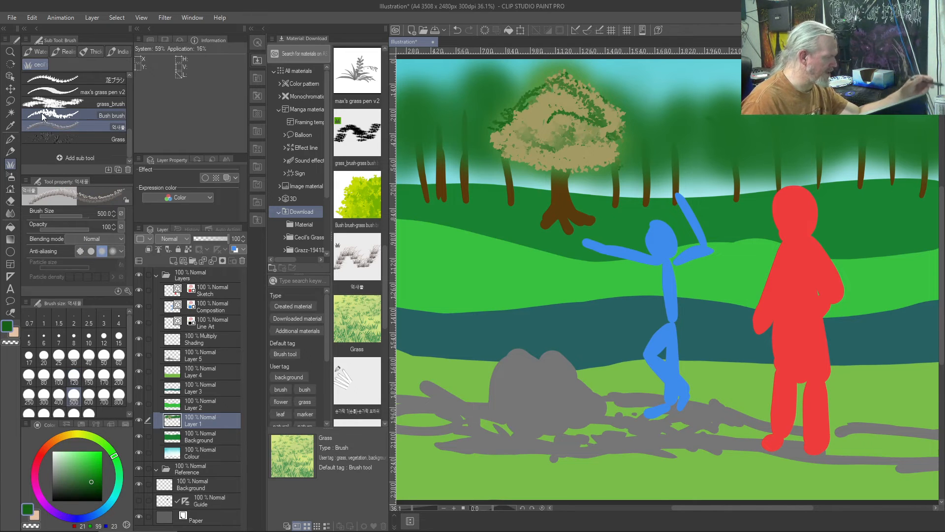
mouse_move(544, 106)
left_mouse_down()
mouse_move(557, 101)
mouse_move(583, 118)
mouse_move(544, 140)
mouse_move(586, 147)
left_mouse_up()
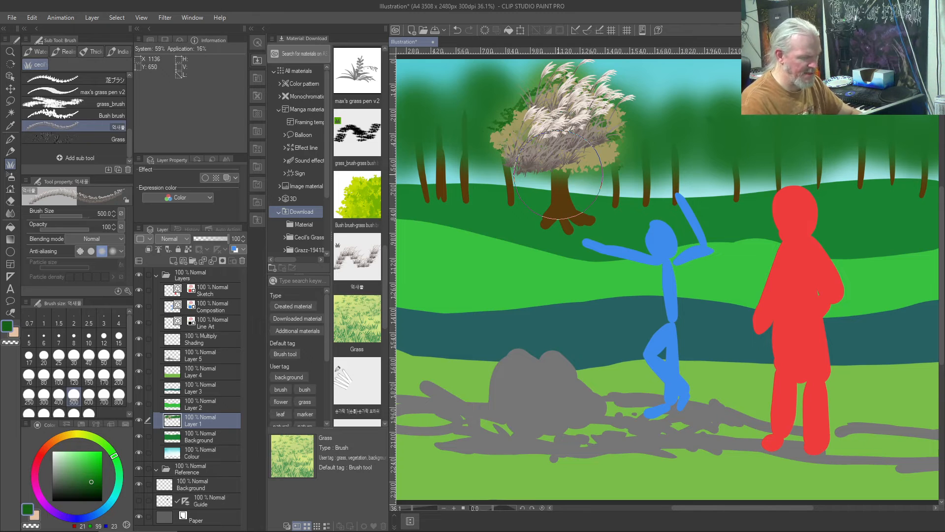
Step: Undo all the trial 억새풀 and Bush brush strokes on the large tree's crown
key("ctrl+z")
key("ctrl+z")
key("ctrl+z")
key("ctrl+z")
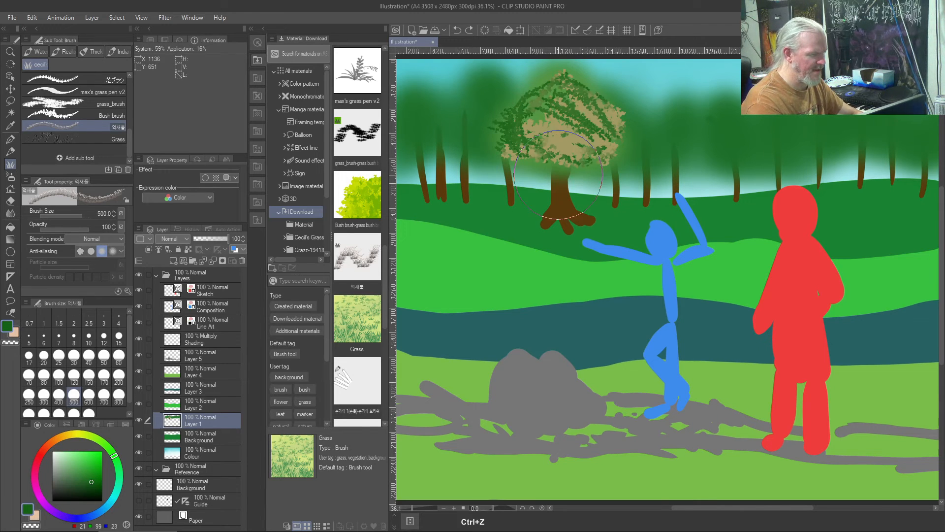
key("ctrl+z")
key("ctrl+z")
key("ctrl+z")
key("ctrl+z")
key("ctrl+z")
key("ctrl+z")
key("ctrl+z")
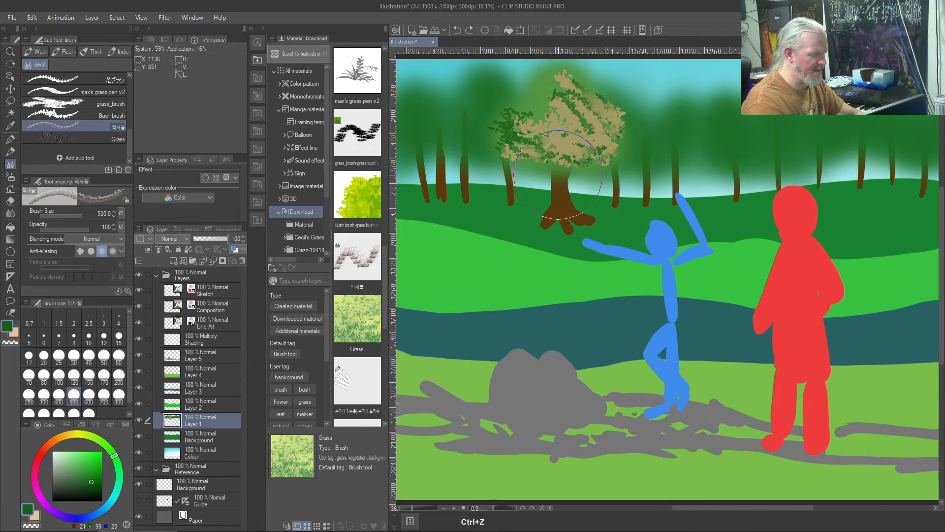
key("ctrl+z")
key("ctrl+z")
key("ctrl+z")
key("ctrl+z")
key("ctrl+z")
key("ctrl+z")
key("ctrl+z")
key("ctrl+z")
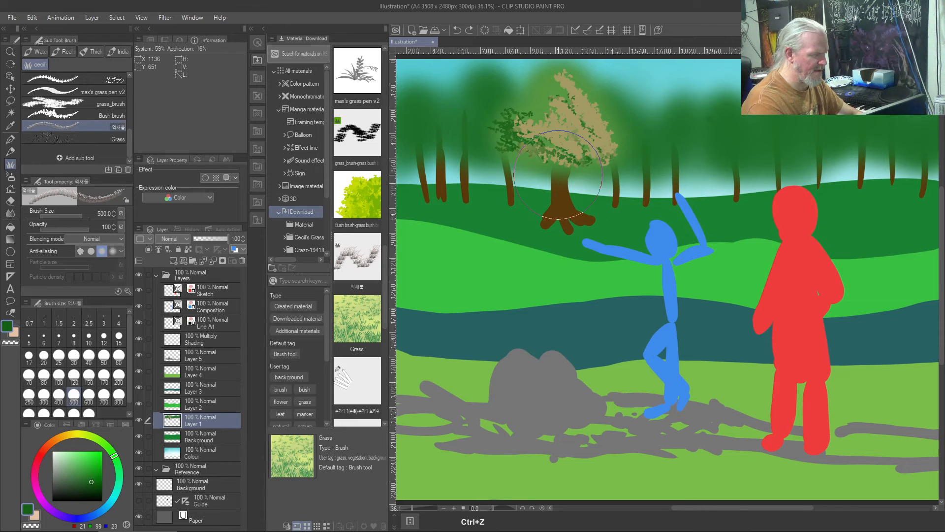
key("ctrl+z")
key("ctrl+z")
key("ctrl+z")
key("ctrl+z")
key("ctrl+z")
key("ctrl+z")
key("ctrl+z")
key("ctrl+z")
key("ctrl+z")
key("ctrl+z")
key("ctrl+z")
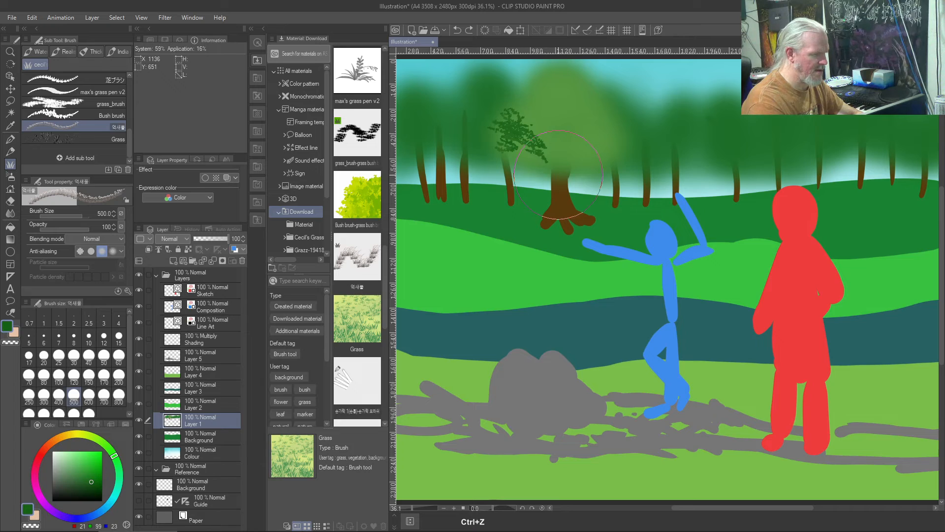
key("ctrl+z")
key("ctrl+z")
key("ctrl+z")
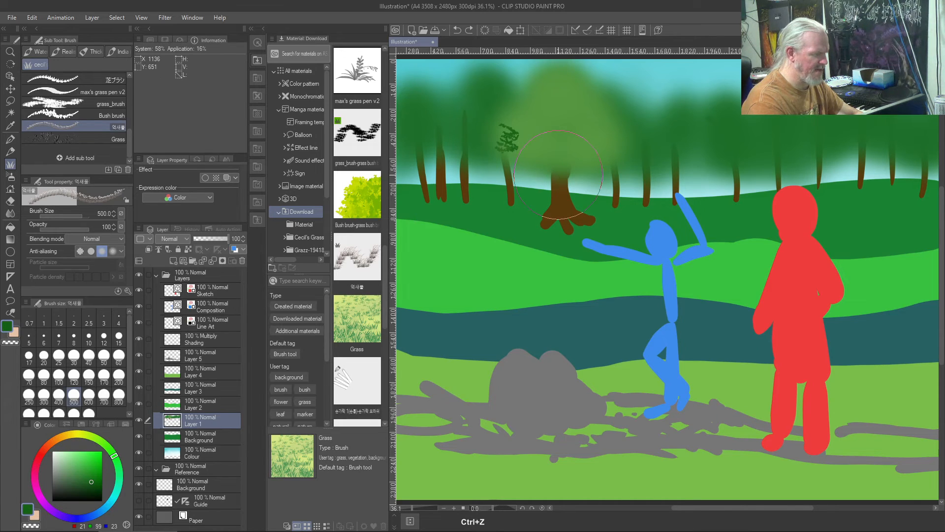
key("ctrl+z")
key("ctrl+z")
key("ctrl+z")
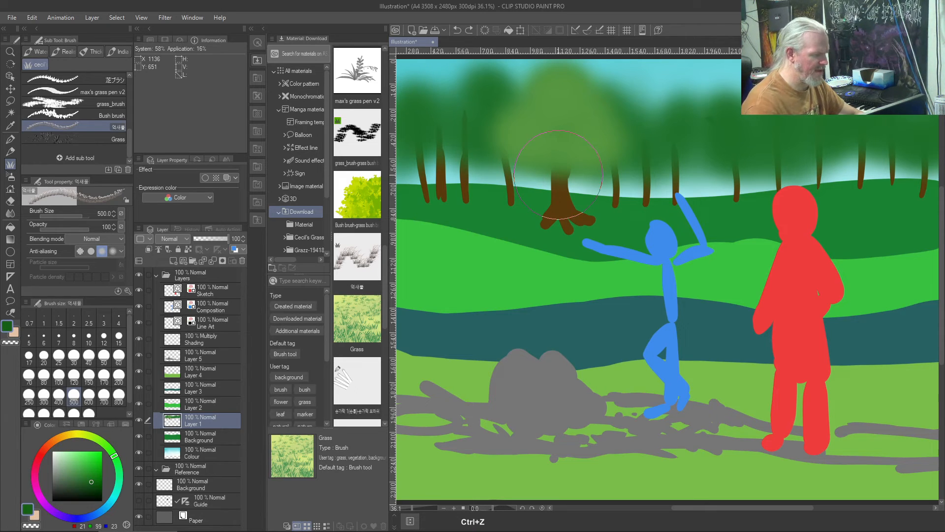
Step: Try an 억새풀 stroke over the light green hill on Layer 1, undo it, and make Layer 2 the active layer
mouse_move(551, 269)
left_mouse_down()
mouse_move(501, 275)
mouse_move(503, 286)
left_mouse_up()
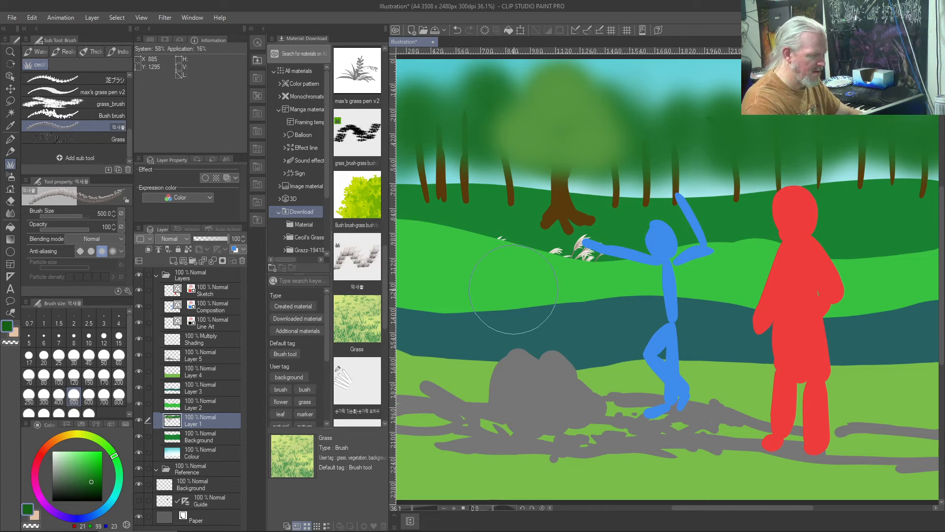
key("ctrl+z")
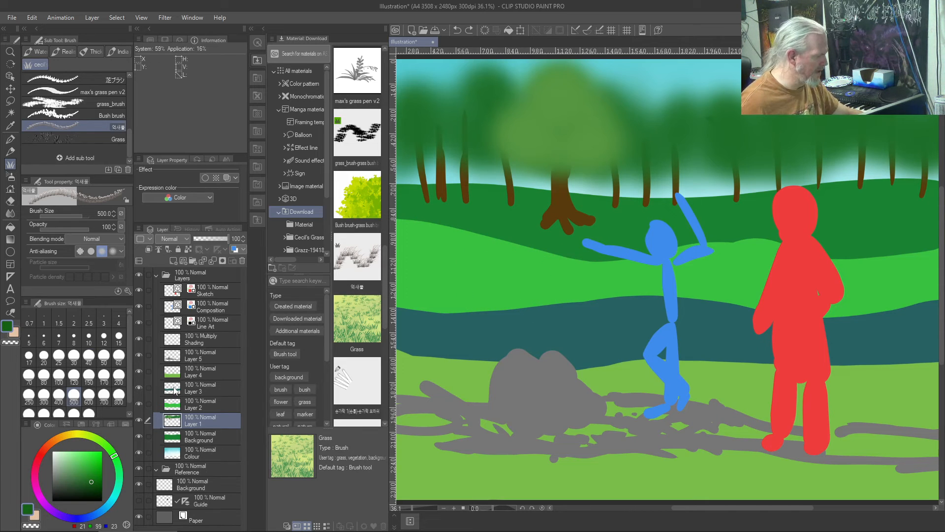
left_click(190, 373)
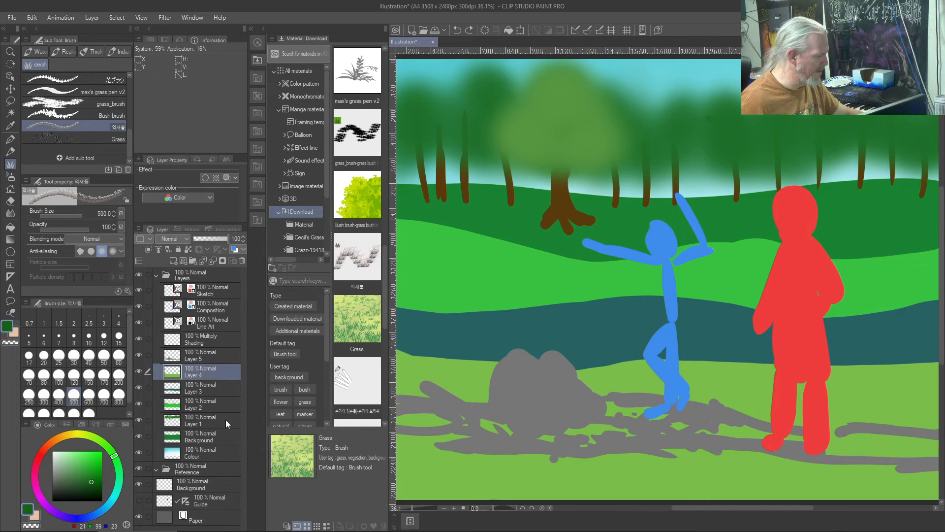
left_click(201, 405)
Step: Try rows of reeds on the light green hill with the 억새풀 brush at size 500, undoing the extra strokes
mouse_move(521, 281)
left_mouse_down()
mouse_move(462, 288)
mouse_move(590, 276)
mouse_move(534, 262)
mouse_move(541, 273)
mouse_move(454, 296)
left_mouse_up()
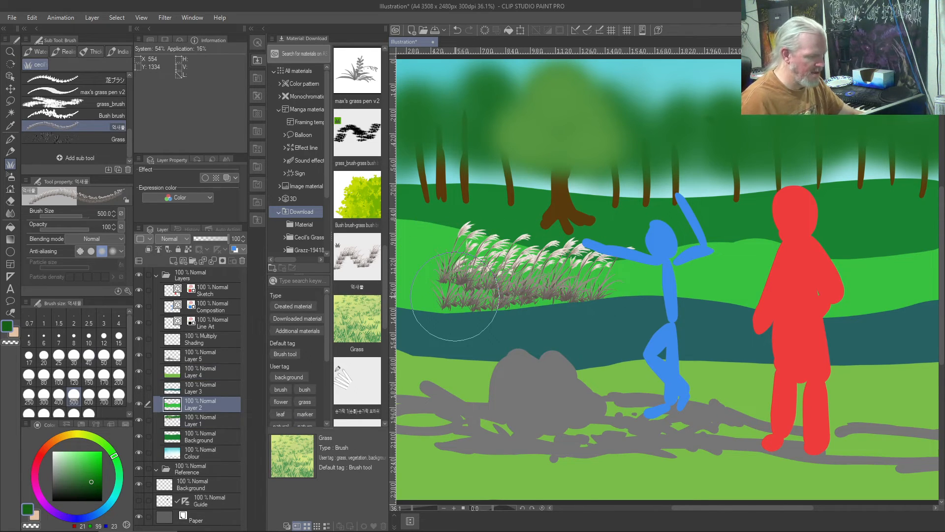
key("ctrl+z")
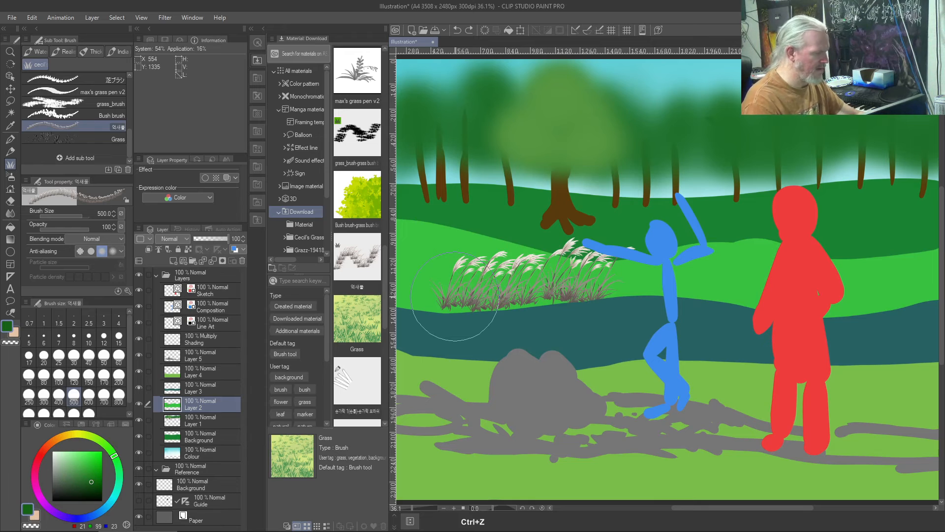
key("ctrl+z")
key("ctrl+z")
mouse_move(566, 295)
left_mouse_down()
mouse_move(518, 284)
mouse_move(448, 254)
left_mouse_up()
key("ctrl+z")
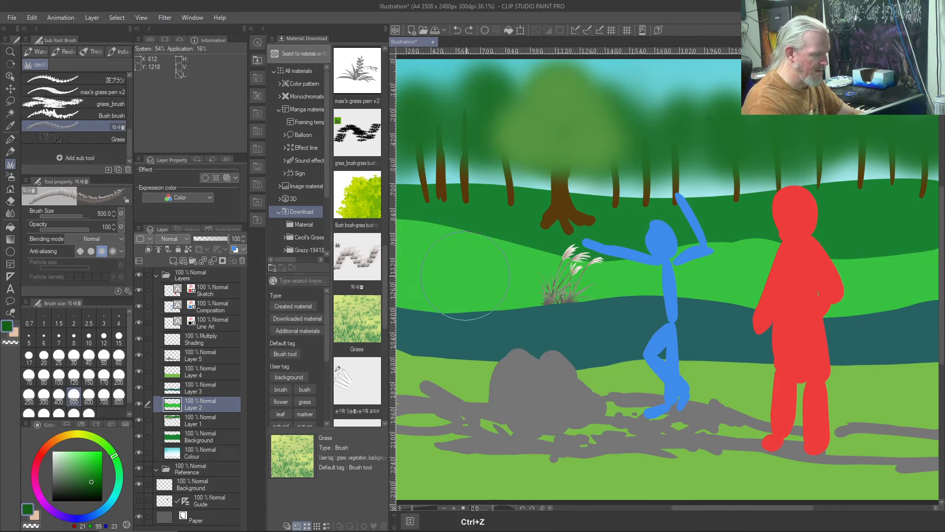
Step: Reduce the 억새풀 brush to size 150 and try rows of small reeds on the left of the light green hill
key("bracketleft")
key("bracketleft")
key("bracketleft")
key("bracketleft")
key("bracketleft")
key("bracketleft")
mouse_move(536, 289)
left_mouse_down()
mouse_move(445, 286)
mouse_move(432, 276)
mouse_move(517, 260)
mouse_move(537, 273)
left_mouse_up()
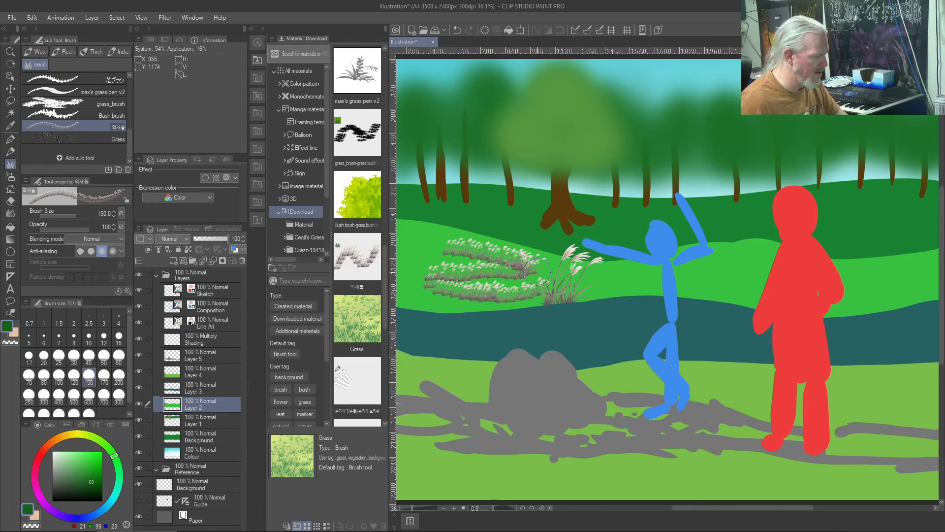
Step: Undo all the 억새풀 reed strokes on the light green hill
key("ctrl+z")
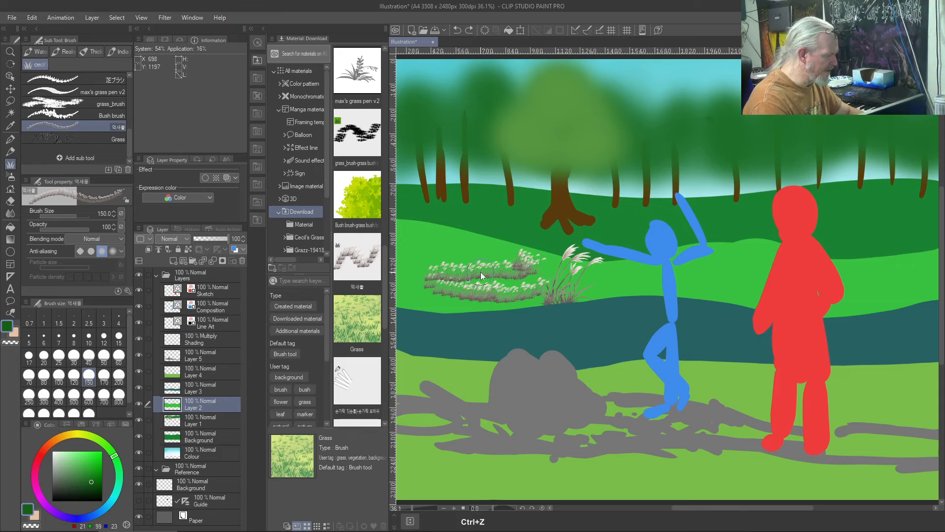
key("ctrl+z")
key("ctrl+z")
key("ctrl+z")
key("ctrl+z")
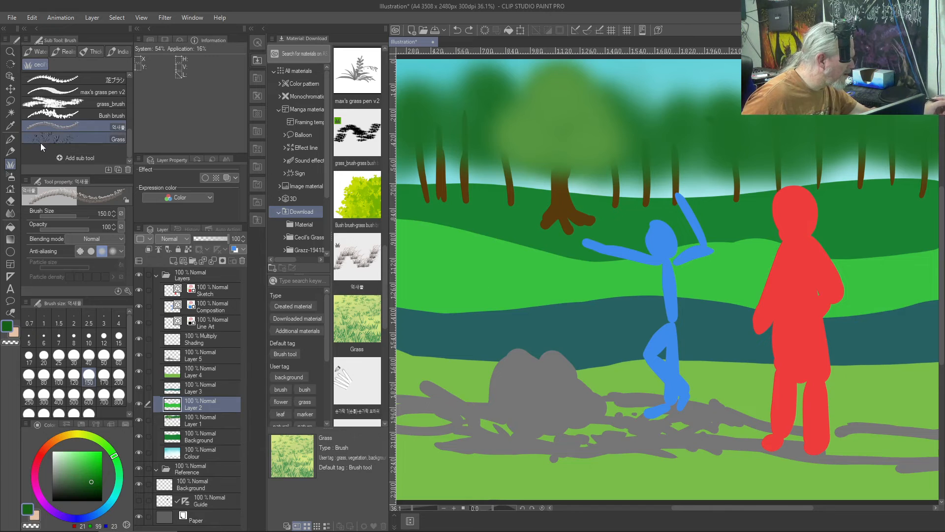
Step: Paint dense grass over the left part of the light green hill on Layer 2 with the Grass brush at size 94.3
left_click(81, 143)
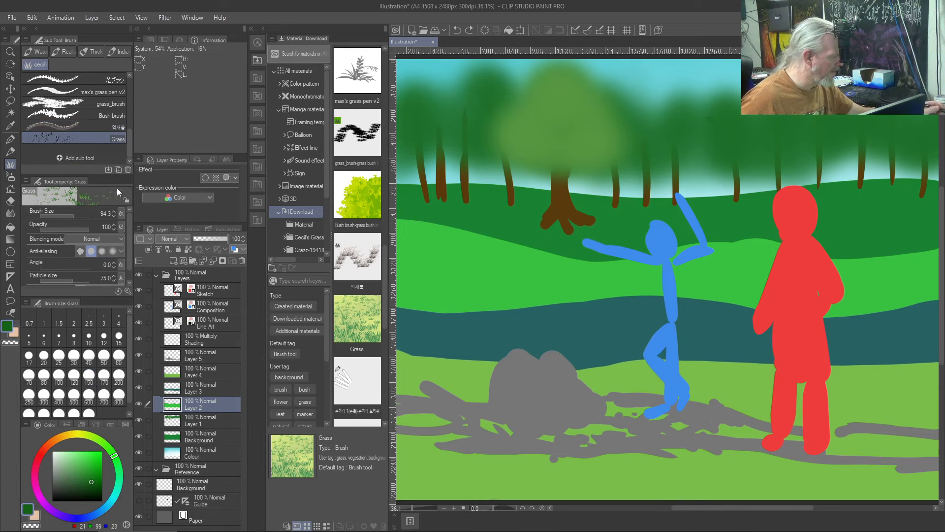
mouse_move(572, 279)
left_mouse_down()
mouse_move(535, 268)
mouse_move(508, 287)
mouse_move(461, 285)
mouse_move(498, 279)
mouse_move(472, 271)
mouse_move(428, 287)
mouse_move(527, 286)
mouse_move(438, 263)
mouse_move(513, 260)
mouse_move(479, 273)
mouse_move(497, 267)
mouse_move(571, 281)
mouse_move(433, 244)
mouse_move(571, 283)
mouse_move(423, 283)
left_mouse_up()
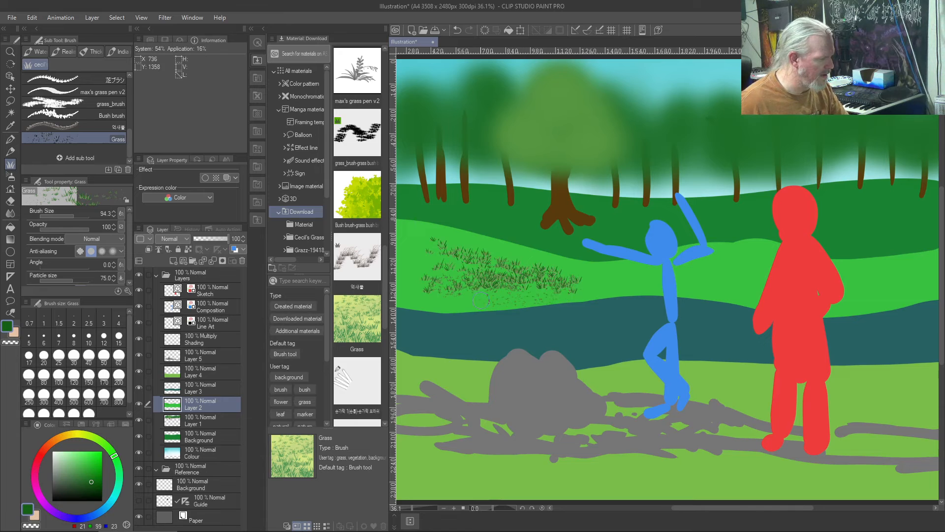
left_click_drag(454, 292, 499, 294)
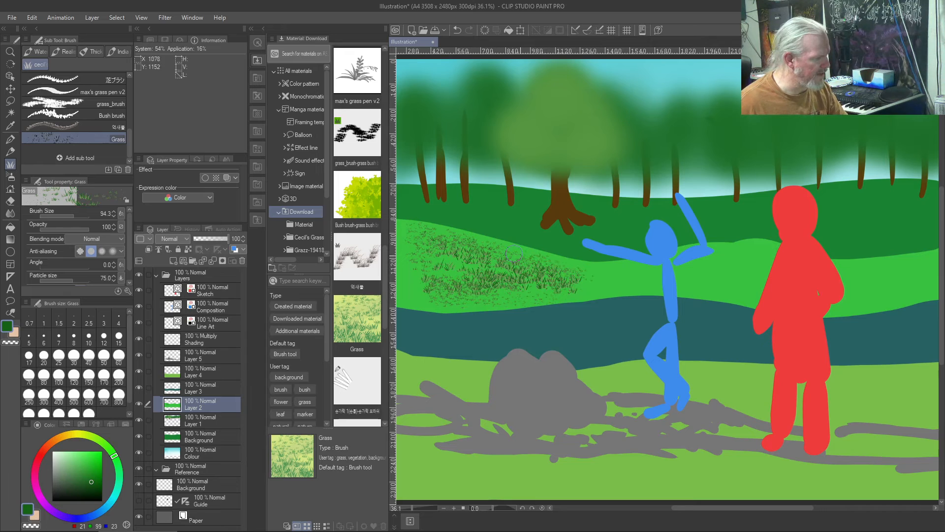
left_click_drag(575, 267, 496, 240)
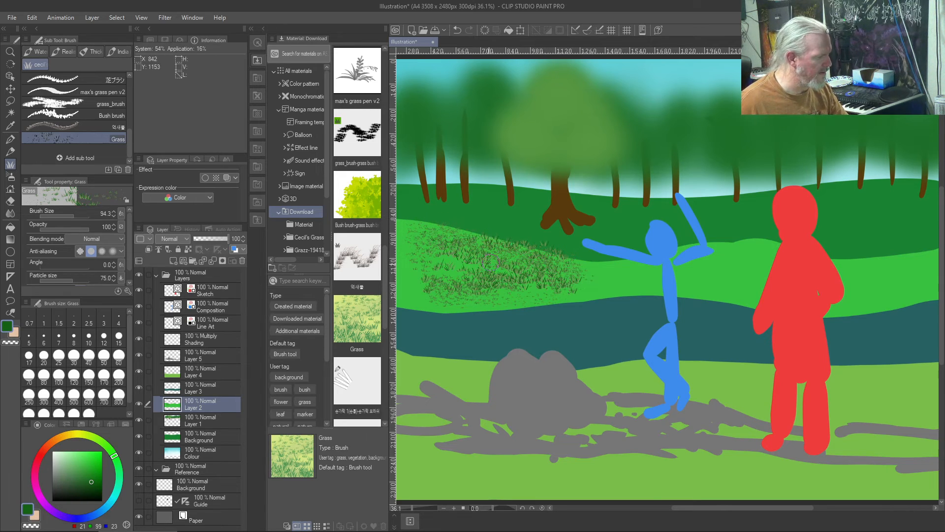
left_click_drag(430, 296, 542, 296)
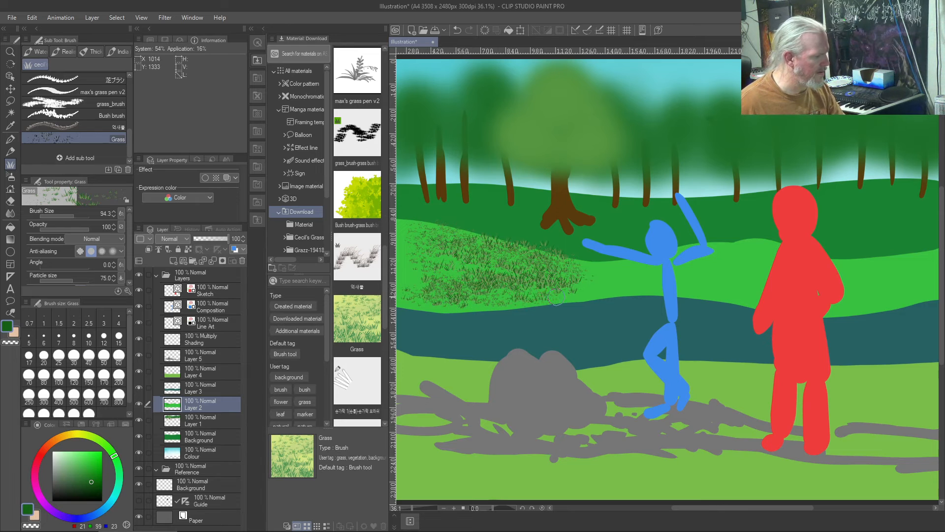
mouse_move(409, 268)
left_mouse_down()
mouse_move(464, 282)
mouse_move(408, 258)
mouse_move(445, 266)
left_mouse_up()
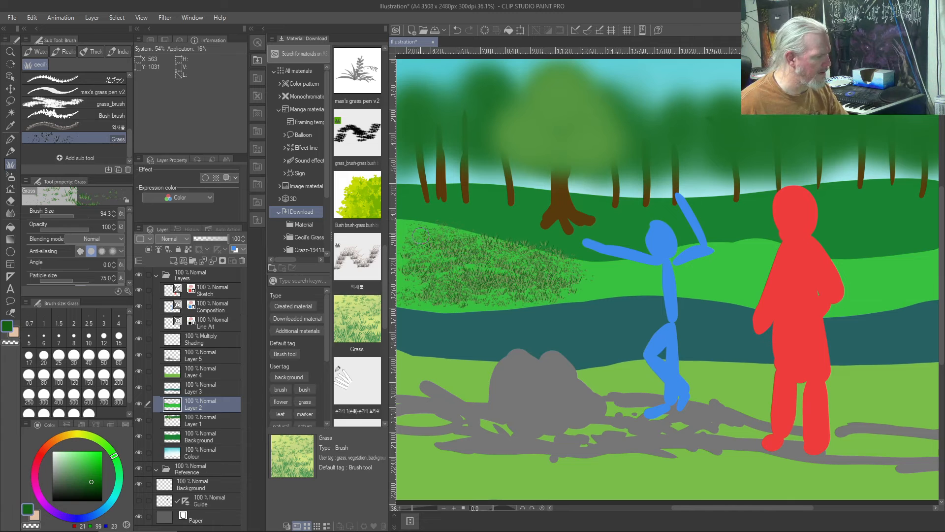
Step: Try the Grass brush at size 400 over the left part of the light green hill and undo the strokes
left_click(59, 393)
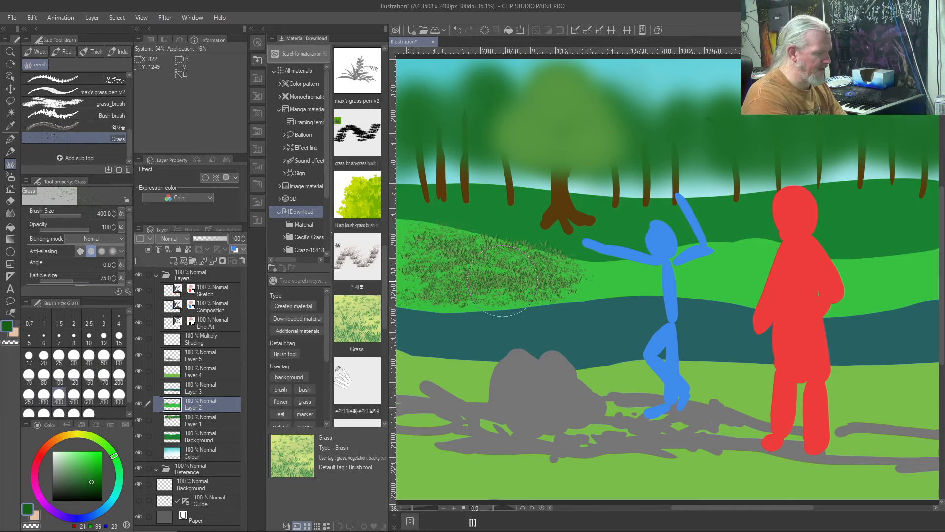
mouse_move(581, 281)
left_mouse_down()
mouse_move(492, 278)
mouse_move(434, 247)
left_mouse_up()
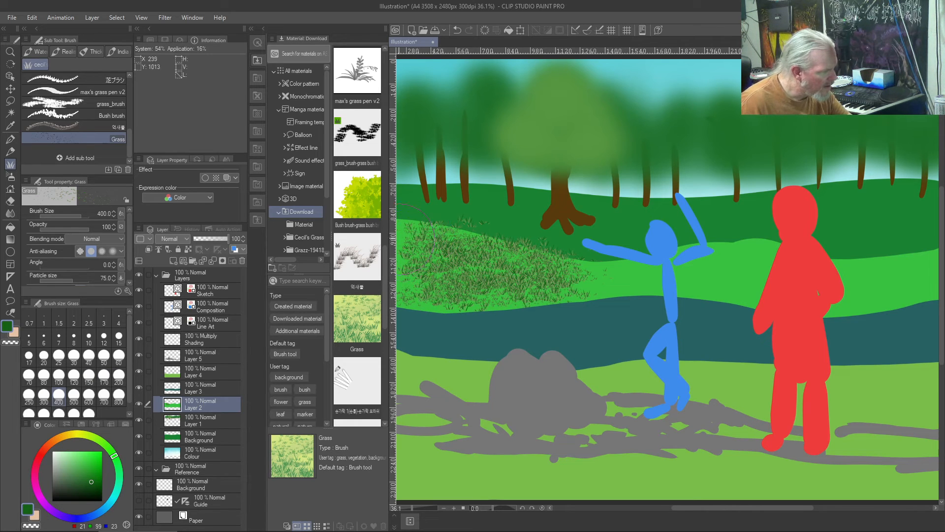
mouse_move(487, 252)
left_mouse_down()
mouse_move(551, 273)
mouse_move(409, 300)
mouse_move(567, 293)
left_mouse_up()
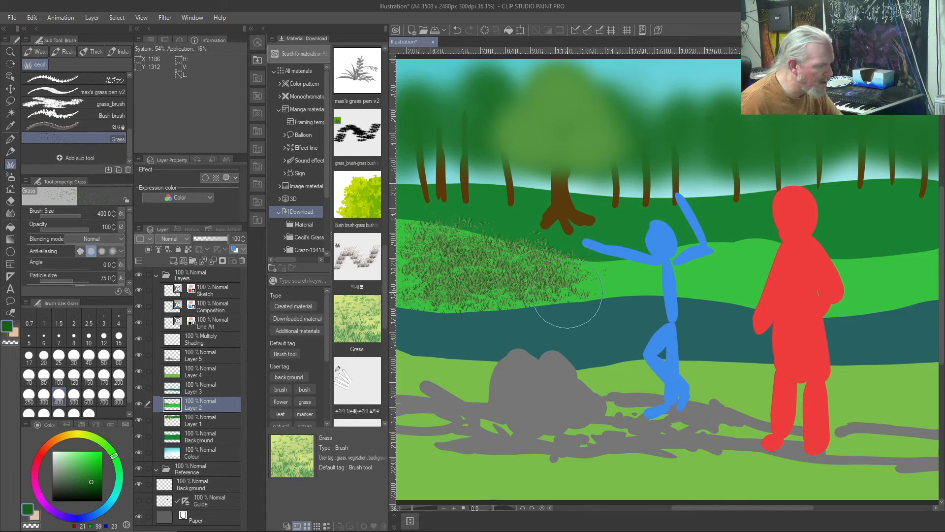
key("ctrl+z")
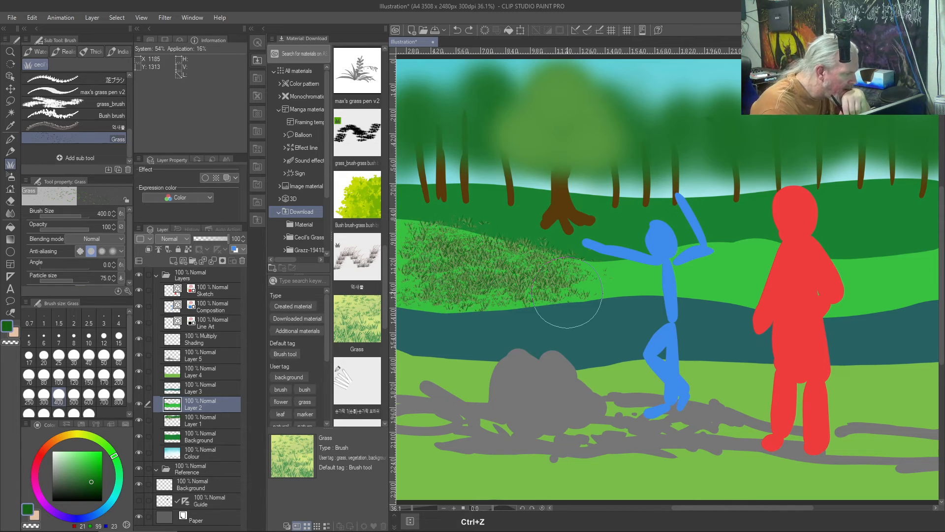
key("ctrl+z")
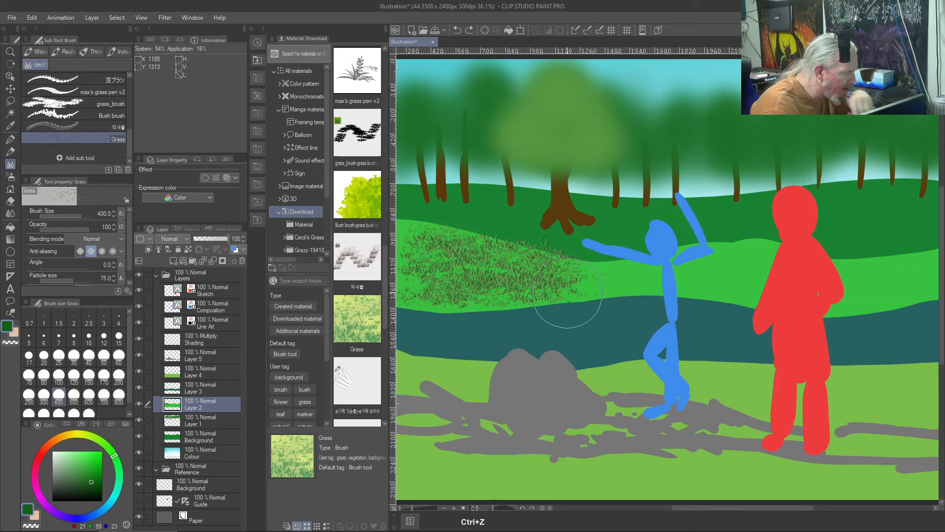
Step: Try the Grass brush at size 1200 across the hills and treeline, undoing the scattered strokes
key("bracketright")
key("bracketright")
key("bracketright")
key("bracketright")
key("bracketright")
key("bracketright")
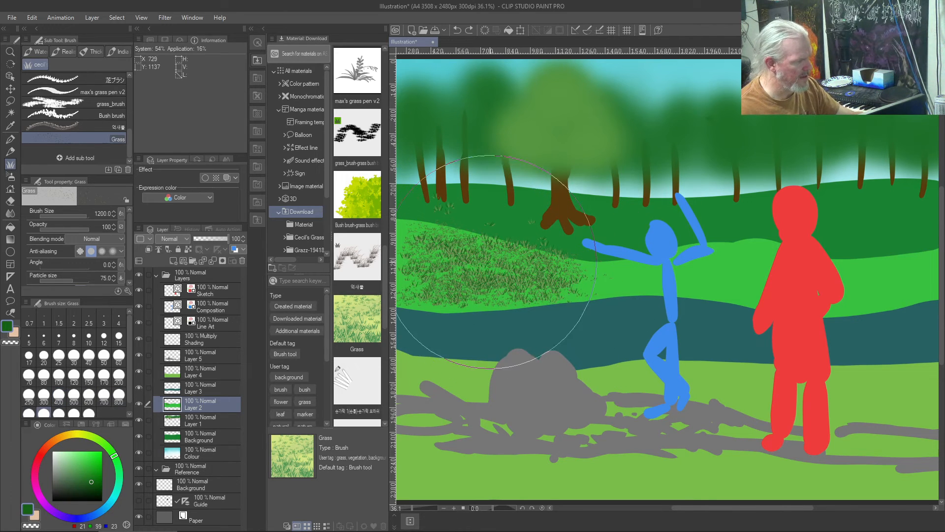
mouse_move(591, 277)
left_mouse_down()
mouse_move(649, 278)
mouse_move(604, 287)
mouse_move(652, 281)
mouse_move(634, 288)
left_mouse_up()
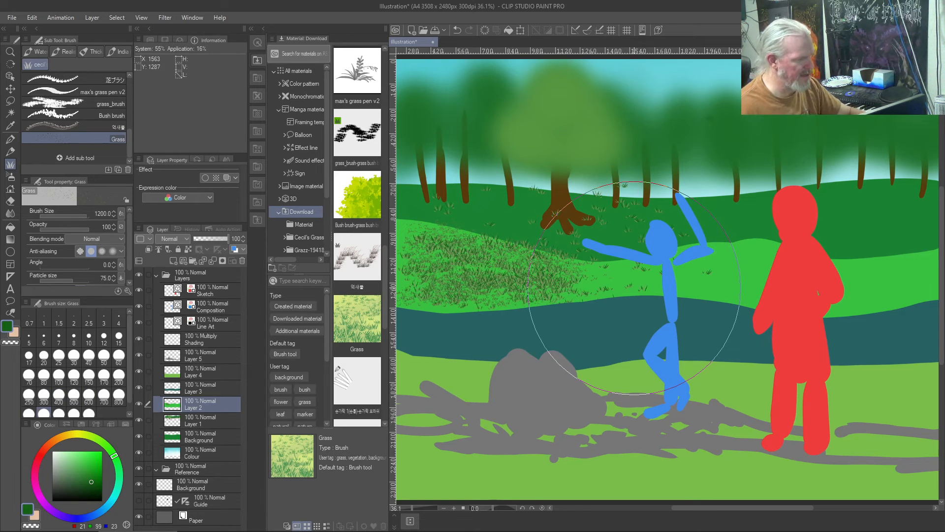
key("ctrl+z")
mouse_move(505, 167)
left_mouse_down()
mouse_move(605, 255)
mouse_move(556, 162)
mouse_move(630, 155)
mouse_move(610, 226)
mouse_move(654, 187)
mouse_move(690, 231)
mouse_move(625, 171)
mouse_move(551, 162)
mouse_move(618, 181)
left_mouse_up()
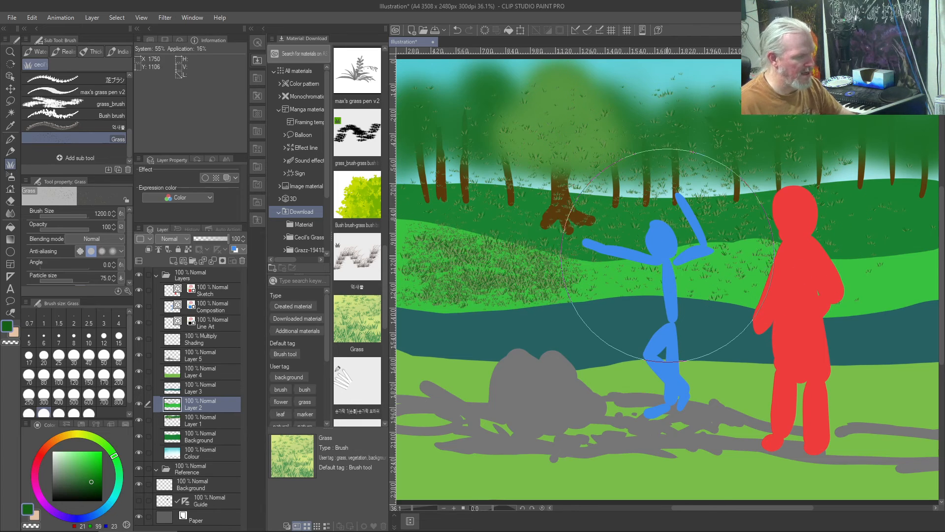
key("ctrl+z")
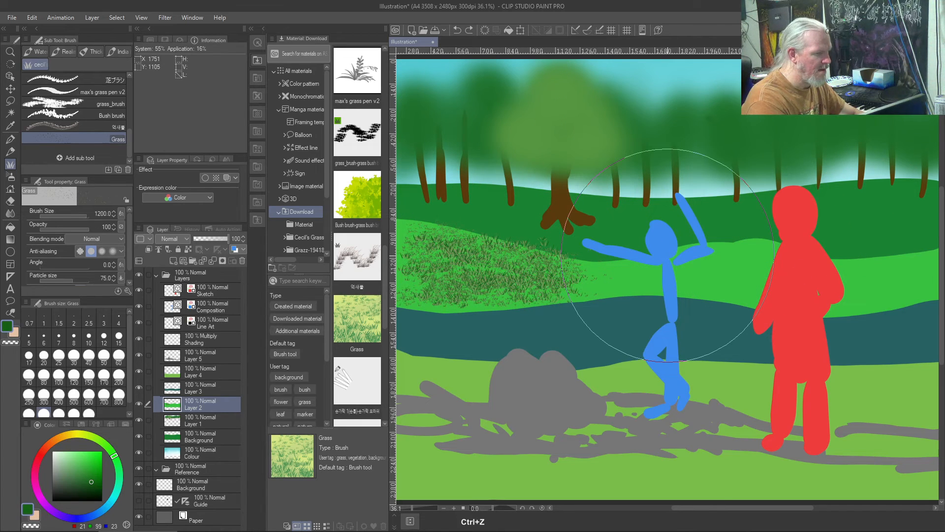
Step: Reduce the Grass brush to size 250 and paint scattered grass on the left part of the dark green hill
key("bracketleft")
key("bracketleft")
key("bracketleft")
key("bracketleft")
key("bracketleft")
key("bracketleft")
key("bracketleft")
key("bracketleft")
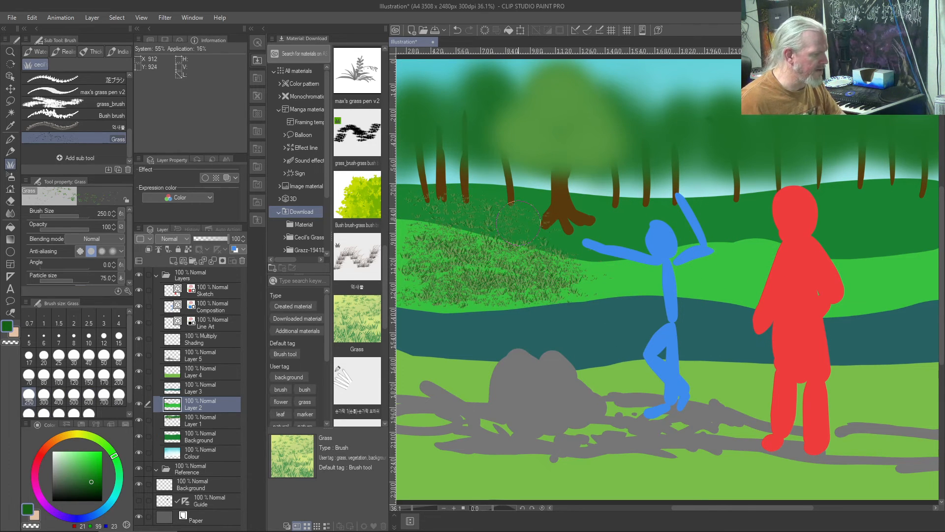
Step: Try the Grass brush at size 600 across the whole dark green hill and undo the stroke
key("bracketright")
key("bracketright")
key("bracketright")
key("bracketright")
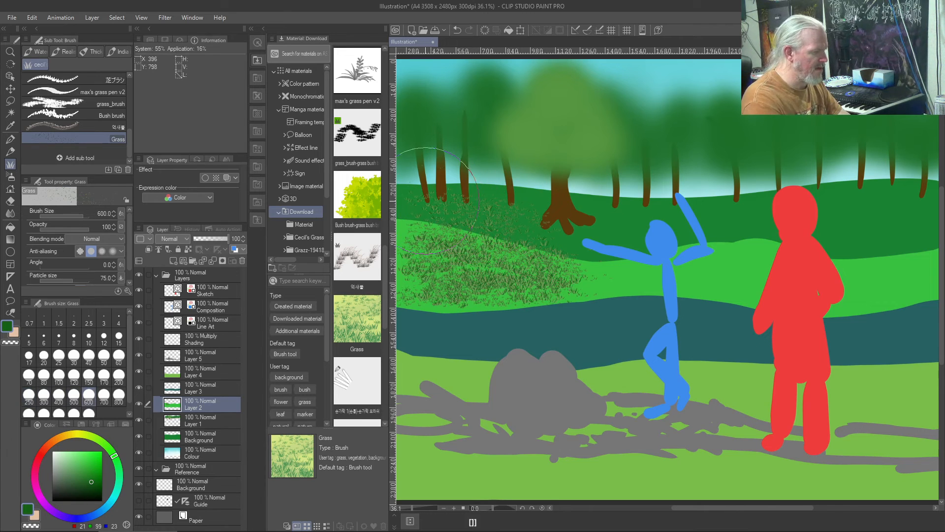
mouse_move(495, 211)
left_mouse_down()
mouse_move(896, 182)
mouse_move(716, 224)
left_mouse_up()
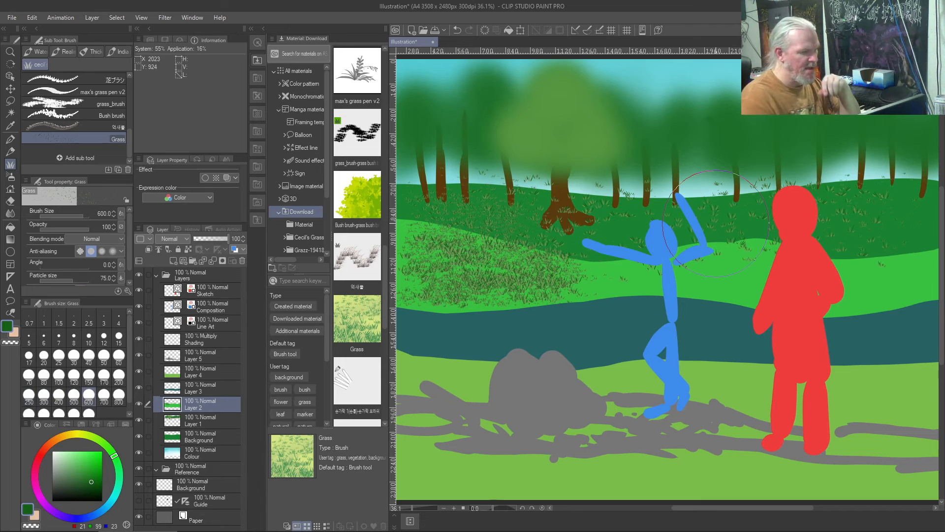
key("ctrl+z")
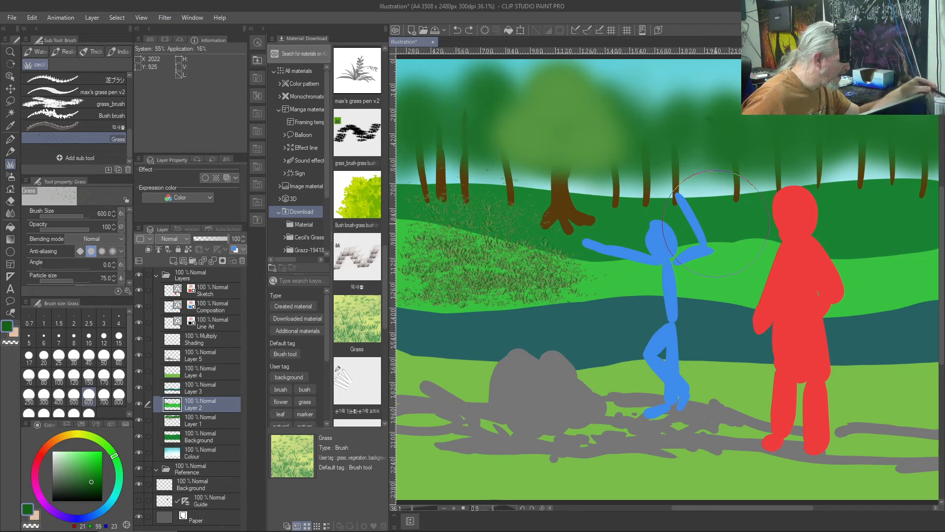
Step: Paint blended grass over the left part of the light green hill with grass_brush at sizes 60 and 150
left_click(52, 113)
left_click(48, 103)
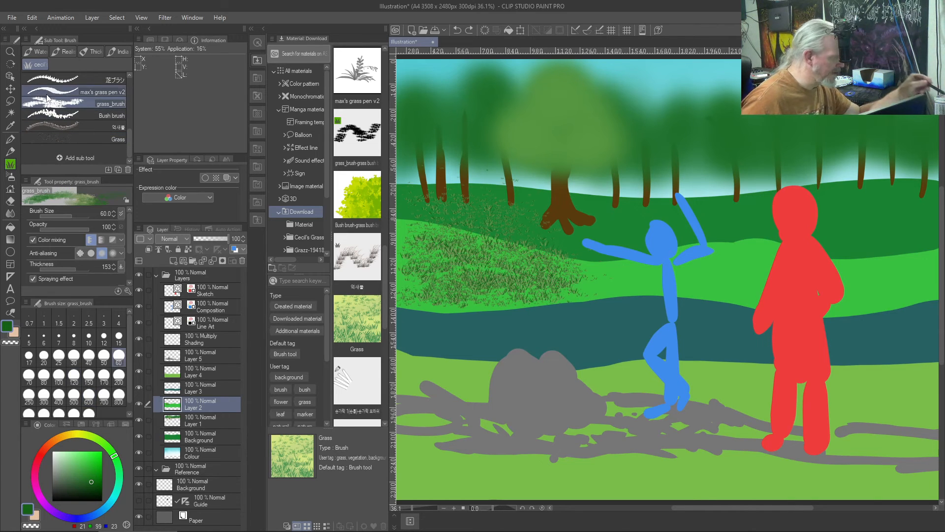
mouse_move(599, 281)
left_mouse_down()
mouse_move(474, 260)
mouse_move(560, 279)
mouse_move(475, 289)
mouse_move(517, 272)
mouse_move(448, 250)
mouse_move(451, 236)
mouse_move(569, 269)
mouse_move(506, 266)
mouse_move(446, 285)
mouse_move(461, 296)
mouse_move(459, 273)
mouse_move(509, 302)
mouse_move(445, 275)
mouse_move(612, 291)
mouse_move(543, 284)
mouse_move(566, 269)
mouse_move(614, 285)
mouse_move(528, 275)
mouse_move(572, 283)
mouse_move(541, 266)
mouse_move(459, 274)
left_mouse_up()
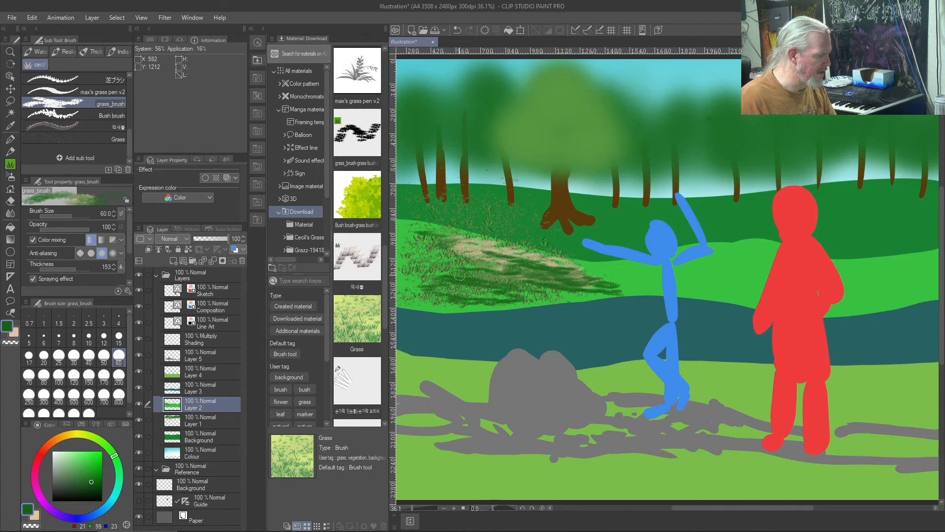
left_click(88, 374)
mouse_move(409, 295)
left_mouse_down()
mouse_move(494, 292)
mouse_move(460, 282)
mouse_move(514, 286)
mouse_move(422, 258)
mouse_move(546, 286)
mouse_move(464, 253)
mouse_move(582, 281)
mouse_move(457, 248)
mouse_move(427, 265)
mouse_move(427, 284)
mouse_move(521, 281)
mouse_move(441, 261)
mouse_move(501, 284)
mouse_move(539, 280)
mouse_move(496, 257)
mouse_move(511, 256)
mouse_move(478, 248)
mouse_move(428, 273)
mouse_move(585, 280)
mouse_move(524, 268)
mouse_move(582, 282)
mouse_move(513, 271)
mouse_move(593, 283)
mouse_move(547, 264)
mouse_move(576, 275)
mouse_move(430, 245)
mouse_move(455, 250)
left_mouse_up()
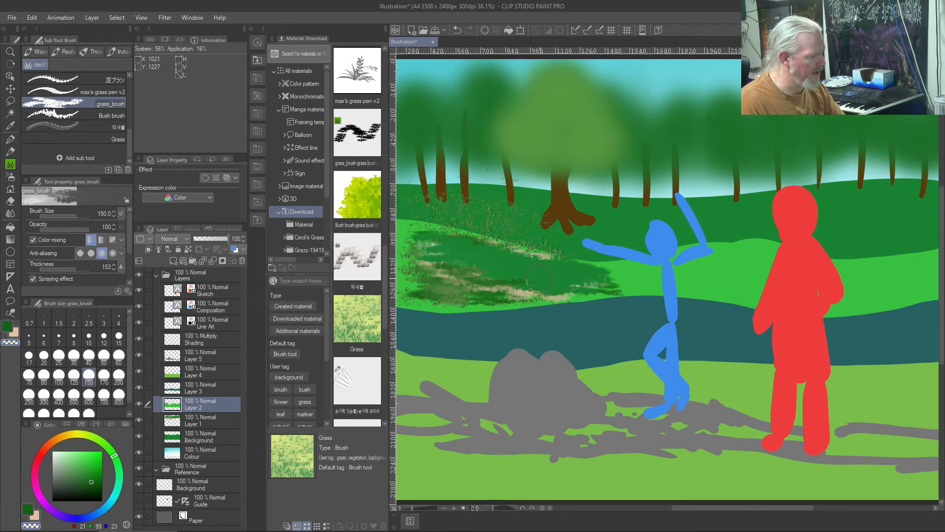
Step: Try grass_brush at size 150 with transparent colour over the grass patch on the light green hill
left_click_drag(519, 277, 492, 284)
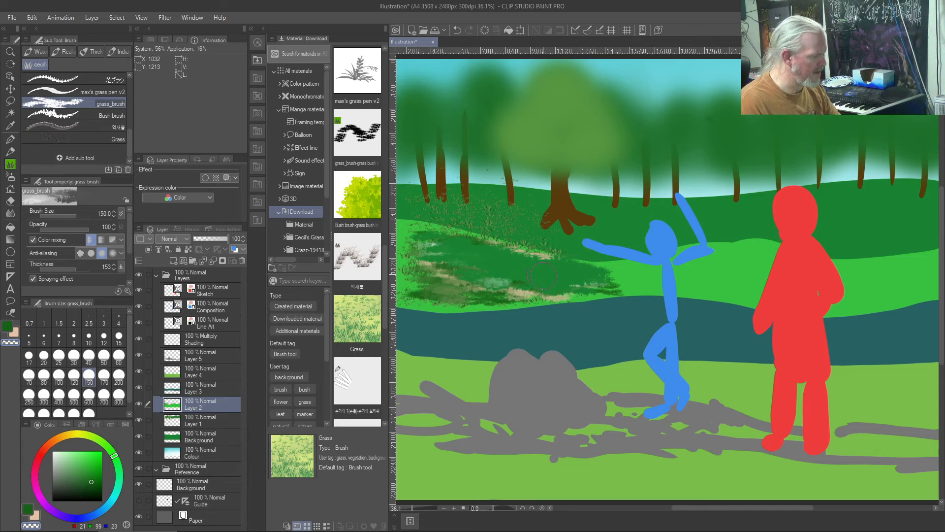
left_click_drag(521, 280, 440, 272)
mouse_move(413, 216)
left_mouse_down()
mouse_move(494, 239)
mouse_move(489, 229)
mouse_move(564, 263)
mouse_move(505, 263)
mouse_move(565, 287)
mouse_move(424, 288)
mouse_move(509, 288)
left_mouse_up()
mouse_move(439, 268)
left_mouse_down()
mouse_move(482, 286)
mouse_move(425, 263)
mouse_move(522, 295)
mouse_move(438, 251)
mouse_move(536, 282)
mouse_move(461, 252)
mouse_move(559, 275)
mouse_move(457, 262)
mouse_move(438, 249)
mouse_move(558, 273)
left_mouse_up()
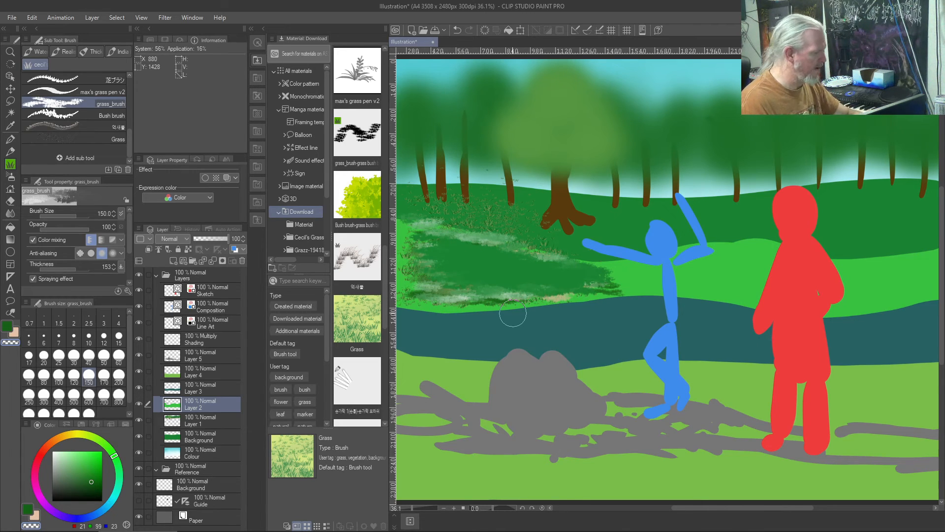
Step: Try grass_brush strokes in the tan sub colour and in the dark green main colour over the same grass patch
left_click(36, 514)
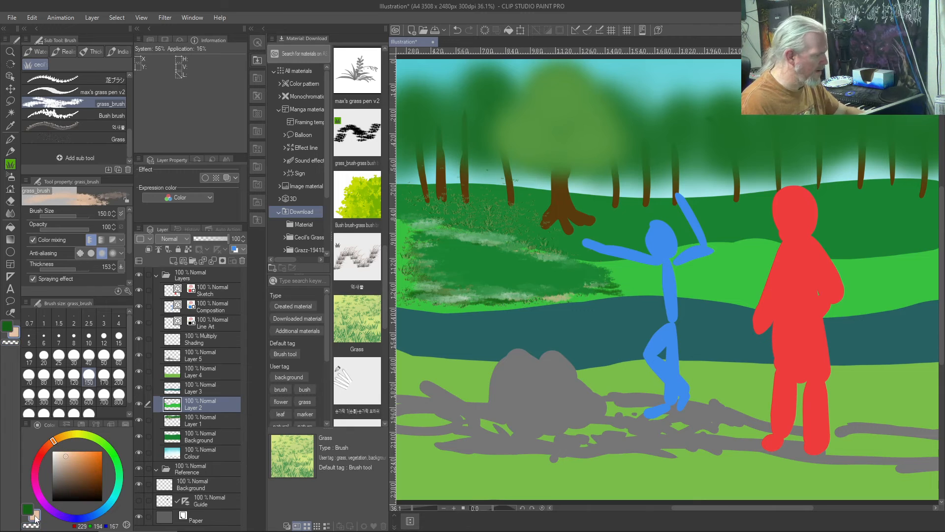
mouse_move(457, 248)
left_mouse_down()
mouse_move(575, 280)
mouse_move(439, 277)
mouse_move(455, 277)
mouse_move(444, 264)
mouse_move(503, 286)
mouse_move(461, 251)
mouse_move(553, 273)
mouse_move(463, 244)
left_mouse_up()
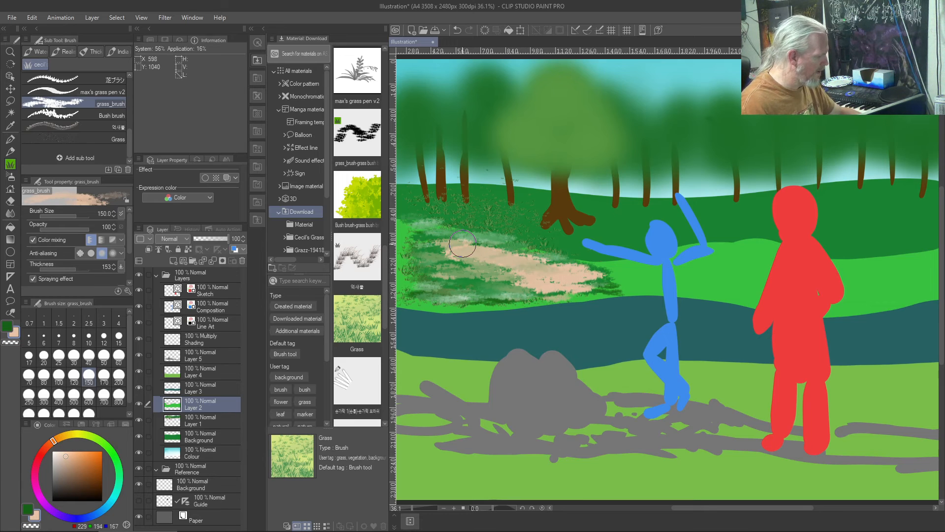
left_click(27, 509)
mouse_move(571, 287)
left_mouse_down()
mouse_move(516, 260)
mouse_move(584, 281)
mouse_move(486, 262)
mouse_move(577, 283)
mouse_move(455, 242)
mouse_move(560, 279)
mouse_move(425, 254)
mouse_move(424, 242)
mouse_move(547, 282)
mouse_move(605, 282)
mouse_move(438, 233)
mouse_move(589, 283)
mouse_move(474, 288)
mouse_move(528, 273)
mouse_move(435, 240)
mouse_move(575, 273)
left_mouse_up()
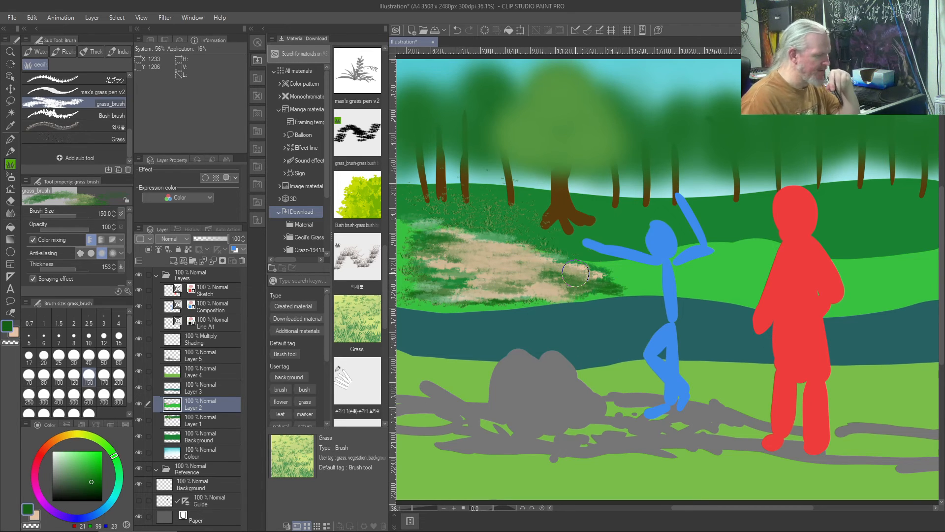
Step: Try dark green grass_brush strokes along the middle and right of the light green hill, enlarging the brush to size 600
mouse_move(908, 258)
left_mouse_down()
mouse_move(836, 274)
mouse_move(695, 261)
left_mouse_up()
mouse_move(832, 269)
left_mouse_down()
mouse_move(739, 267)
mouse_move(768, 283)
mouse_move(683, 273)
mouse_move(675, 261)
mouse_move(558, 287)
left_mouse_up()
key("bracketright")
key("bracketright")
key("bracketright")
key("bracketright")
key("bracketright")
key("bracketright")
key("bracketright")
mouse_move(729, 263)
left_mouse_down()
mouse_move(600, 291)
mouse_move(711, 274)
mouse_move(813, 296)
left_mouse_up()
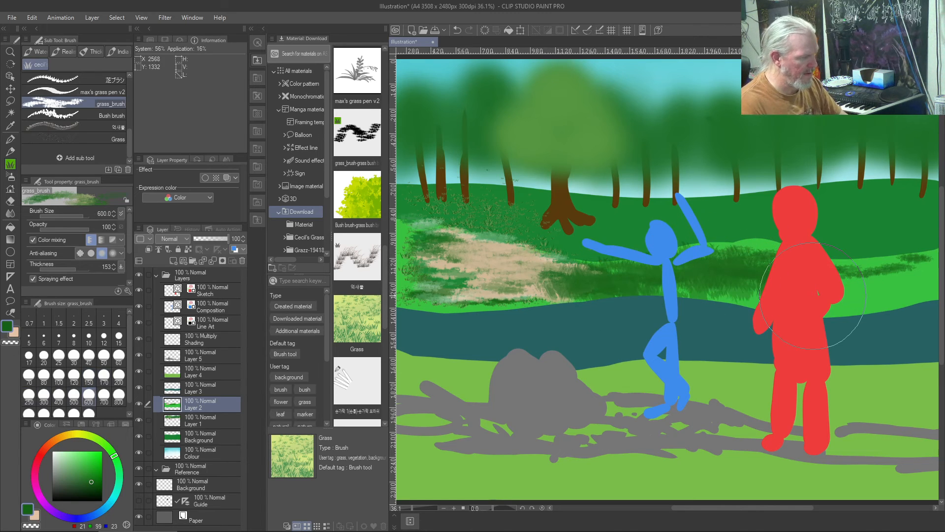
Step: Undo the recent grass_brush strokes on the light green hill, back through the tan and transparent ones
key("ctrl+z")
key("ctrl+z")
key("ctrl+z")
key("ctrl+z")
key("ctrl+z")
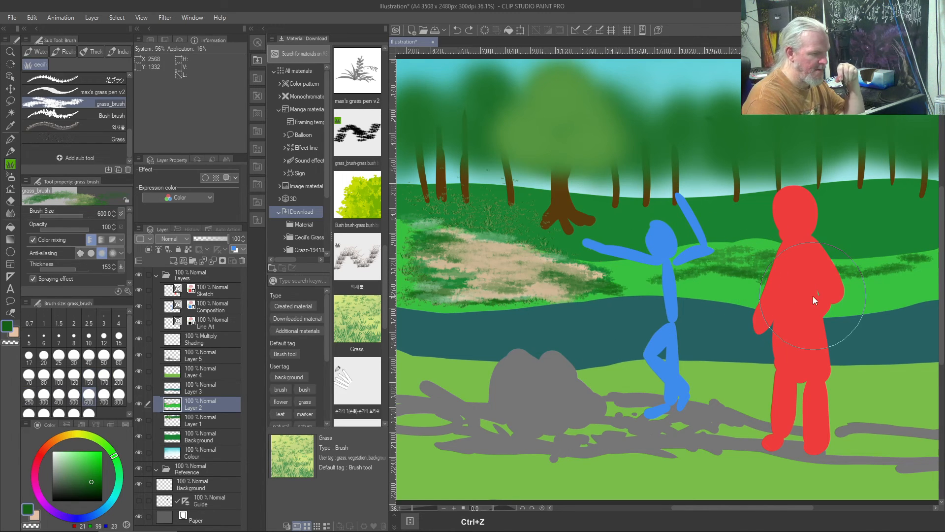
key("ctrl+z")
key("ctrl+z")
key("ctrl+z")
key("ctrl+z")
key("ctrl+z")
key("ctrl+z")
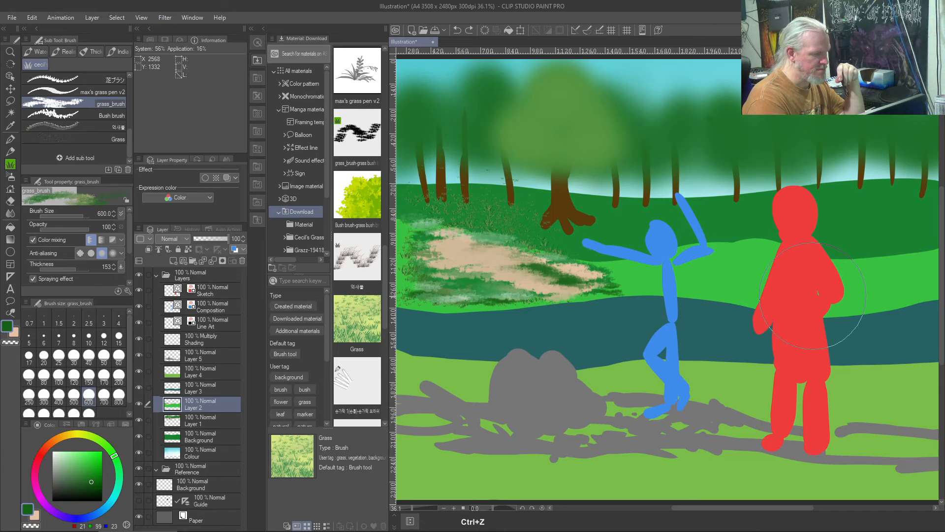
key("ctrl+z")
key("ctrl+z")
key("ctrl+z")
key("ctrl+z")
key("ctrl+z")
key("ctrl+z")
key("ctrl+z")
key("ctrl+z")
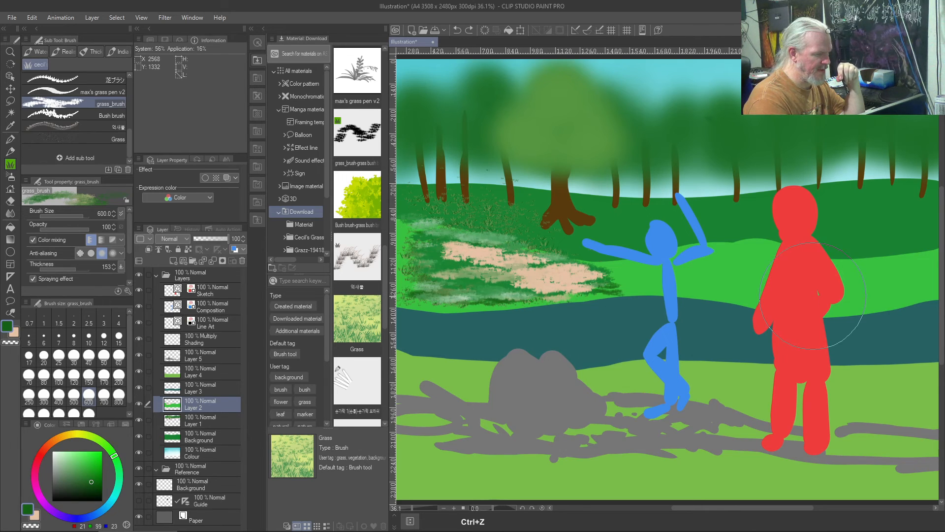
key("ctrl+z")
key("ctrl+z")
key("ctrl+z")
key("ctrl+z")
key("ctrl+z")
key("ctrl+z")
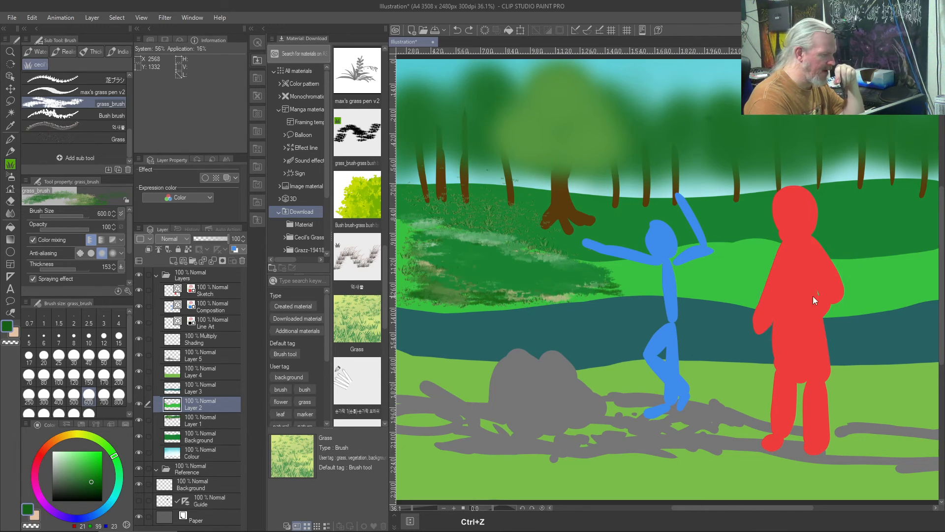
key("ctrl+z")
key("ctrl+z")
key("ctrl+z")
key("ctrl+z")
key("ctrl+z")
key("ctrl+z")
key("ctrl+z")
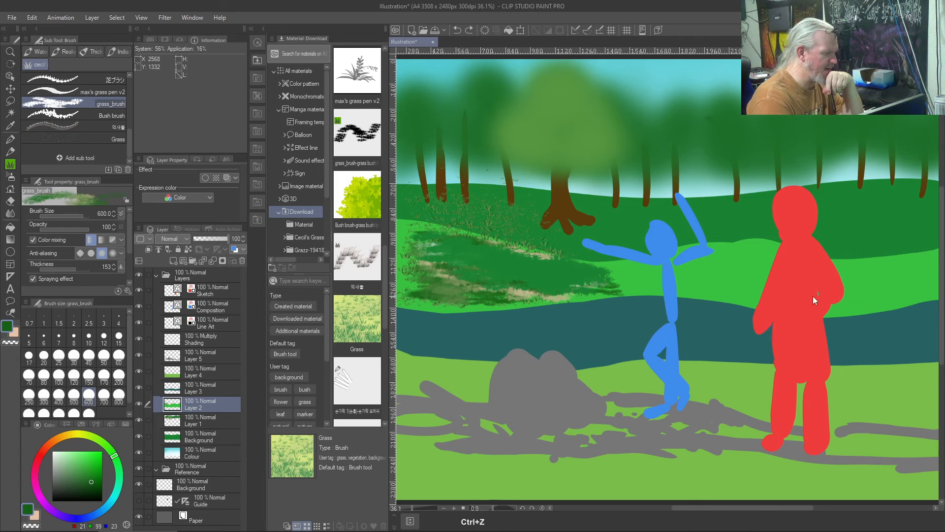
key("ctrl+z")
key("ctrl+z")
key("ctrl+z")
key("ctrl+z")
key("ctrl+z")
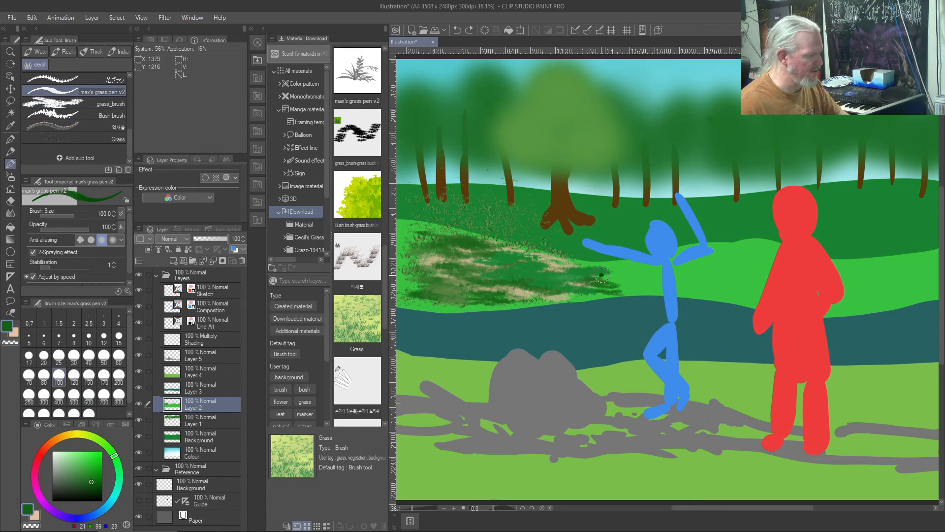
Step: Try strokes of max's grass pen v2 at size 100 over the grass patch and undo them
left_click_drag(601, 274, 464, 245)
mouse_move(548, 284)
left_mouse_down()
mouse_move(491, 240)
mouse_move(486, 262)
mouse_move(467, 241)
left_mouse_up()
left_click_drag(494, 274, 450, 245)
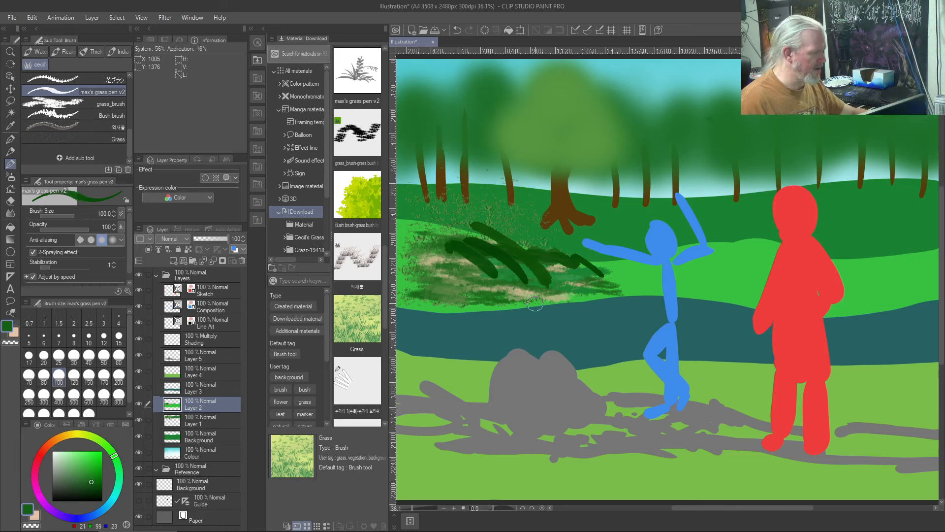
key("ctrl+z")
key("ctrl+z")
key("ctrl+z")
key("ctrl+z")
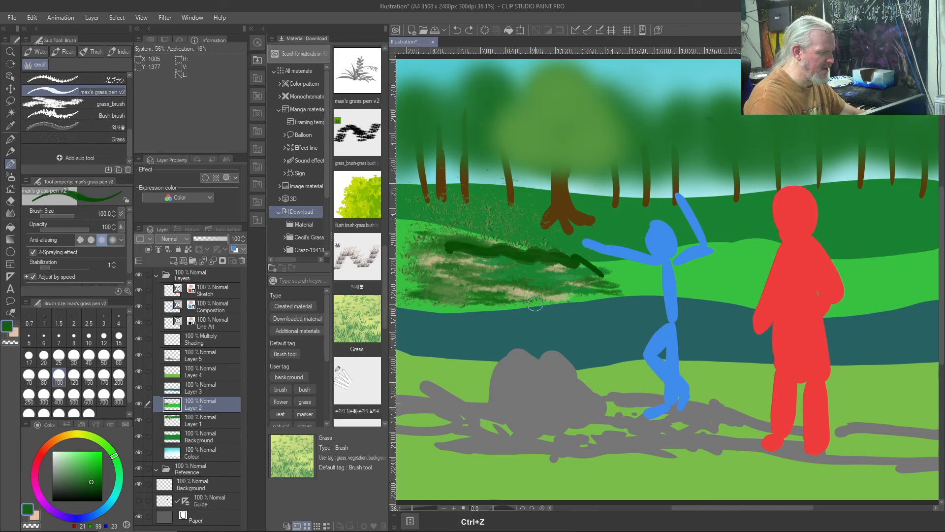
Step: Paint rows of grass over the left part of the light green hill with the 芝ブラシ brush at size 170
left_click(63, 79)
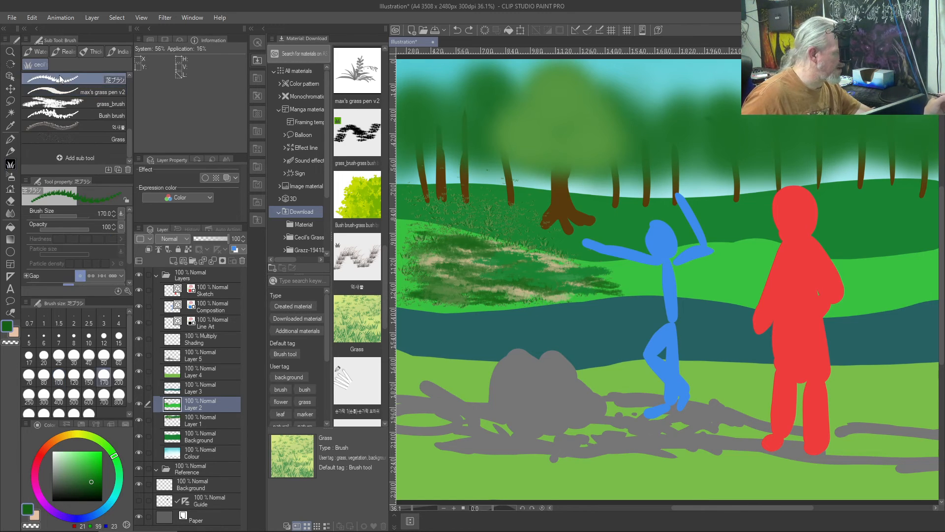
left_click_drag(624, 271, 471, 252)
mouse_move(594, 282)
left_mouse_down()
mouse_move(504, 268)
mouse_move(570, 270)
mouse_move(427, 240)
mouse_move(428, 272)
mouse_move(462, 297)
mouse_move(428, 251)
mouse_move(476, 273)
mouse_move(486, 302)
mouse_move(556, 287)
mouse_move(514, 299)
mouse_move(556, 297)
left_mouse_up()
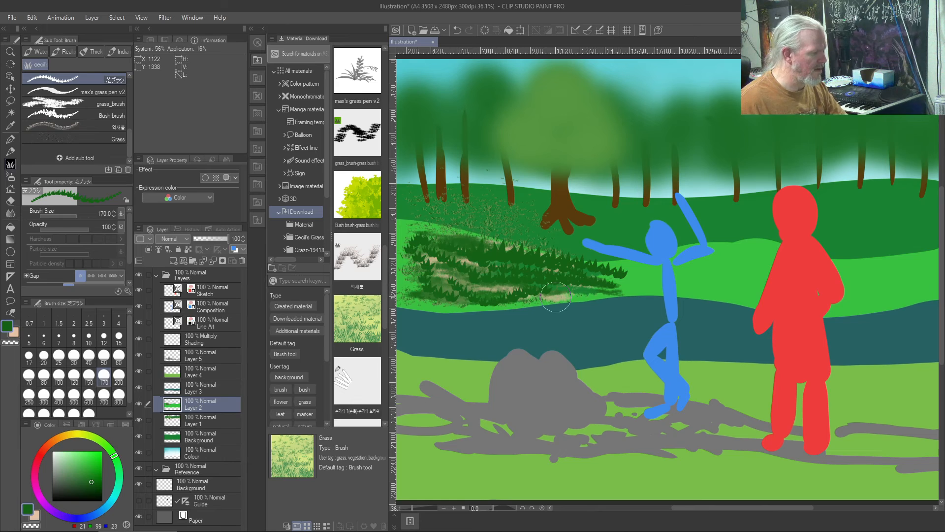
Step: Reduce the 芝ブラシ brush to size 70 and add smaller grass along the lower left edge of the light green hill
key("bracketleft")
key("bracketleft")
key("bracketleft")
key("bracketleft")
key("bracketleft")
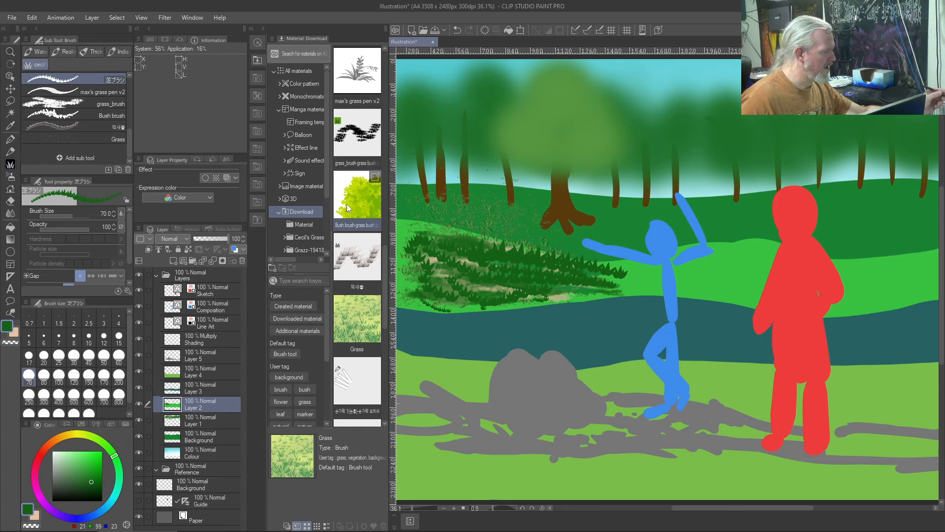
Step: Paint rows of separate grass blades over the light green hill's left part with the brush named grass at size 80
left_click_drag(129, 149, 129, 121)
left_click(50, 155)
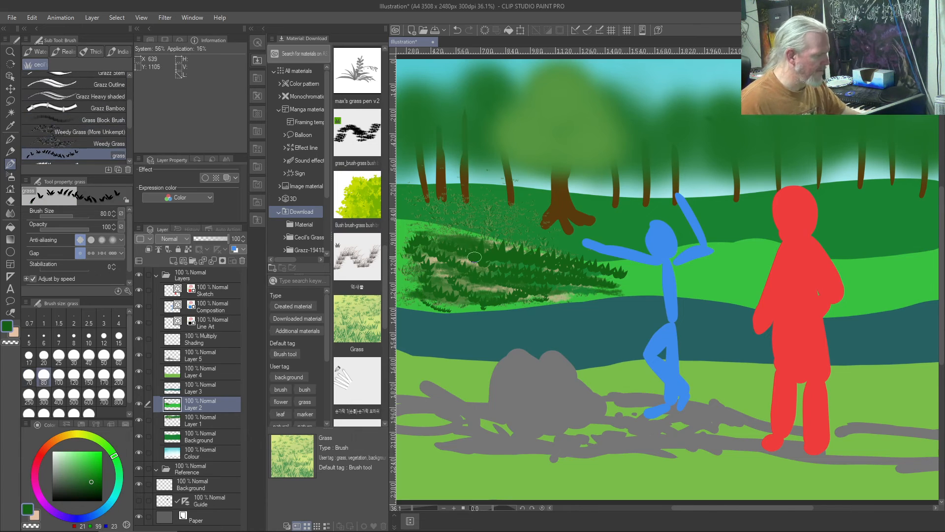
mouse_move(436, 235)
left_mouse_down()
mouse_move(472, 254)
mouse_move(545, 266)
mouse_move(446, 259)
mouse_move(471, 275)
mouse_move(599, 283)
mouse_move(556, 266)
mouse_move(621, 273)
mouse_move(491, 254)
mouse_move(547, 258)
mouse_move(450, 234)
mouse_move(545, 269)
left_mouse_up()
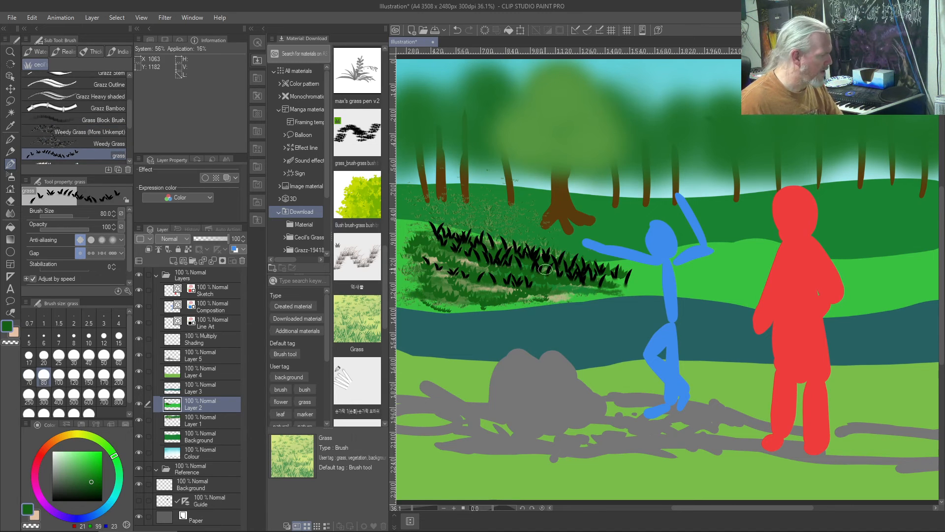
Step: Pick a brighter green and paint more grass blades over the grass patch with the grass brush at size 80
left_click(91, 458)
mouse_move(599, 282)
left_mouse_down()
mouse_move(511, 260)
mouse_move(609, 283)
mouse_move(496, 255)
mouse_move(579, 278)
left_mouse_up()
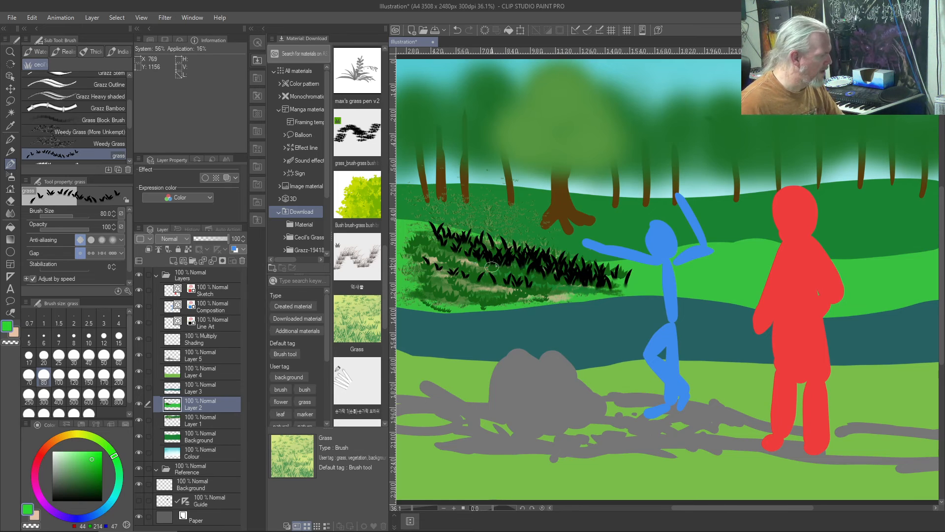
mouse_move(435, 238)
left_mouse_down()
mouse_move(457, 234)
mouse_move(427, 236)
mouse_move(501, 275)
mouse_move(446, 288)
left_mouse_up()
Step: Paint pale grass clumps over the grass patch with the Weedy Grass brush at size 1000, adding smaller ones at size 170
left_click(56, 451)
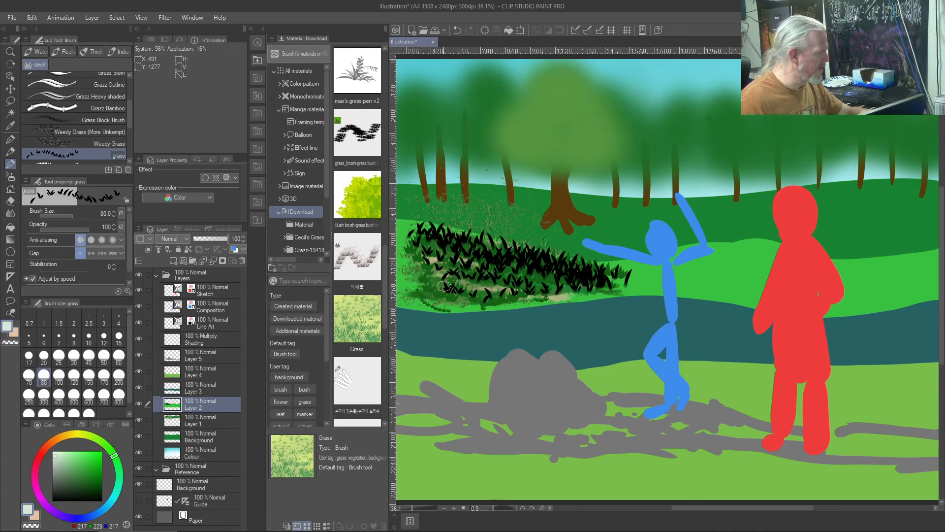
left_click(93, 145)
mouse_move(581, 270)
left_mouse_down()
mouse_move(512, 286)
mouse_move(463, 273)
left_mouse_up()
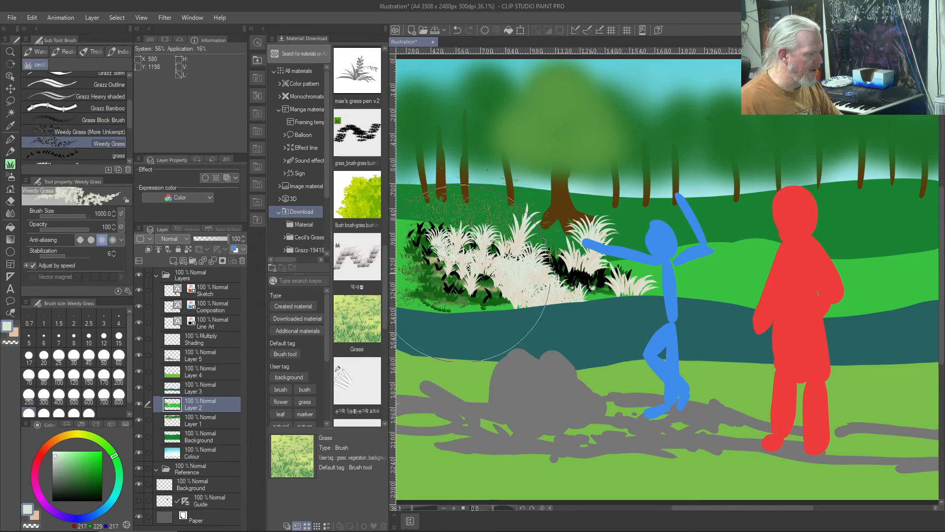
left_click(104, 376)
mouse_move(433, 254)
left_mouse_down()
mouse_move(561, 282)
mouse_move(506, 266)
mouse_move(531, 273)
left_mouse_up()
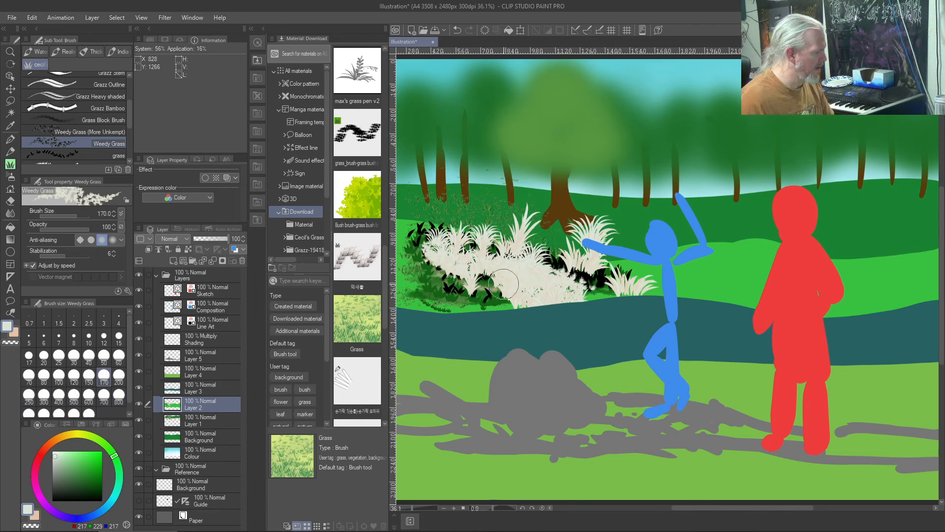
Step: Paint mid-green grass over the pale clumps with Weedy Grass at size 170 and Weedy Grass (More Unkempt) at size 1000
left_click(88, 466)
mouse_move(559, 291)
left_mouse_down()
mouse_move(446, 267)
mouse_move(584, 280)
mouse_move(544, 259)
mouse_move(582, 272)
mouse_move(489, 264)
mouse_move(641, 272)
mouse_move(566, 275)
mouse_move(627, 287)
mouse_move(494, 262)
mouse_move(621, 279)
mouse_move(566, 267)
mouse_move(530, 294)
left_mouse_up()
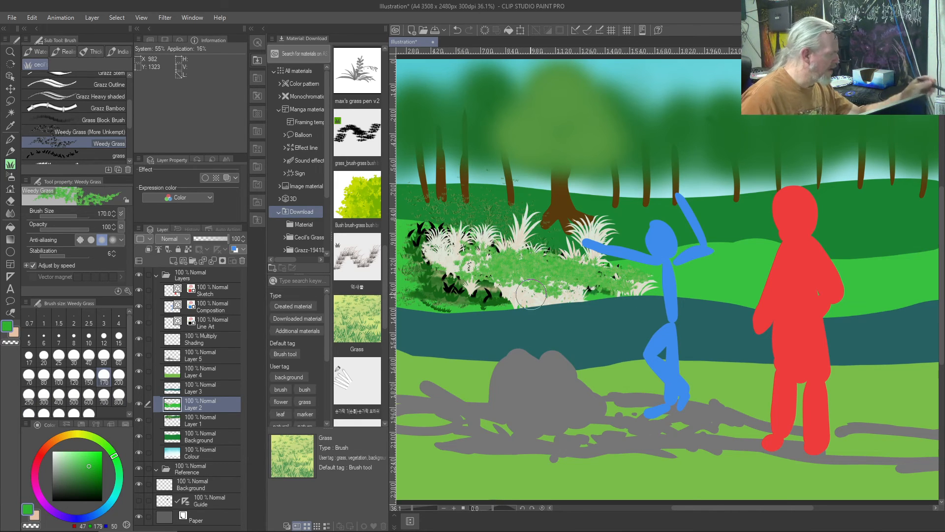
left_click(74, 131)
mouse_move(542, 320)
left_mouse_down()
mouse_move(517, 335)
mouse_move(517, 285)
mouse_move(581, 274)
left_mouse_up()
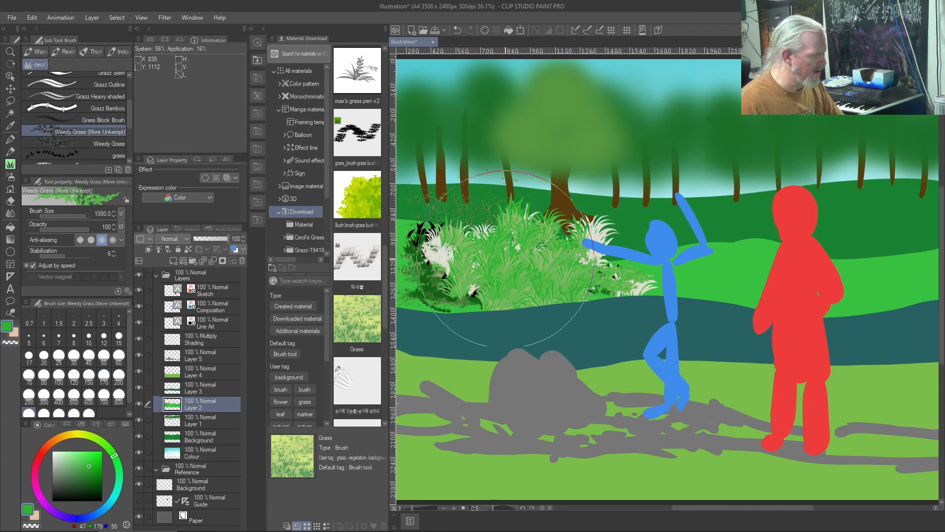
Step: Cover the grass patch with the Grass Block Brush, raising its size to 400 and adding strokes in a lighter green
left_click(74, 120)
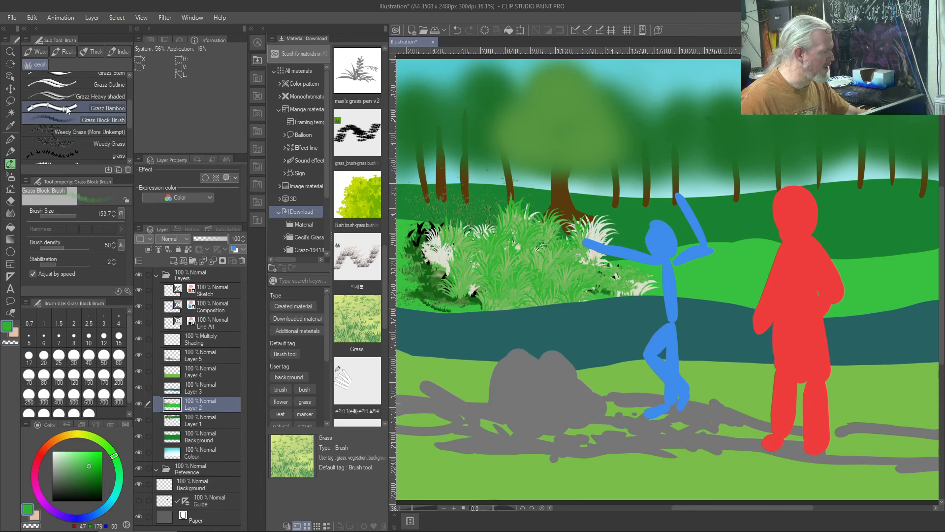
mouse_move(451, 240)
left_mouse_down()
mouse_move(577, 277)
mouse_move(491, 258)
mouse_move(555, 271)
mouse_move(538, 256)
mouse_move(576, 270)
mouse_move(511, 260)
mouse_move(471, 274)
mouse_move(490, 269)
mouse_move(495, 280)
mouse_move(469, 276)
mouse_move(442, 245)
mouse_move(560, 282)
mouse_move(607, 283)
mouse_move(531, 250)
mouse_move(472, 273)
mouse_move(450, 250)
mouse_move(530, 273)
mouse_move(435, 293)
mouse_move(540, 294)
mouse_move(430, 258)
mouse_move(470, 260)
mouse_move(466, 242)
mouse_move(544, 248)
mouse_move(463, 253)
left_mouse_up()
left_click(59, 394)
left_click_drag(83, 464, 78, 453)
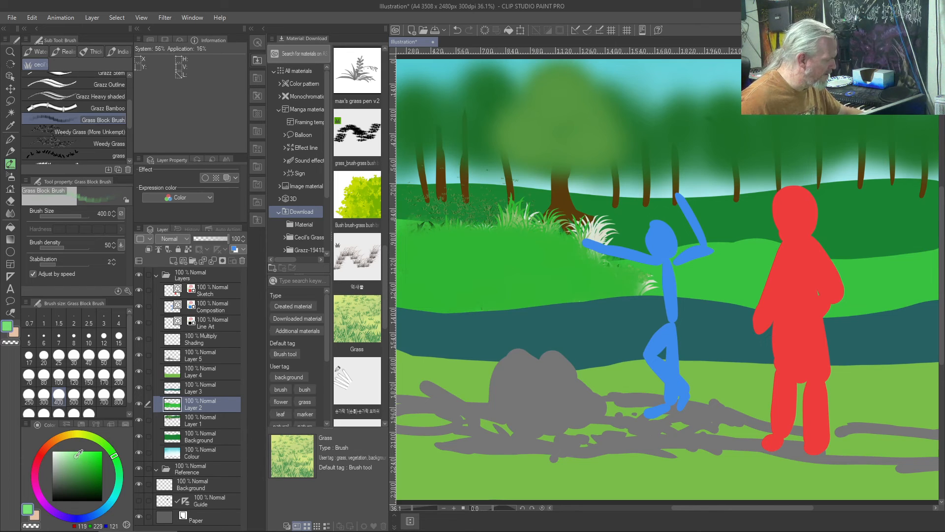
mouse_move(427, 253)
left_mouse_down()
mouse_move(566, 261)
mouse_move(512, 288)
mouse_move(465, 276)
mouse_move(436, 289)
mouse_move(576, 246)
mouse_move(500, 287)
left_mouse_up()
Step: Resize the Grass Block Brush to 150 and up to 300, painting along the light hill's crest and the dark green hill
left_click(89, 375)
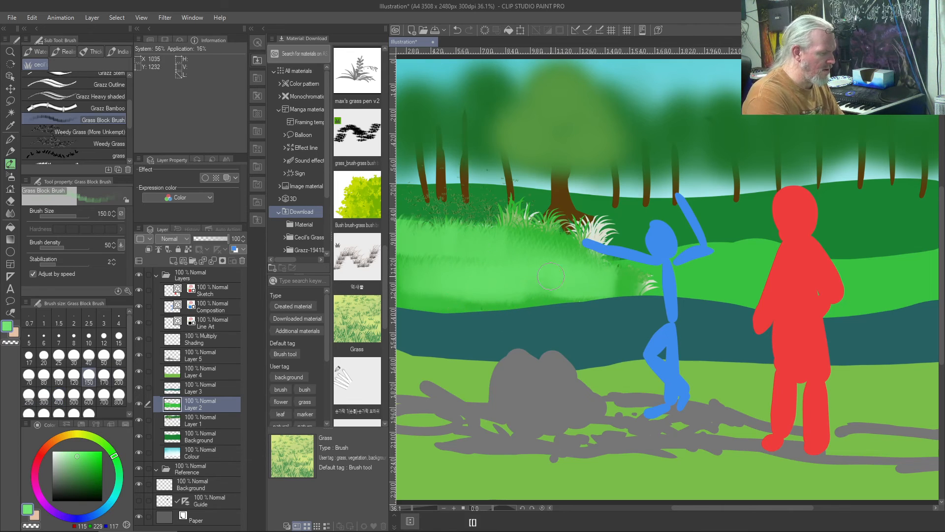
key("bracketright")
key("bracketright")
key("bracketright")
key("bracketright")
left_click_drag(557, 234, 462, 235)
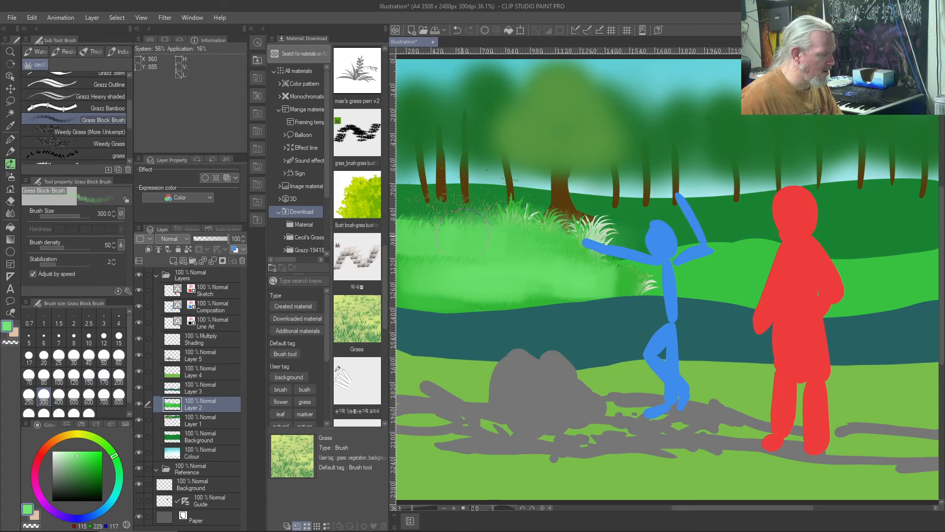
left_click_drag(583, 229, 460, 225)
mouse_move(586, 210)
left_mouse_down()
mouse_move(455, 207)
mouse_move(621, 208)
left_mouse_up()
mouse_move(433, 180)
left_mouse_down()
mouse_move(485, 178)
mouse_move(606, 205)
mouse_move(796, 189)
left_mouse_up()
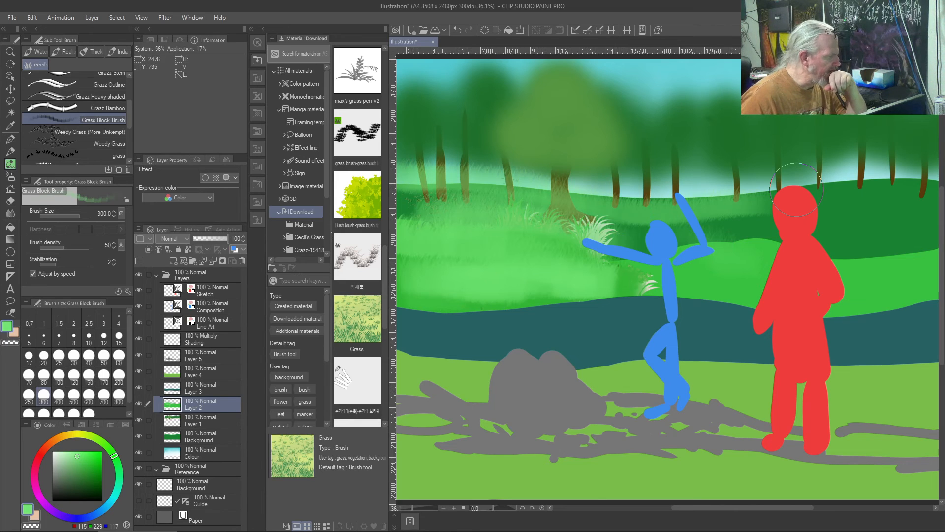
Step: Undo the brush tests on the hills back to before the black grass blades were painted
key("ctrl+z")
key("ctrl+z")
key("ctrl+z")
key("ctrl+z")
key("ctrl+z")
key("ctrl+z")
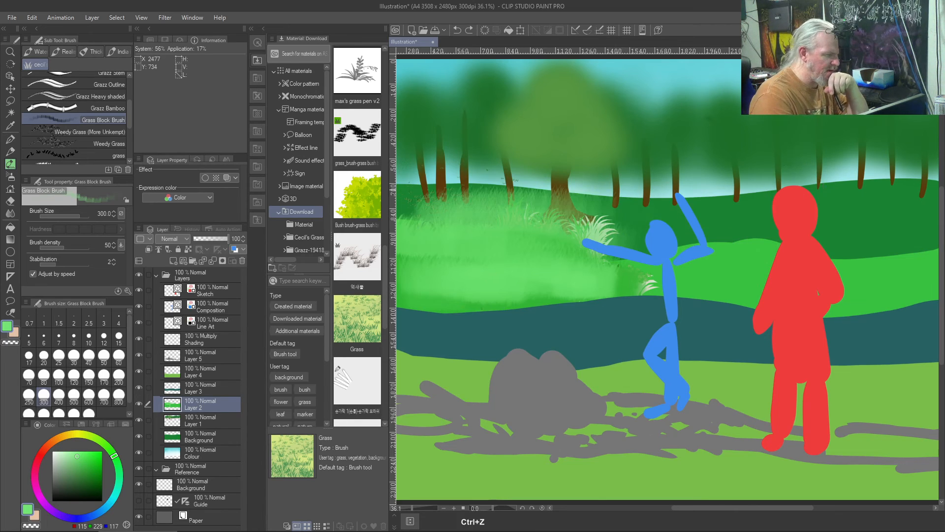
key("ctrl+z")
key("ctrl+z")
key("ctrl+z")
key("ctrl+z")
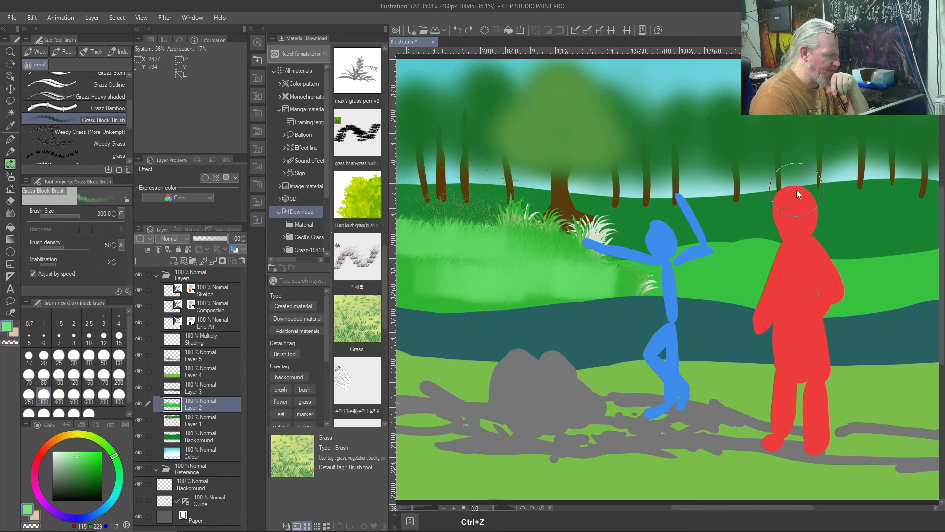
key("ctrl+z")
key("ctrl+z")
key("ctrl+z")
key("ctrl+z")
key("ctrl+z")
key("ctrl+z")
key("ctrl+z")
key("ctrl+z")
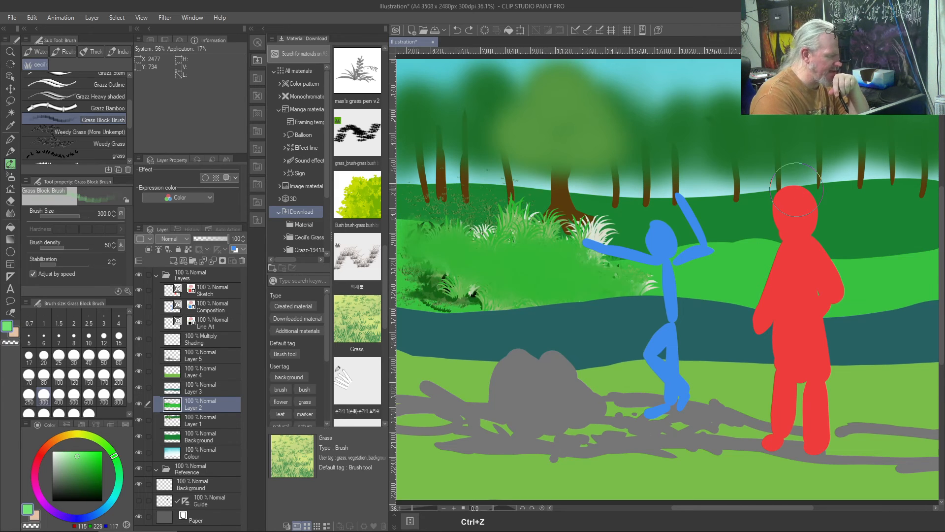
key("ctrl+z")
key("ctrl+z")
key("ctrl+z")
key("ctrl+z")
key("ctrl+z")
key("ctrl+z")
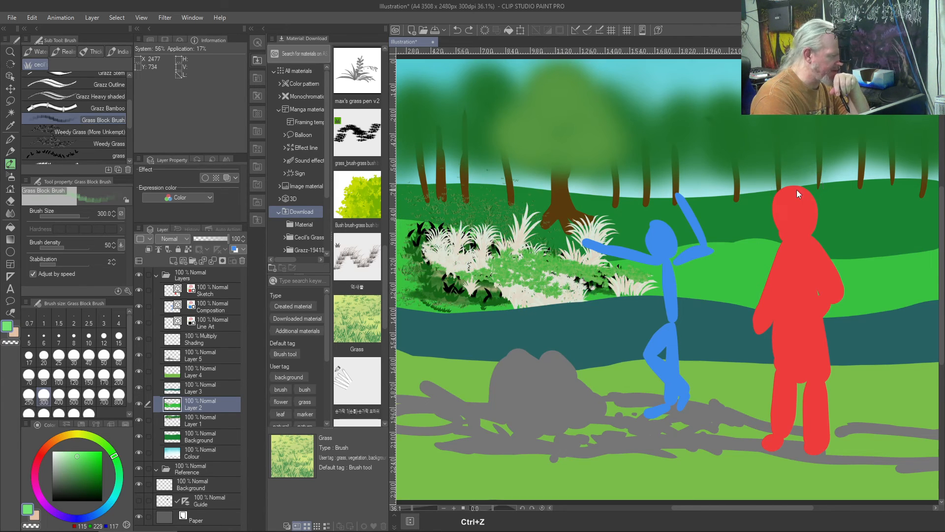
key("ctrl+z")
key("ctrl+z")
key("ctrl+z")
key("ctrl+z")
key("ctrl+z")
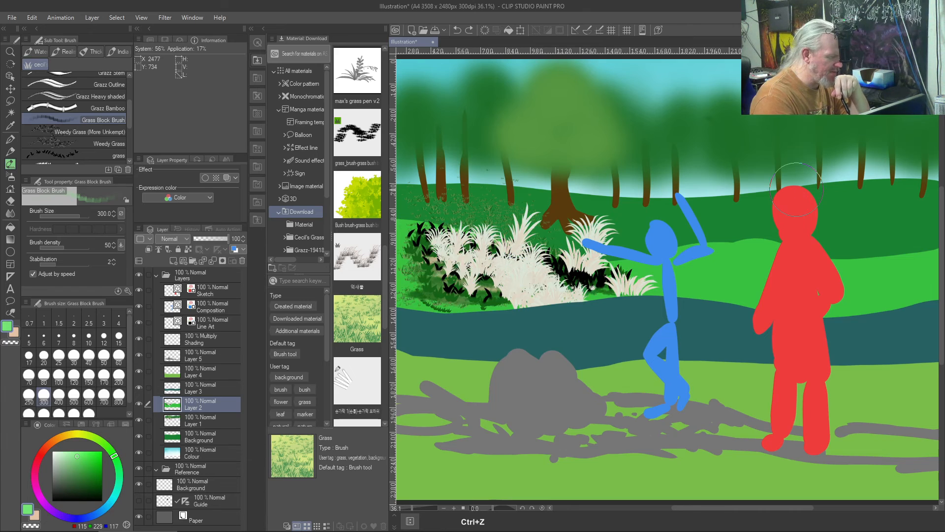
key("ctrl+z")
key("ctrl+z")
key("ctrl+z")
key("ctrl+z")
key("ctrl+z")
key("ctrl+z")
key("ctrl+z")
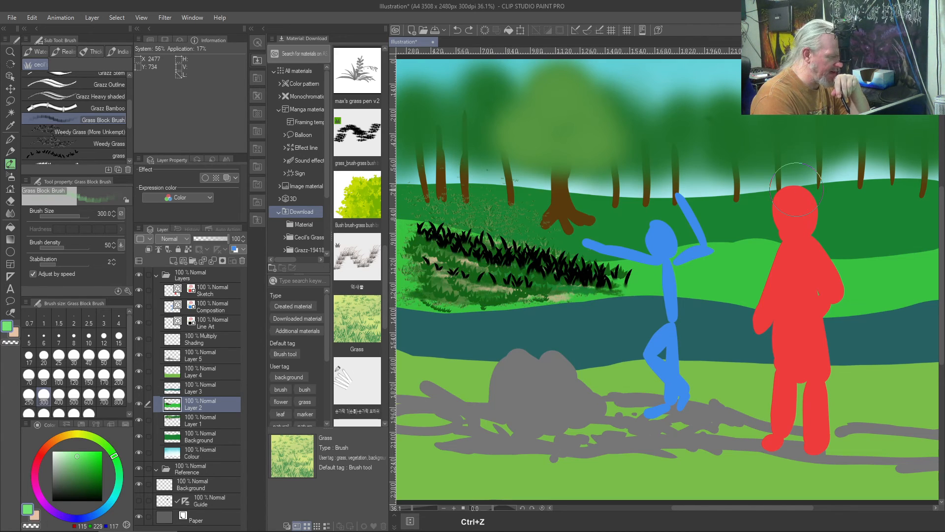
key("ctrl+z")
key("ctrl+z")
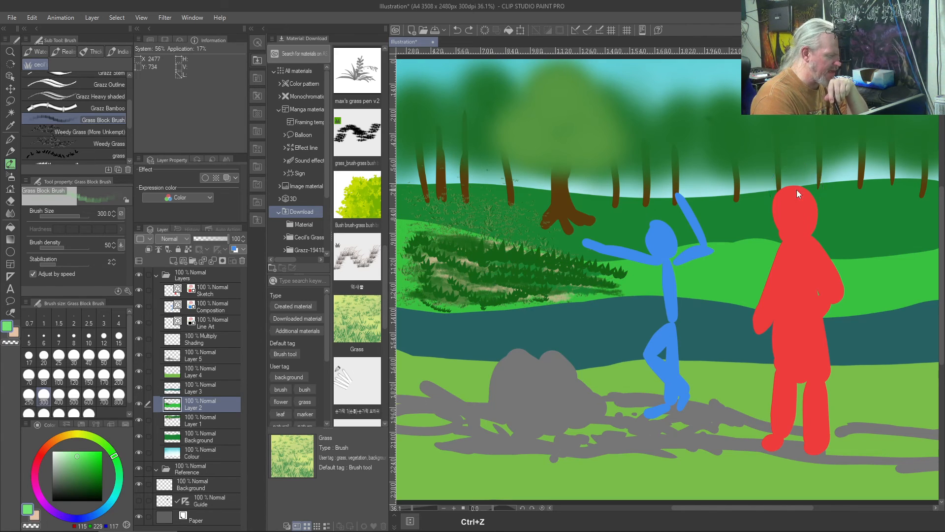
key("ctrl+z")
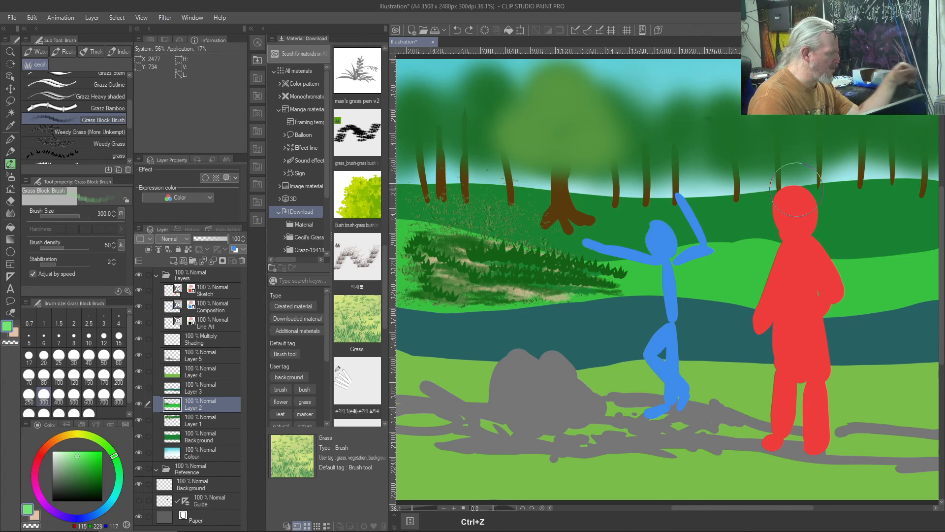
Step: Try Grazz Bamboo at size 100 over the grass patch, first in light green and again in a darker green
left_click(59, 106)
mouse_move(424, 244)
left_mouse_down()
mouse_move(445, 264)
mouse_move(574, 214)
mouse_move(564, 300)
left_mouse_up()
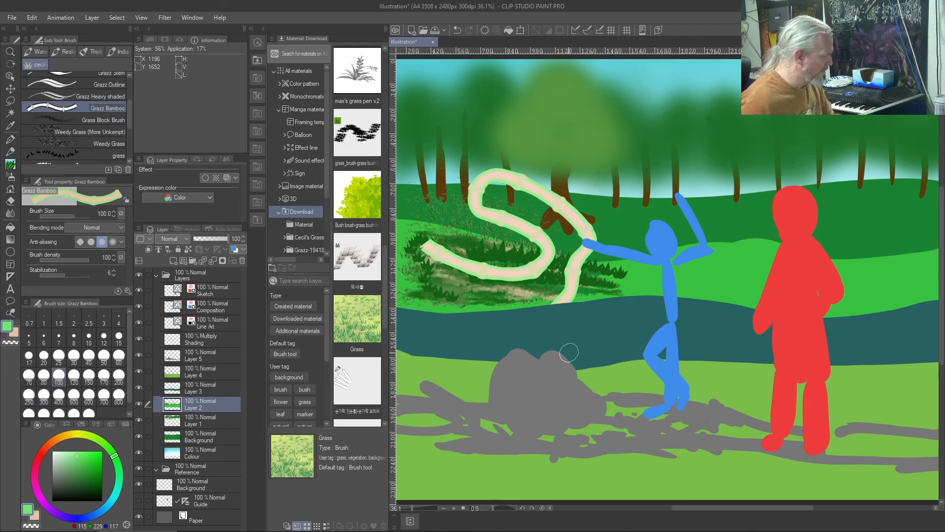
left_click(80, 472)
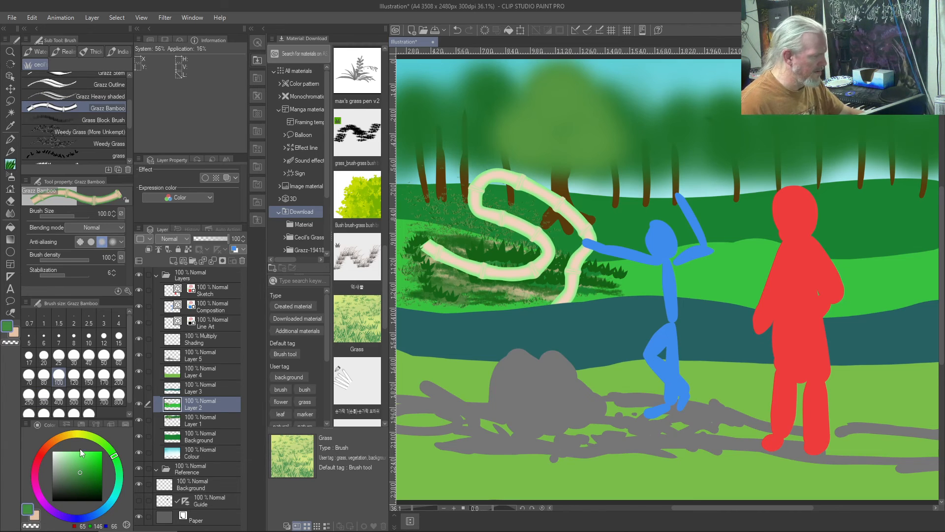
left_click_drag(434, 183, 539, 300)
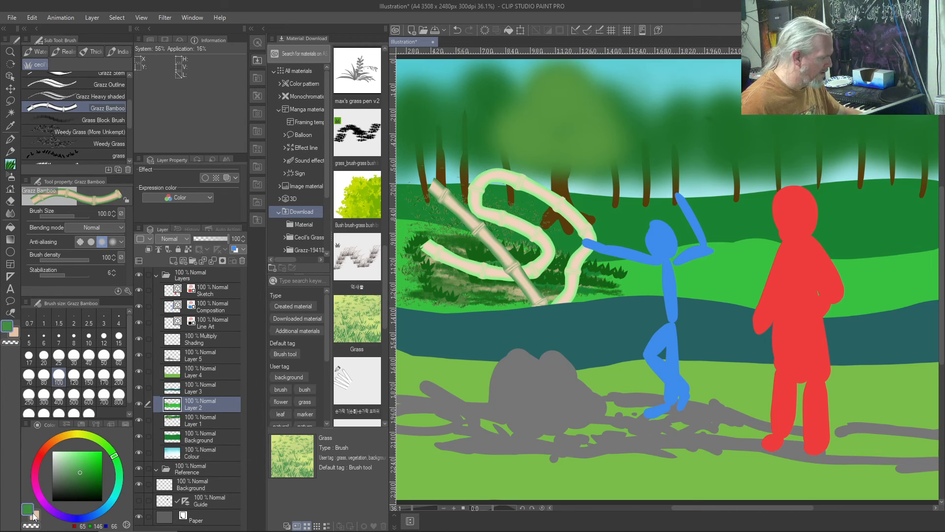
Step: Change the sub color to brown and try Grazz Bamboo strokes with brown and with green as the active color
left_click(38, 514)
mouse_move(69, 487)
left_mouse_down()
mouse_move(89, 459)
mouse_move(72, 471)
left_mouse_up()
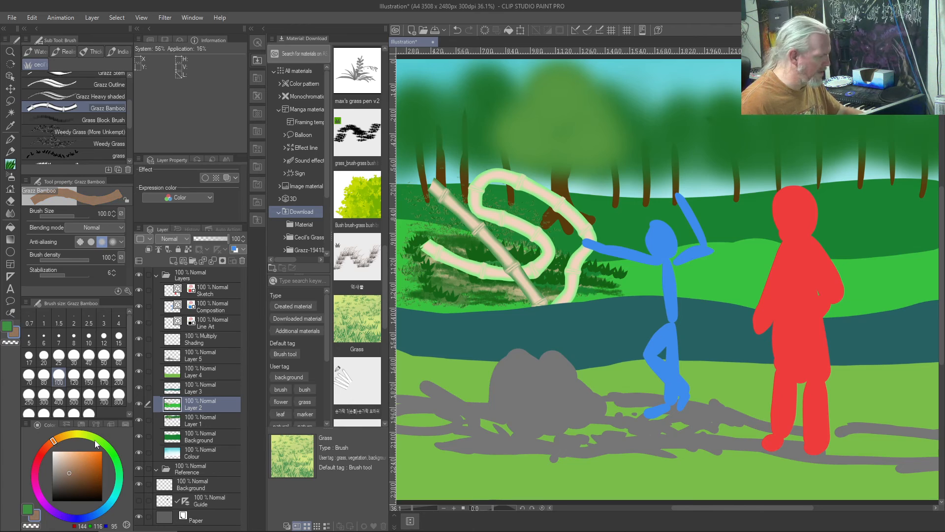
left_click_drag(463, 161, 561, 236)
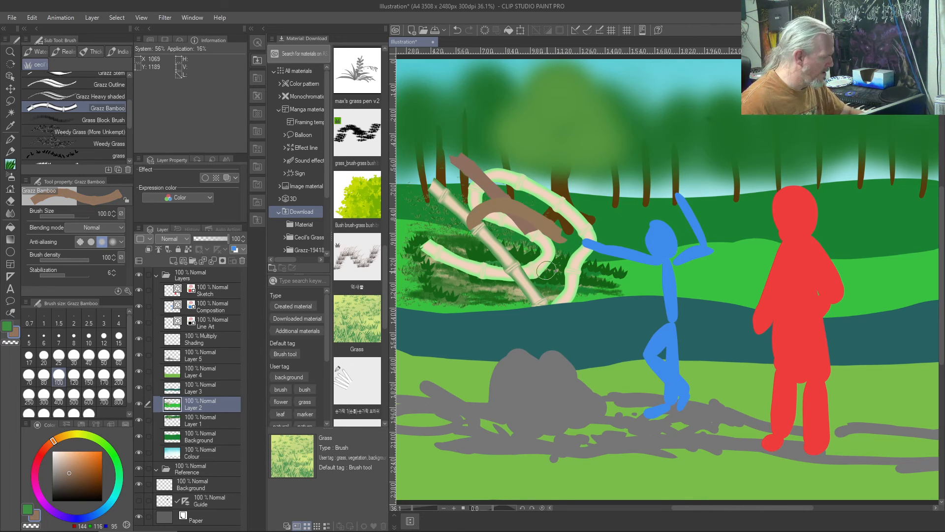
left_click(28, 508)
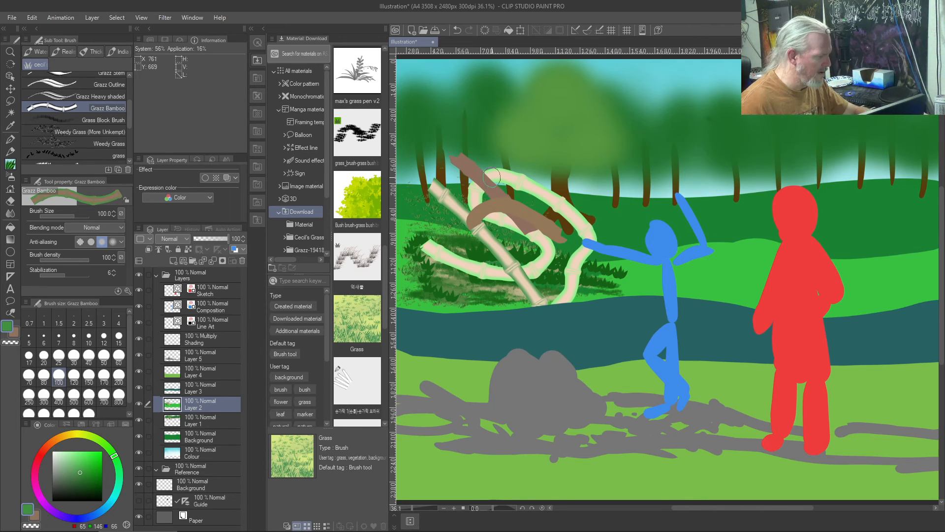
left_click_drag(492, 176, 478, 251)
left_click_drag(433, 192, 561, 261)
mouse_move(502, 207)
left_mouse_down()
mouse_move(466, 258)
mouse_move(500, 276)
left_mouse_up()
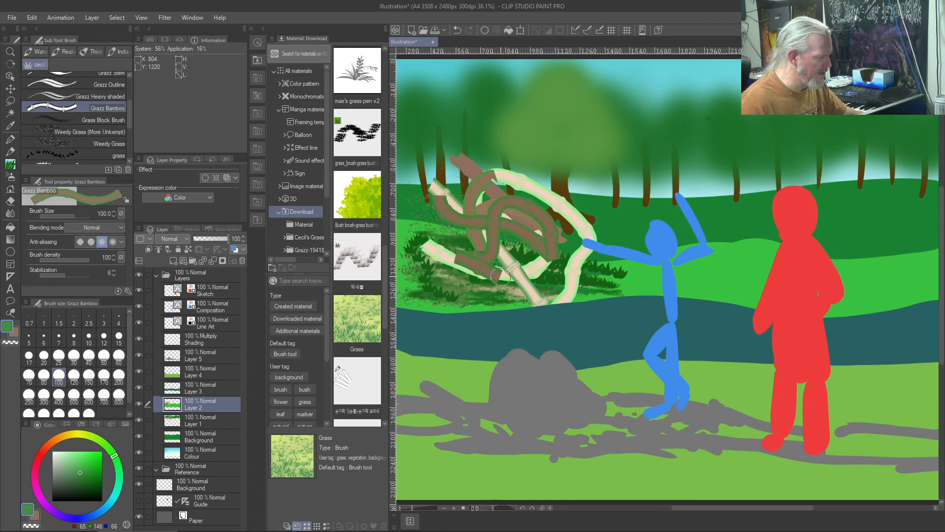
Step: Undo all the Grazz Bamboo test strokes over the grass patch
key("ctrl+z")
key("ctrl+z")
key("ctrl+z")
key("ctrl+z")
key("ctrl+z")
key("ctrl+z")
key("ctrl+z")
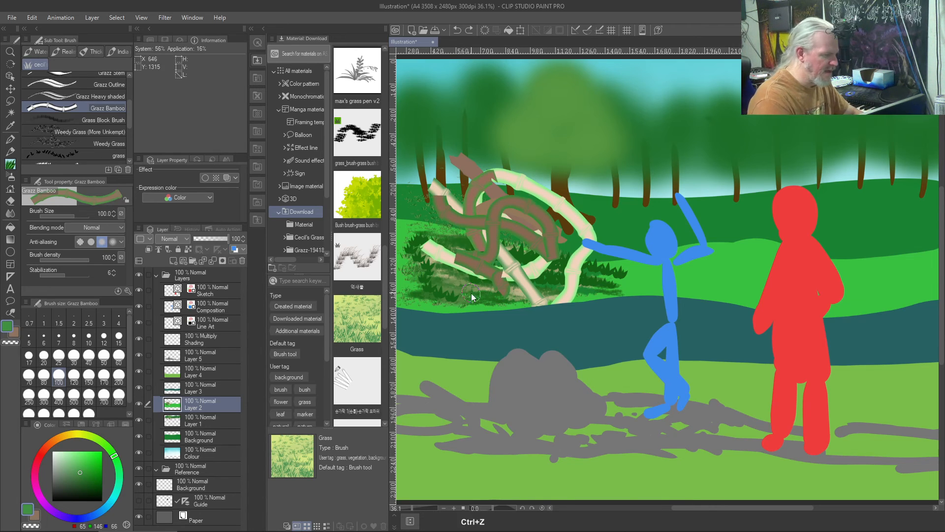
key("ctrl+z")
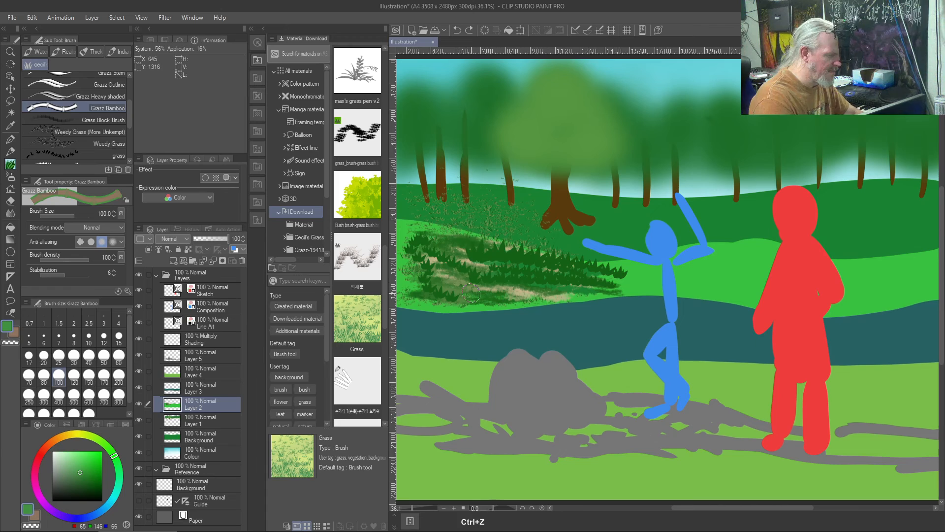
Step: Change the sub color to a muted green and paint one Grazz Bamboo stroke across the grass patch
left_click(39, 516)
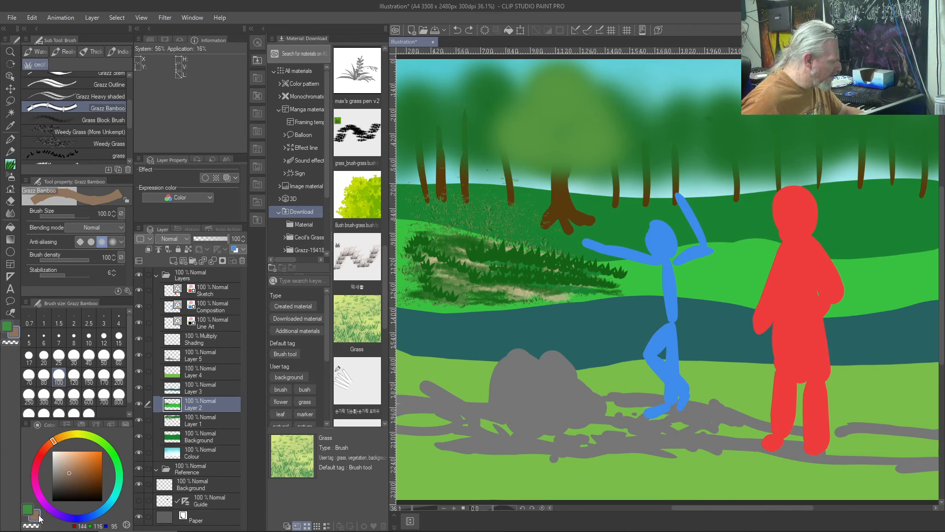
left_click_drag(116, 457, 119, 465)
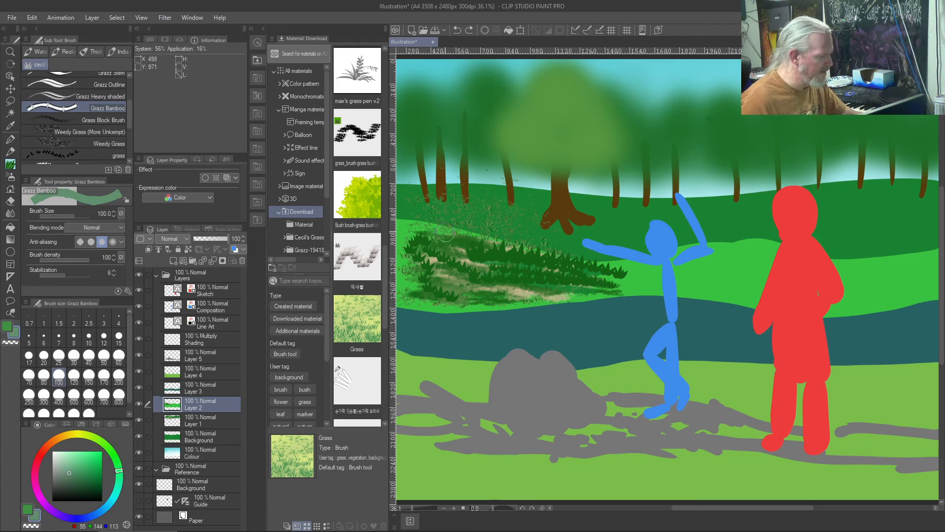
mouse_move(433, 211)
left_mouse_down()
mouse_move(490, 251)
mouse_move(584, 269)
left_mouse_up()
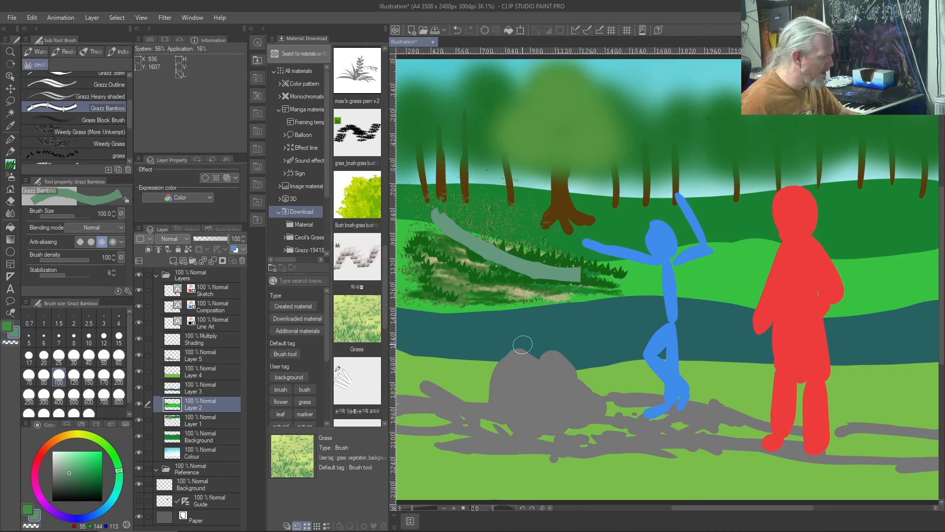
Step: Make the green main color active and paint overlapping Grazz Bamboo stalks at size 100 over the grass patch
left_click(28, 510)
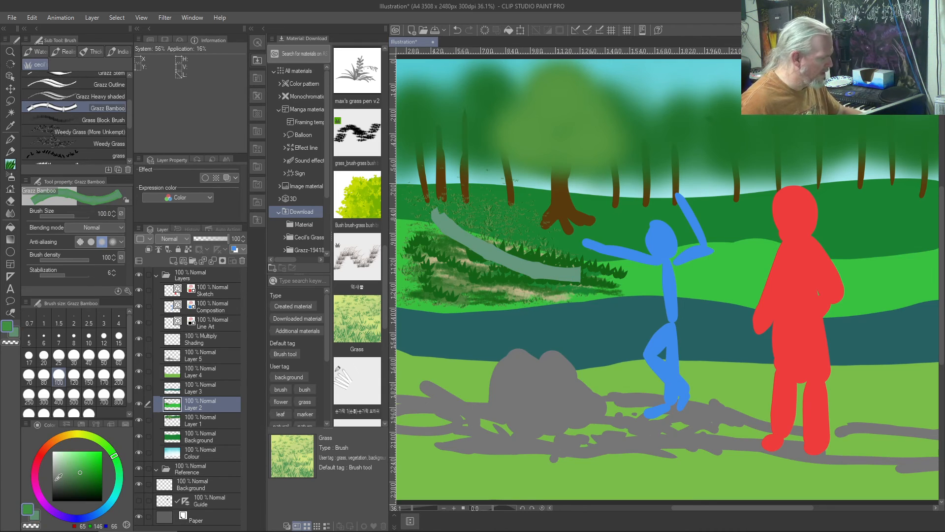
mouse_move(425, 212)
left_mouse_down()
mouse_move(457, 251)
mouse_move(518, 284)
left_mouse_up()
mouse_move(473, 230)
left_mouse_down()
mouse_move(570, 258)
mouse_move(575, 270)
mouse_move(487, 234)
mouse_move(584, 280)
mouse_move(471, 243)
mouse_move(581, 282)
mouse_move(465, 262)
left_mouse_up()
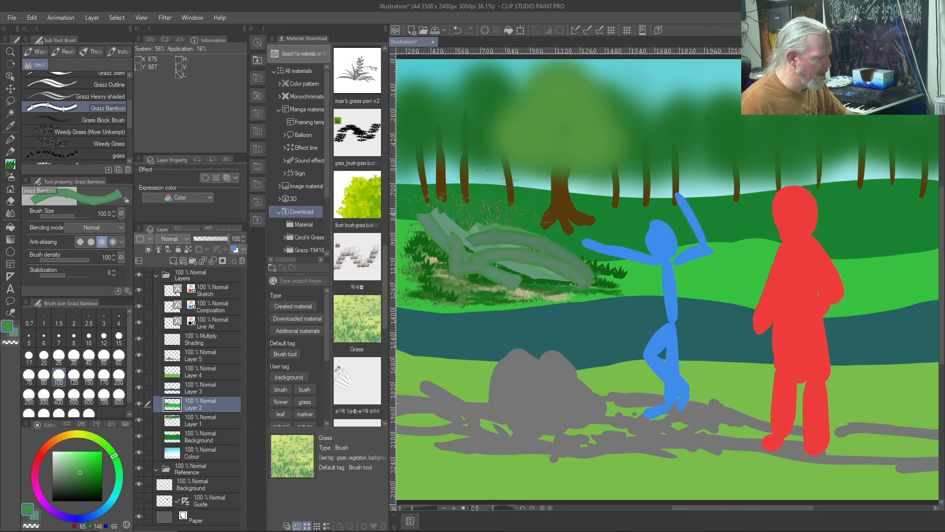
left_click_drag(494, 216, 479, 284)
mouse_move(515, 212)
left_mouse_down()
mouse_move(480, 228)
mouse_move(485, 276)
left_mouse_up()
mouse_move(513, 226)
left_mouse_down()
mouse_move(493, 238)
mouse_move(500, 286)
left_mouse_up()
mouse_move(515, 227)
left_mouse_down()
mouse_move(503, 253)
mouse_move(513, 285)
left_mouse_up()
mouse_move(526, 228)
left_mouse_down()
mouse_move(530, 284)
mouse_move(537, 224)
mouse_move(545, 286)
mouse_move(549, 231)
mouse_move(561, 282)
mouse_move(549, 257)
mouse_move(561, 269)
mouse_move(517, 272)
mouse_move(575, 277)
mouse_move(489, 268)
left_mouse_up()
mouse_move(586, 288)
left_mouse_down()
mouse_move(493, 286)
mouse_move(576, 267)
mouse_move(474, 240)
mouse_move(573, 284)
mouse_move(475, 263)
left_mouse_up()
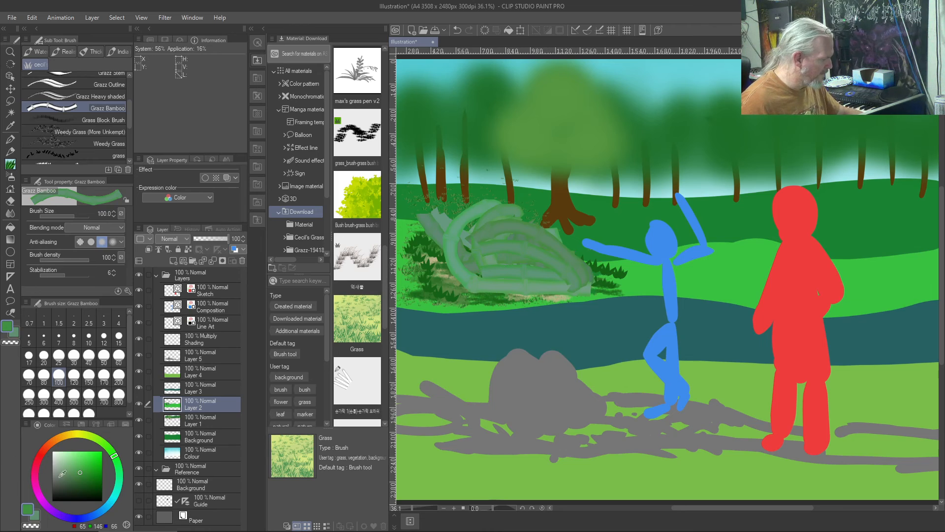
Step: Darken the main green and layer many darker Grazz Bamboo stalks over the lighter ones
left_click(84, 482)
mouse_move(577, 278)
left_mouse_down()
mouse_move(513, 241)
mouse_move(565, 283)
mouse_move(477, 243)
left_mouse_up()
mouse_move(549, 293)
left_mouse_down()
mouse_move(459, 252)
mouse_move(496, 277)
mouse_move(439, 240)
mouse_move(514, 268)
left_mouse_up()
left_click_drag(446, 218, 529, 267)
mouse_move(494, 216)
left_mouse_down()
mouse_move(542, 275)
mouse_move(516, 225)
mouse_move(569, 272)
mouse_move(557, 249)
mouse_move(543, 247)
mouse_move(503, 288)
left_mouse_up()
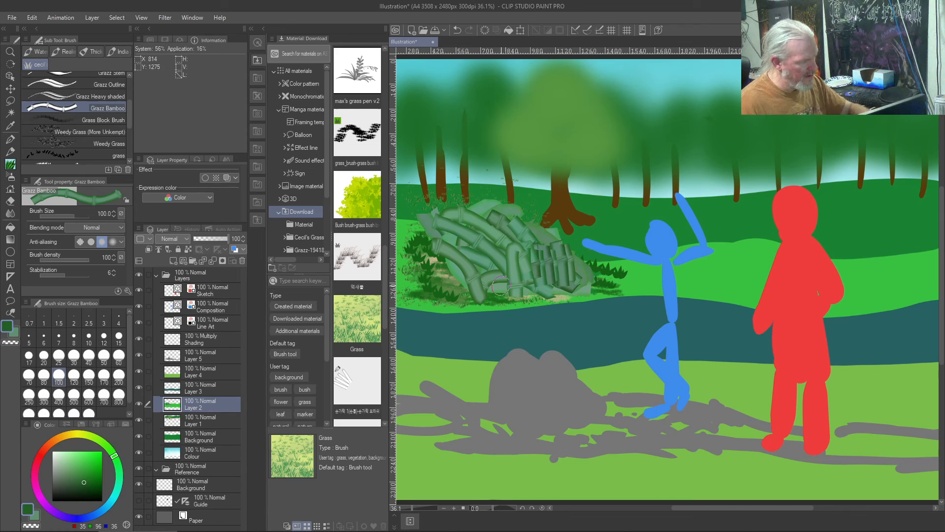
Step: Undo the layered Grazz Bamboo stalks over the grass patch, back to the earlier wide strokes
key("ctrl+z")
key("ctrl+z")
key("ctrl+z")
key("ctrl+z")
key("ctrl+z")
key("ctrl+z")
key("ctrl+z")
key("ctrl+z")
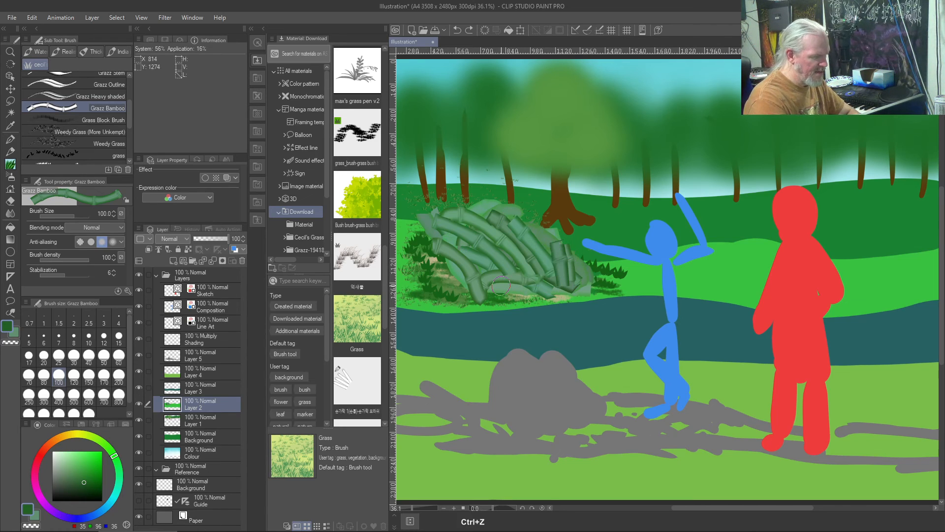
key("ctrl+z")
key("ctrl+z")
key("ctrl+z")
key("ctrl+z")
key("ctrl+z")
key("ctrl+z")
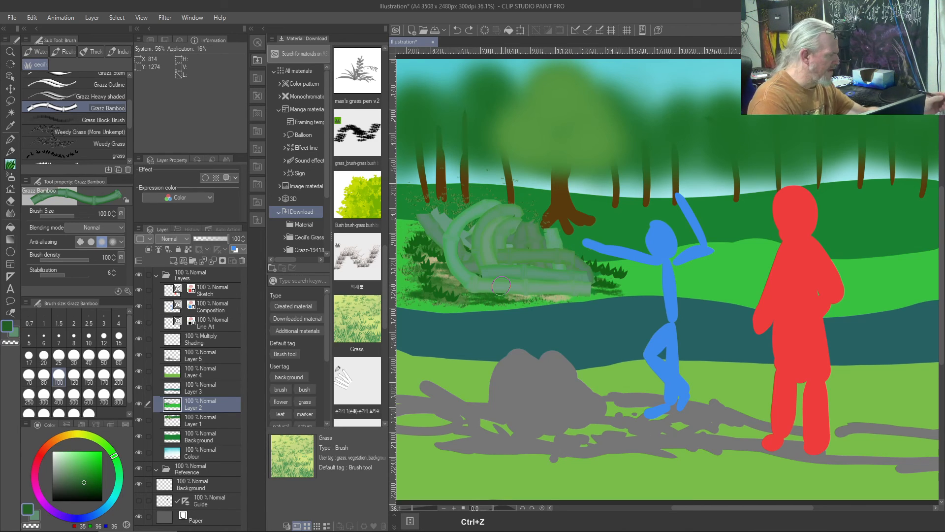
Step: Switch to the Grazz Heavy shaded brush and undo more of the remaining bamboo strokes
left_click(67, 94)
key("ctrl+z")
key("ctrl+z")
key("ctrl+z")
key("ctrl+z")
key("ctrl+z")
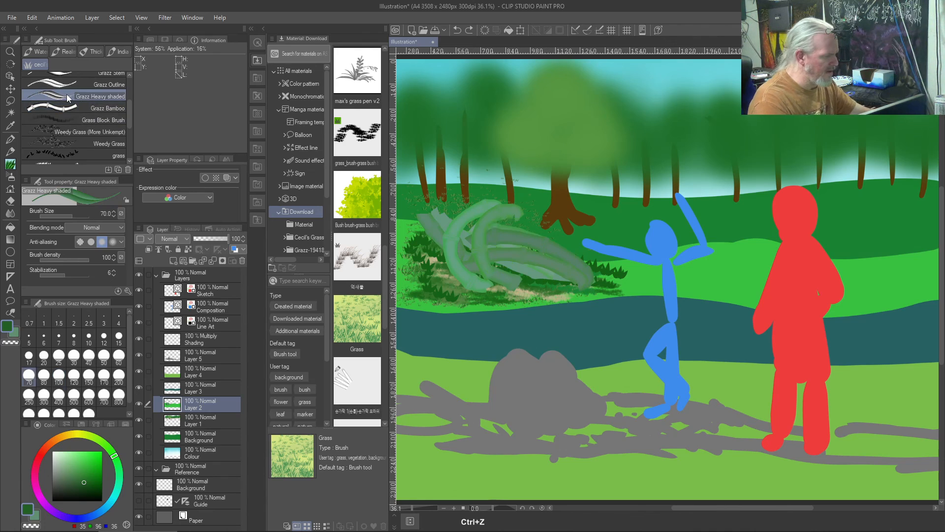
Step: Paint curved upright grass blades with Grazz Heavy shaded at size 70 over the grass patch
left_click_drag(550, 288, 527, 238)
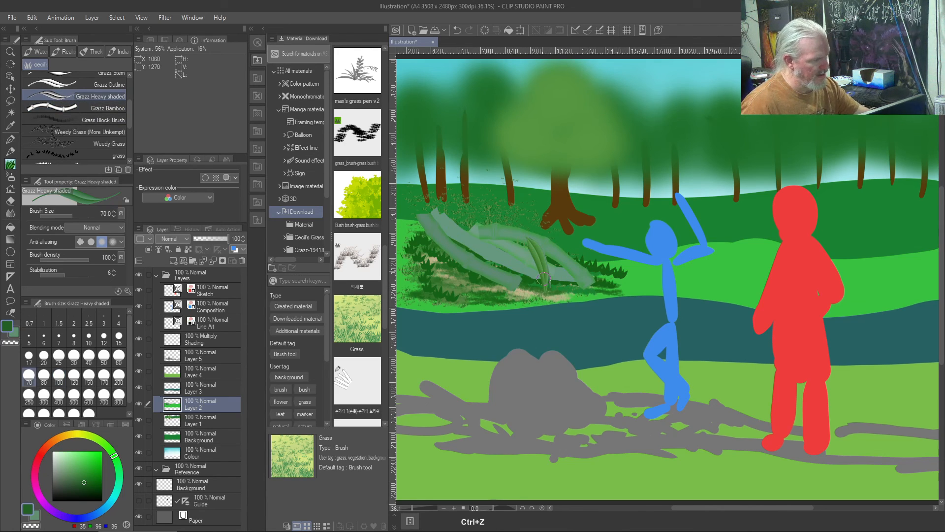
left_click_drag(521, 289, 493, 225)
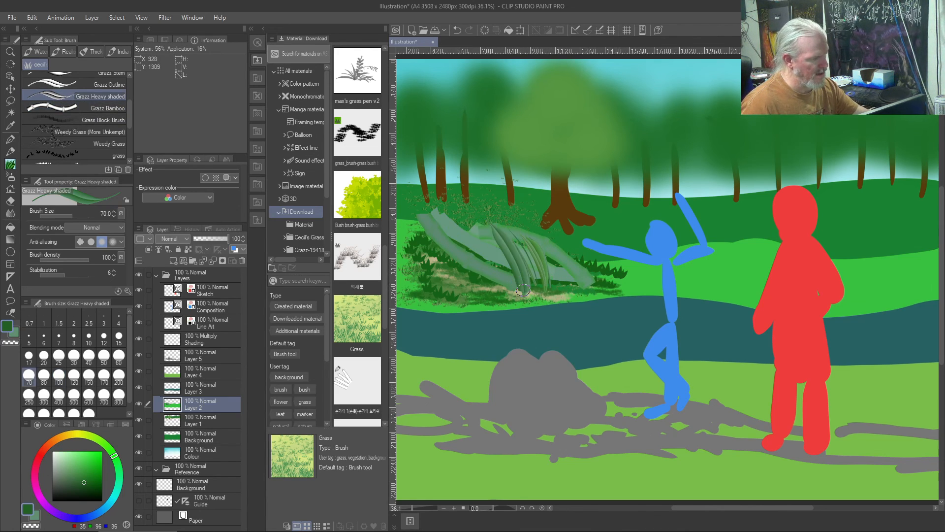
left_click_drag(498, 291, 460, 227)
mouse_move(565, 285)
left_mouse_down()
mouse_move(521, 219)
mouse_move(507, 220)
left_mouse_up()
left_click_drag(537, 281, 501, 225)
left_click_drag(529, 297, 485, 227)
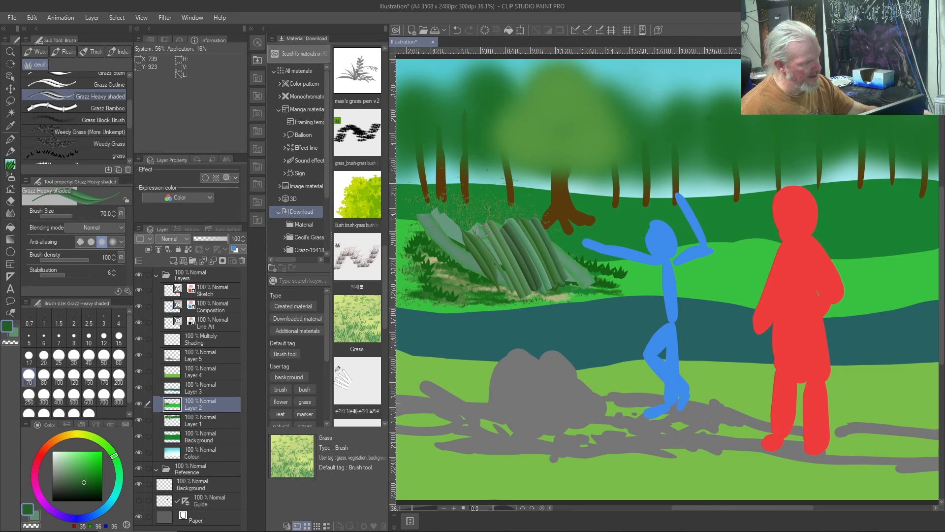
mouse_move(482, 182)
left_mouse_down()
mouse_move(502, 293)
mouse_move(501, 195)
left_mouse_up()
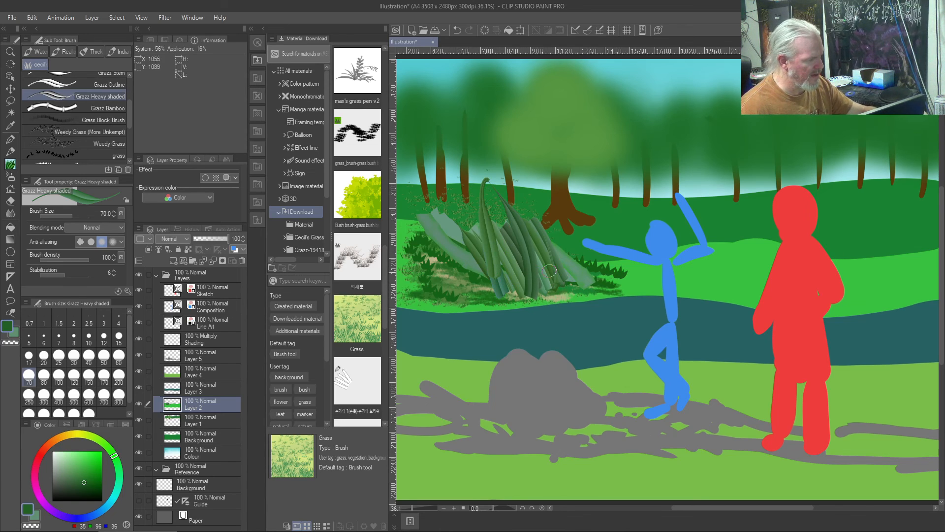
left_click_drag(549, 294, 515, 197)
left_click_drag(568, 286, 543, 203)
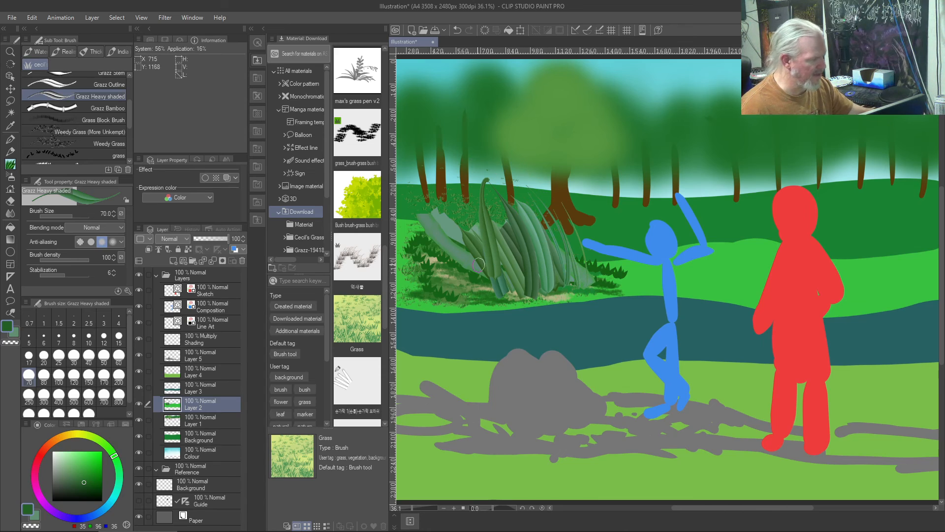
left_click_drag(475, 287, 422, 167)
left_click_drag(501, 289, 445, 224)
Step: Set the brush size to 200 and layer tall Grazz Heavy shaded blades over the grass clump
left_click(119, 377)
mouse_move(534, 286)
left_mouse_down()
mouse_move(487, 171)
mouse_move(504, 188)
left_mouse_up()
mouse_move(561, 288)
left_mouse_down()
mouse_move(522, 190)
mouse_move(455, 114)
mouse_move(452, 129)
left_mouse_up()
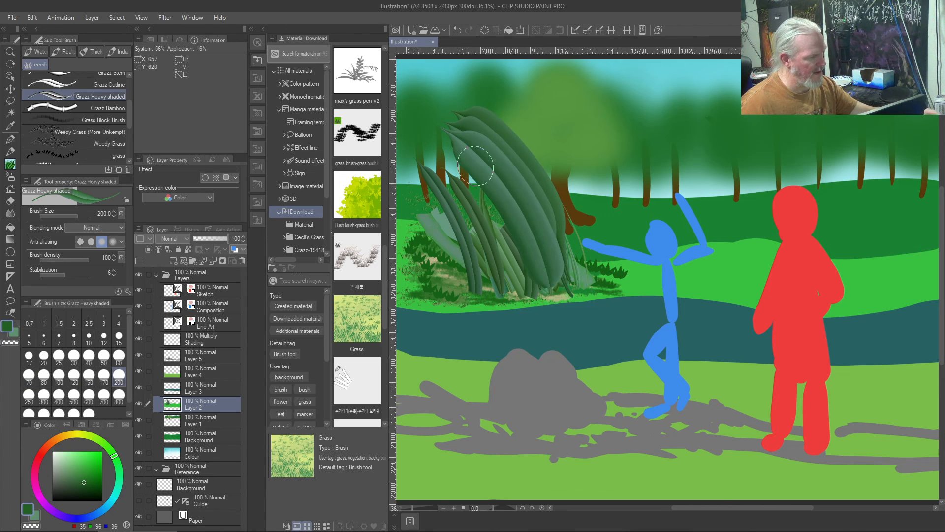
left_click_drag(550, 286, 503, 156)
left_click_drag(537, 290, 454, 119)
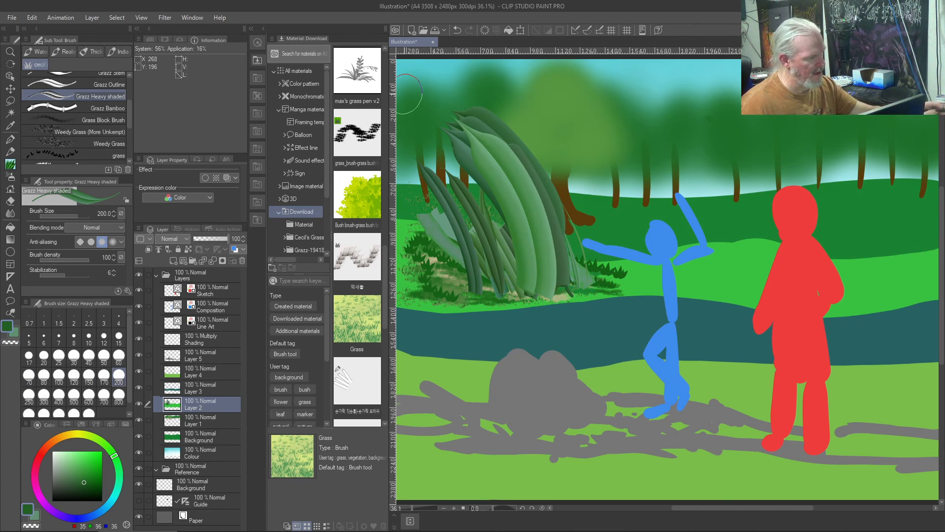
left_click_drag(514, 288, 453, 120)
left_click_drag(500, 288, 453, 125)
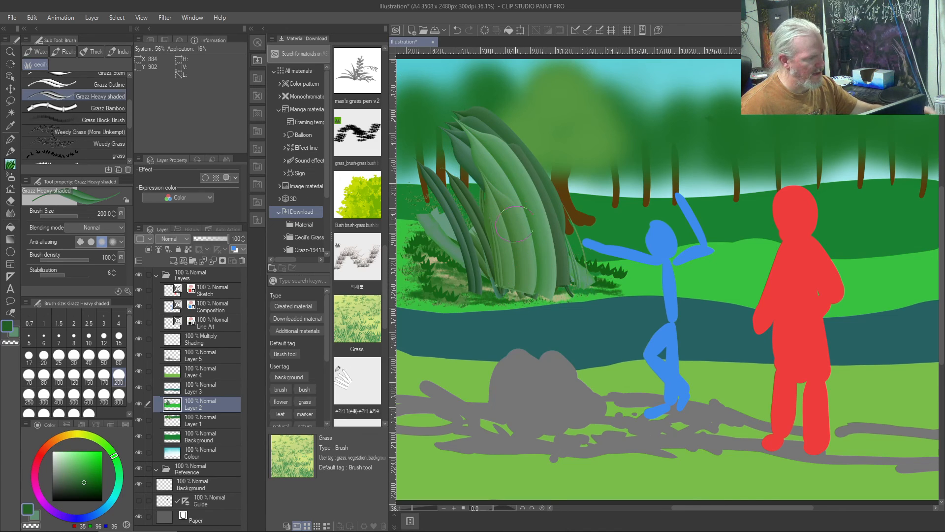
left_click_drag(568, 264, 542, 190)
left_click_drag(572, 298, 534, 181)
mouse_move(560, 283)
left_mouse_down()
mouse_move(536, 200)
mouse_move(510, 185)
left_mouse_up()
mouse_move(539, 301)
left_mouse_down()
mouse_move(525, 217)
mouse_move(529, 229)
mouse_move(502, 199)
left_mouse_up()
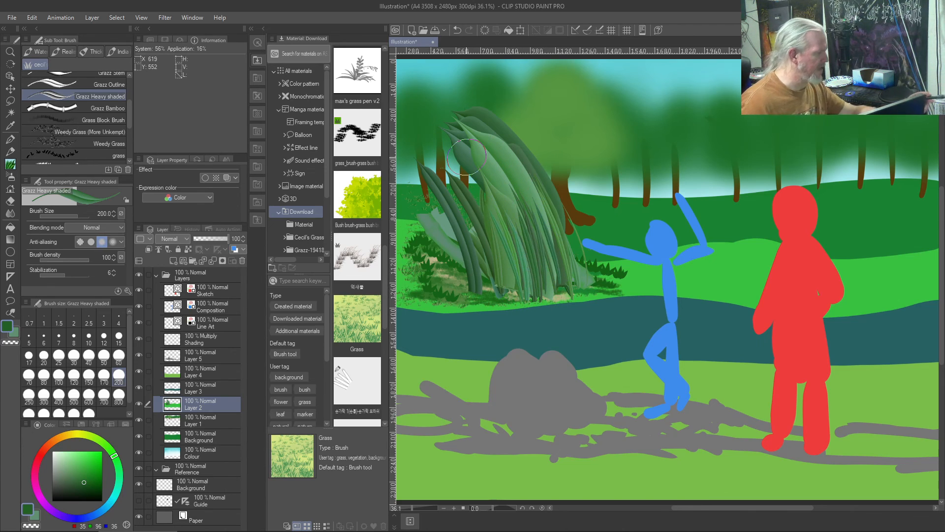
Step: Add blades to the tall clump with the Grazz Outline brush at size 70
left_click(69, 85)
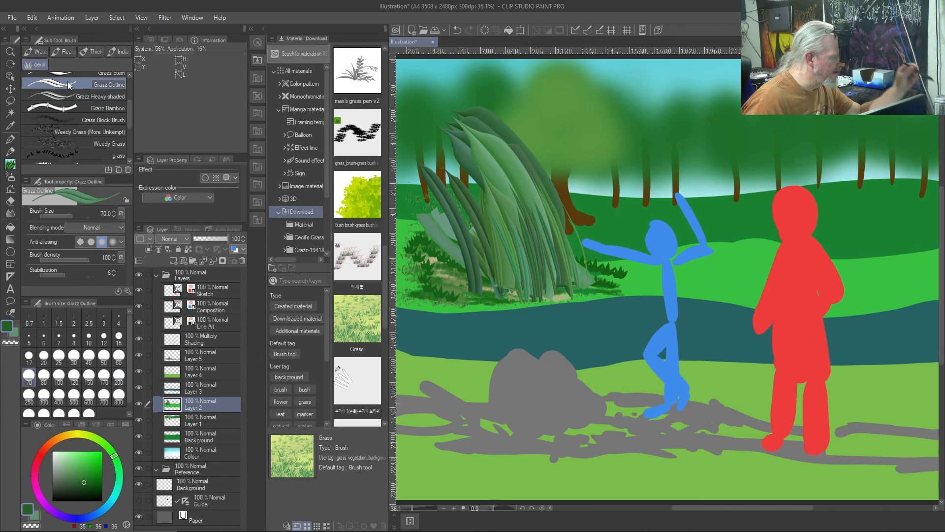
mouse_move(547, 276)
left_mouse_down()
mouse_move(471, 156)
mouse_move(498, 289)
left_mouse_up()
mouse_move(525, 153)
left_mouse_down()
mouse_move(515, 269)
mouse_move(527, 246)
left_mouse_up()
mouse_move(527, 206)
left_mouse_down()
mouse_move(546, 284)
mouse_move(503, 178)
left_mouse_up()
left_click_drag(550, 294, 526, 178)
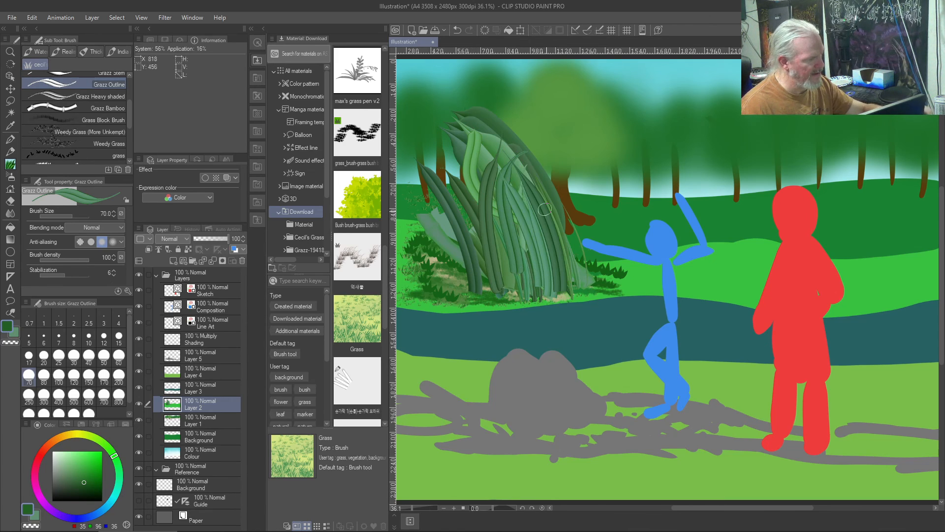
Step: Paint long Grazz Stem blades at size 70 up through the tall clump
left_click(80, 75)
left_click_drag(503, 273, 441, 128)
left_click_drag(526, 294, 457, 105)
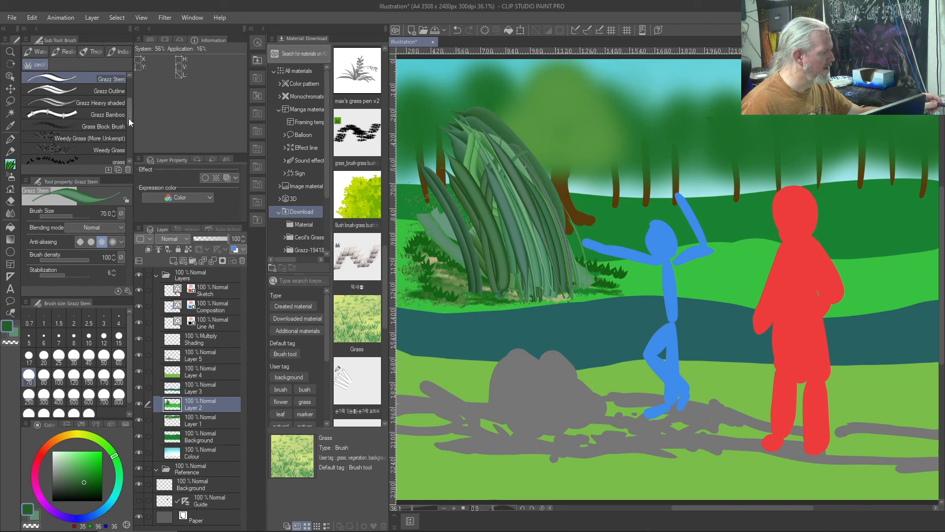
Step: Add Grazz Subtle Shaded blades at size 70 to the tall clump
left_click_drag(127, 122, 128, 96)
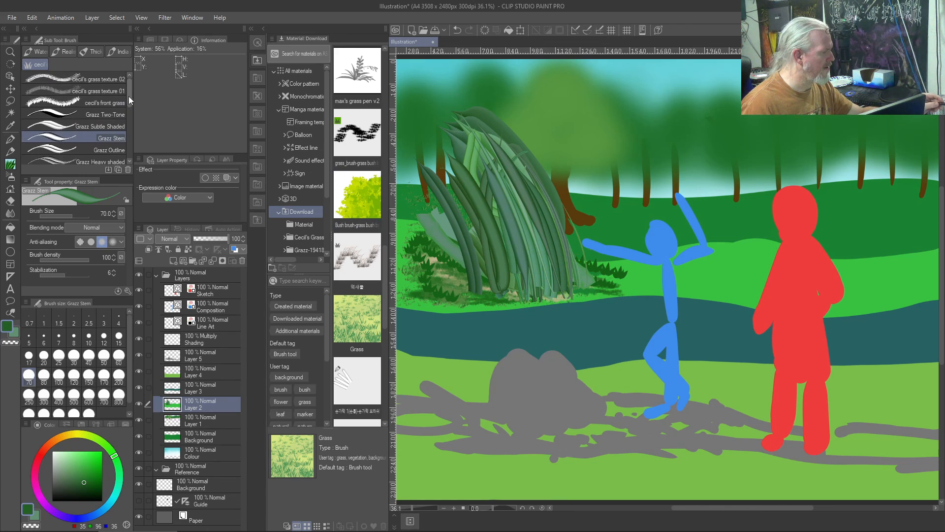
left_click(76, 128)
mouse_move(538, 289)
left_mouse_down()
mouse_move(507, 178)
mouse_move(538, 285)
mouse_move(460, 130)
mouse_move(533, 290)
mouse_move(503, 209)
mouse_move(520, 285)
mouse_move(459, 146)
left_mouse_up()
left_click_drag(522, 305, 445, 161)
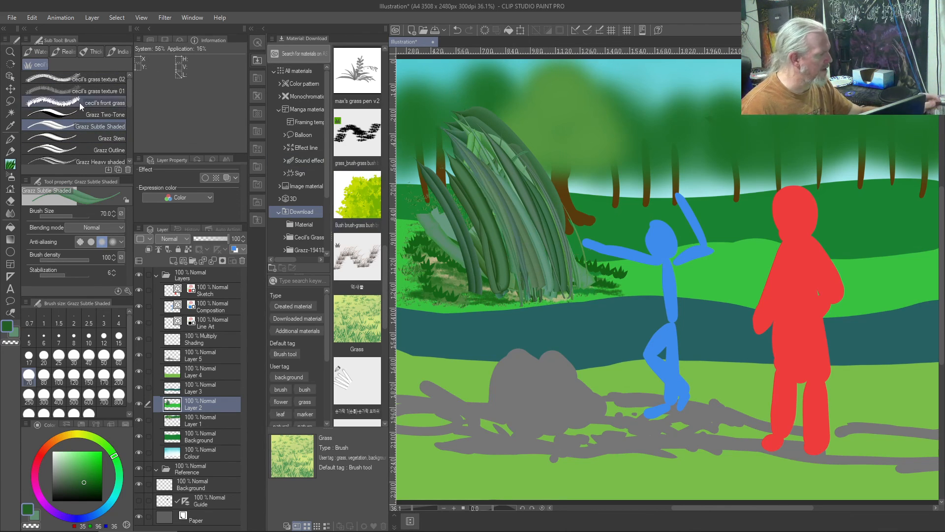
Step: Paint Grazz Two-Tone blades at size 70 across the tall clump and a small tuft beside the blue figure's raised arm
left_click(98, 114)
left_click_drag(544, 283, 470, 136)
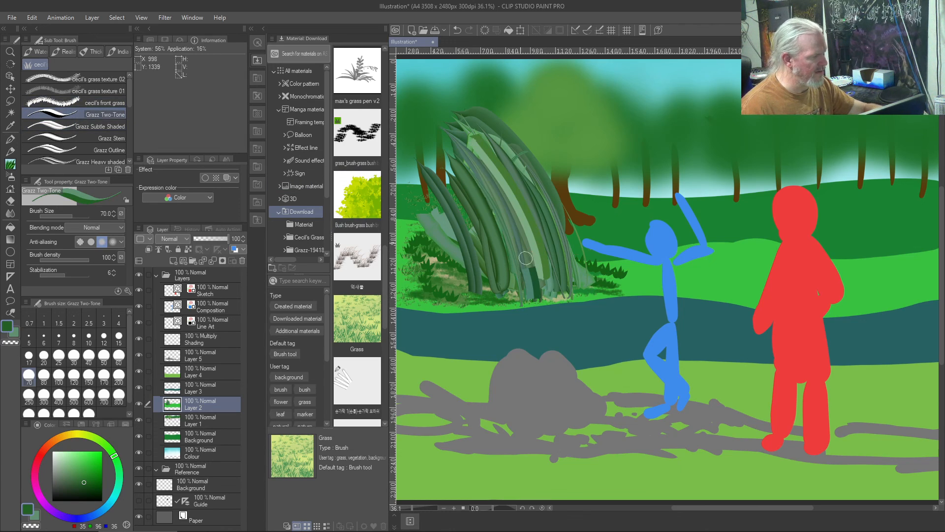
left_click_drag(525, 257, 441, 131)
mouse_move(526, 297)
left_mouse_down()
mouse_move(449, 167)
mouse_move(517, 262)
mouse_move(456, 171)
mouse_move(536, 254)
mouse_move(456, 159)
left_mouse_up()
left_click_drag(546, 285, 460, 148)
left_click_drag(566, 254, 475, 151)
left_click_drag(585, 290, 485, 137)
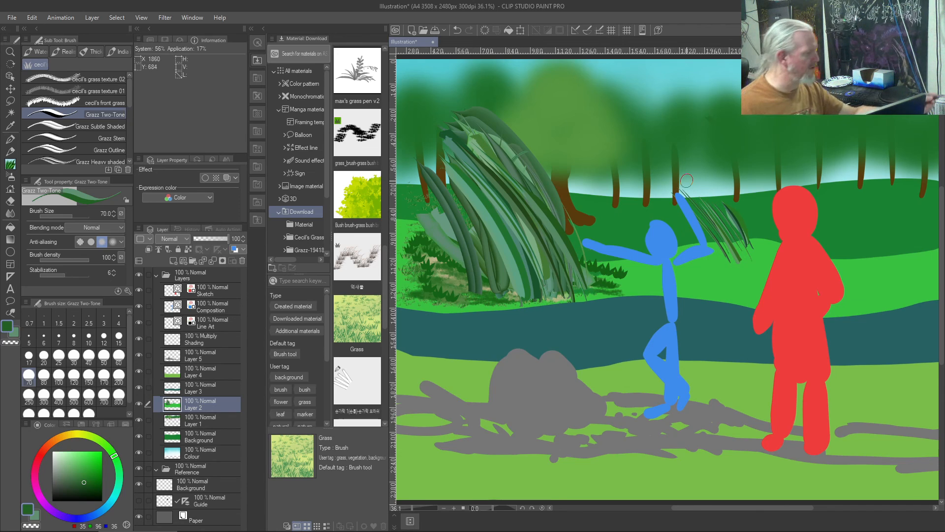
Step: Paint cecil's front grass at size 150 around the blue figure and over the clump, then try cecil's grass texture 01 at size 120
left_click(92, 103)
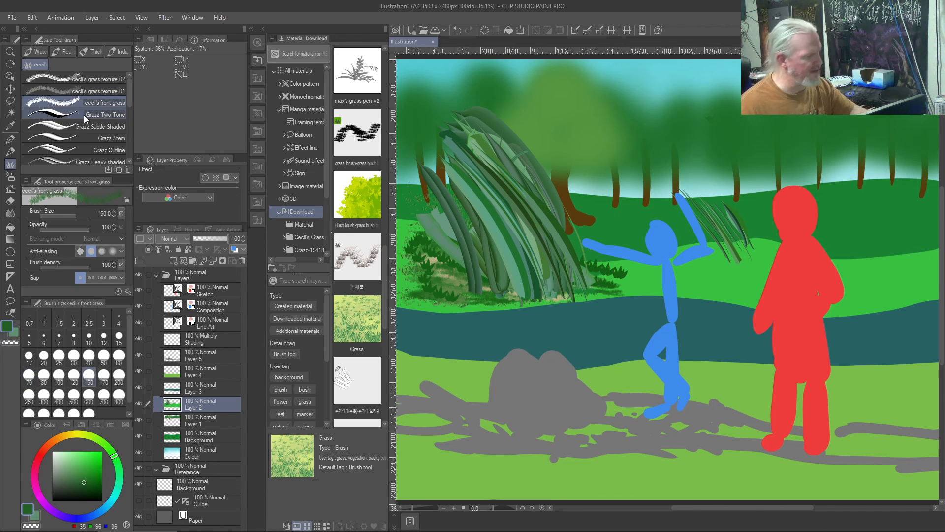
mouse_move(638, 165)
left_mouse_down()
mouse_move(552, 215)
mouse_move(514, 270)
left_mouse_up()
mouse_move(638, 224)
left_mouse_down()
mouse_move(536, 241)
mouse_move(562, 210)
mouse_move(743, 257)
mouse_move(712, 264)
mouse_move(738, 249)
mouse_move(753, 258)
mouse_move(681, 269)
mouse_move(621, 254)
mouse_move(511, 283)
mouse_move(473, 270)
mouse_move(541, 271)
mouse_move(461, 249)
mouse_move(523, 254)
mouse_move(455, 227)
mouse_move(514, 236)
left_mouse_up()
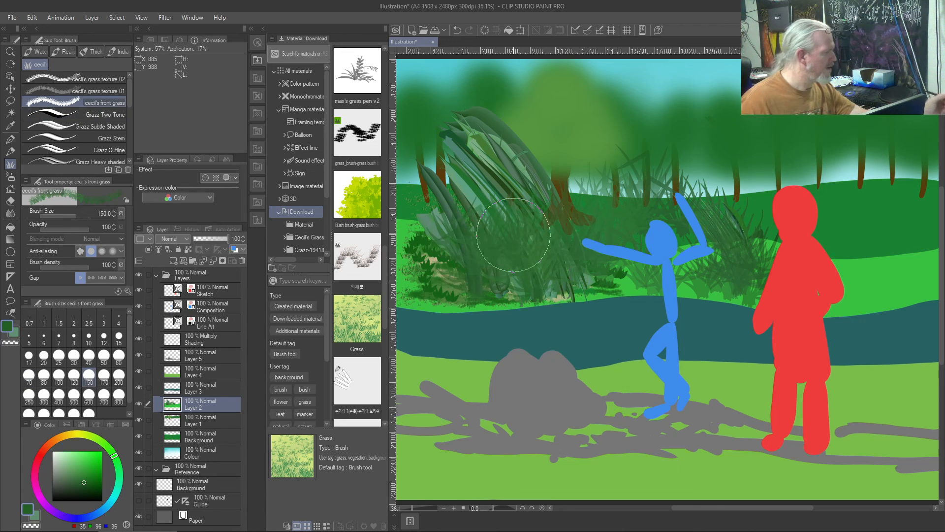
left_click(92, 93)
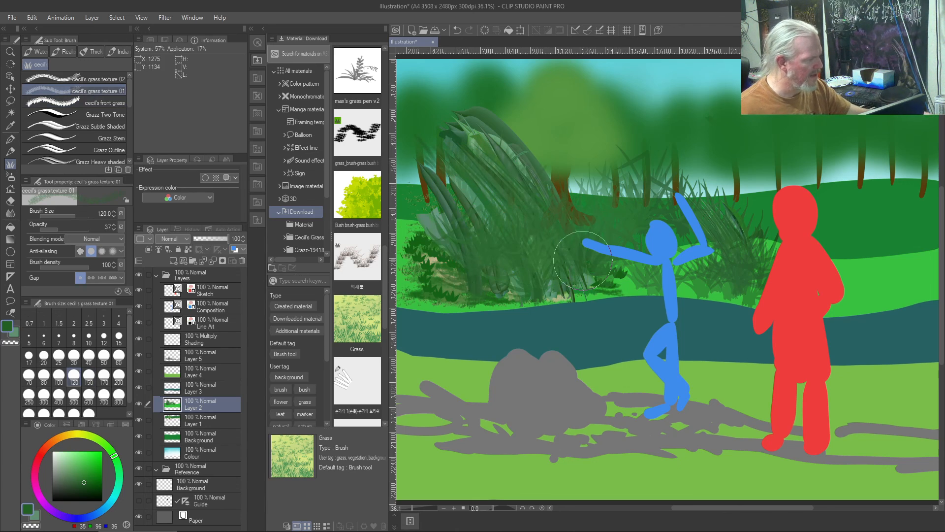
Step: Paint light green cecil's grass texture 02 strokes at size 100 on Layer 4 along the foreground hill
left_click(84, 79)
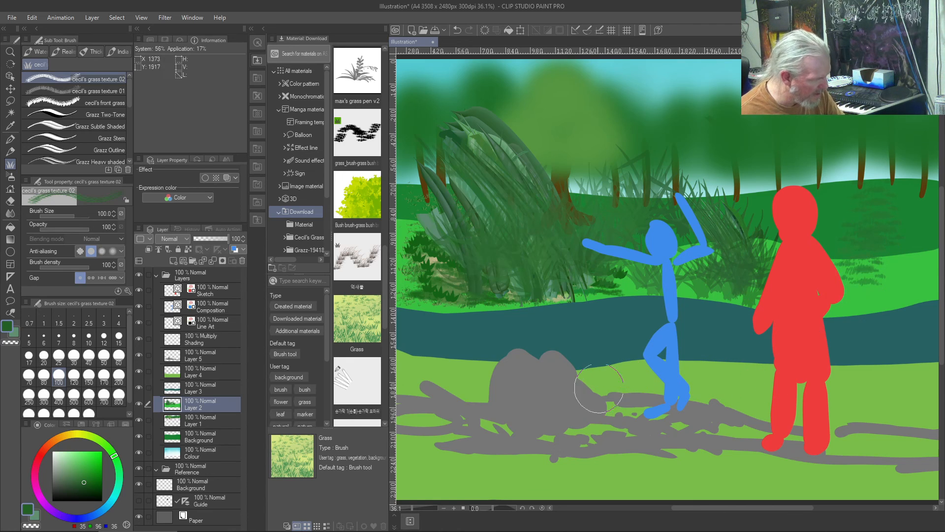
left_click(74, 461)
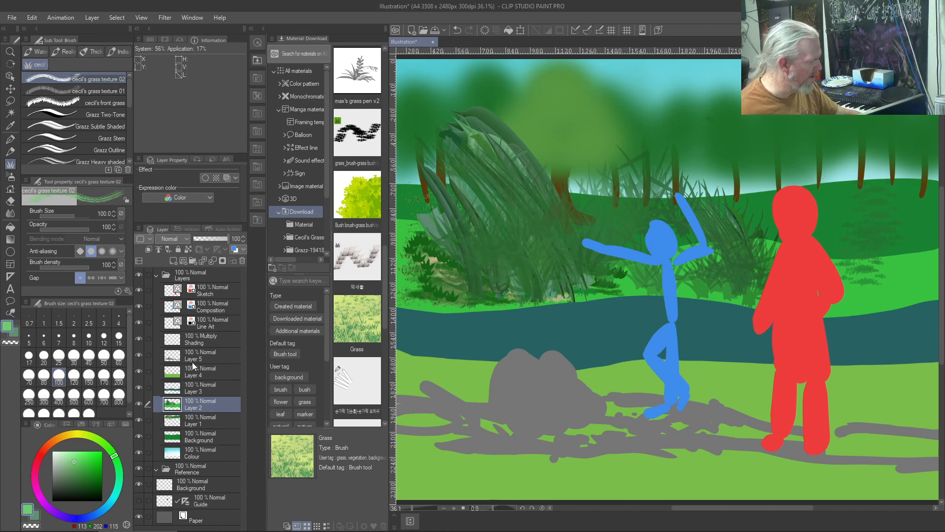
left_click(215, 372)
mouse_move(613, 375)
left_mouse_down()
mouse_move(635, 385)
mouse_move(475, 372)
mouse_move(482, 396)
mouse_move(496, 387)
mouse_move(429, 350)
mouse_move(657, 373)
left_mouse_up()
Step: Enlarge cecil's grass texture 02 to size 250 and cover the upper part of the foreground hill on Layer 4
key("bracketright")
key("bracketright")
key("bracketright")
key("bracketright")
key("bracketright")
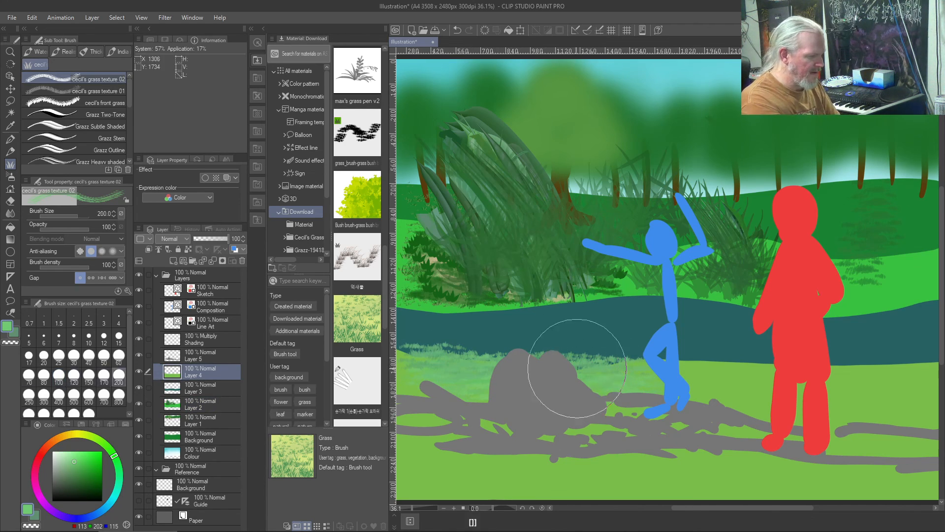
mouse_move(514, 363)
left_mouse_down()
mouse_move(652, 361)
mouse_move(688, 378)
mouse_move(786, 390)
mouse_move(904, 378)
mouse_move(862, 376)
mouse_move(917, 405)
mouse_move(748, 396)
left_mouse_up()
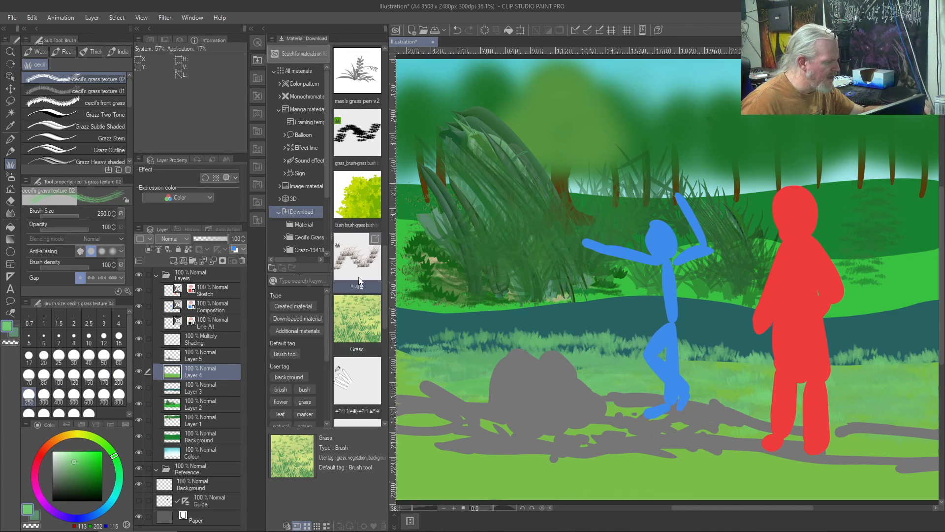
Step: Check the details of the downloaded Bush brush, cecil's grass texture 02 and Grazz Two-Tone materials
left_click(356, 202)
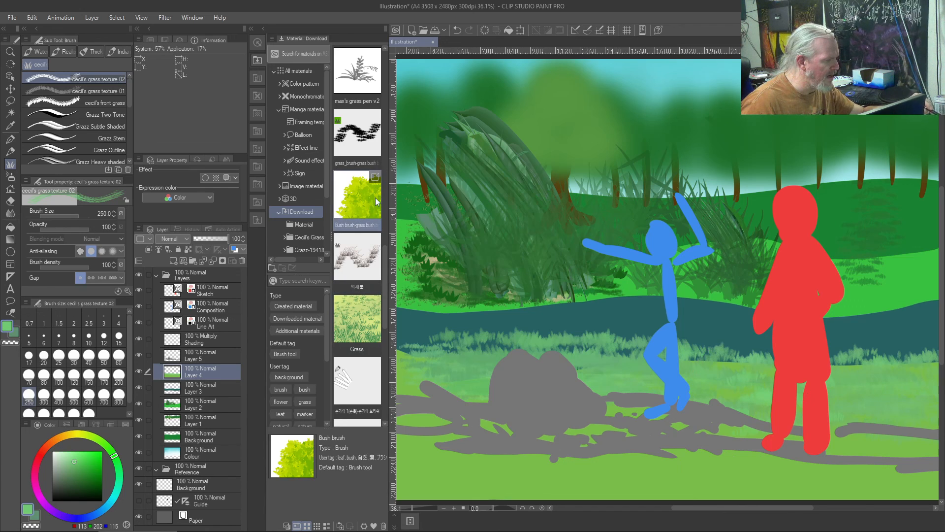
left_click_drag(384, 258, 385, 49)
left_click(353, 74)
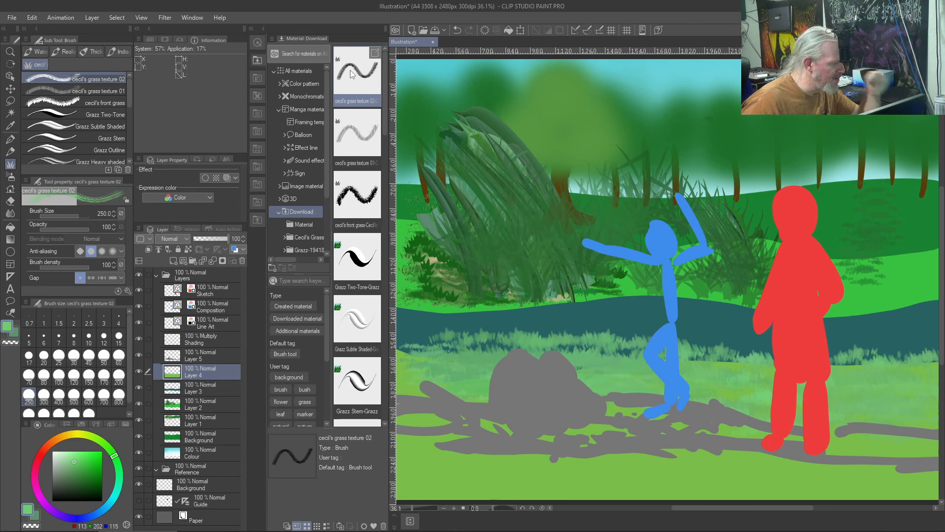
left_click(355, 259)
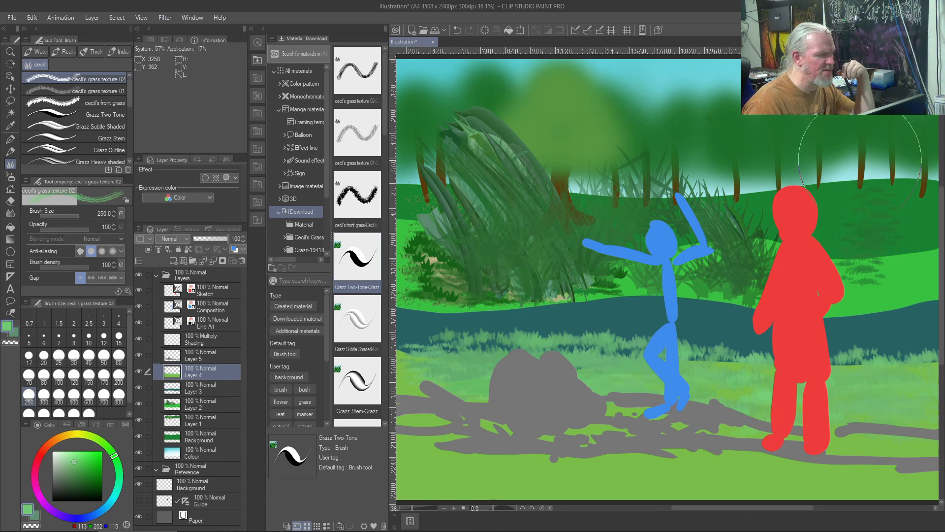
Step: Switch to the CLIP STUDIO window and view the Grazz catalog page among the free grass brush results
mouse_move(224, 531)
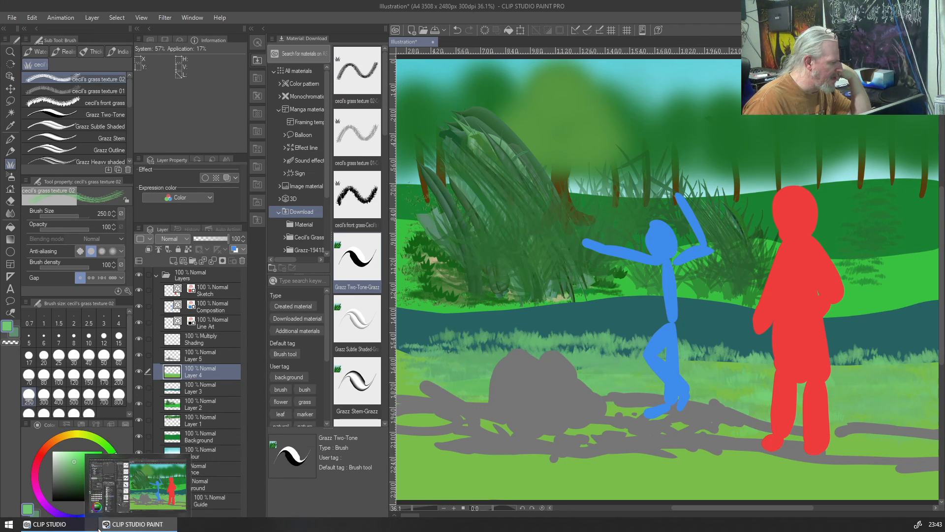
left_click(49, 524)
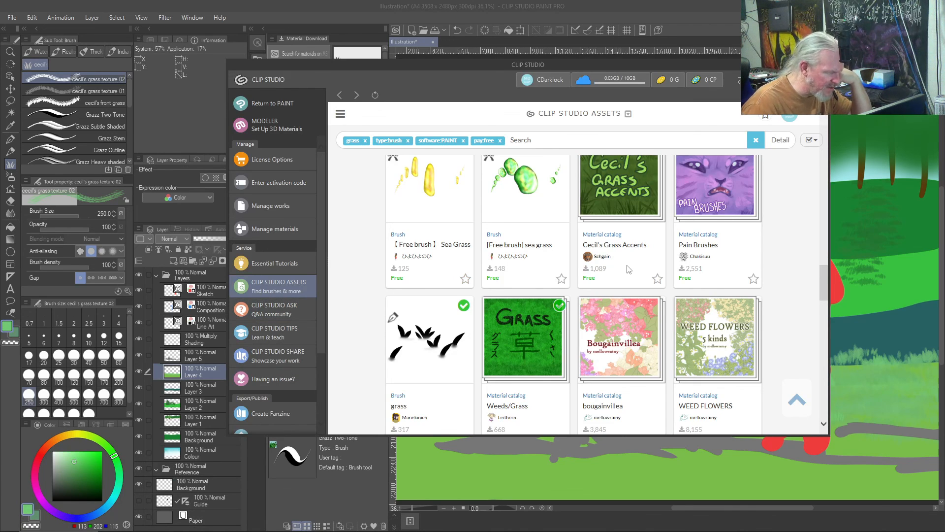
scroll(629, 270, "down", 1)
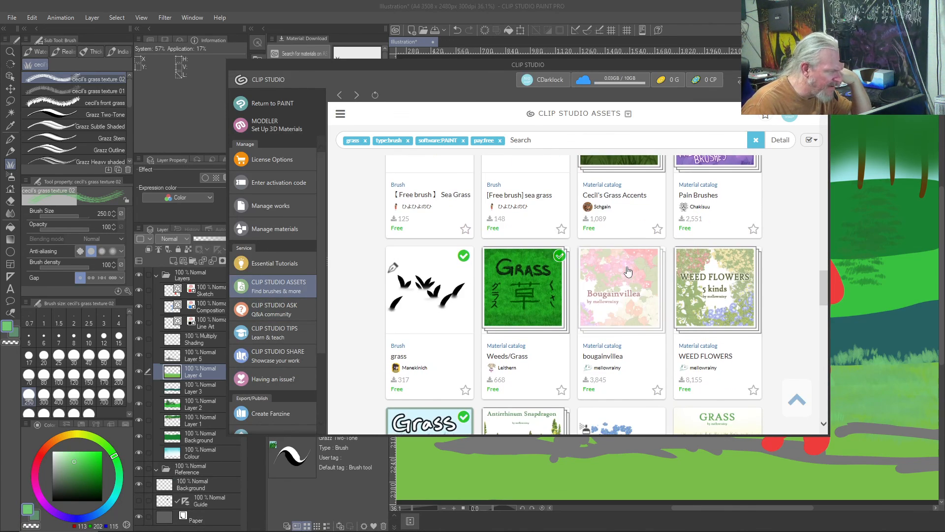
scroll(628, 269, "up", 7)
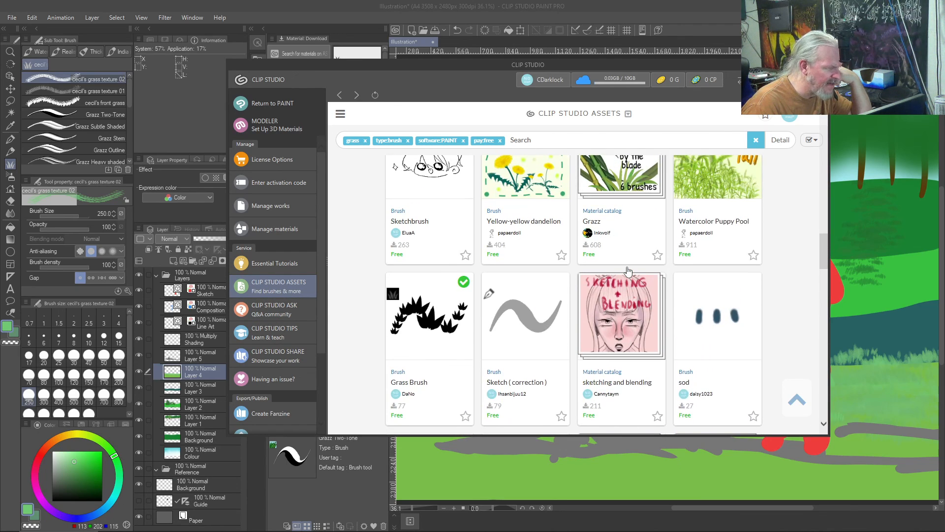
scroll(629, 269, "up", 2)
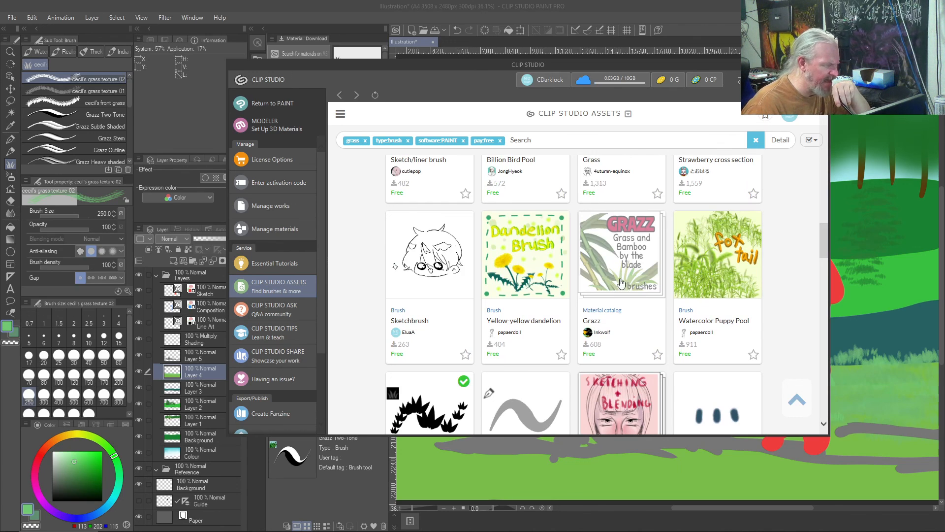
left_click(595, 260)
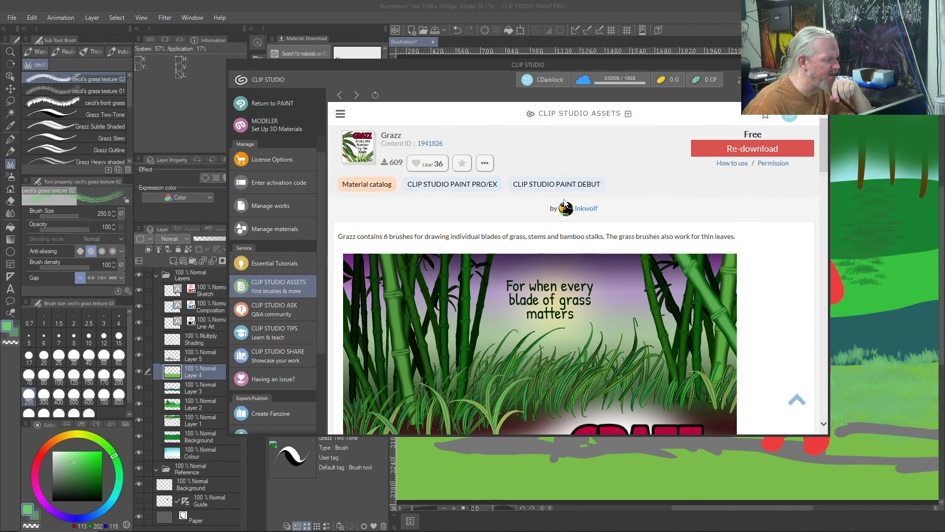
left_click(339, 95)
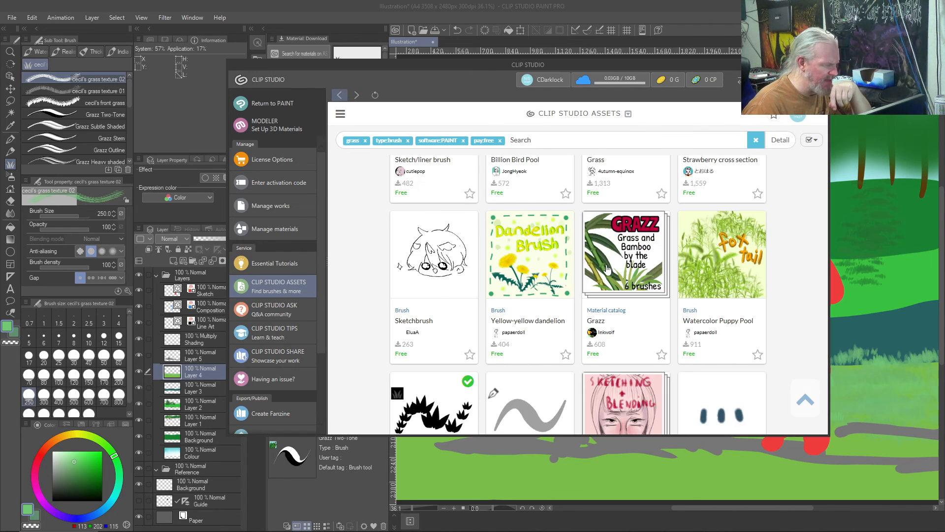
Step: View the Cecil's Grass Accents catalog page in CLIP STUDIO ASSETS and return to the illustration in CLIP STUDIO PAINT
scroll(570, 305, "down", 2)
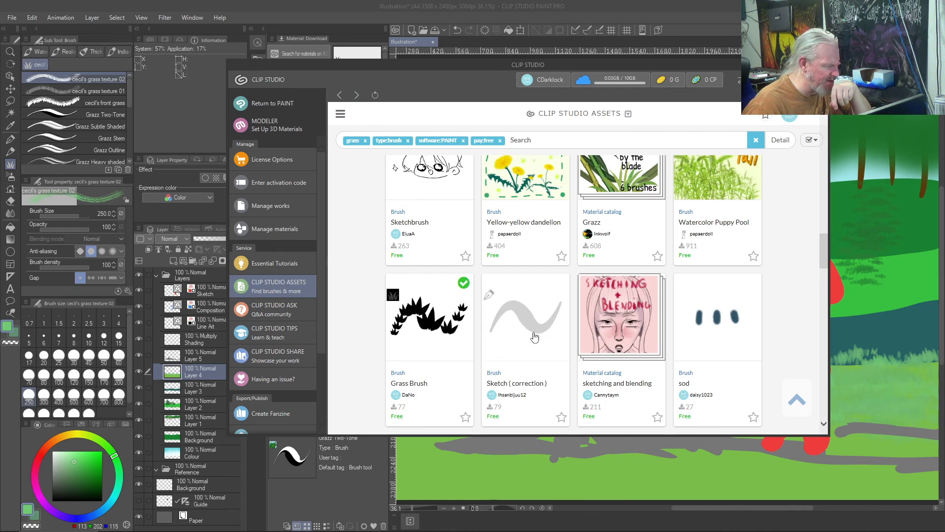
scroll(535, 337, "down", 3)
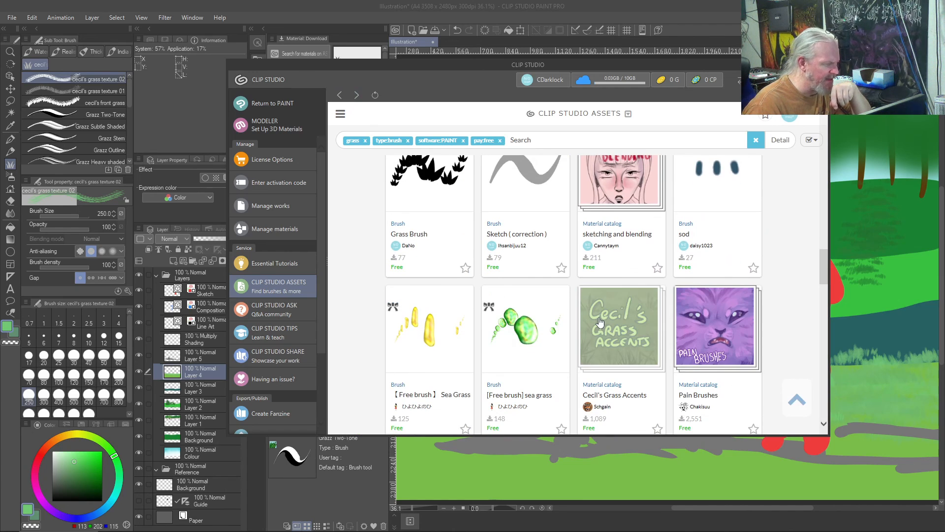
left_click(601, 316)
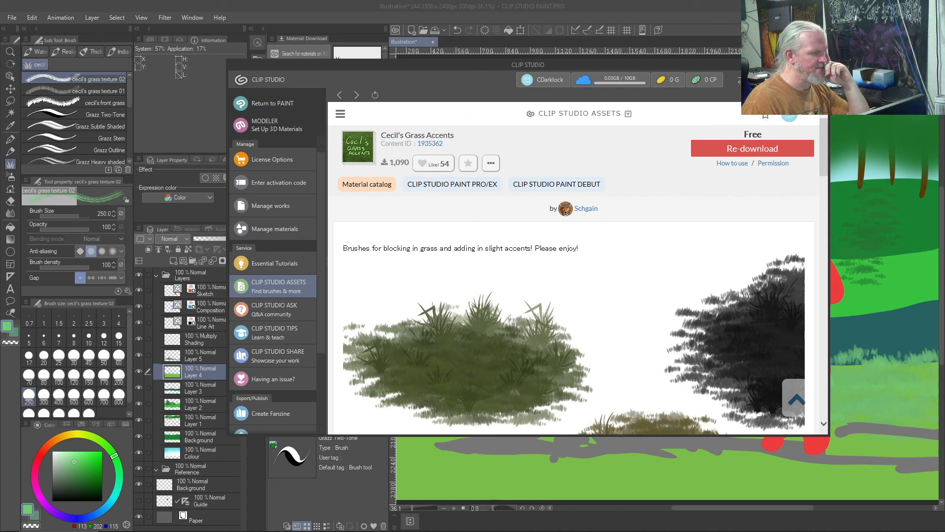
left_click(712, 18)
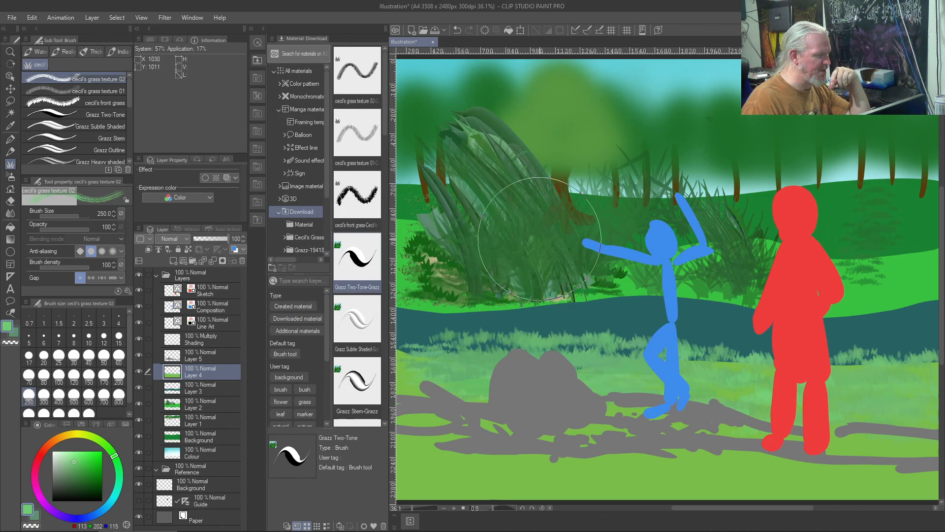